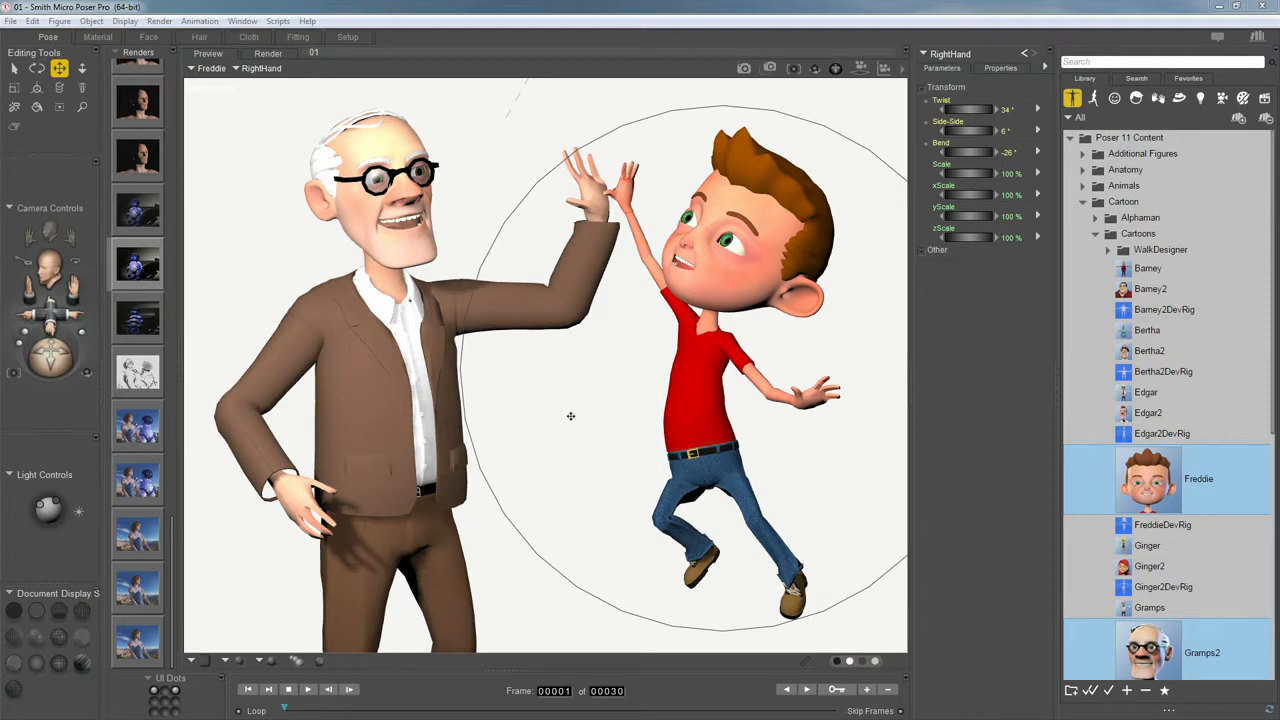
# Step: Review the parameters of Light 2 and Light 1, and view the saved robot render for its lighting and shadows
pyautogui.click(47, 507)
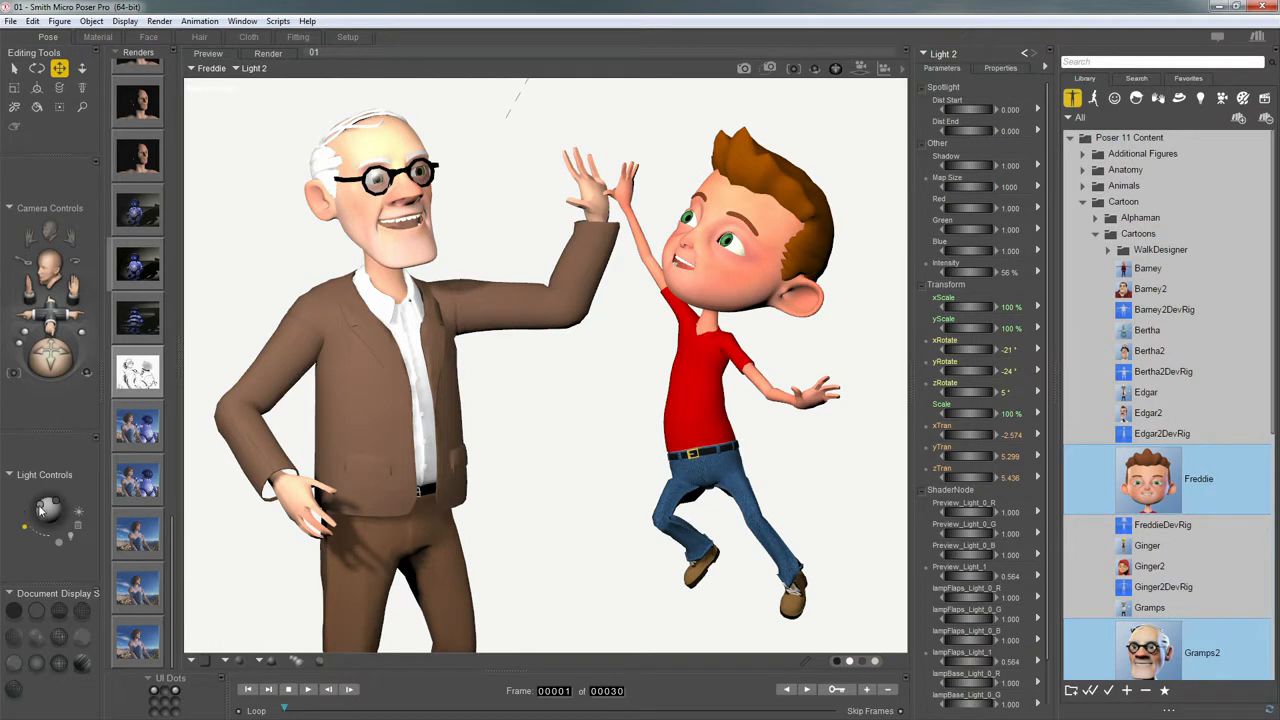
pyautogui.click(58, 504)
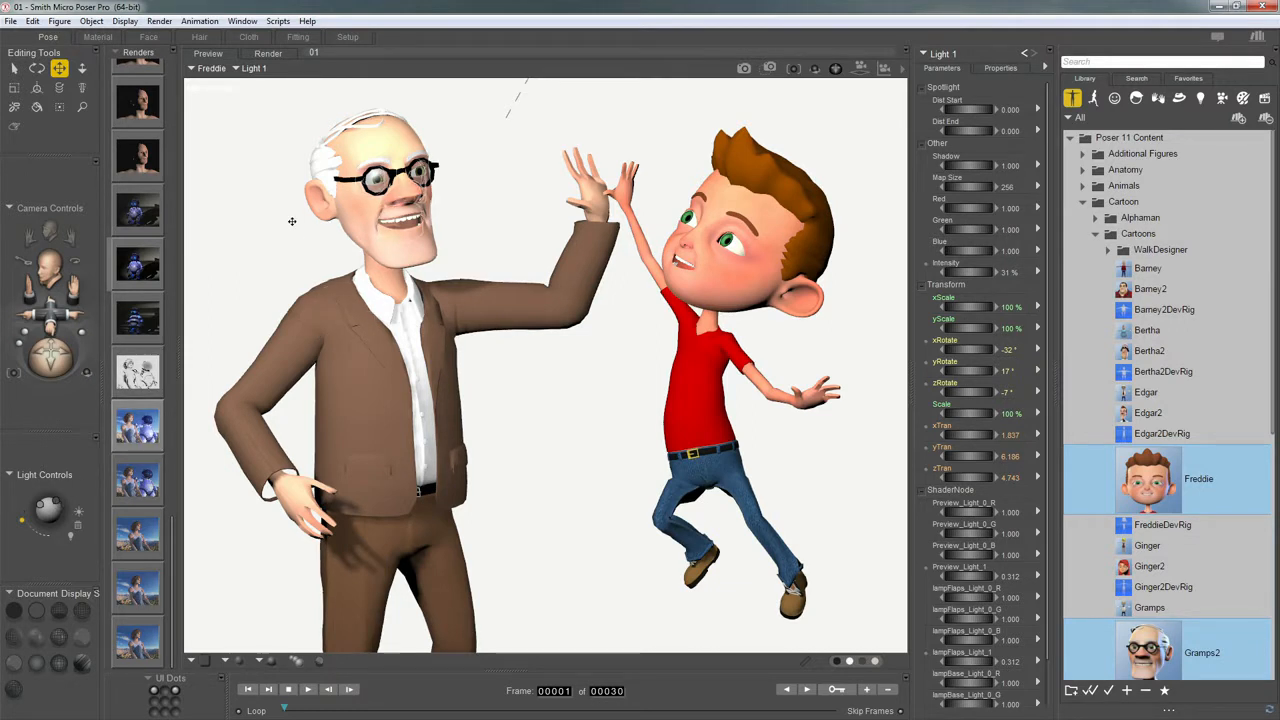
pyautogui.doubleClick(129, 261)
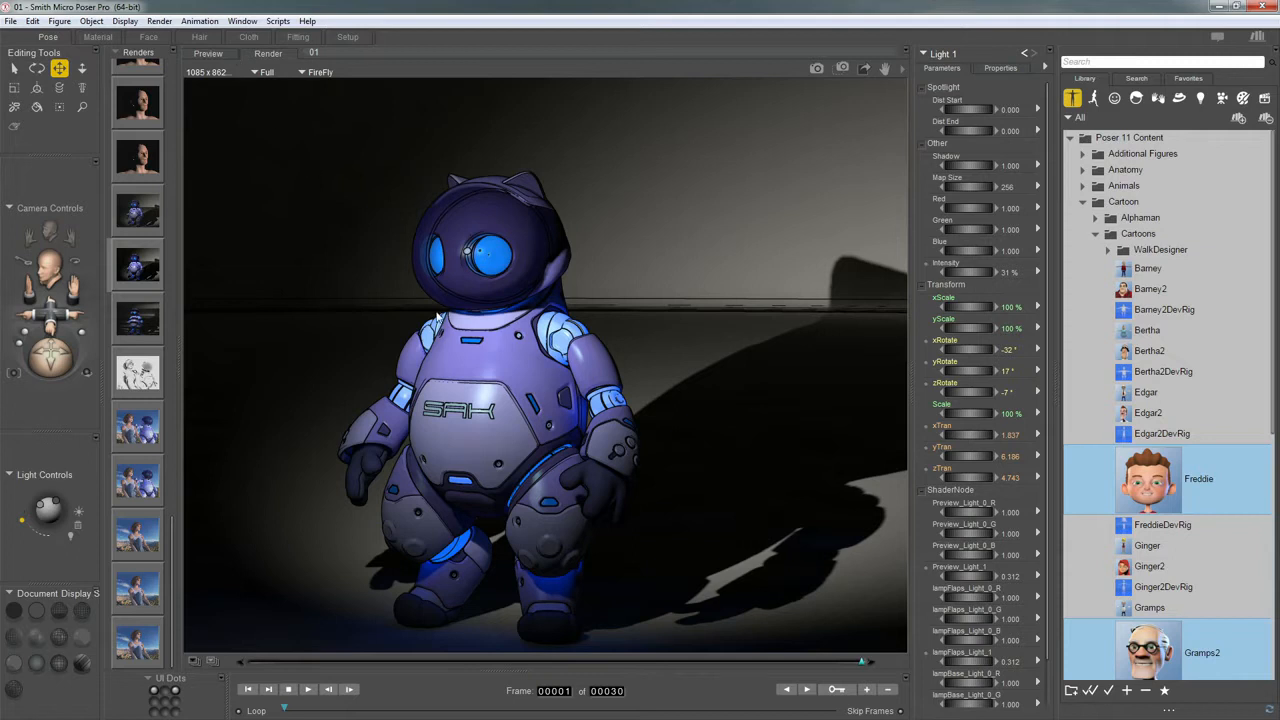
pyautogui.click(215, 53)
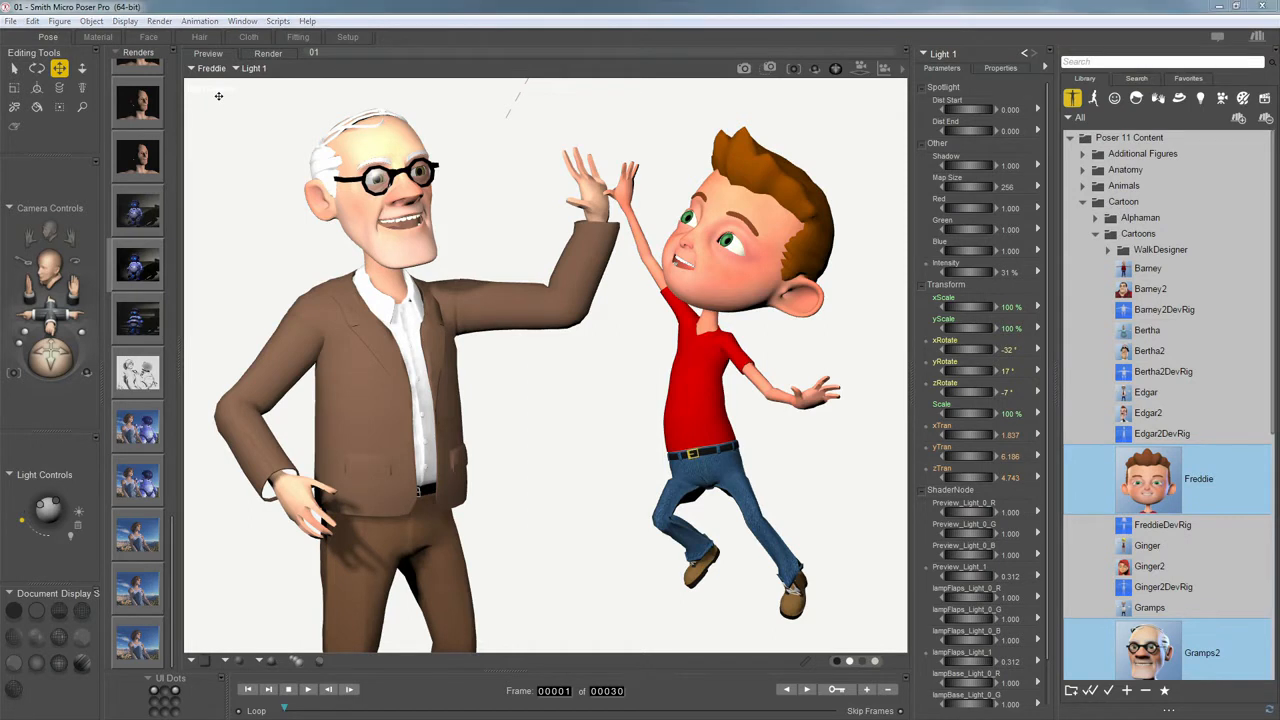
# Step: Examine the available toon outline pen styles in the FireFly render settings
pyautogui.hotkey('ctrl', 'y')
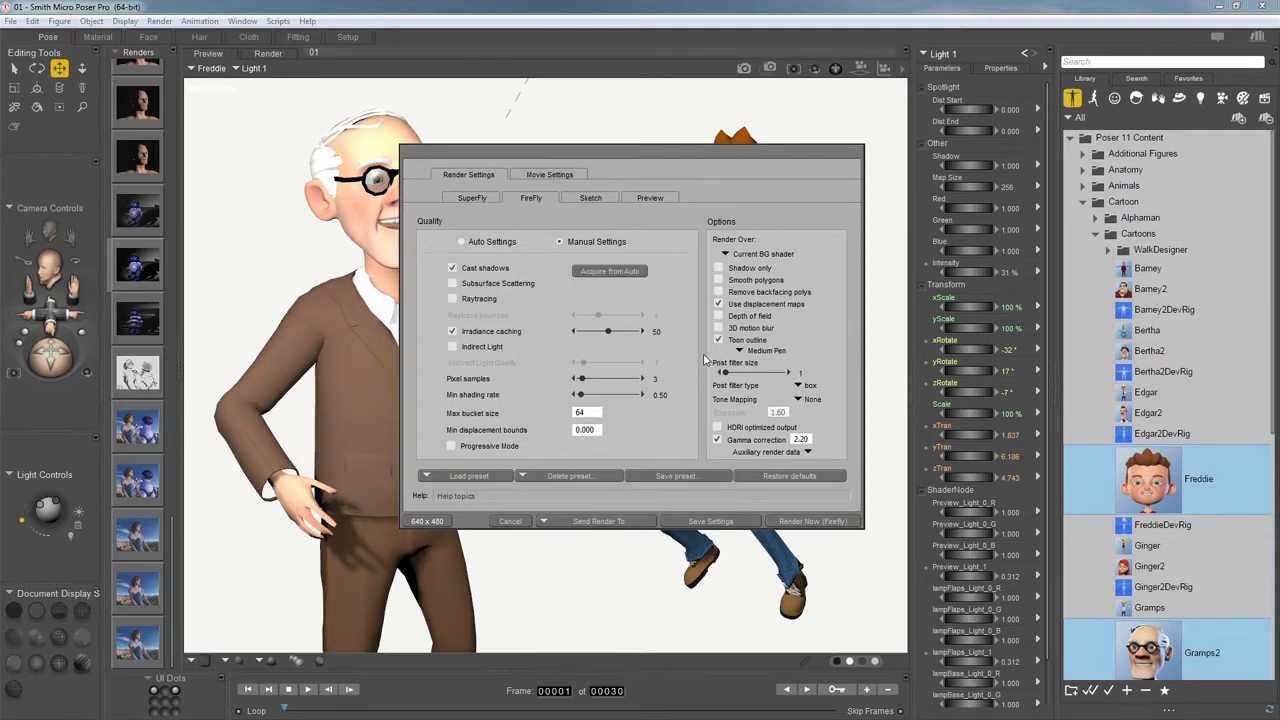
pyautogui.click(762, 352)
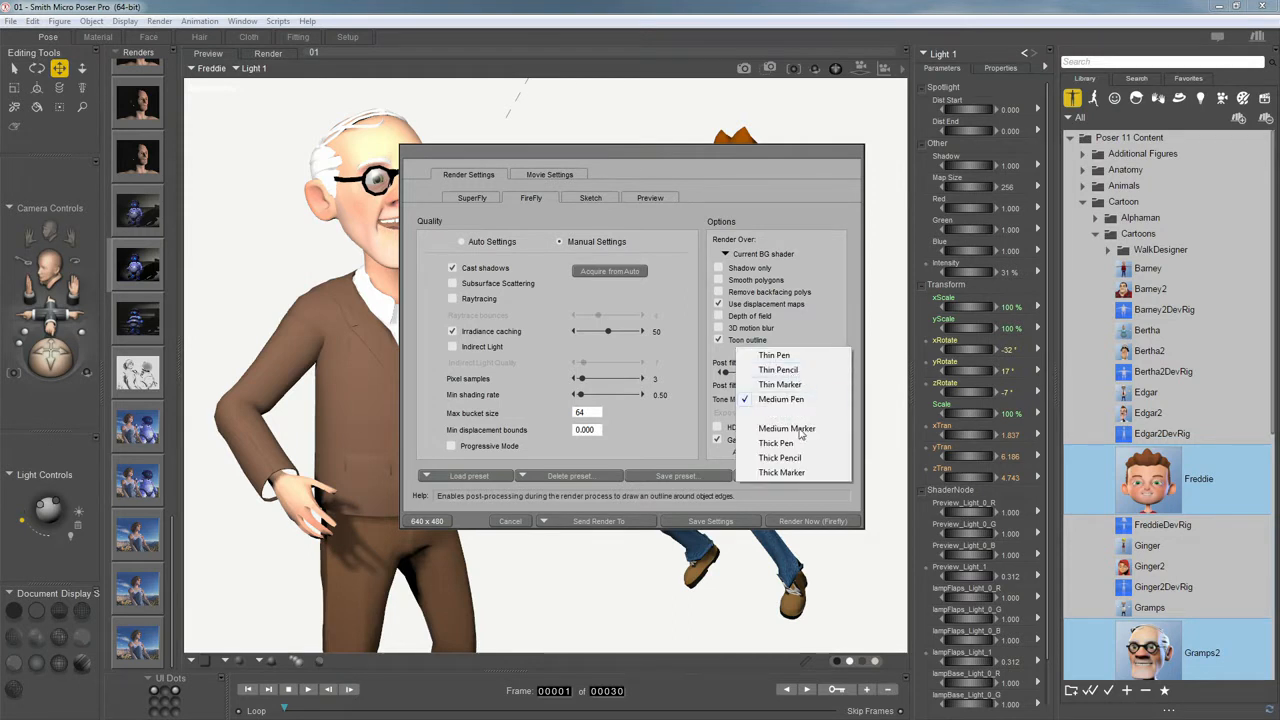
pyautogui.click(798, 344)
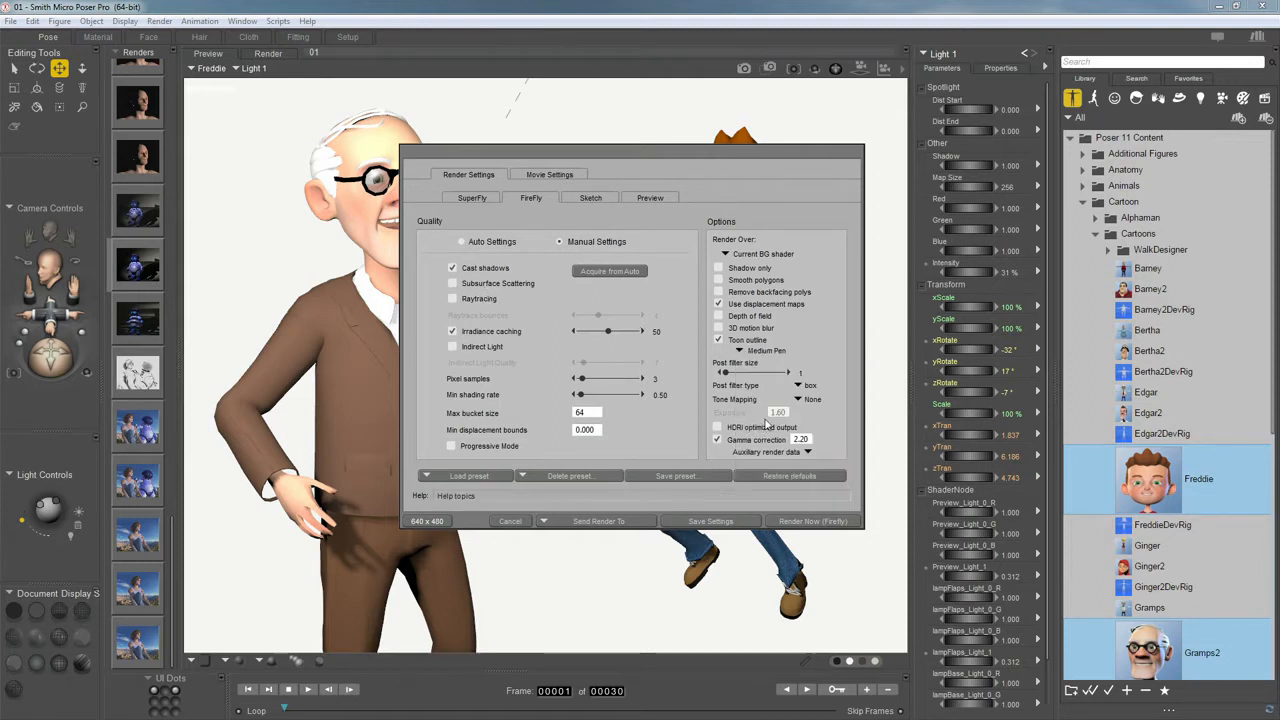
pyautogui.press('Escape')
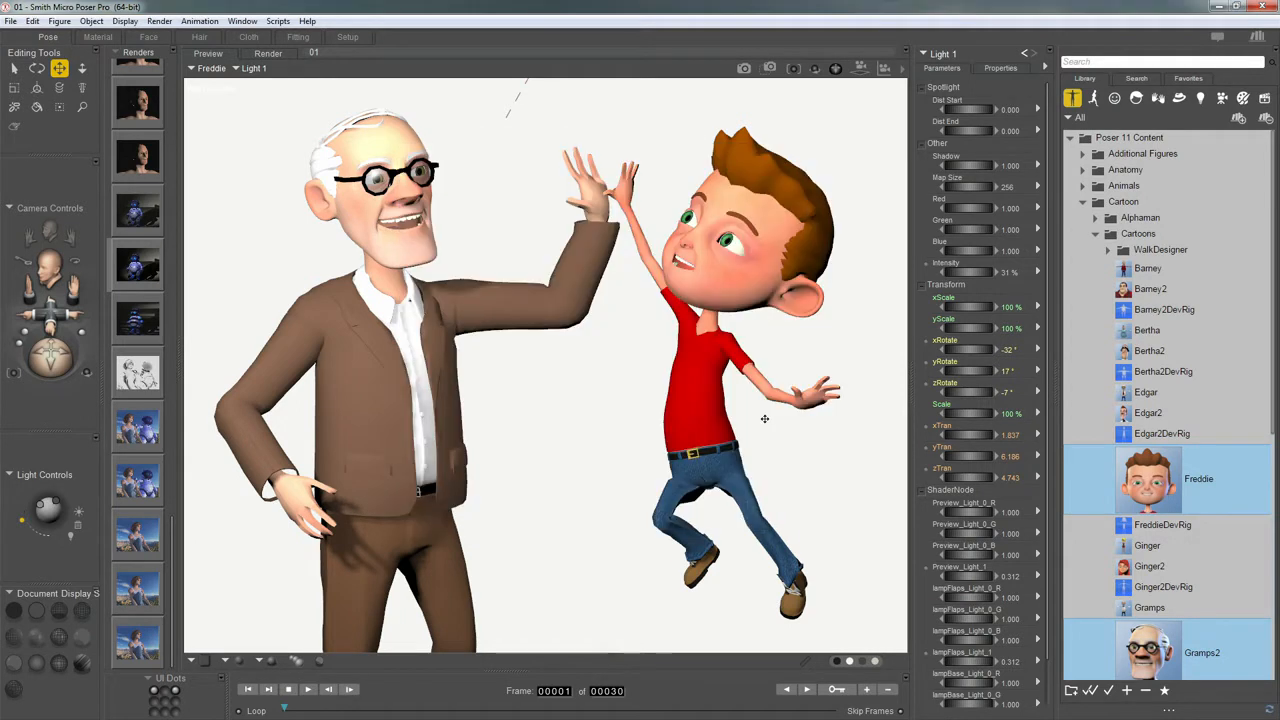
# Step: Compare the saved FireFly renders of the two cartoon characters with different outline styles, and return to the live preview
pyautogui.moveTo(170, 545); pyautogui.dragTo(163, 86)
pyautogui.click(268, 54)
pyautogui.click(133, 254)
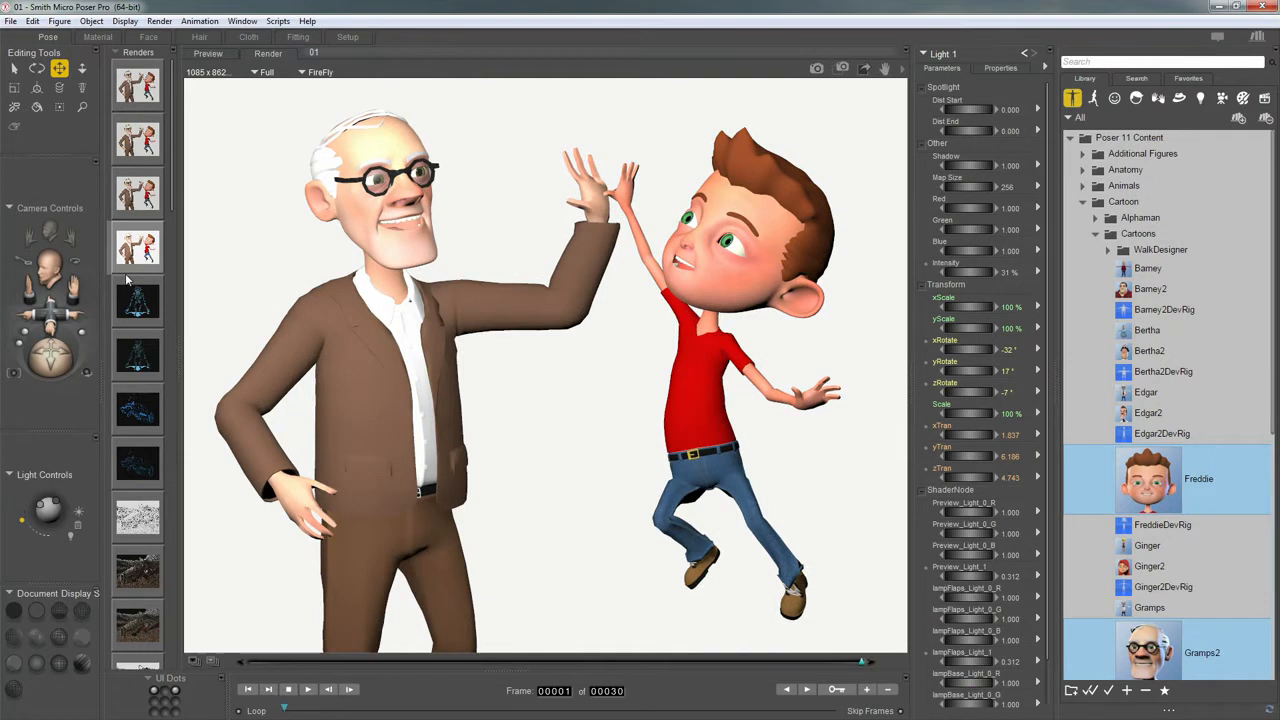
pyautogui.click(137, 193)
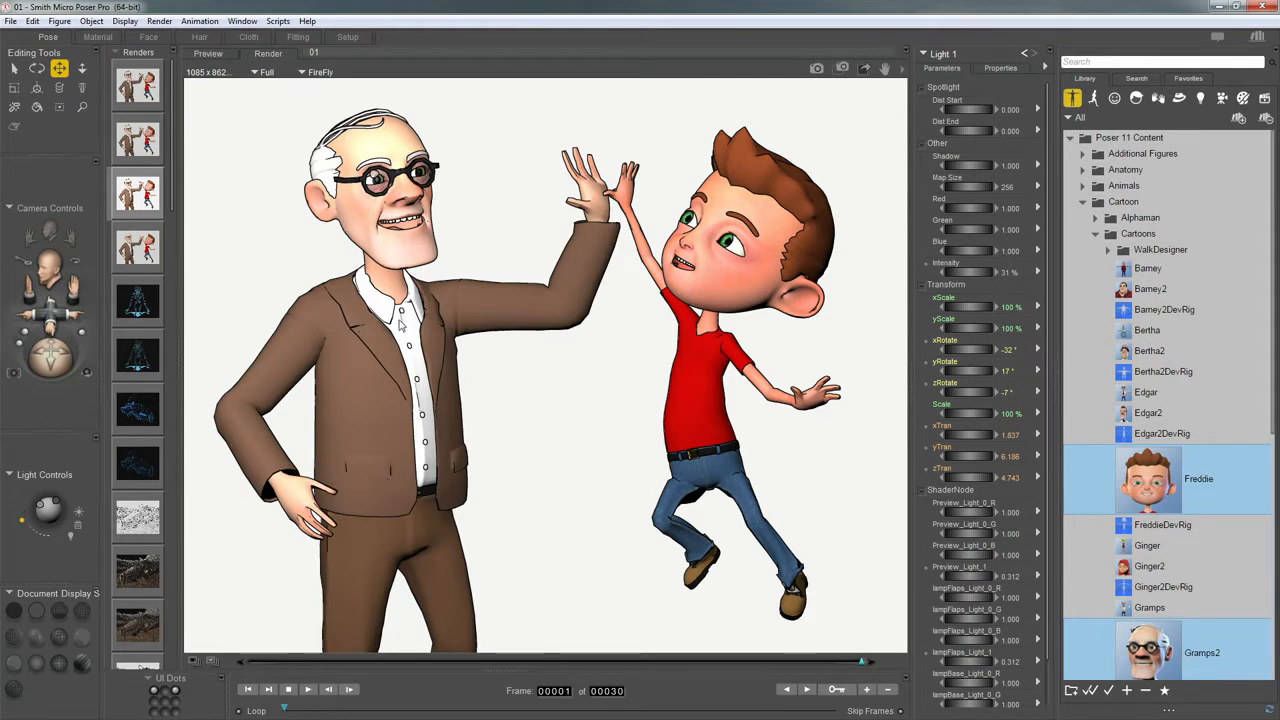
pyautogui.click(138, 140)
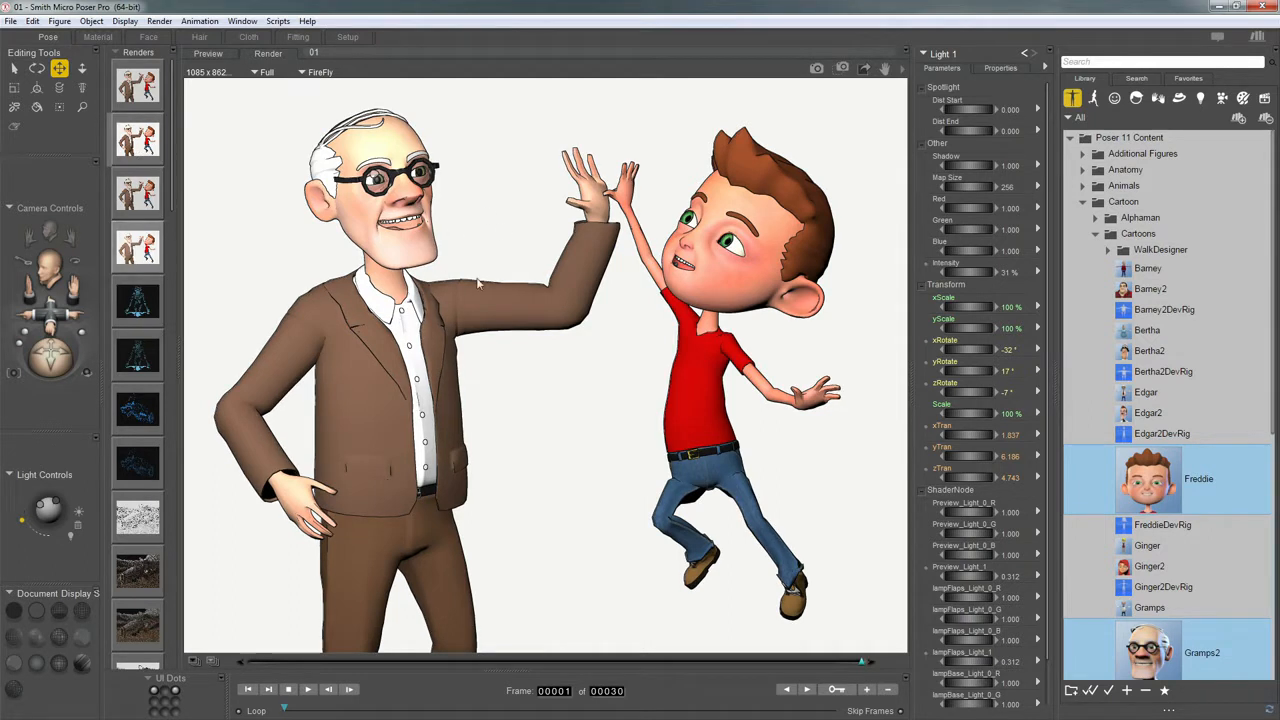
pyautogui.click(136, 88)
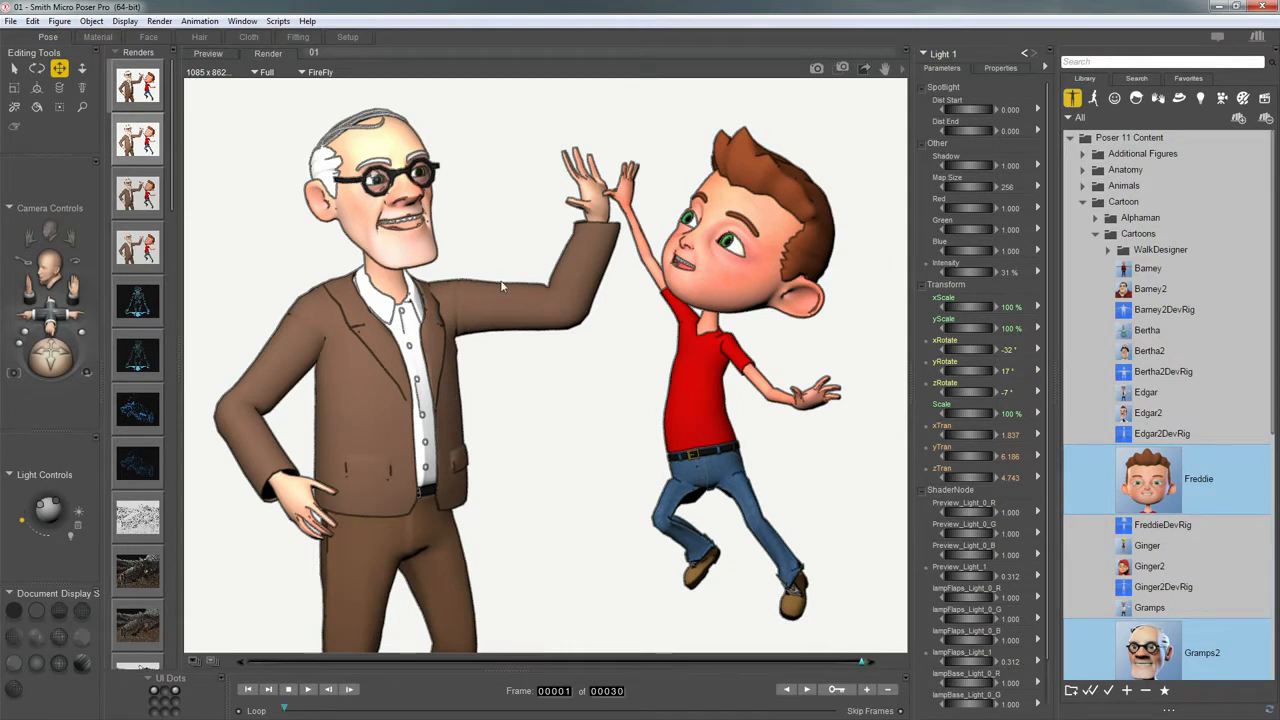
pyautogui.click(140, 135)
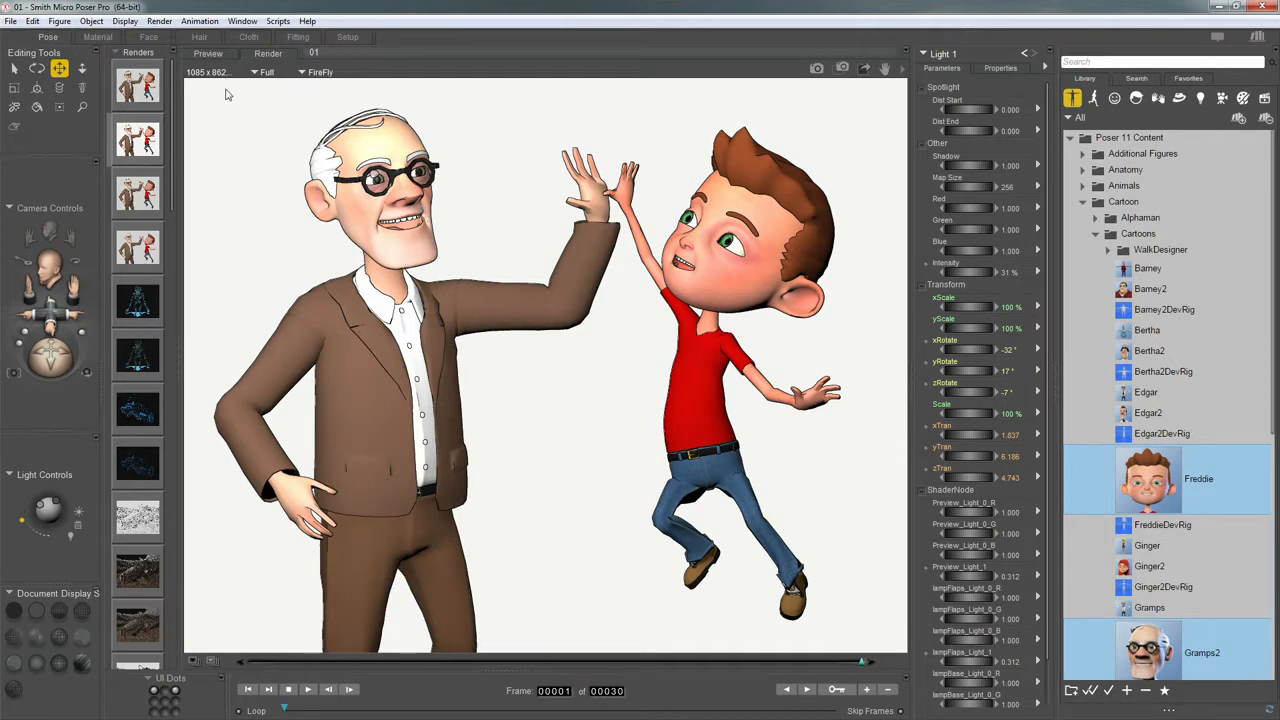
pyautogui.click(210, 54)
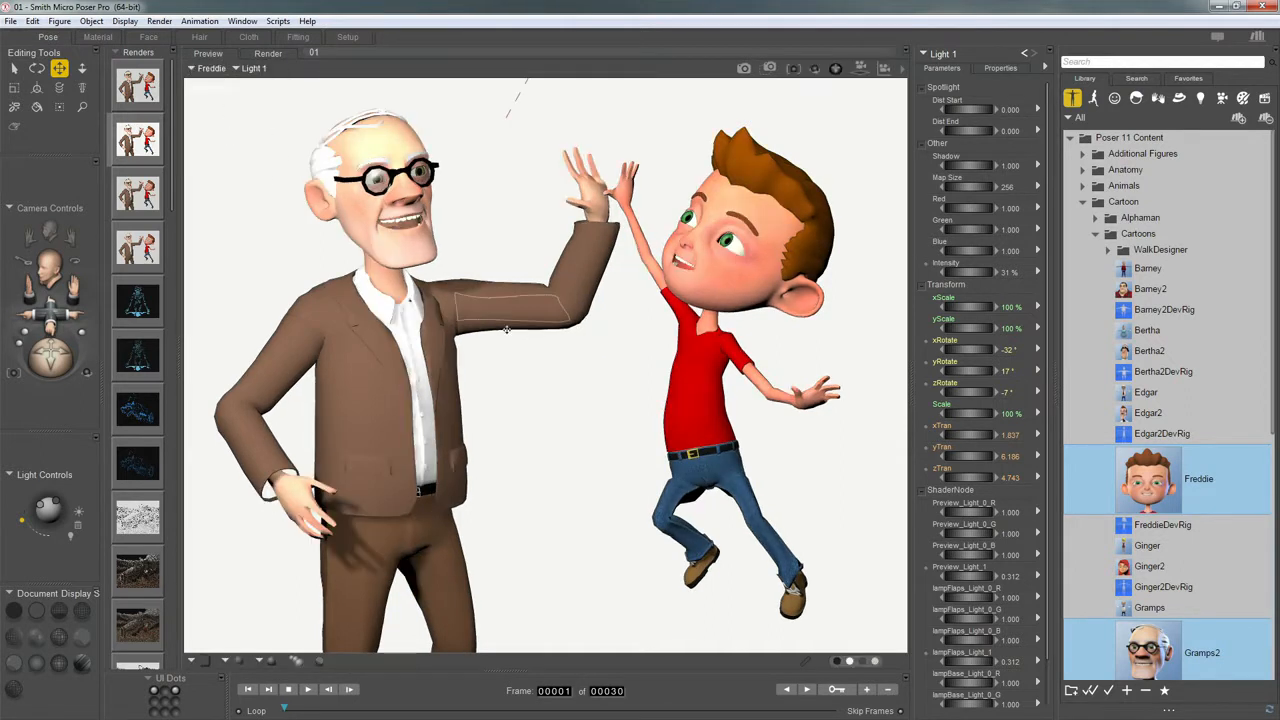
# Step: Enable Geometric Edge Lines in the comic book preview with a multiplier of 0.7 and Weld turned off
pyautogui.click(322, 664)
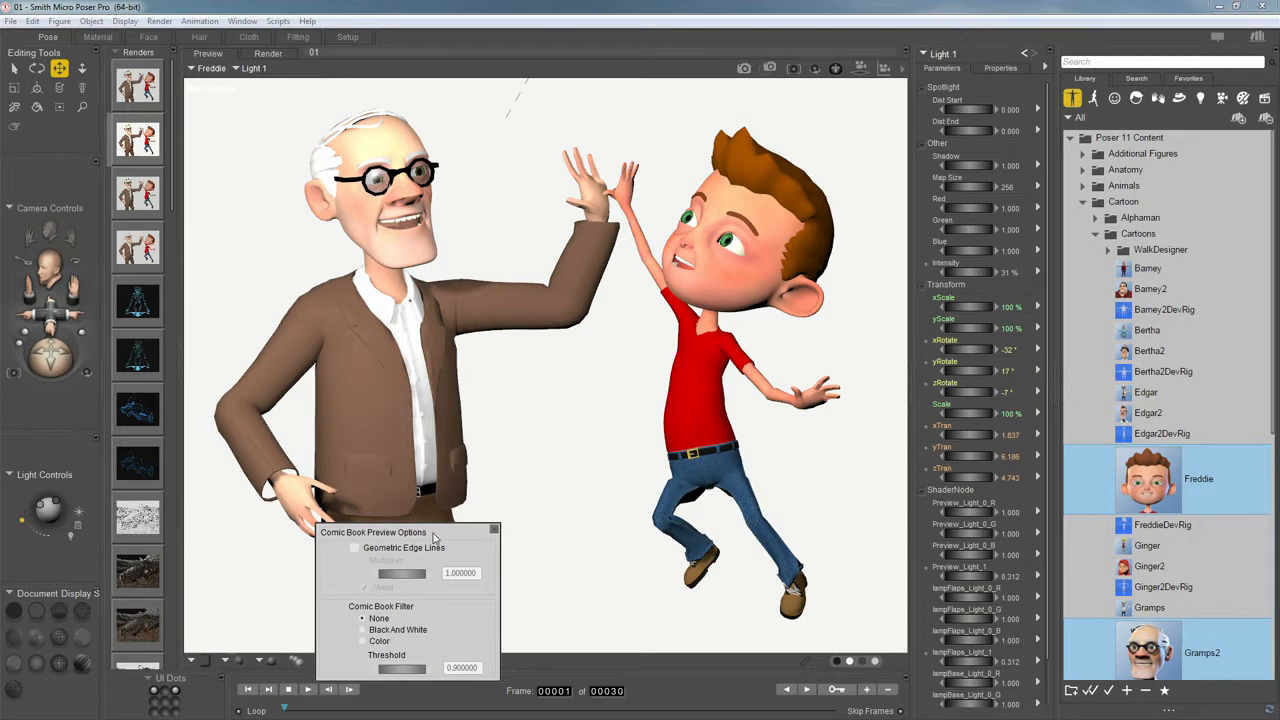
pyautogui.click(355, 549)
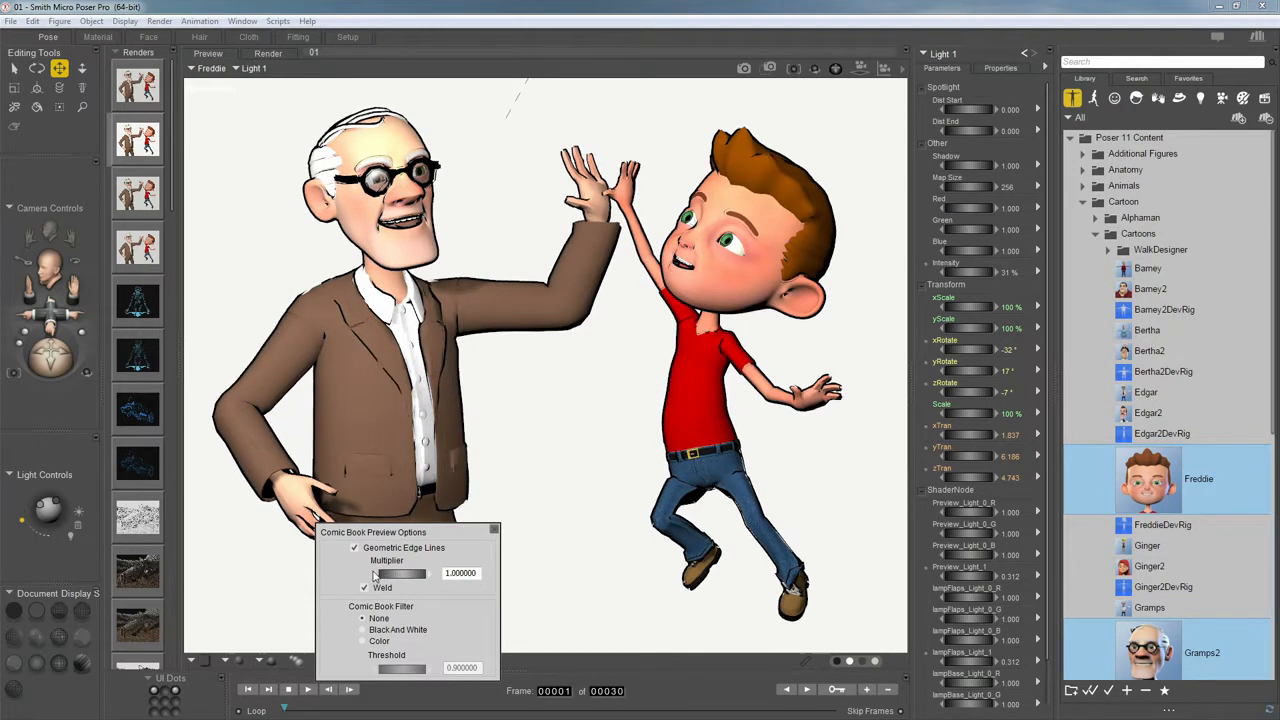
pyautogui.moveTo(376, 576)
pyautogui.mouseDown()
pyautogui.moveTo(420, 582)
pyautogui.moveTo(377, 579)
pyautogui.mouseUp()
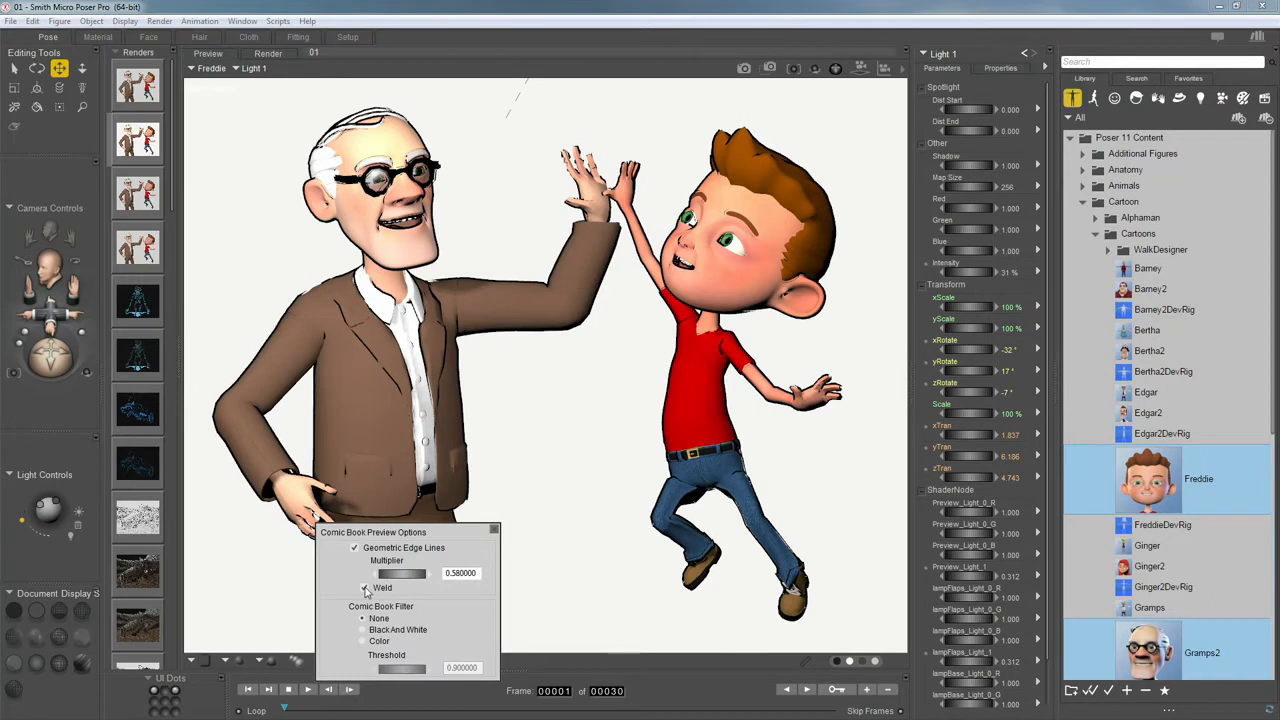
pyautogui.click(365, 588)
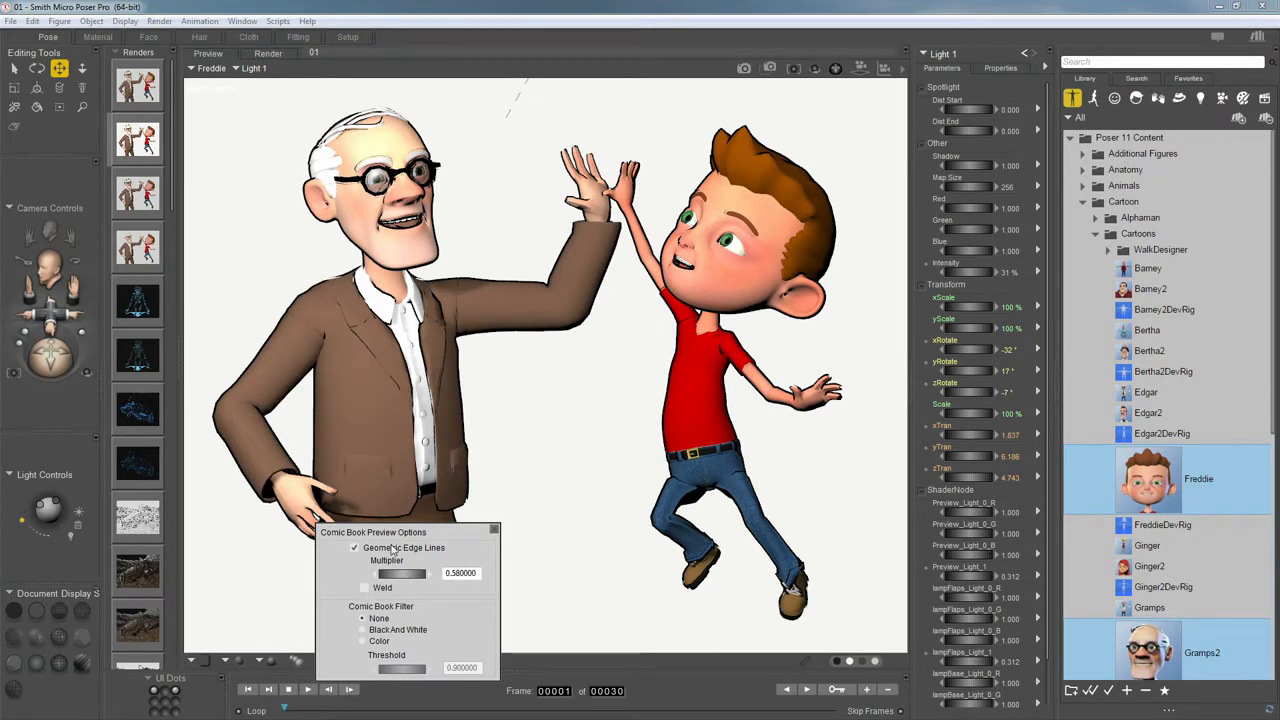
pyautogui.moveTo(406, 578); pyautogui.dragTo(408, 579)
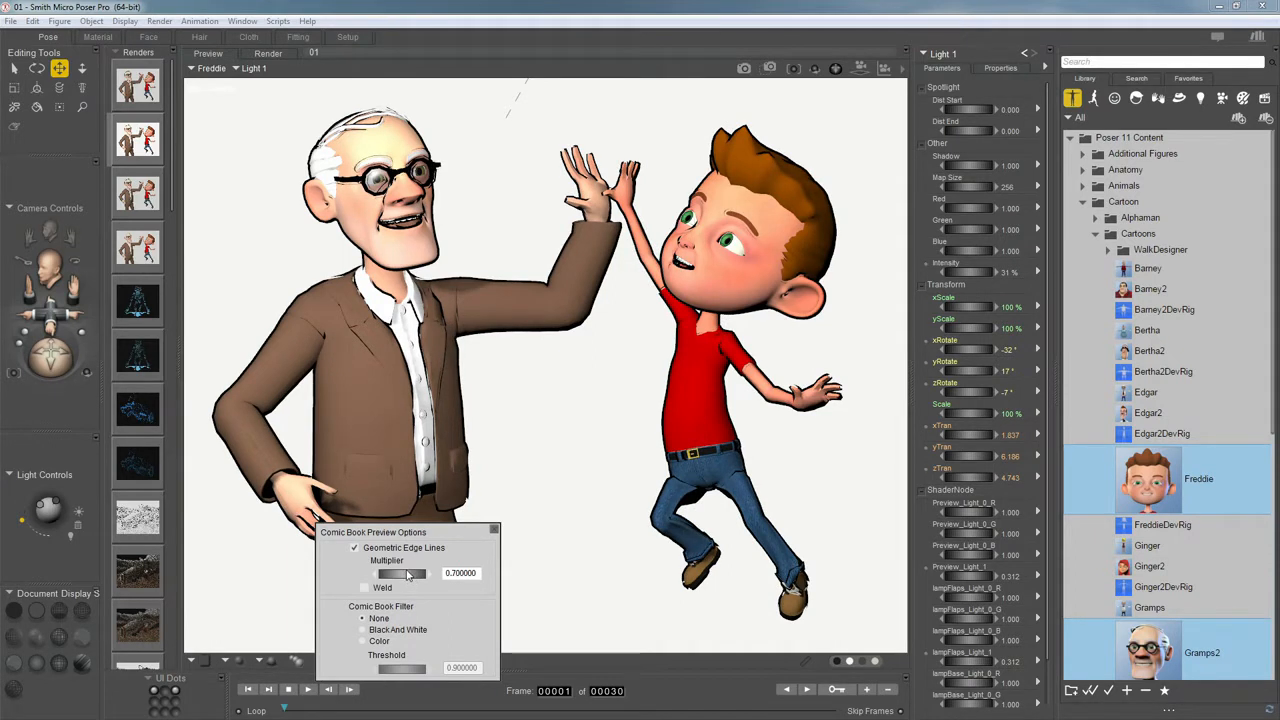
pyautogui.click(494, 531)
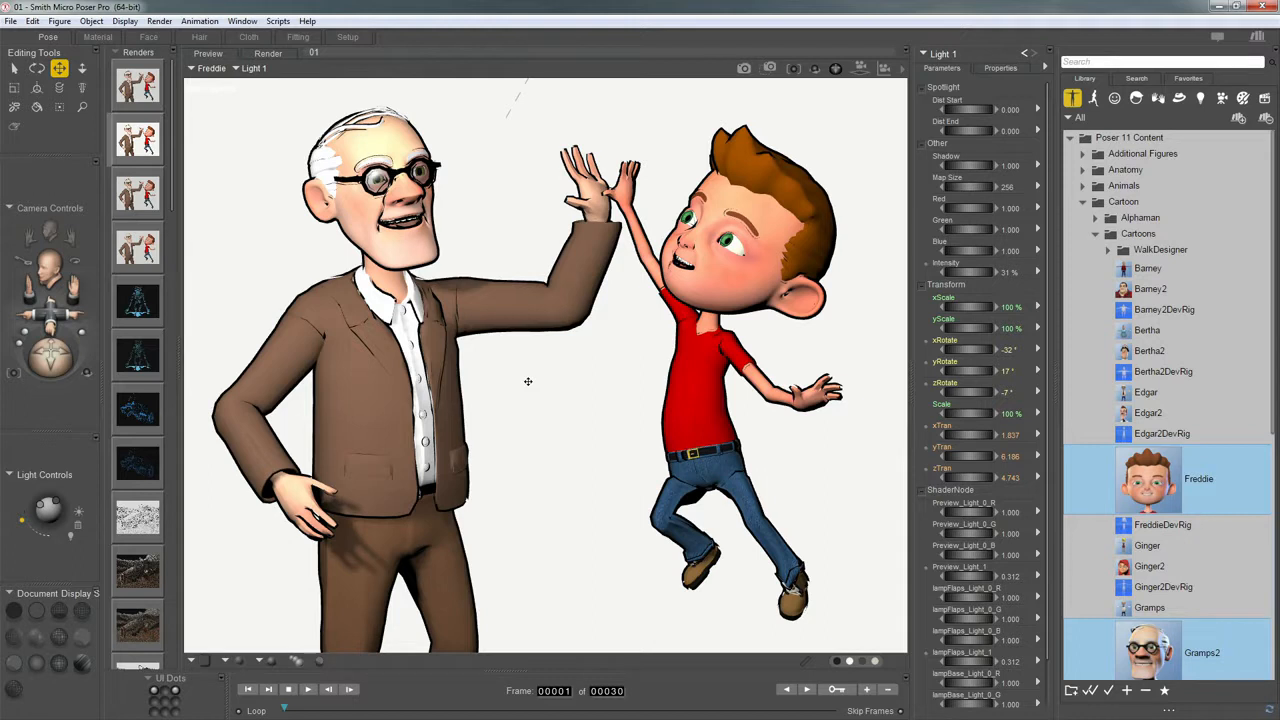
# Step: Check the OpenGL display mode, the Preview render settings and the available render commands
pyautogui.rightClick(518, 196)
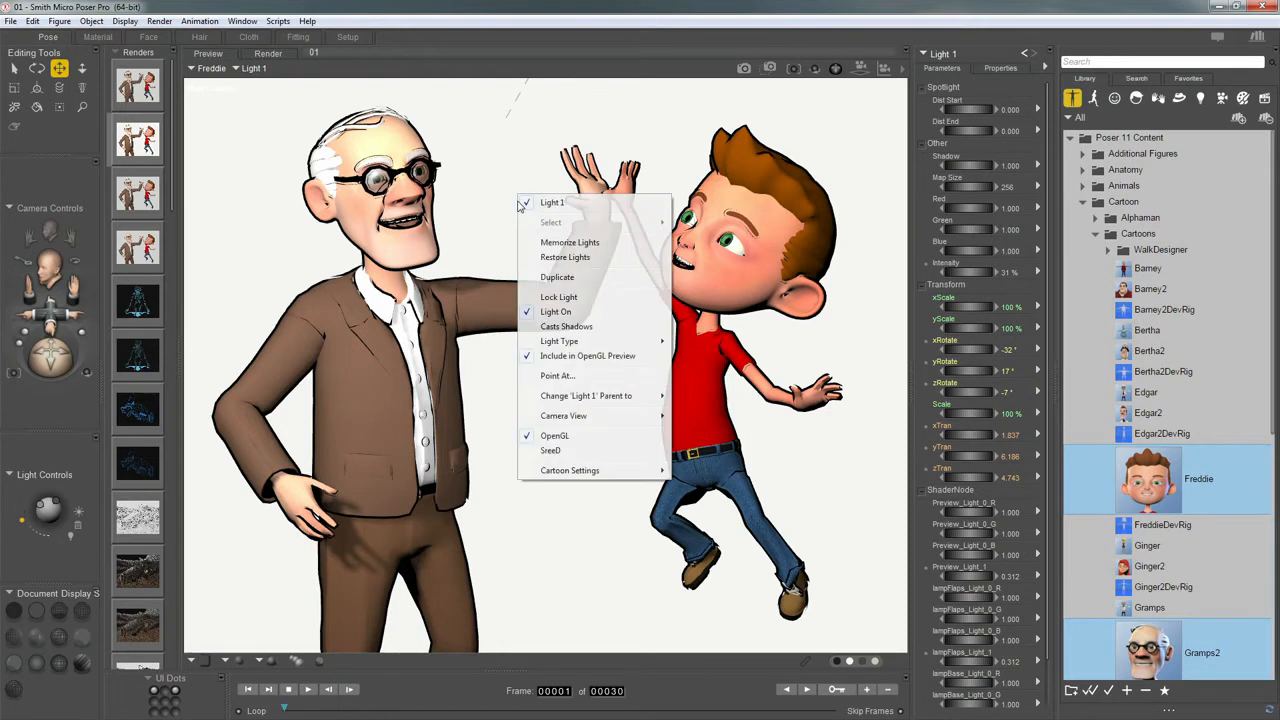
pyautogui.click(560, 437)
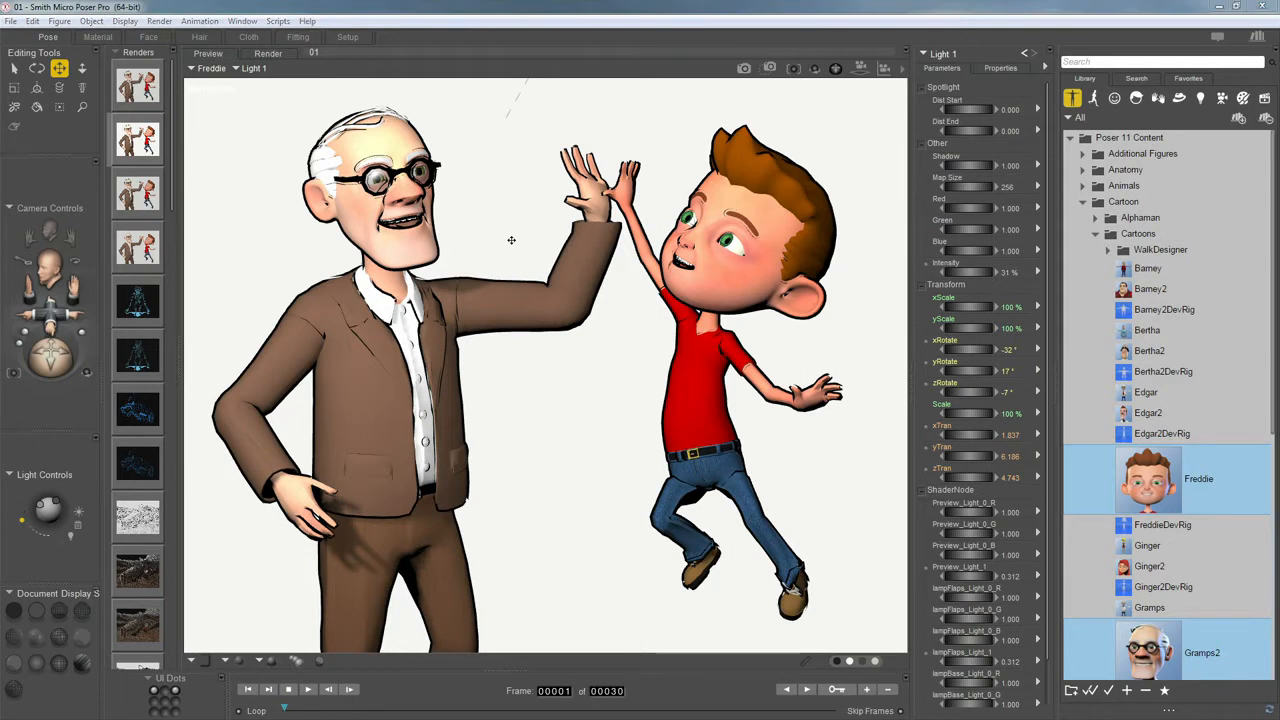
pyautogui.hotkey('ctrl', 'shift', 'r')
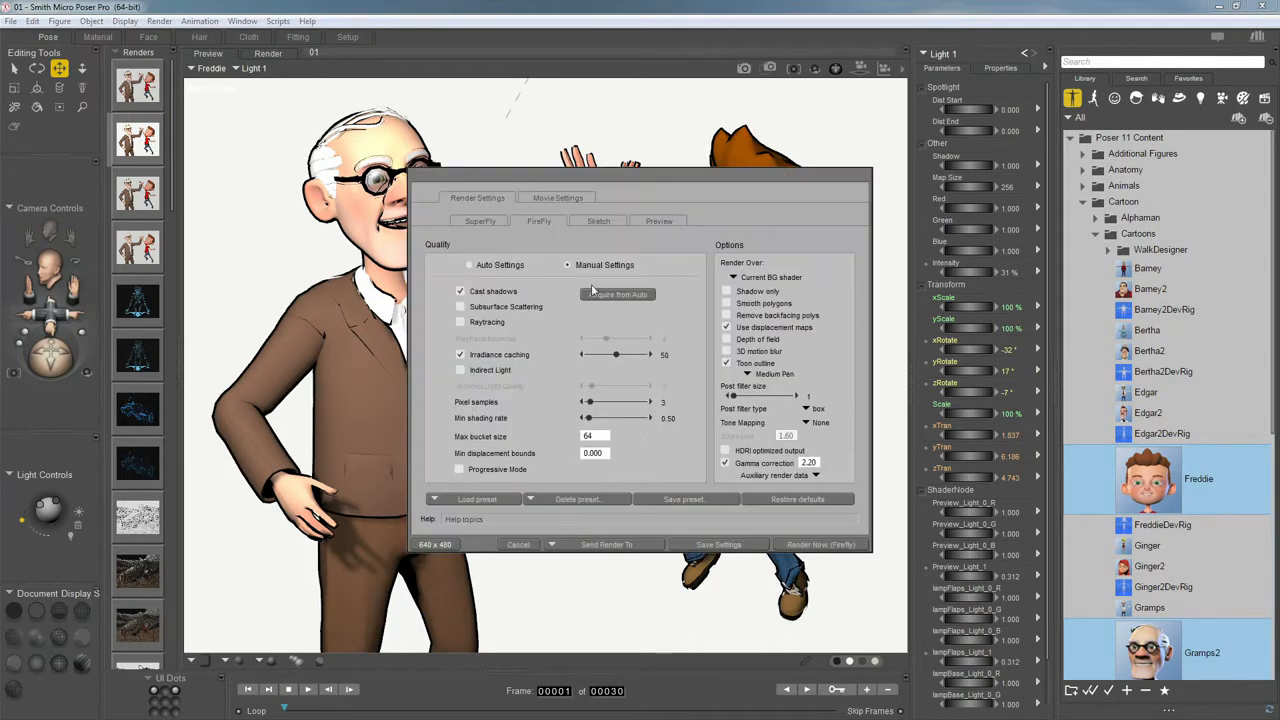
pyautogui.click(664, 222)
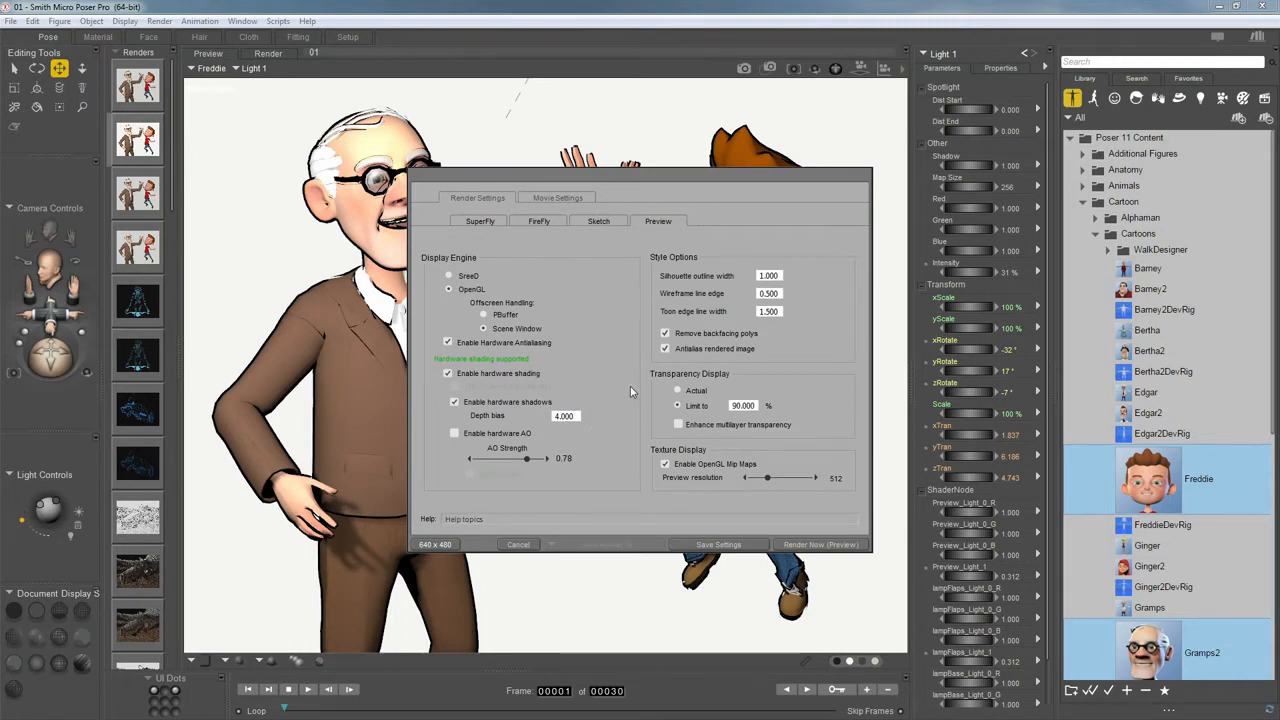
pyautogui.press('Escape')
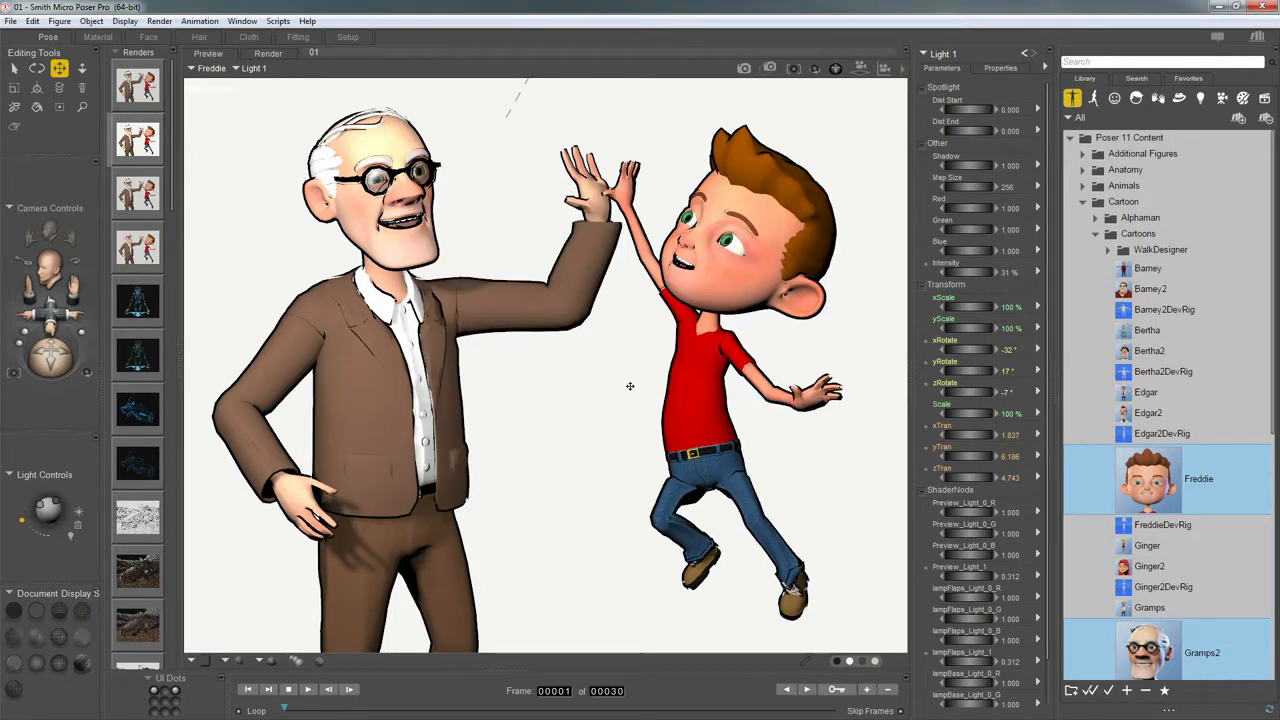
pyautogui.click(156, 22)
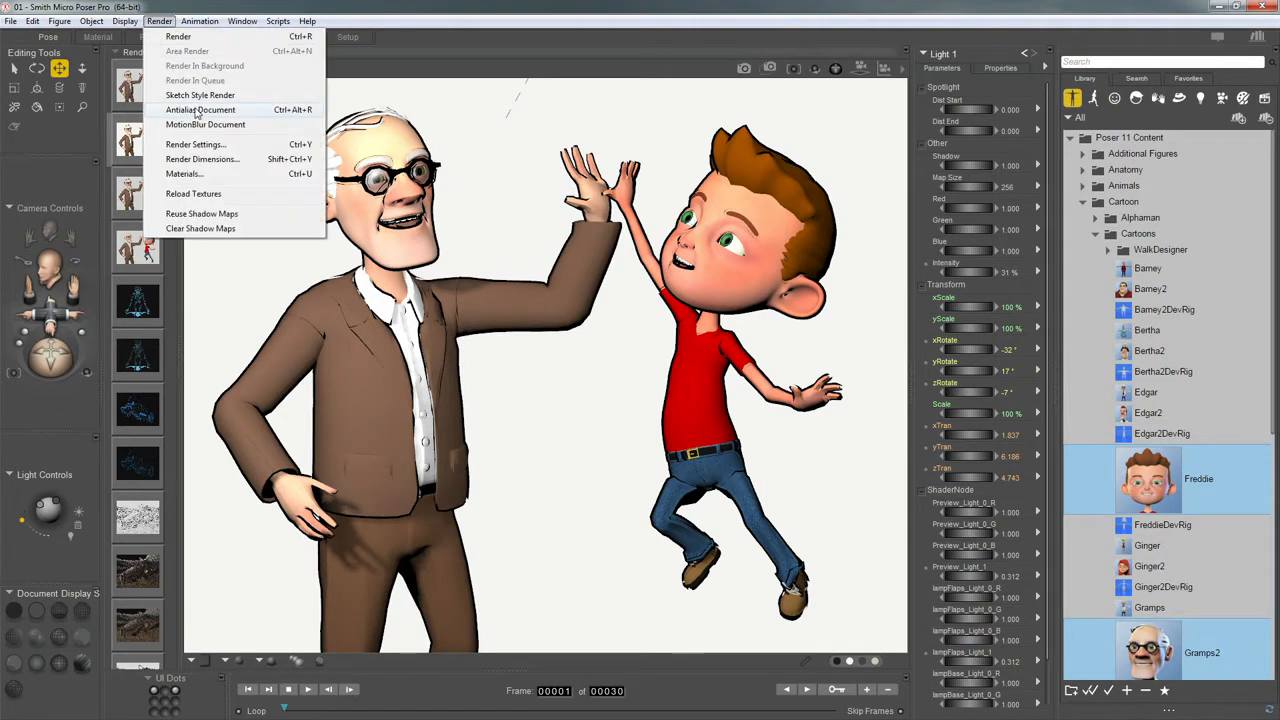
pyautogui.click(300, 95)
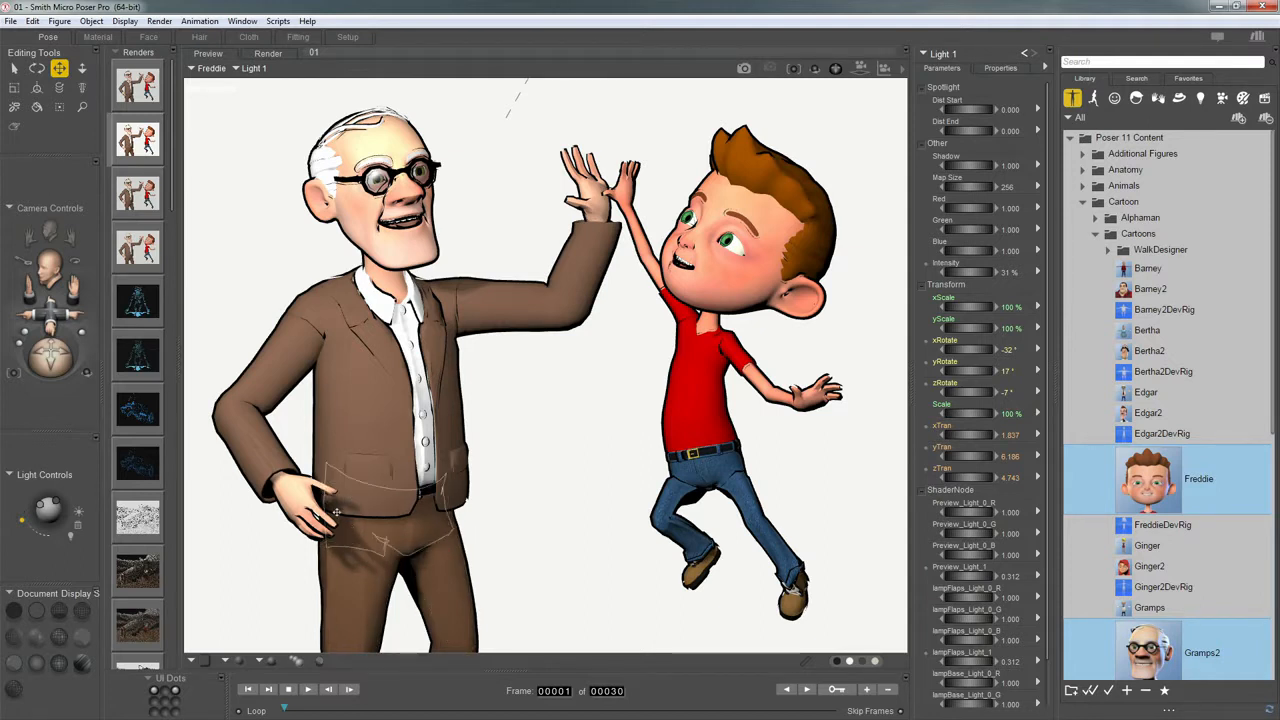
# Step: Review the shadow and ambient occlusion properties of Light 1 and Light 2
pyautogui.click(1003, 69)
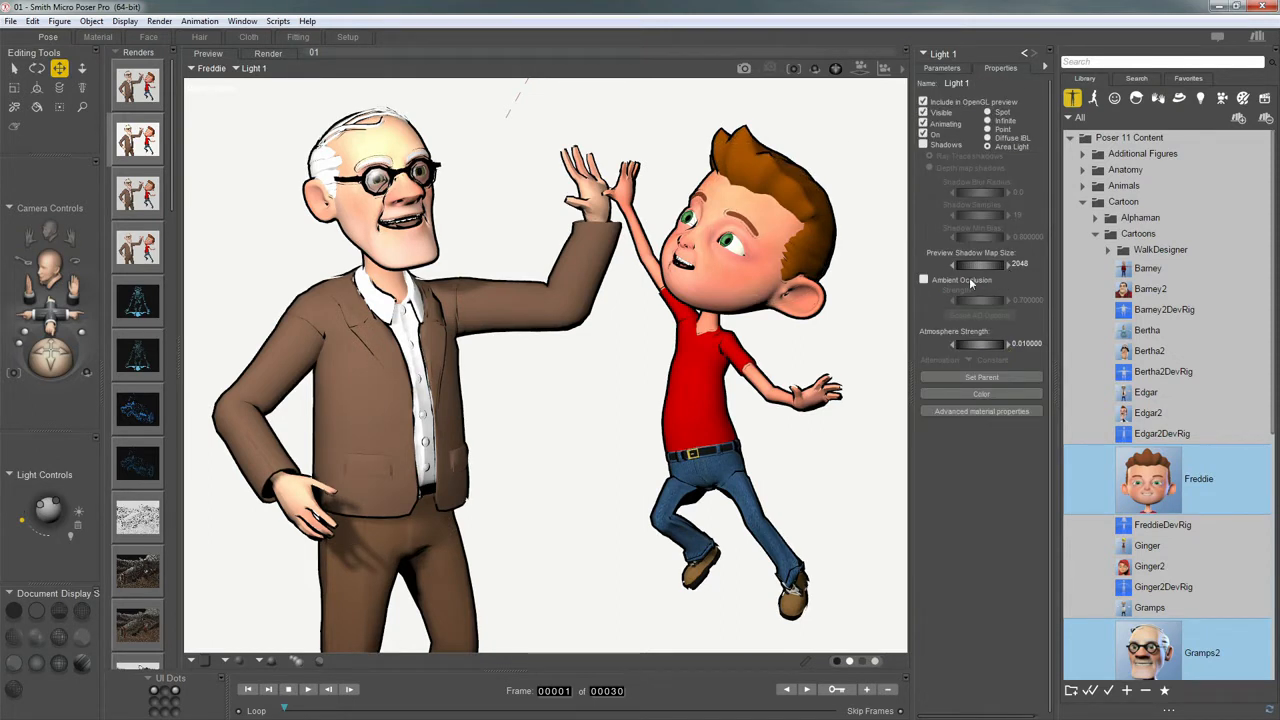
pyautogui.click(947, 57)
pyautogui.moveTo(958, 127)
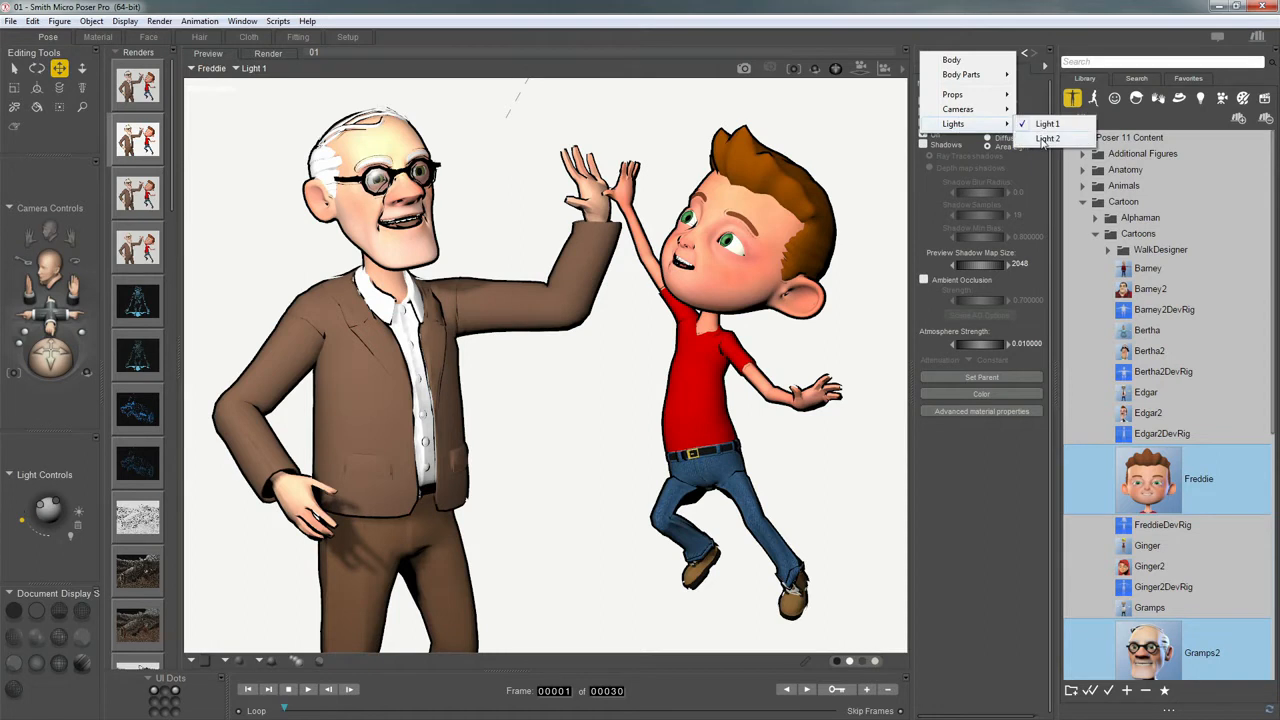
pyautogui.click(1045, 143)
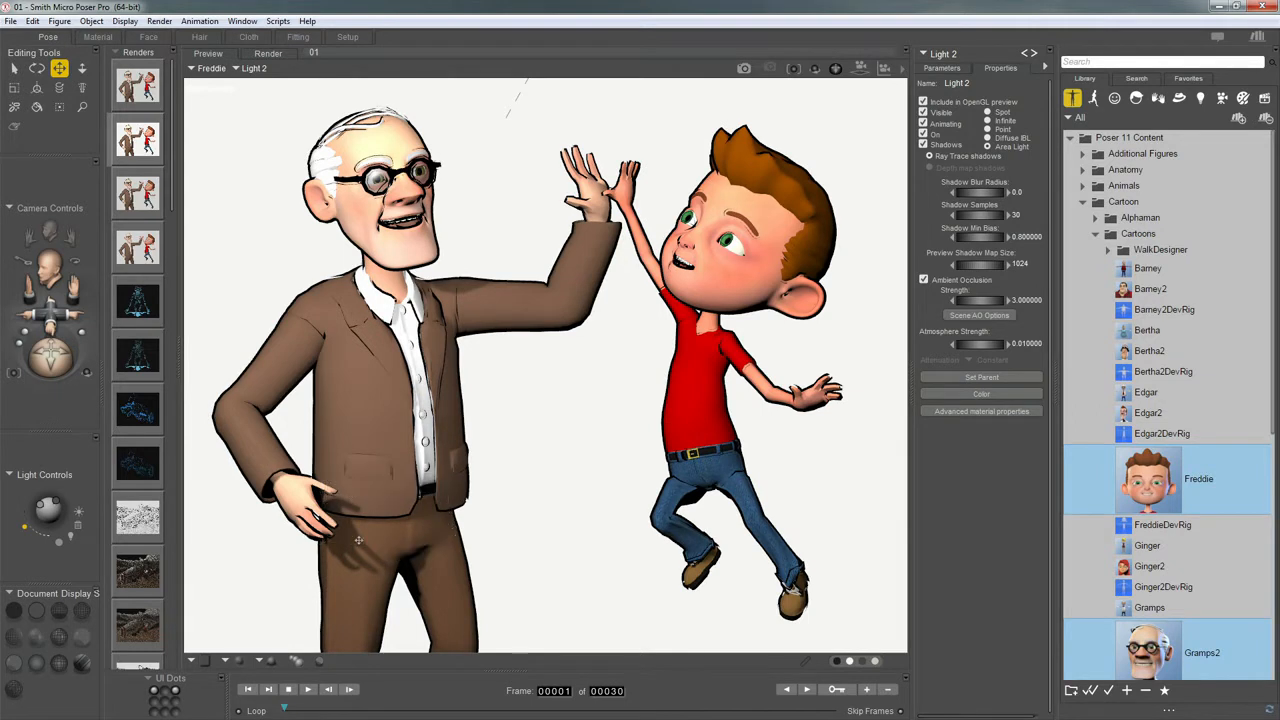
# Step: Turn off the Visible property of Light 1 and render the scene with the Preview engine
pyautogui.click(517, 96)
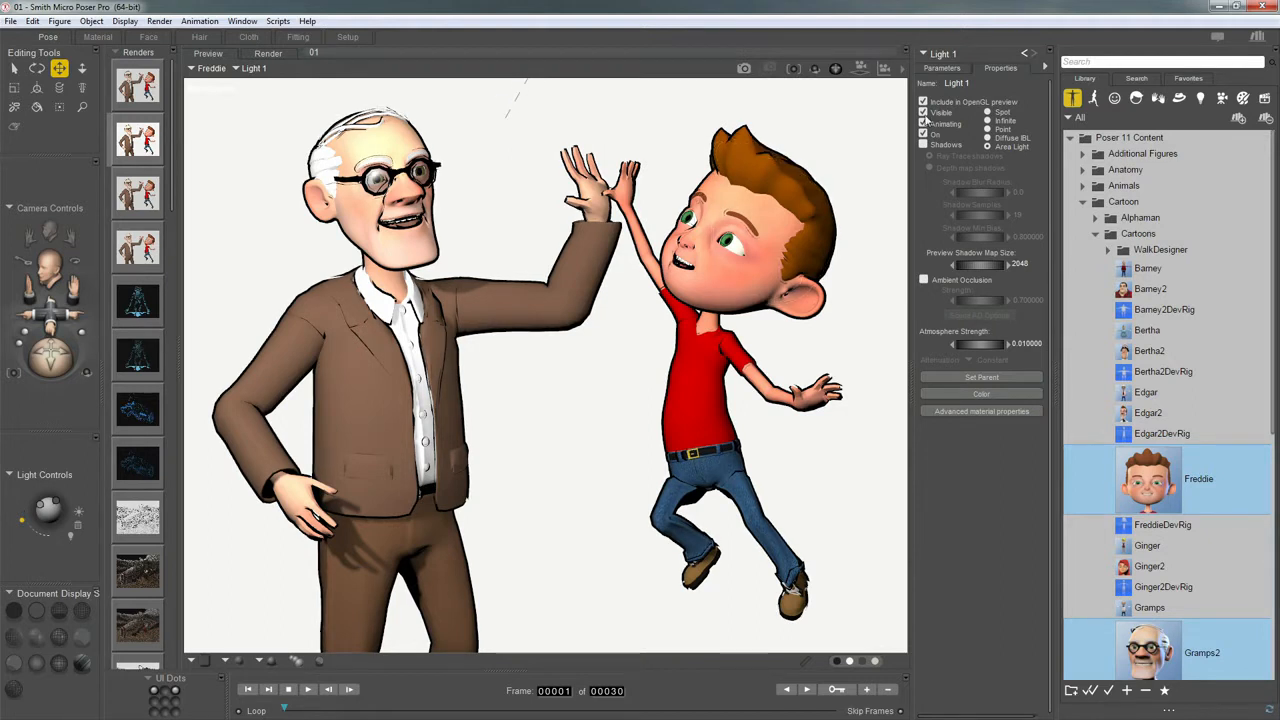
pyautogui.click(923, 113)
pyautogui.click(941, 68)
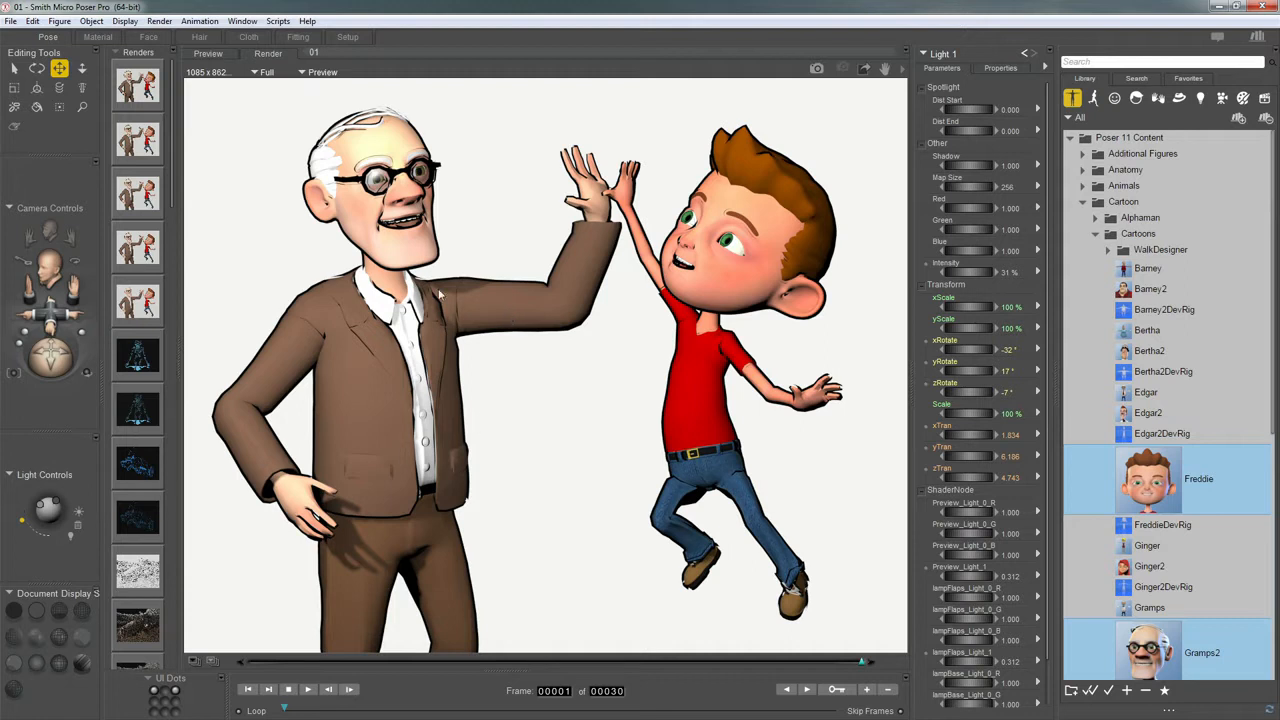
# Step: Apply the Black And White comic book filter to the live preview
pyautogui.click(208, 53)
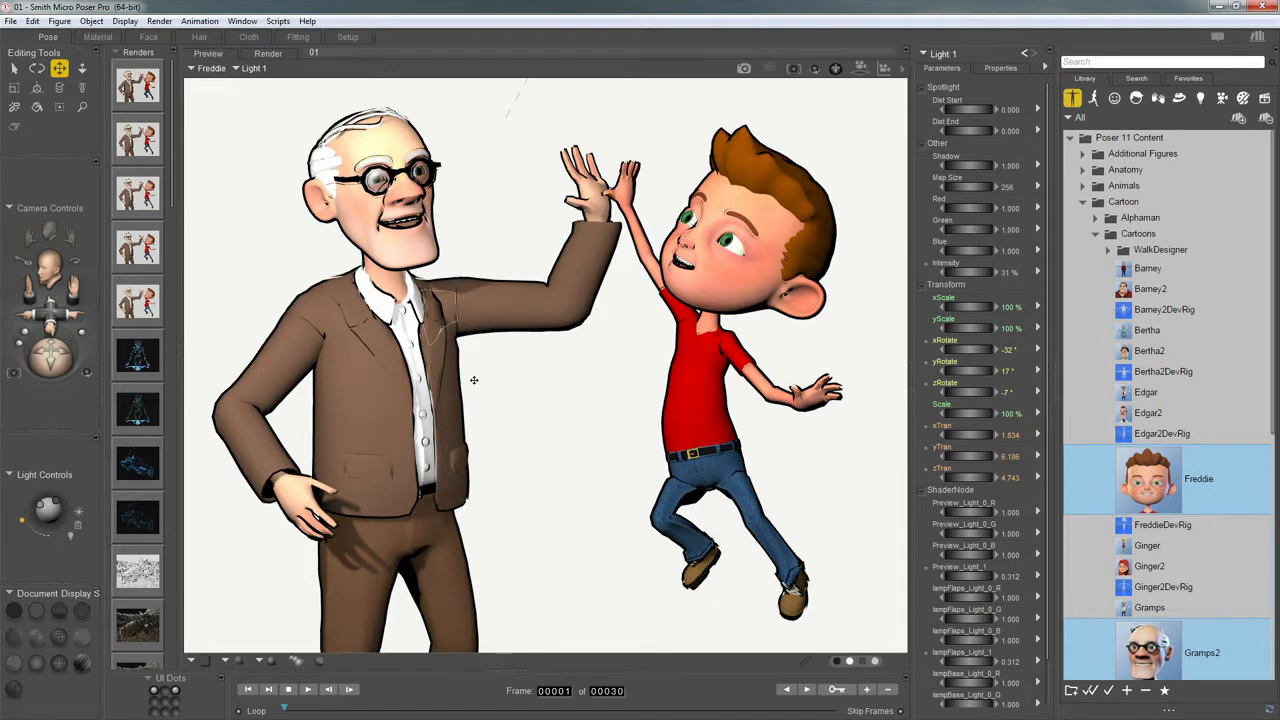
pyautogui.click(320, 663)
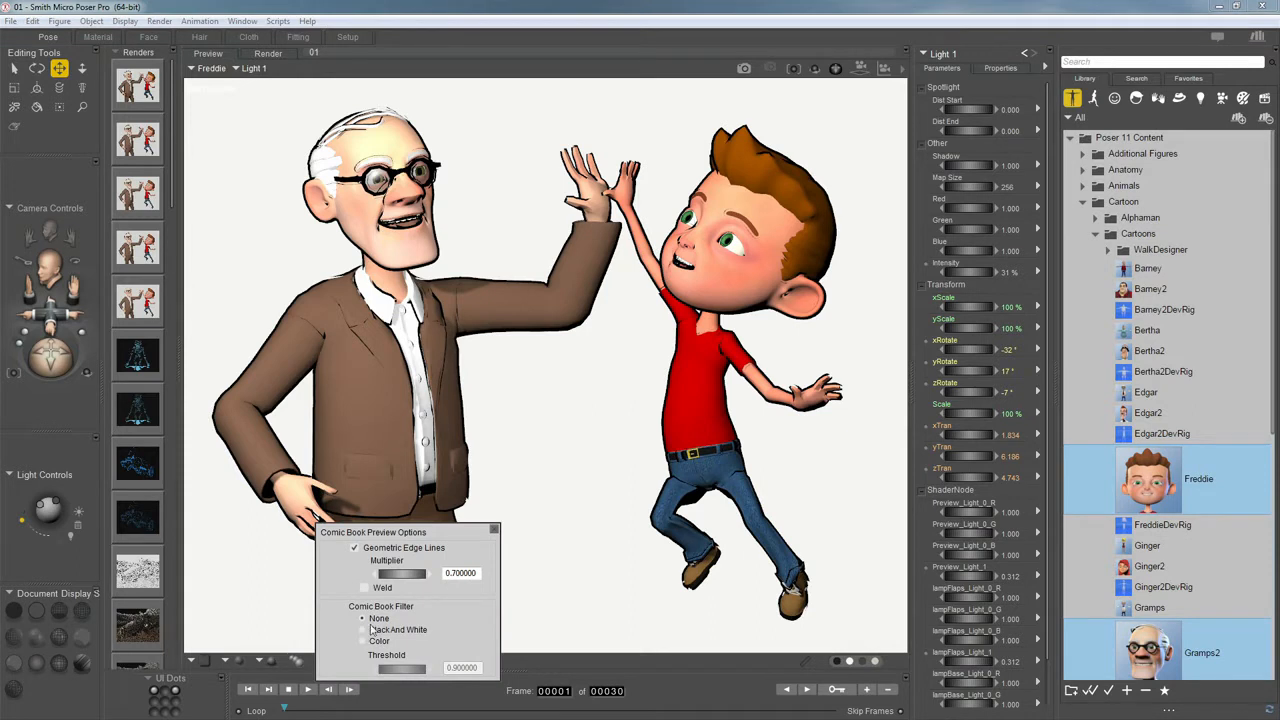
pyautogui.click(364, 630)
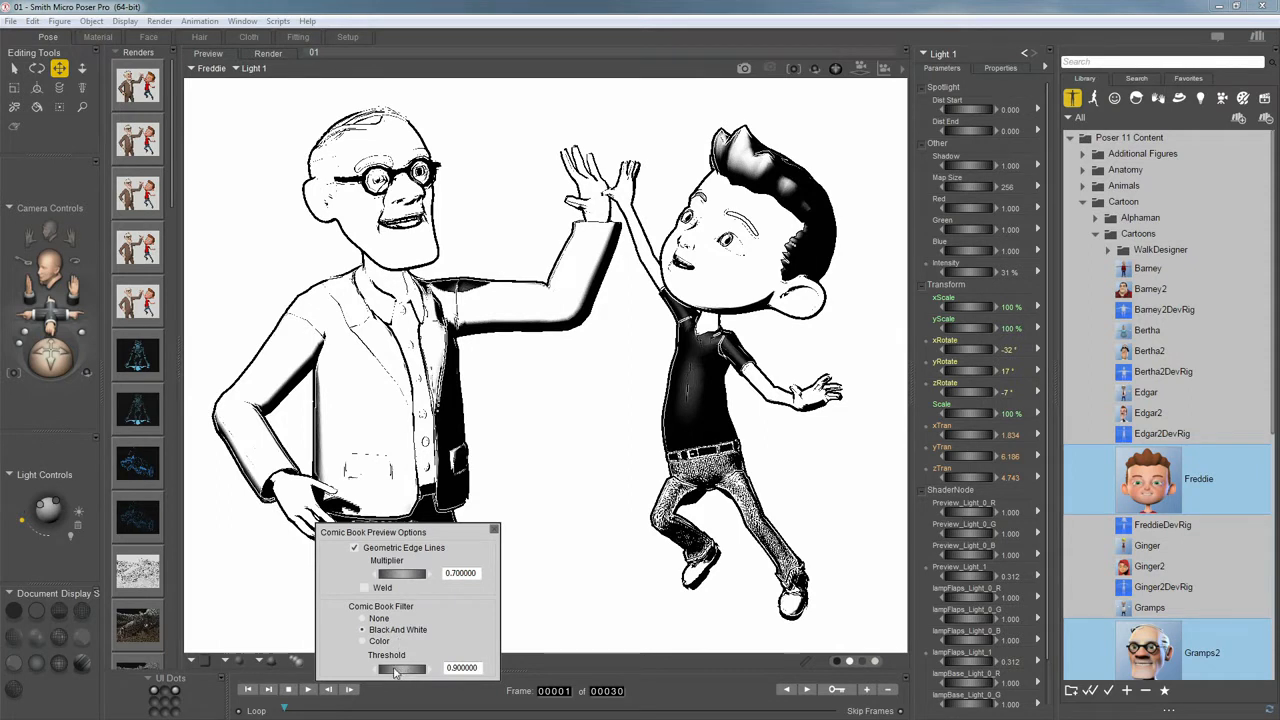
# Step: Switch the comic book filter to Color and adjust its threshold to about 1.92
pyautogui.moveTo(397, 672)
pyautogui.mouseDown()
pyautogui.moveTo(460, 677)
pyautogui.moveTo(374, 676)
pyautogui.moveTo(473, 683)
pyautogui.moveTo(383, 677)
pyautogui.moveTo(405, 671)
pyautogui.mouseUp()
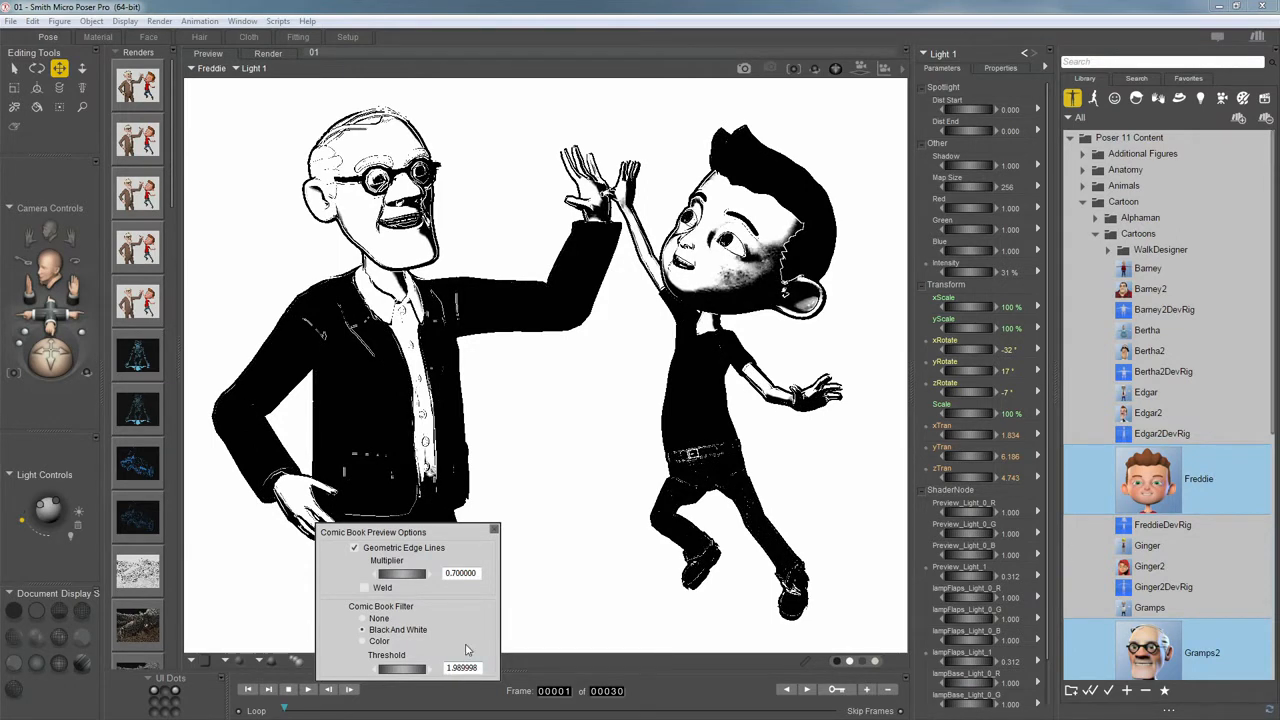
pyautogui.click(363, 642)
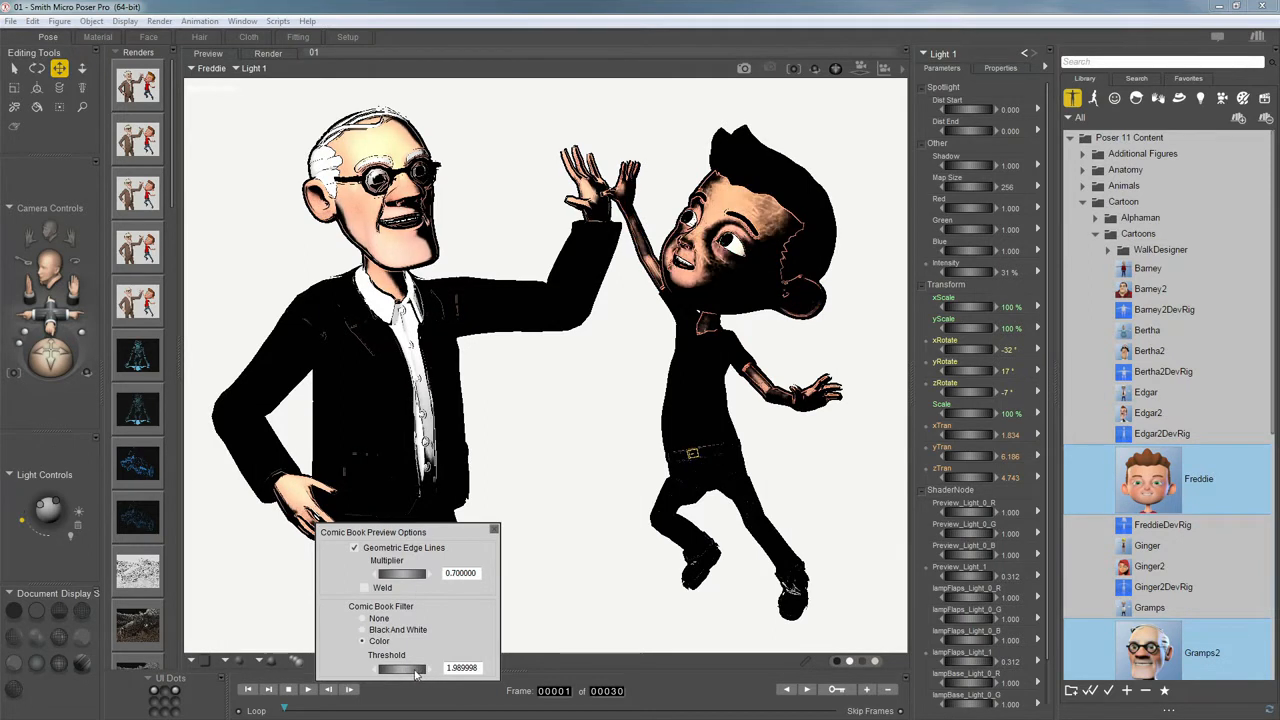
pyautogui.moveTo(410, 672); pyautogui.dragTo(404, 667)
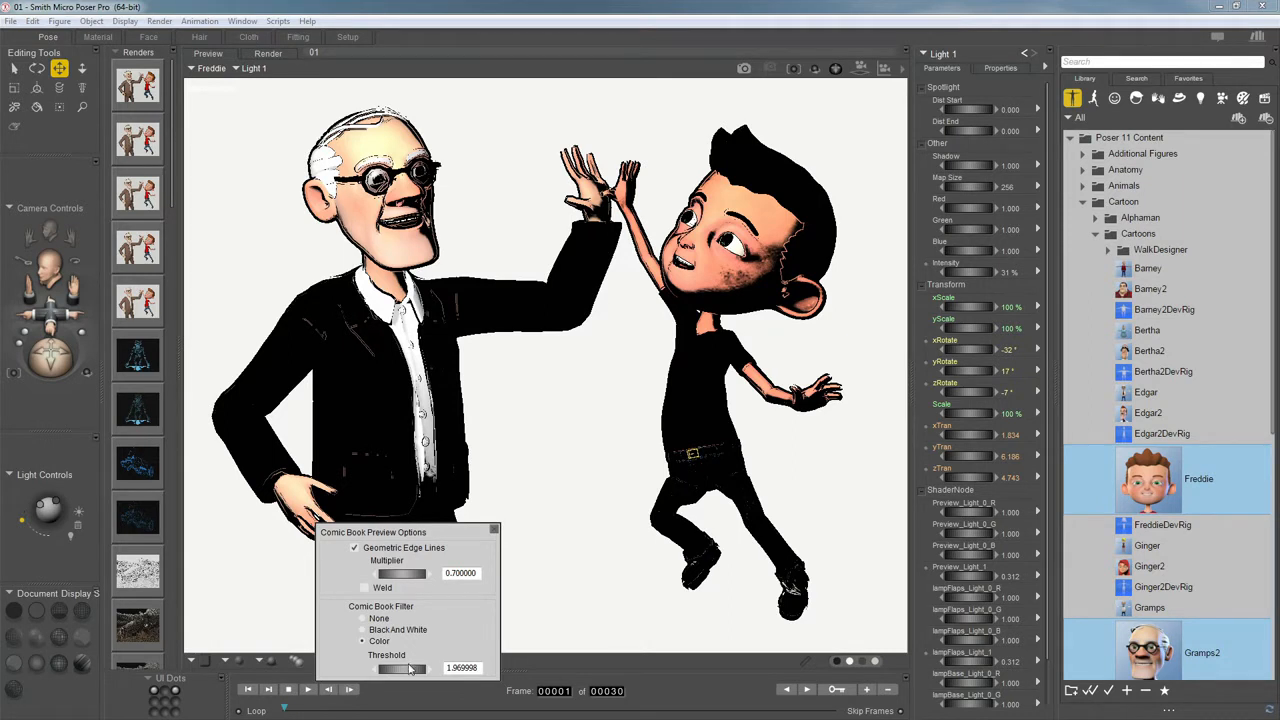
pyautogui.moveTo(406, 670); pyautogui.dragTo(400, 670)
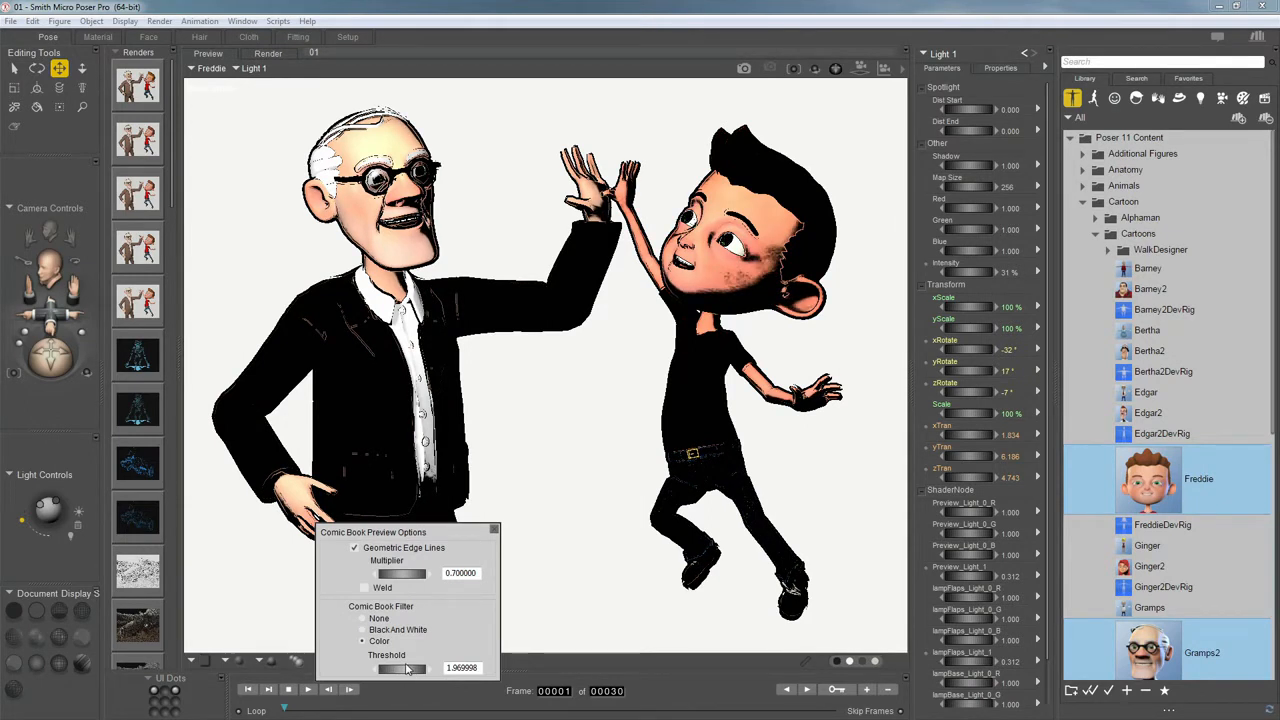
pyautogui.moveTo(407, 670); pyautogui.dragTo(404, 670)
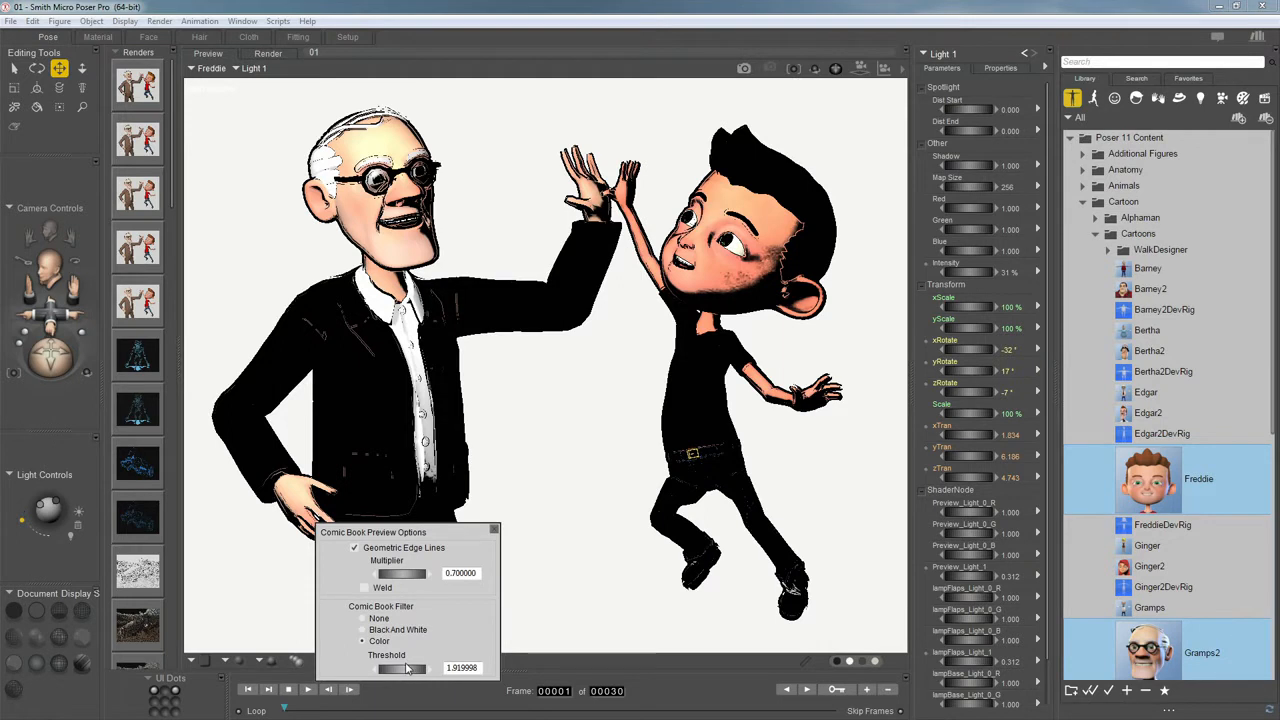
pyautogui.click(493, 532)
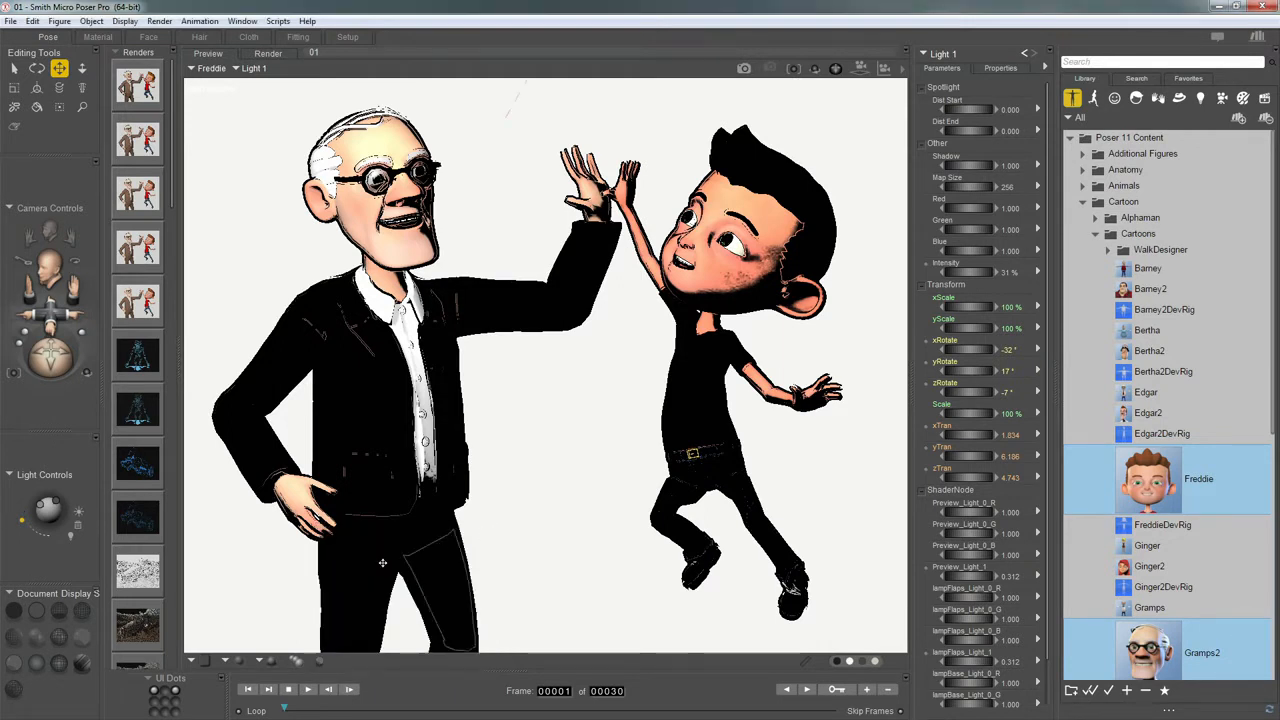
# Step: In the Material room, lighten the diffuse color of the older man's jacket to a pale grey-beige
pyautogui.moveTo(40, 504)
pyautogui.mouseDown()
pyautogui.moveTo(26, 526)
pyautogui.moveTo(35, 506)
pyautogui.mouseUp()
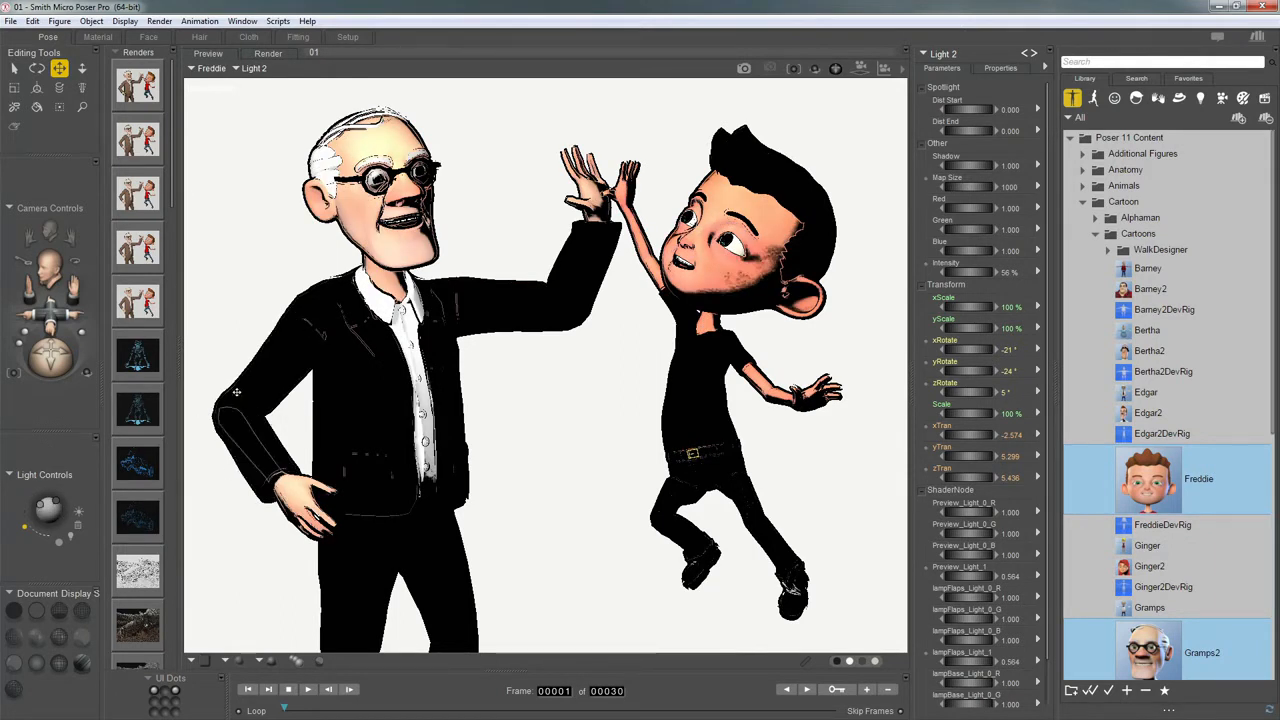
pyautogui.click(98, 37)
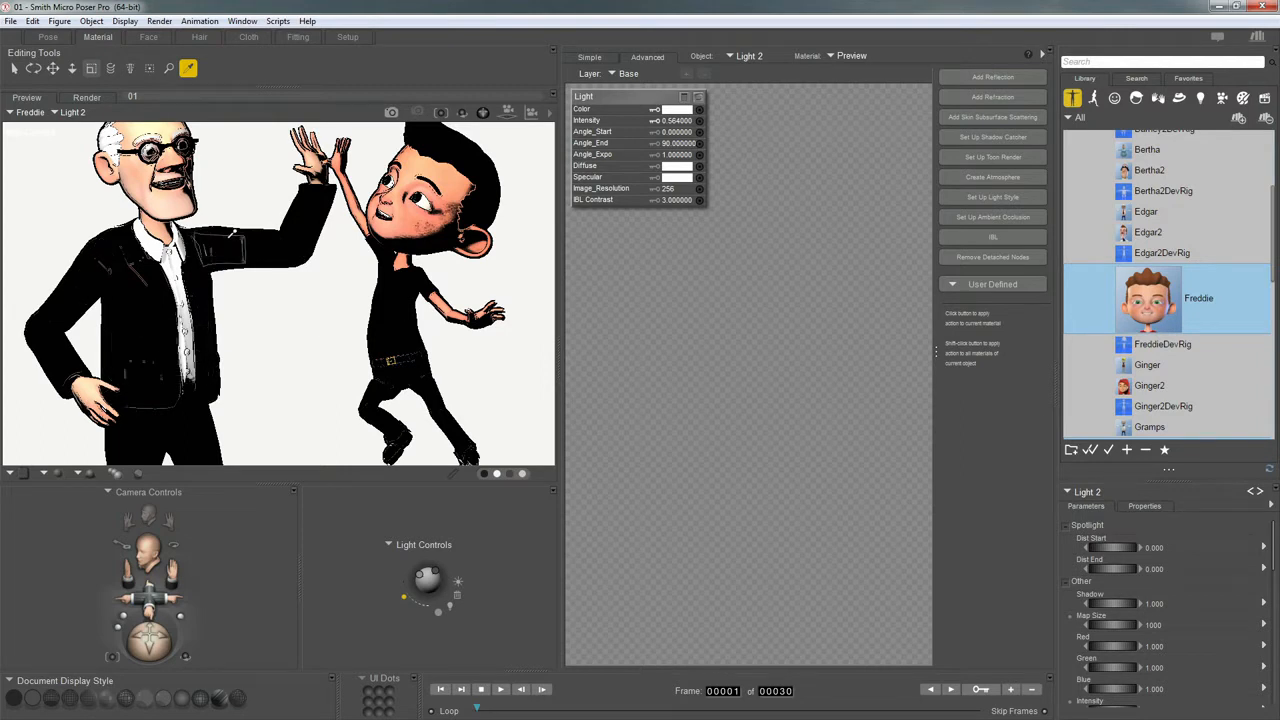
pyautogui.click(228, 241)
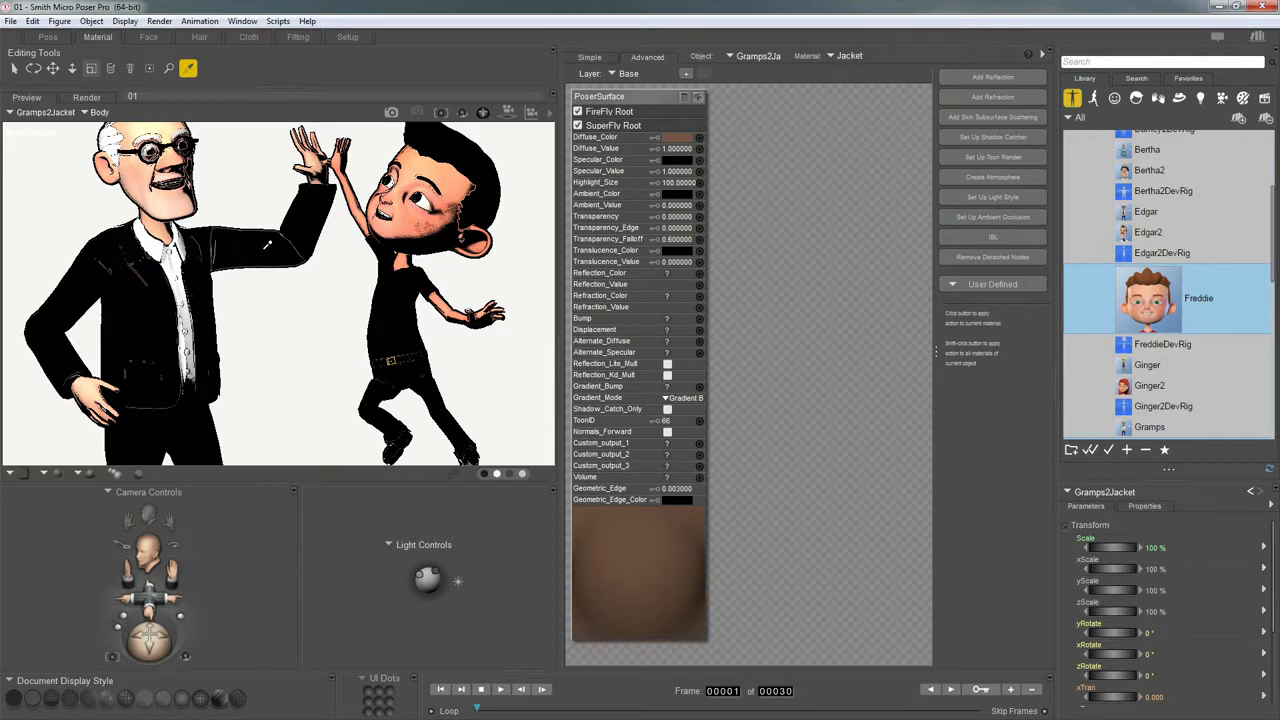
pyautogui.click(684, 140)
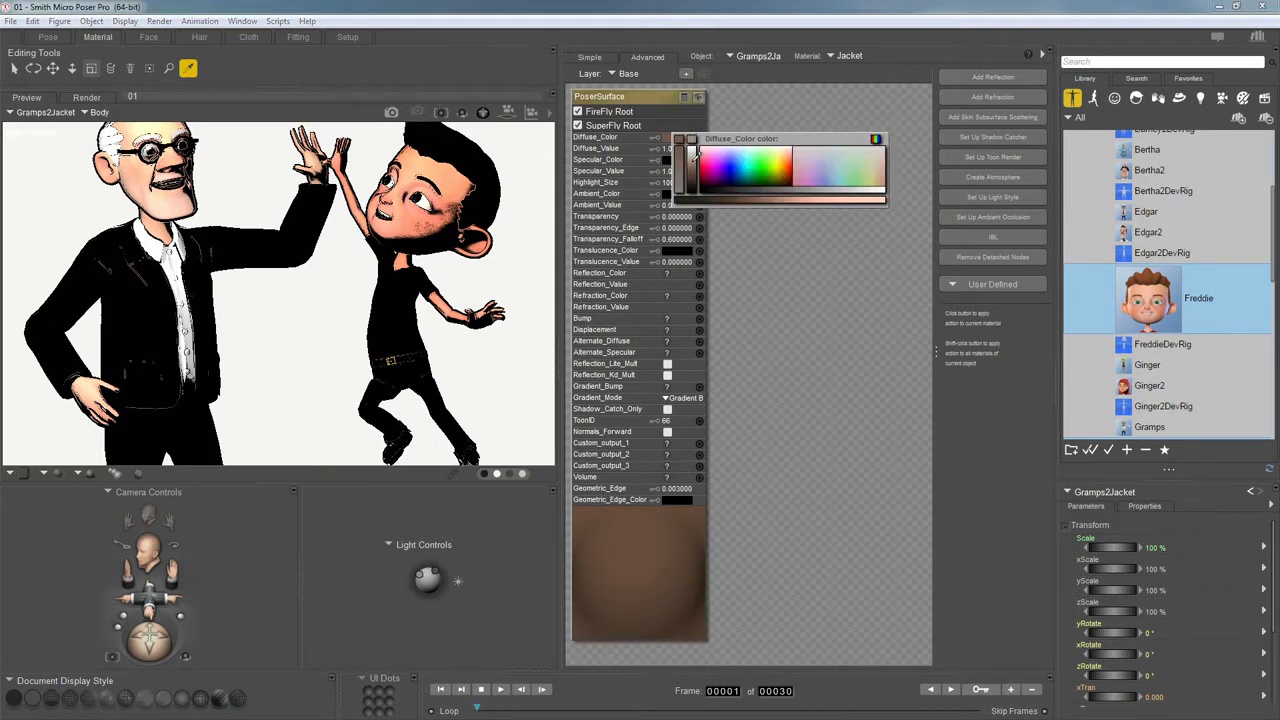
pyautogui.click(695, 158)
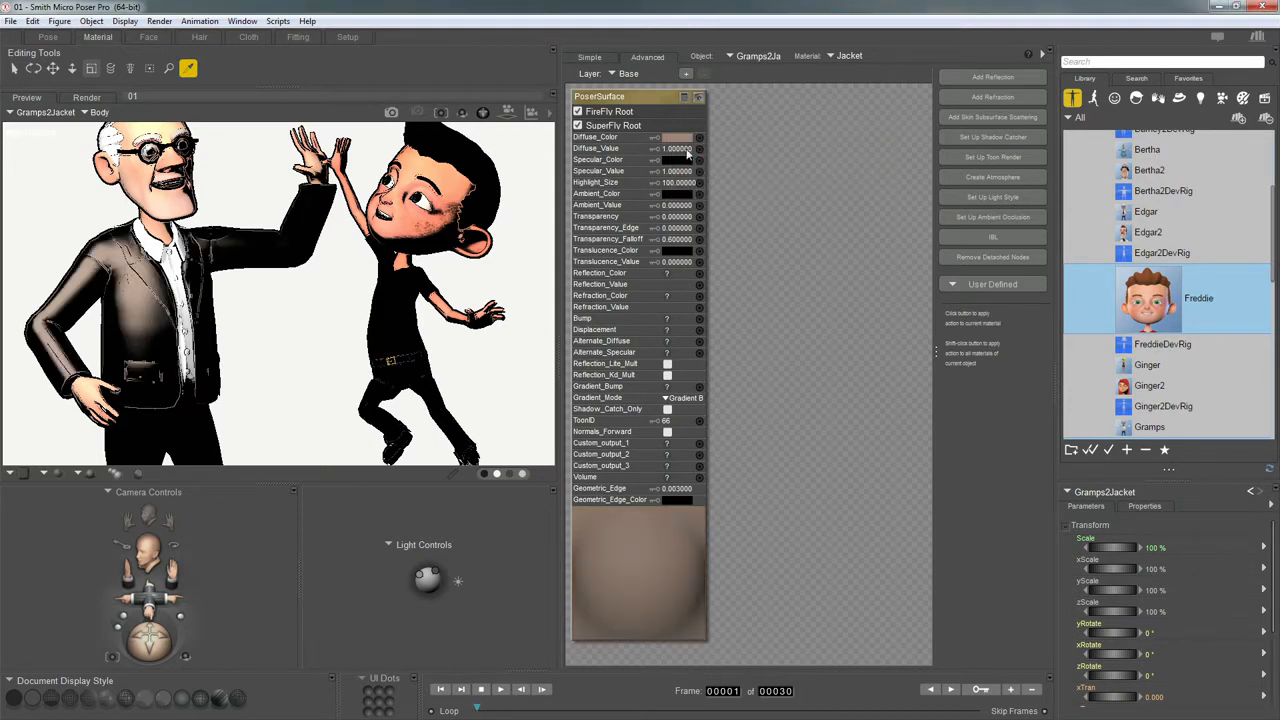
pyautogui.click(684, 140)
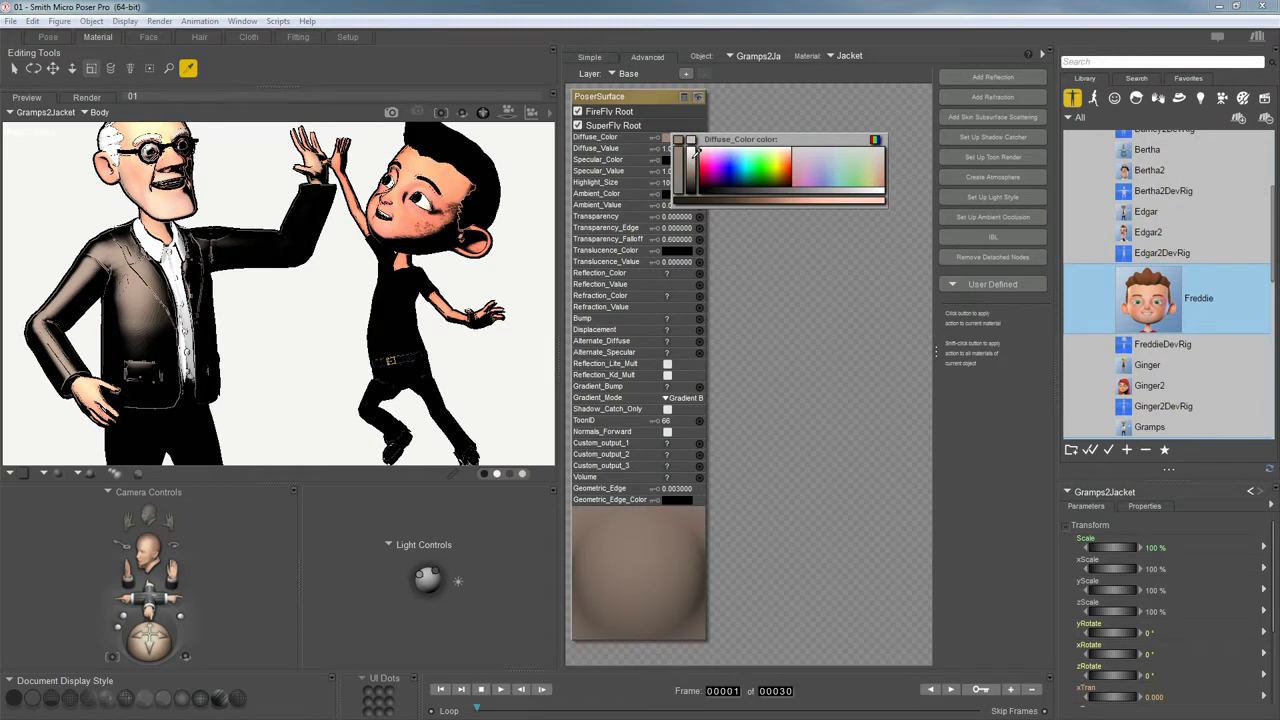
pyautogui.click(697, 150)
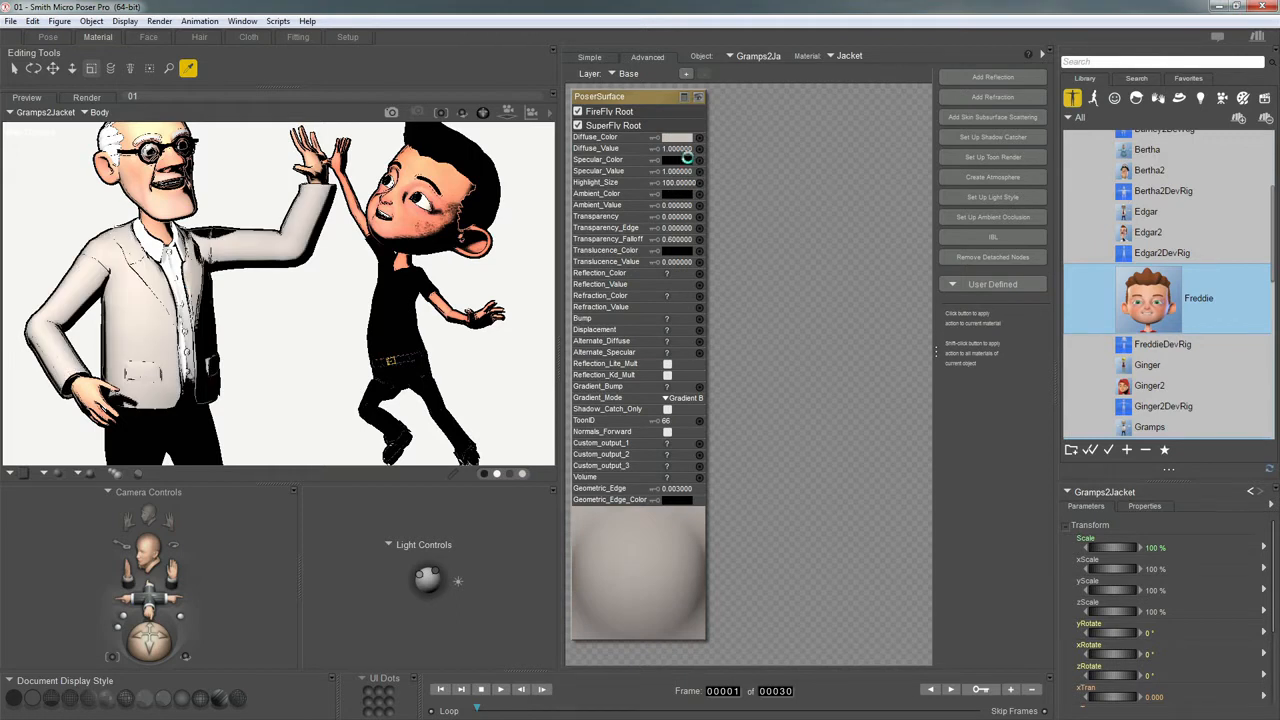
pyautogui.click(680, 137)
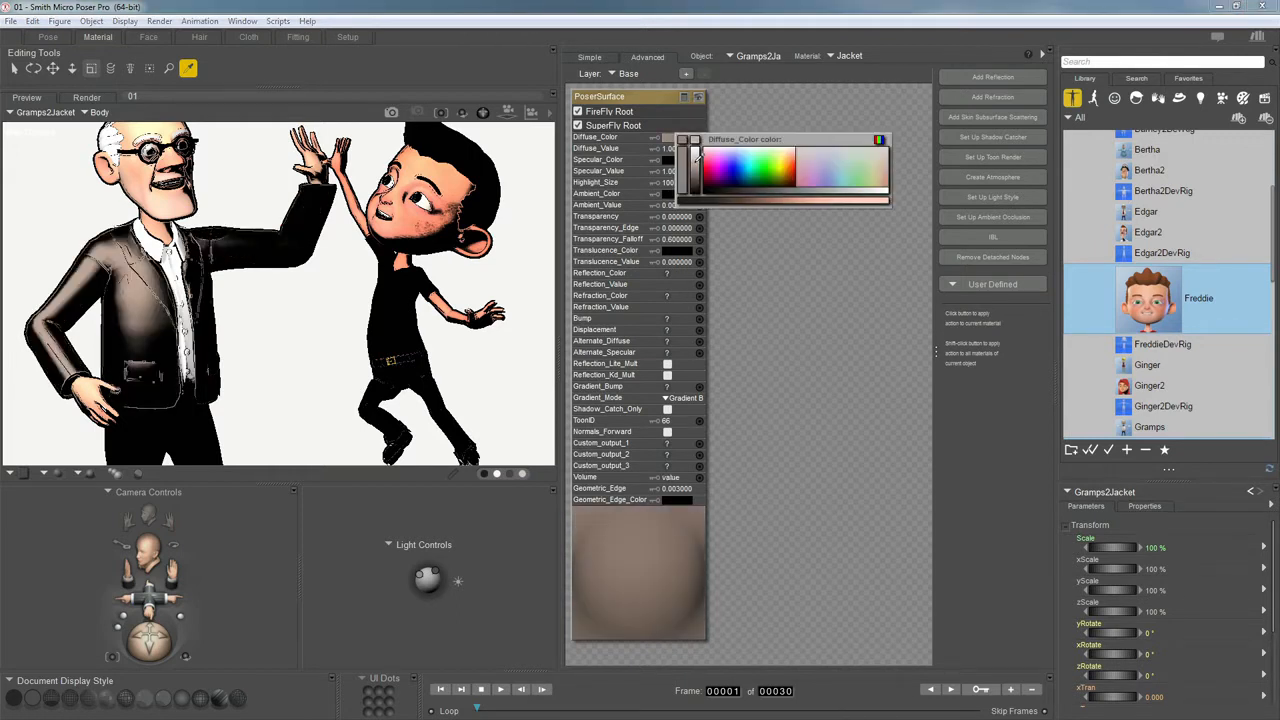
pyautogui.click(697, 156)
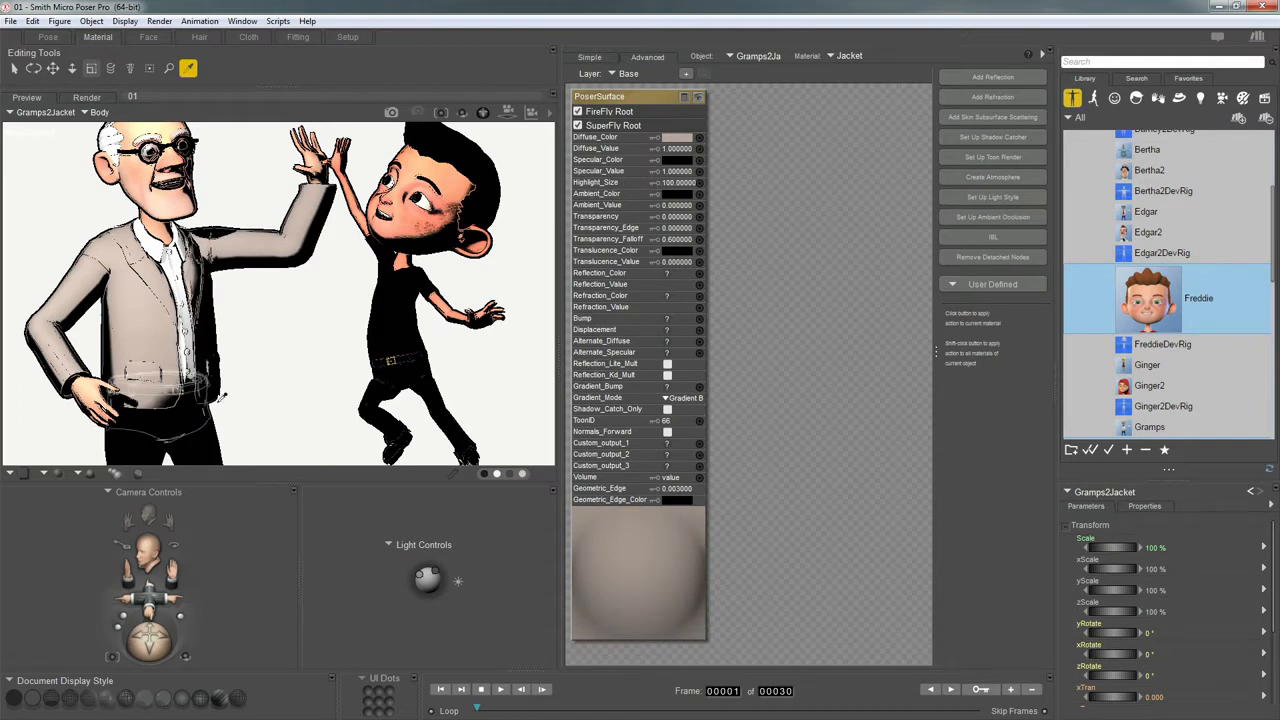
# Step: Lighten the diffuse color of the older man's pants to a pale beige
pyautogui.click(195, 448)
pyautogui.click(680, 138)
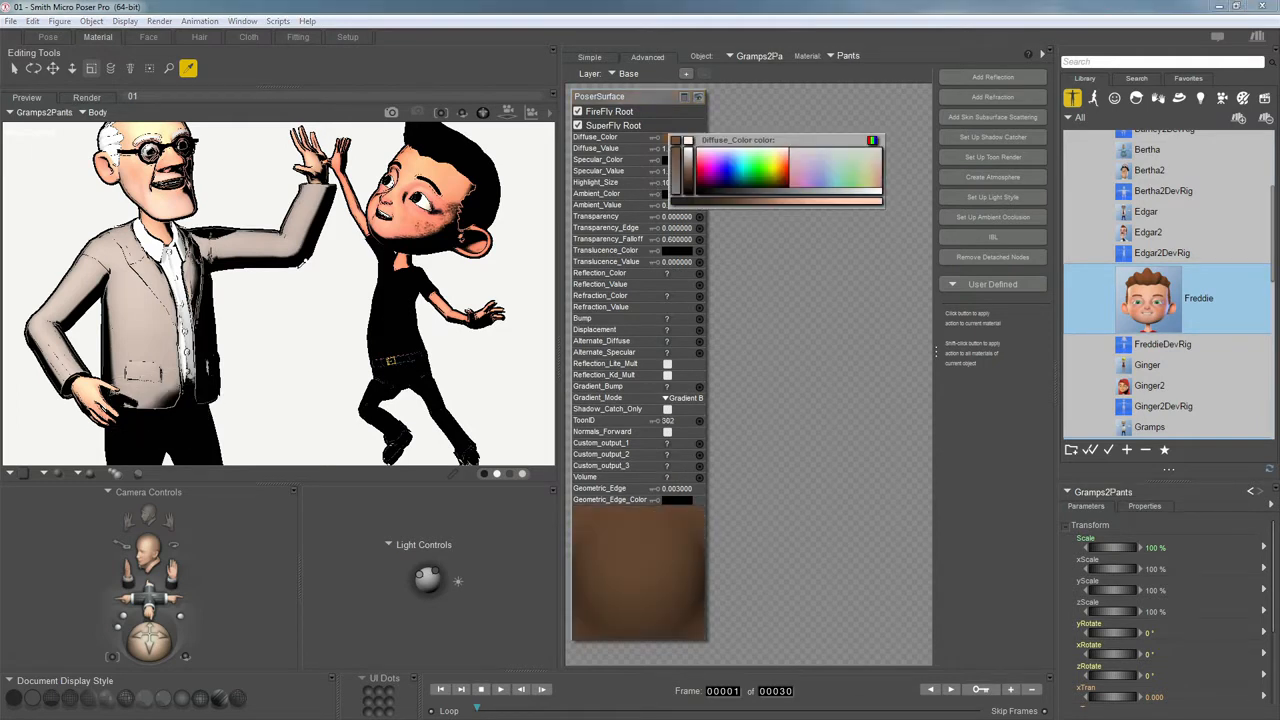
pyautogui.click(146, 303)
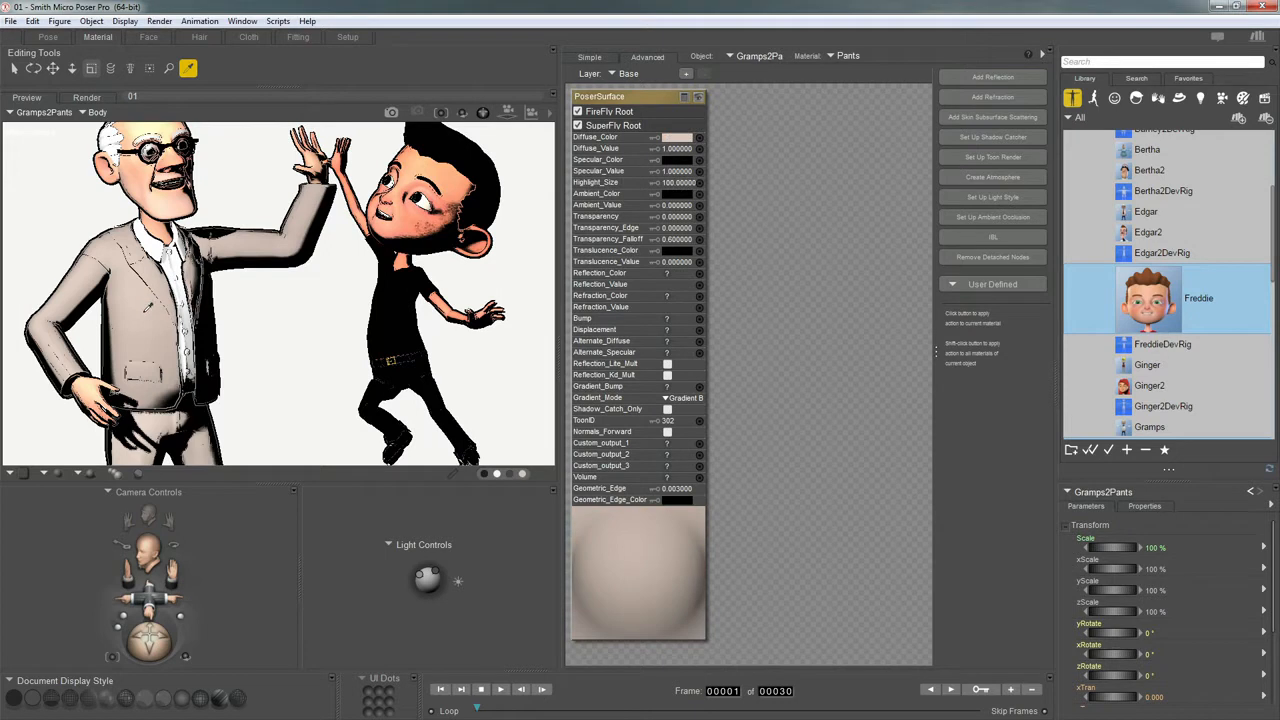
# Step: Lighten the diffuse color of the boy's red shirt to a light pink
pyautogui.click(401, 288)
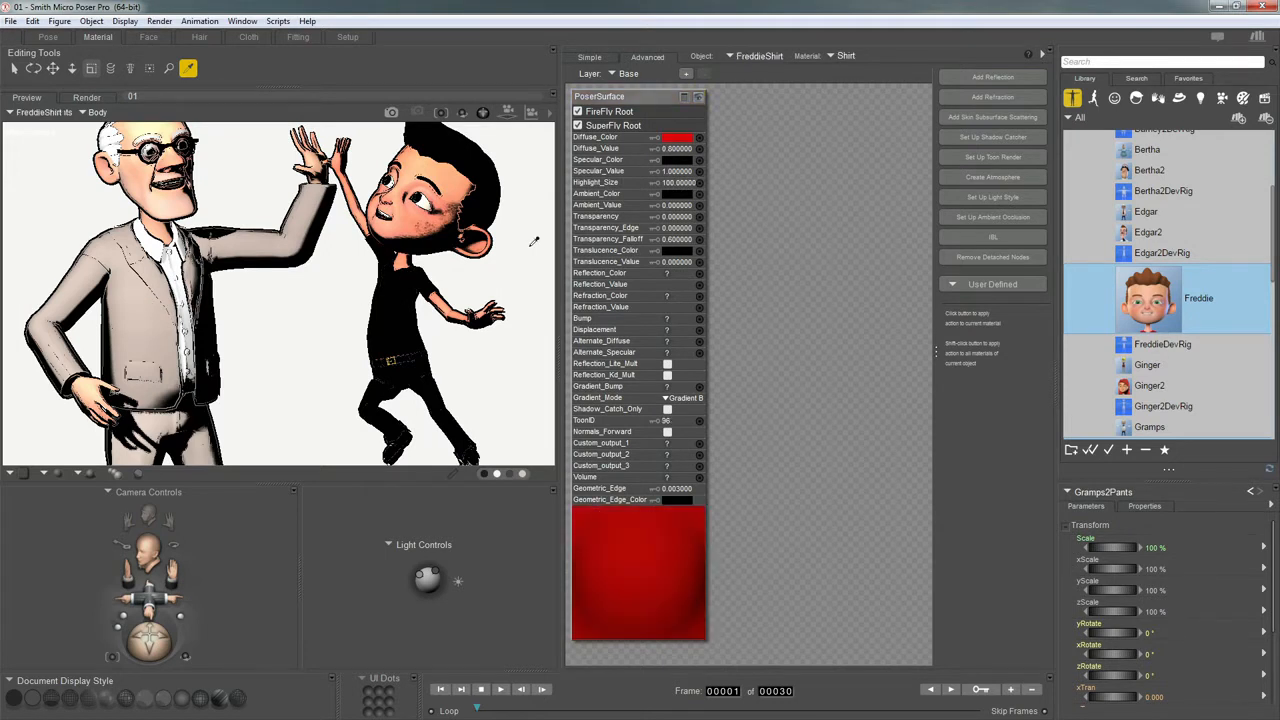
pyautogui.click(685, 138)
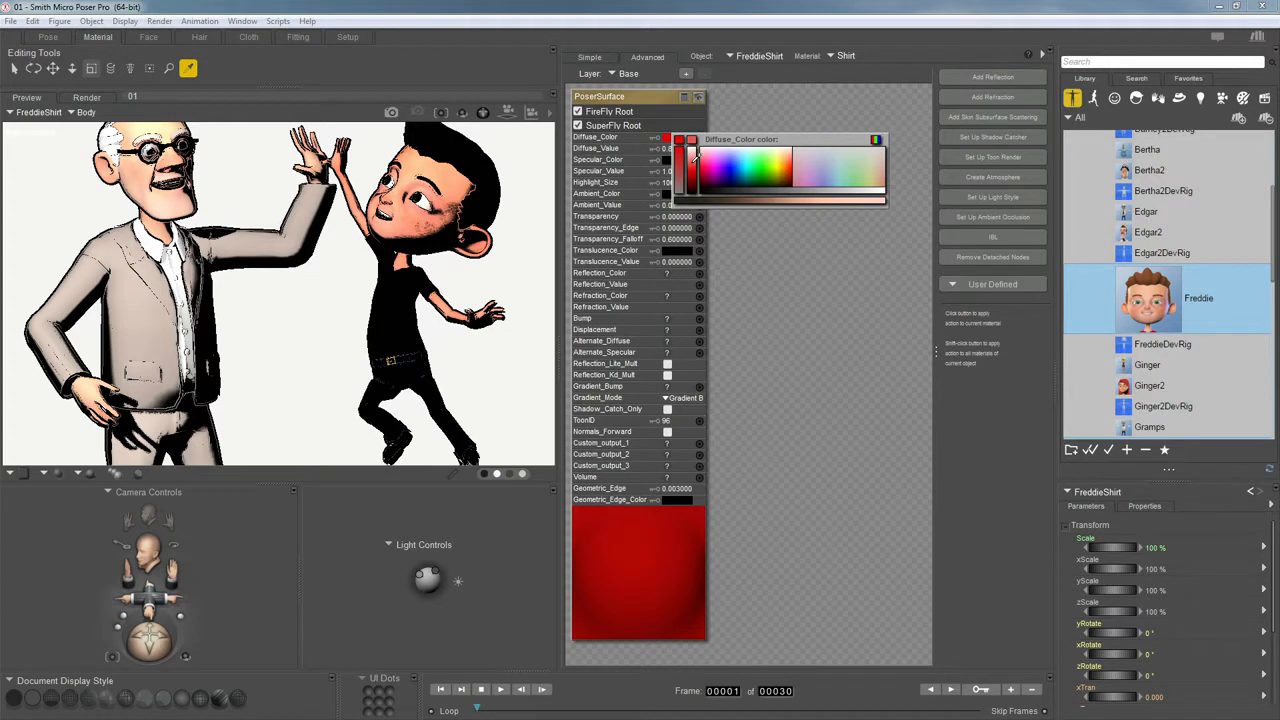
pyautogui.click(693, 151)
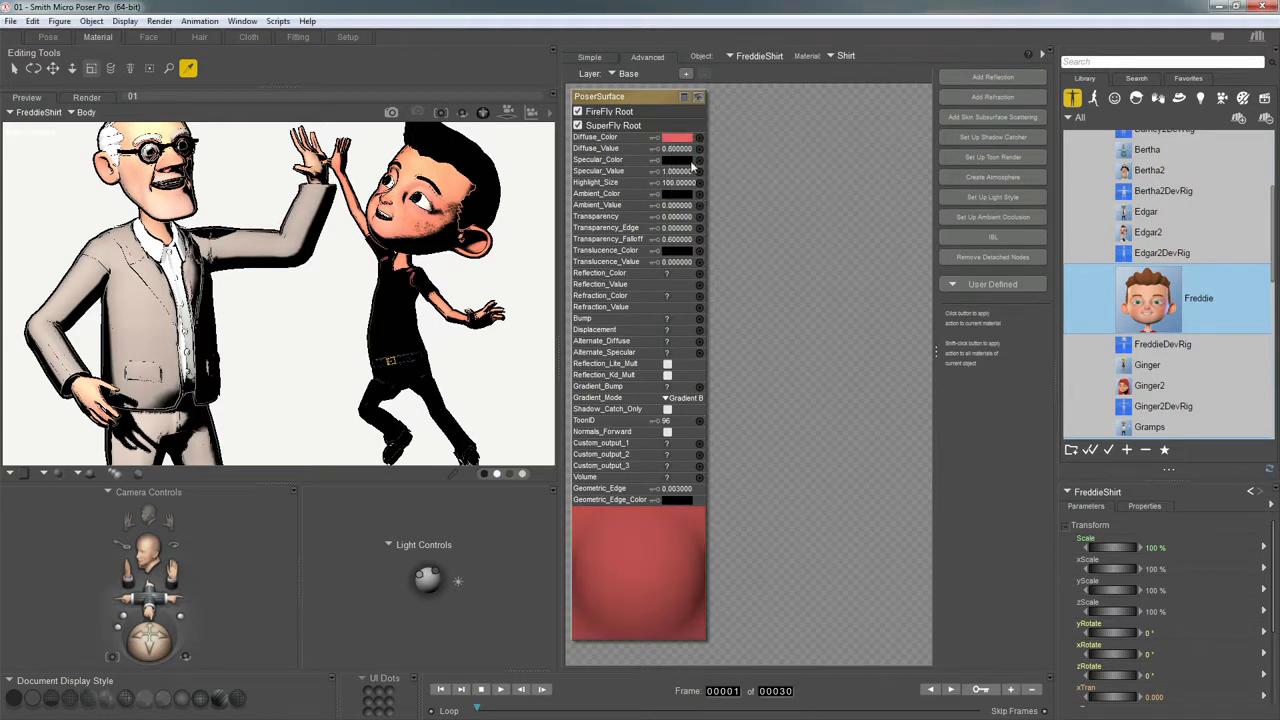
pyautogui.click(688, 136)
pyautogui.click(696, 152)
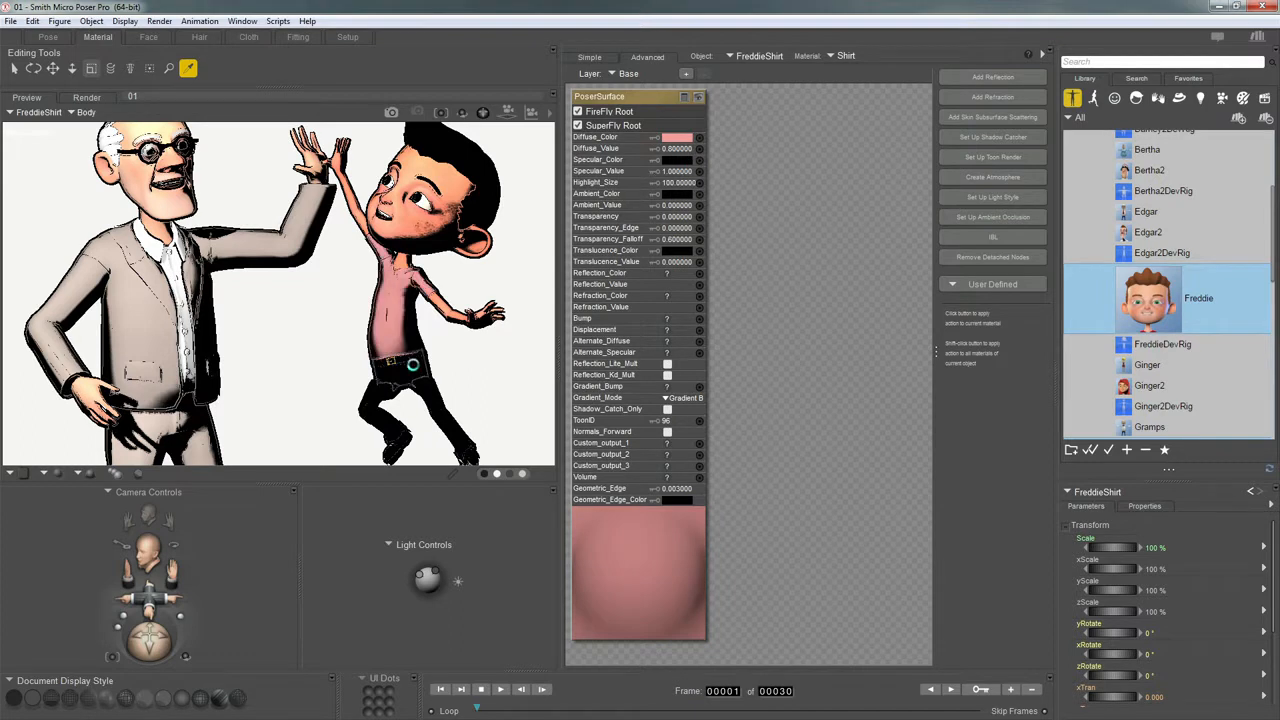
# Step: Reveal the image map preview of the boy's jeans material and set its Diffuse_Value to 4
pyautogui.click(414, 366)
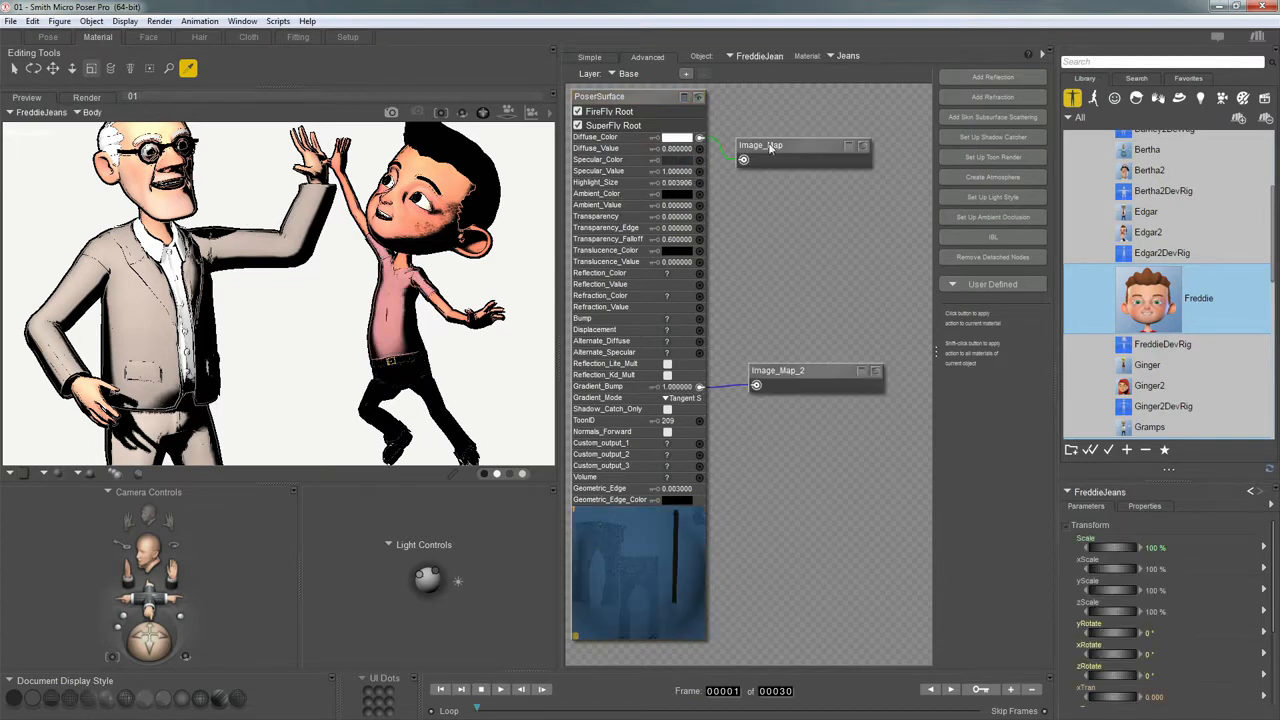
pyautogui.moveTo(819, 147)
pyautogui.mouseDown()
pyautogui.moveTo(837, 125)
pyautogui.moveTo(806, 126)
pyautogui.mouseUp()
pyautogui.click(881, 125)
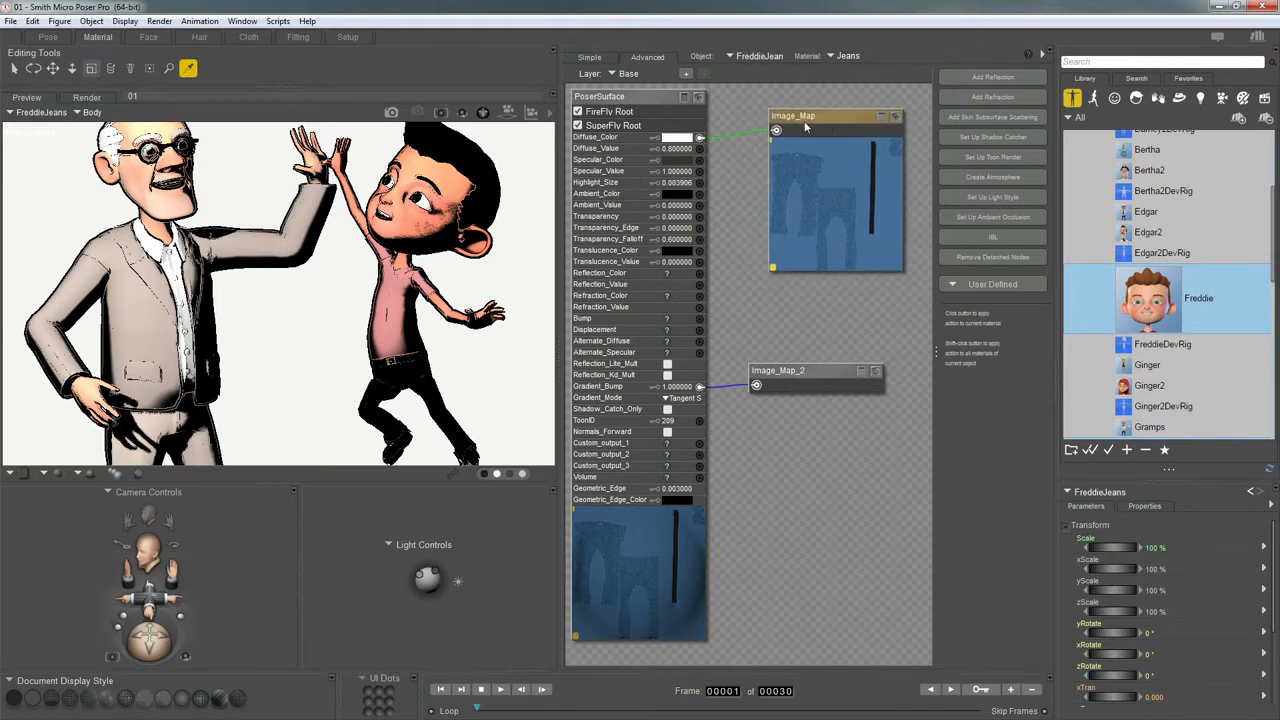
pyautogui.click(678, 150)
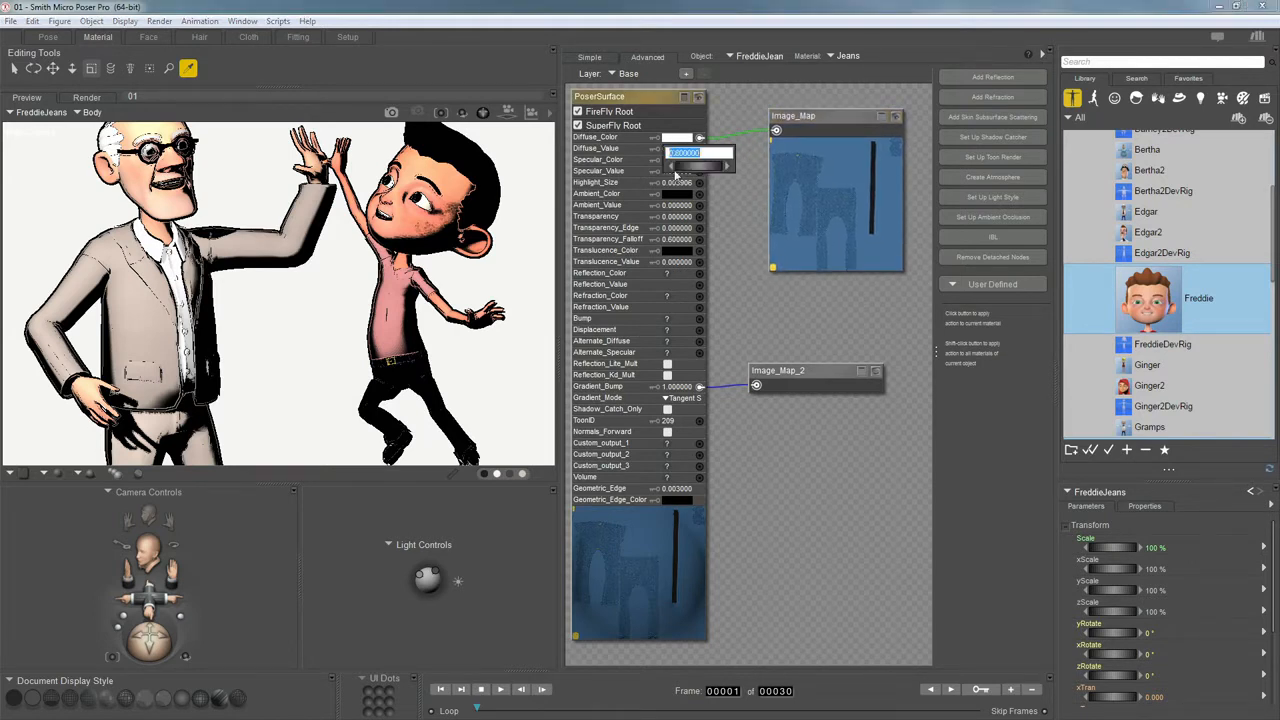
pyautogui.write('4')
pyautogui.press('Return')
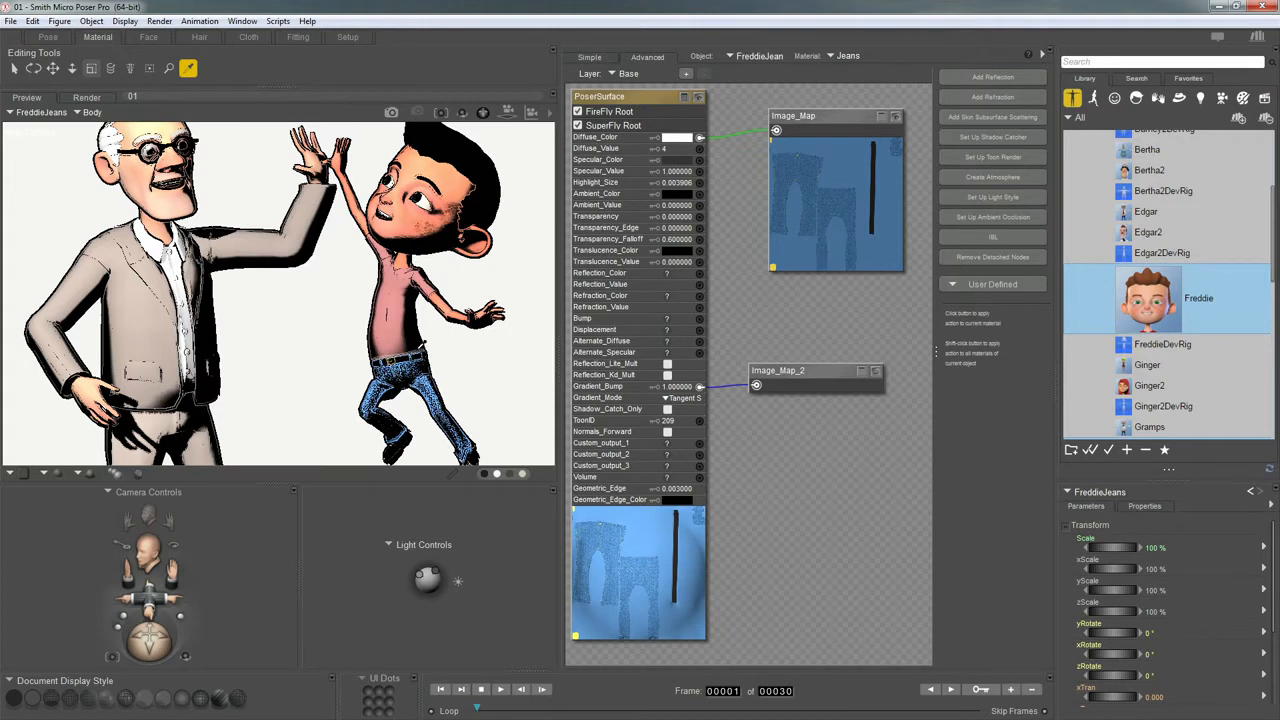
# Step: Lighten the diffuse color of the boy's hair to a pale pinkish brown
pyautogui.click(445, 147)
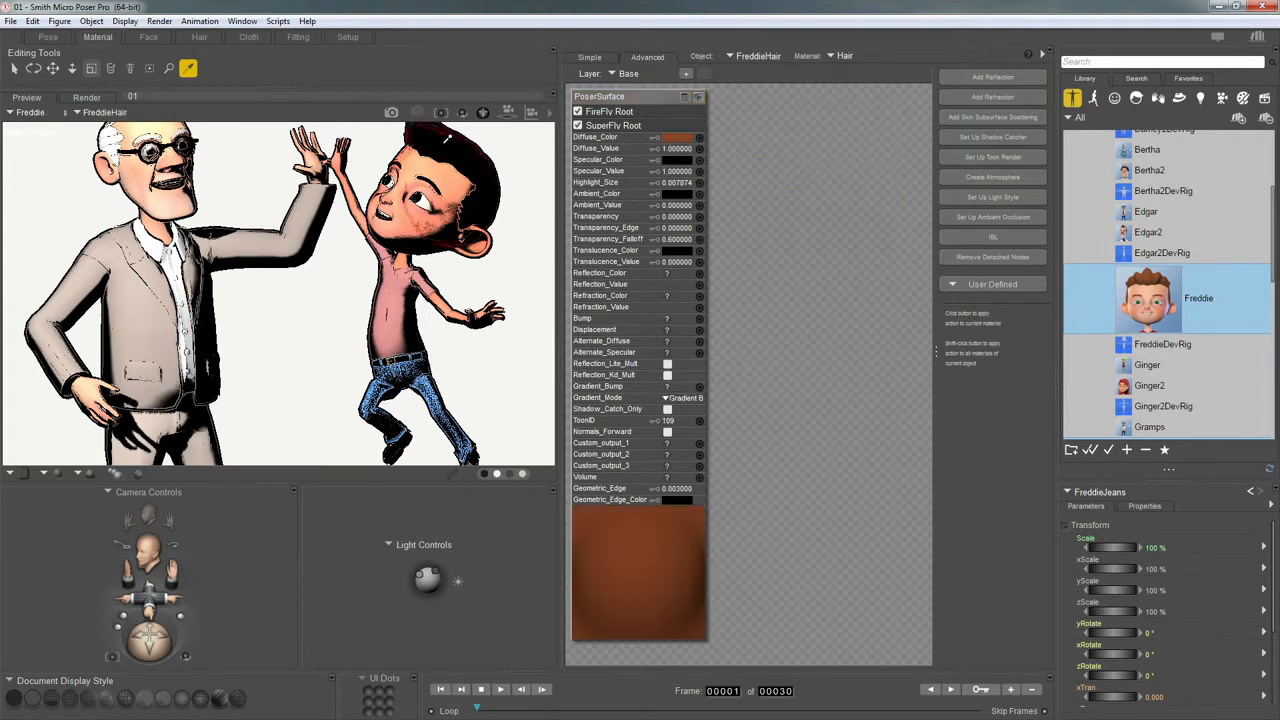
pyautogui.click(683, 140)
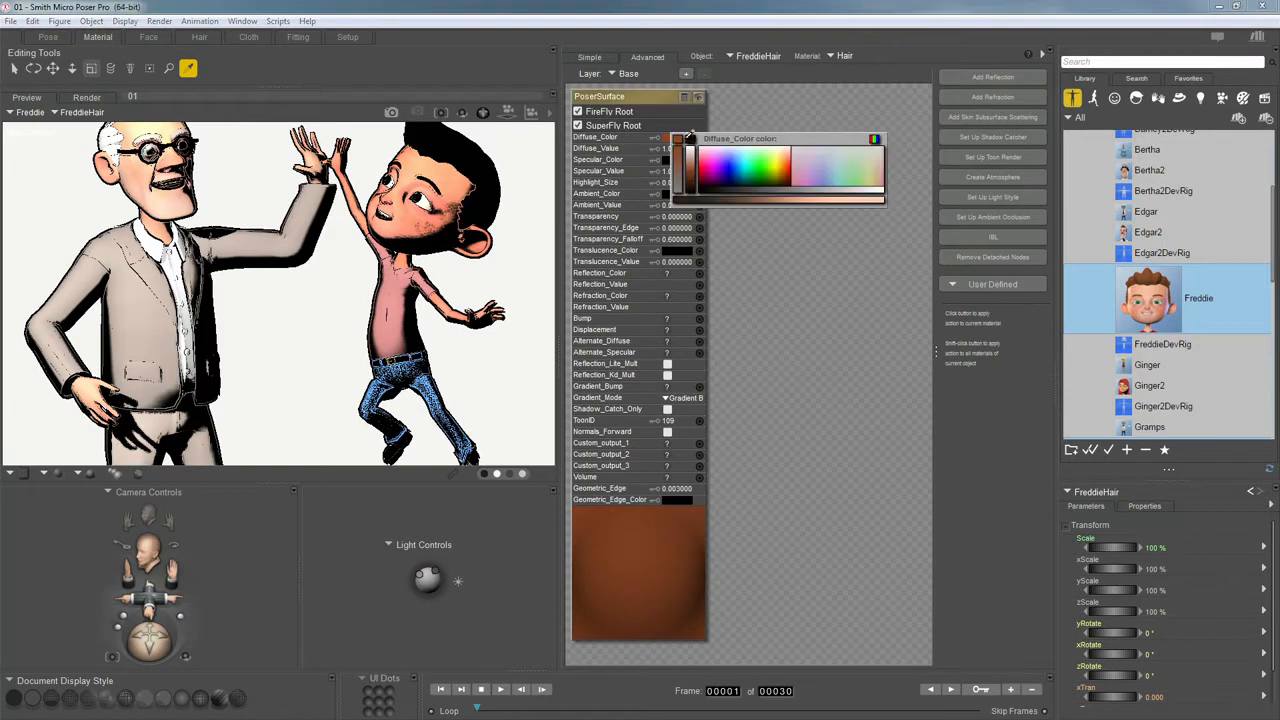
pyautogui.click(690, 153)
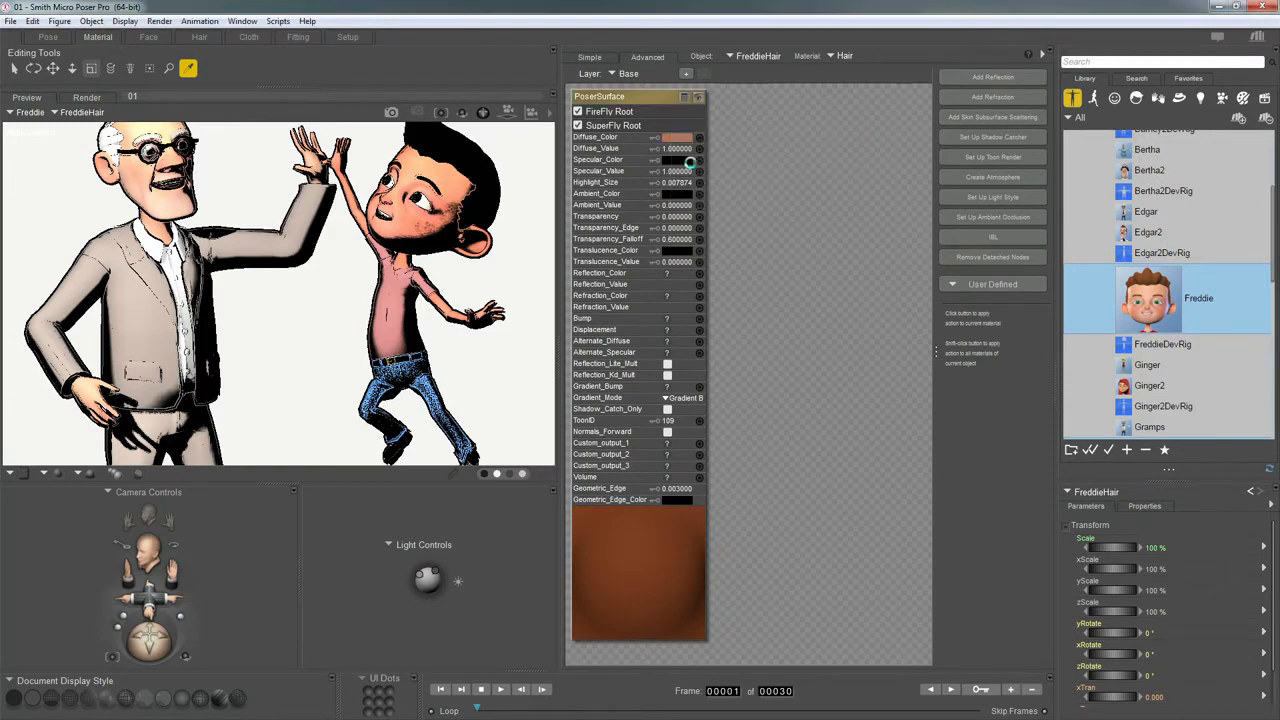
pyautogui.click(688, 140)
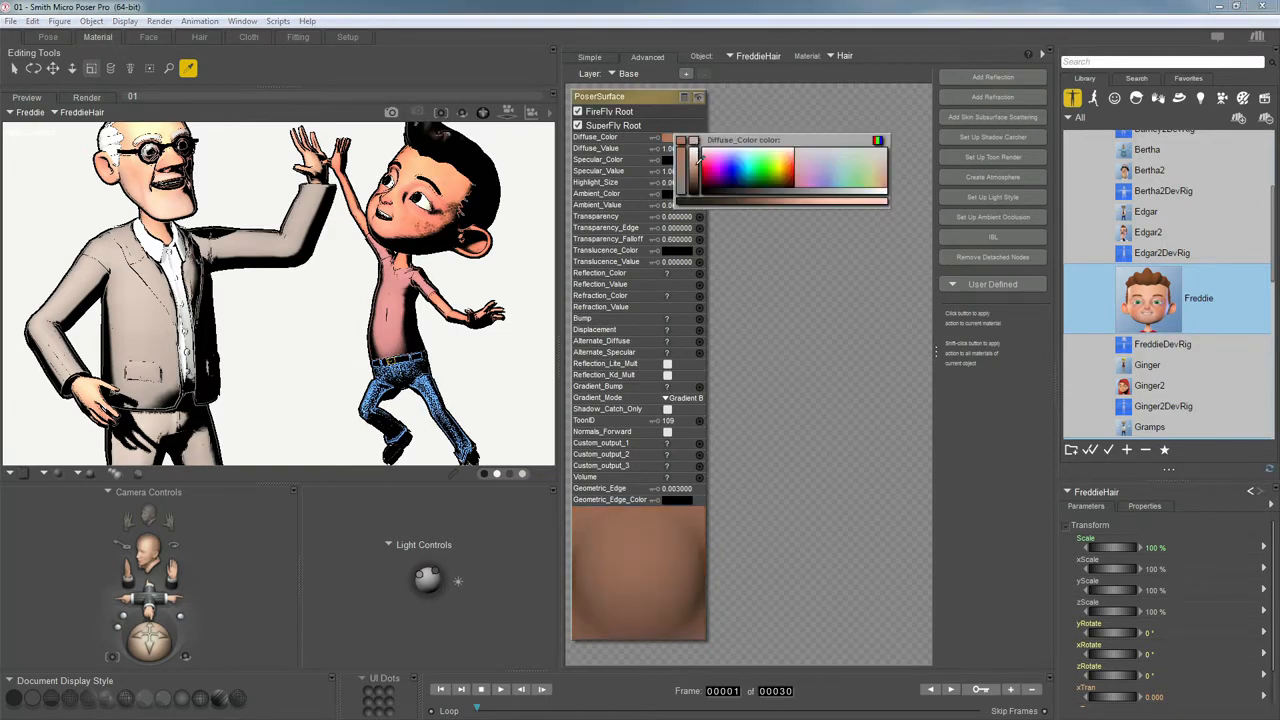
pyautogui.click(697, 152)
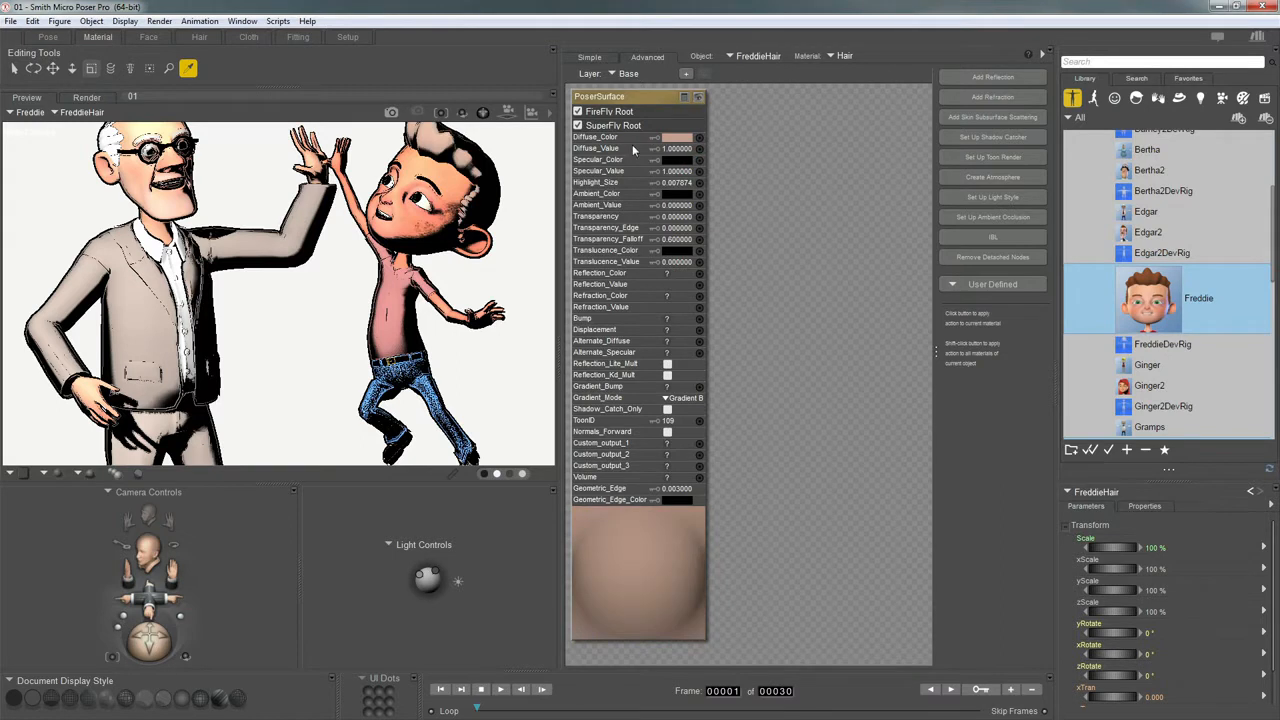
# Step: Back in the Pose room, render the preview with the Color and Black And White comic filters and compare the two renders
pyautogui.click(47, 37)
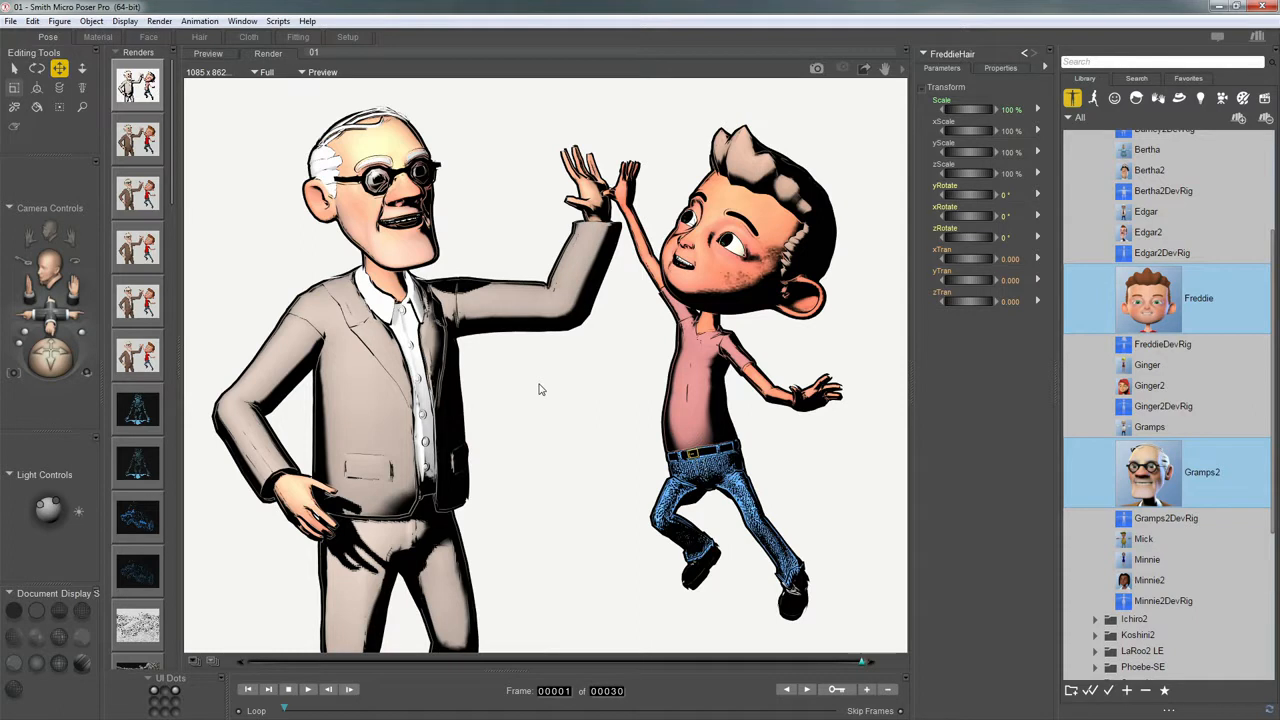
pyautogui.click(208, 53)
pyautogui.click(322, 664)
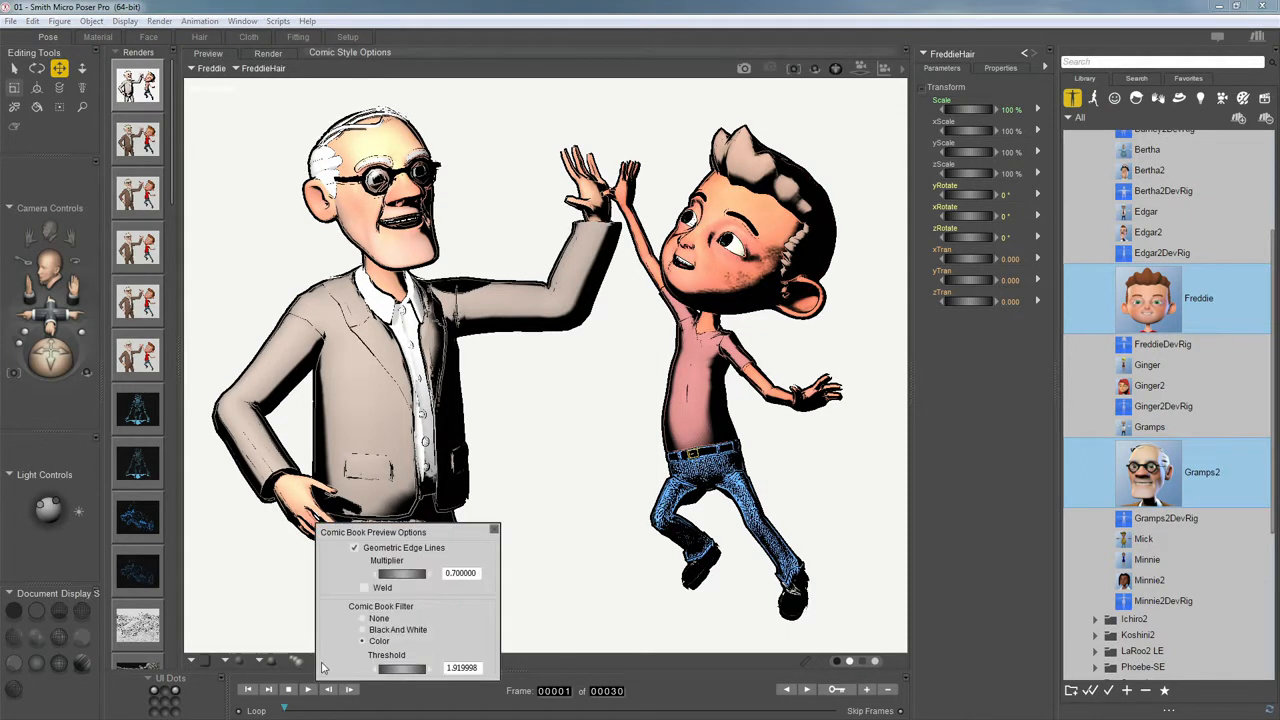
pyautogui.click(363, 630)
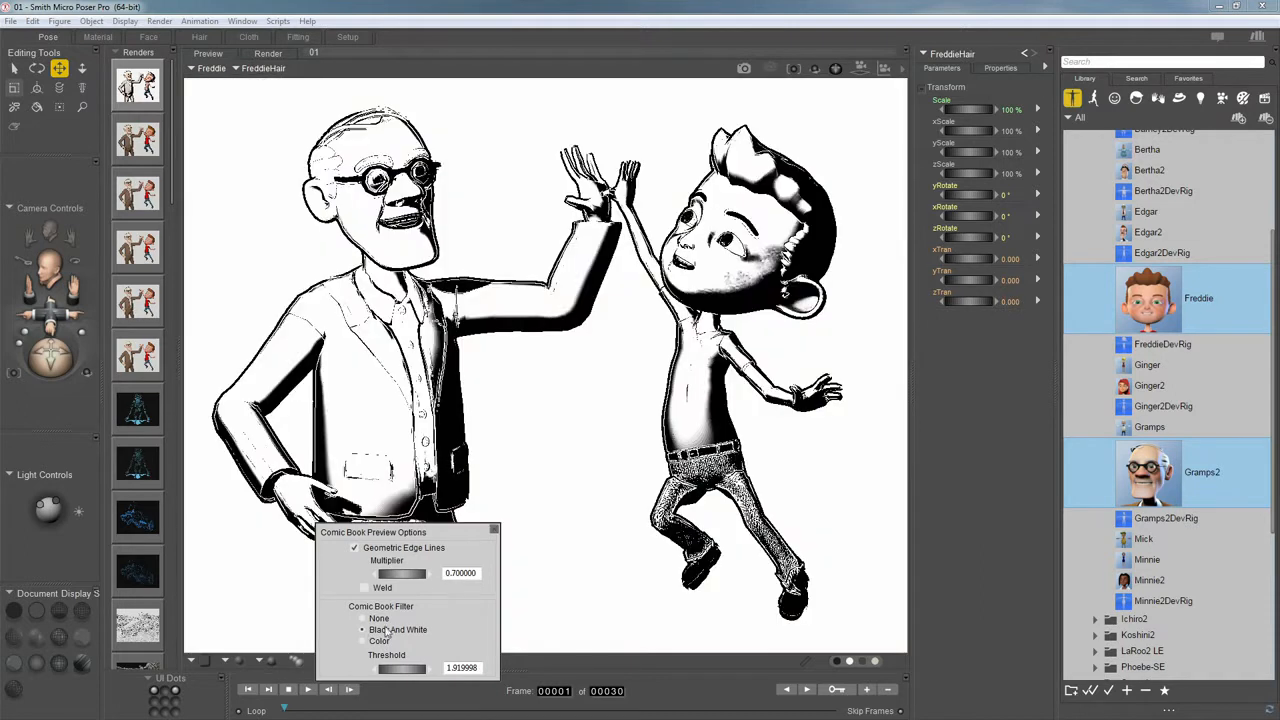
pyautogui.click(495, 530)
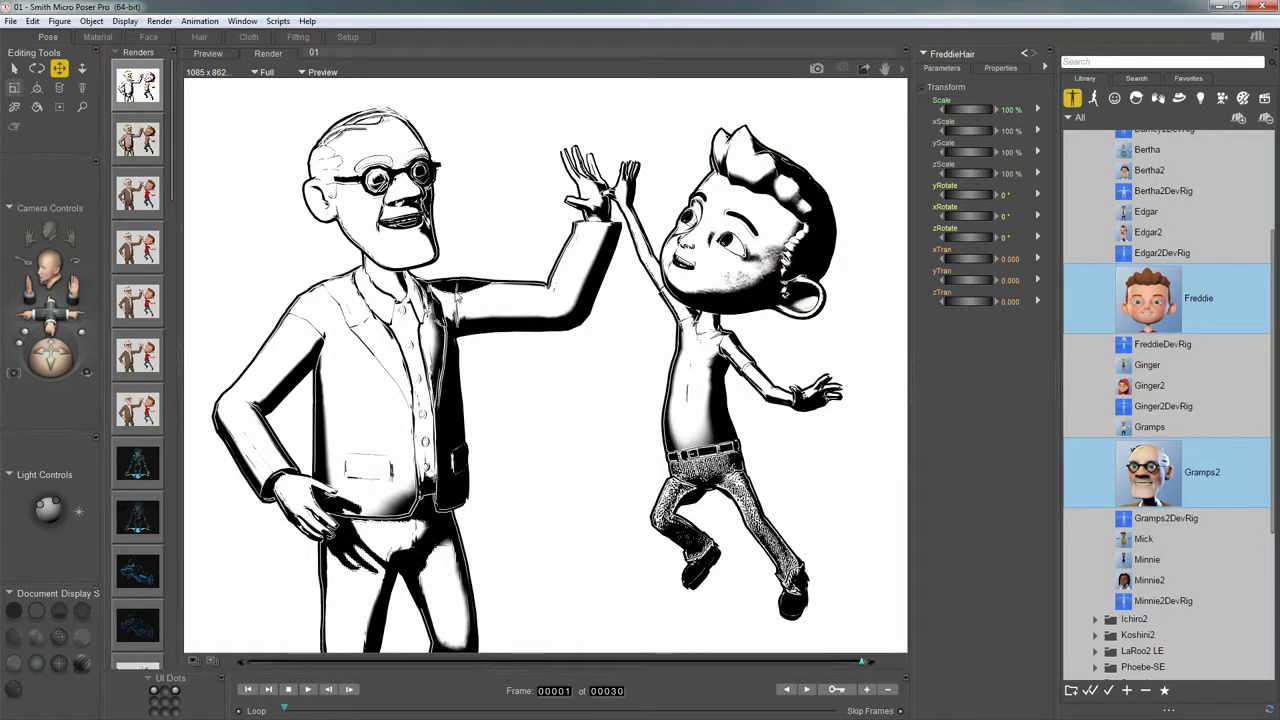
pyautogui.click(137, 138)
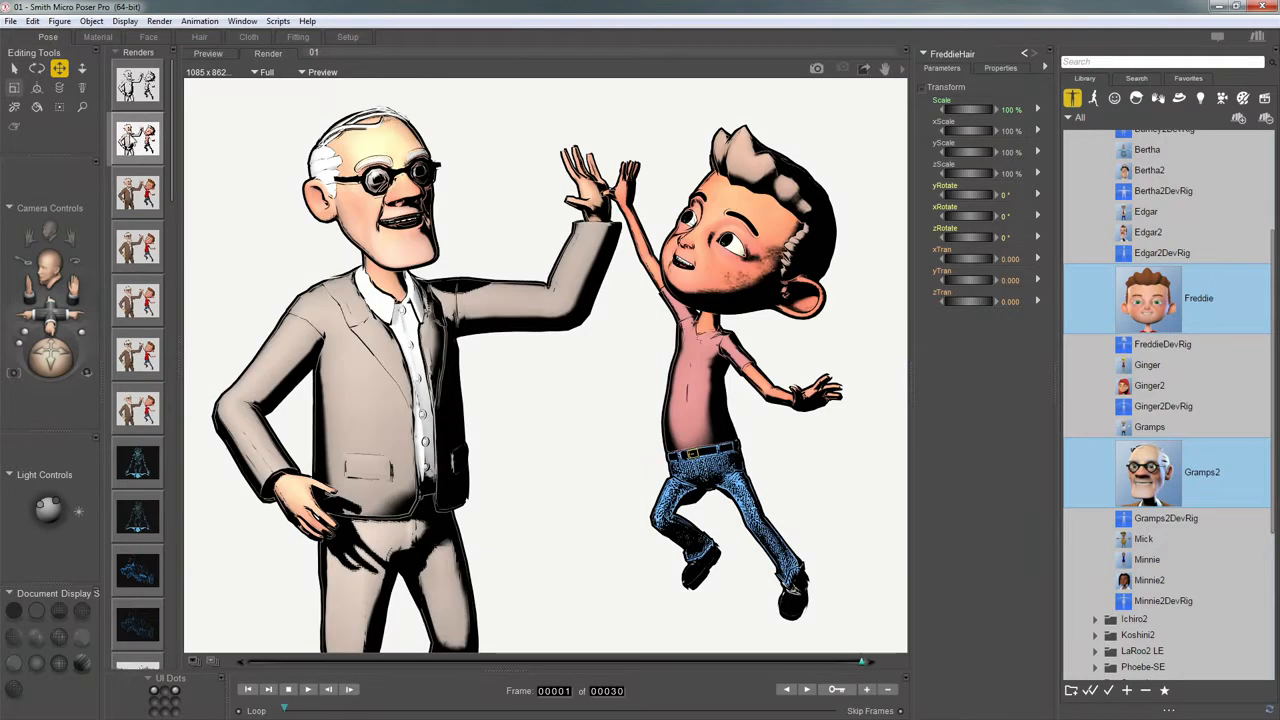
# Step: Compare the stored black-and-white and color comic renders and return to the live preview
pyautogui.click(137, 85)
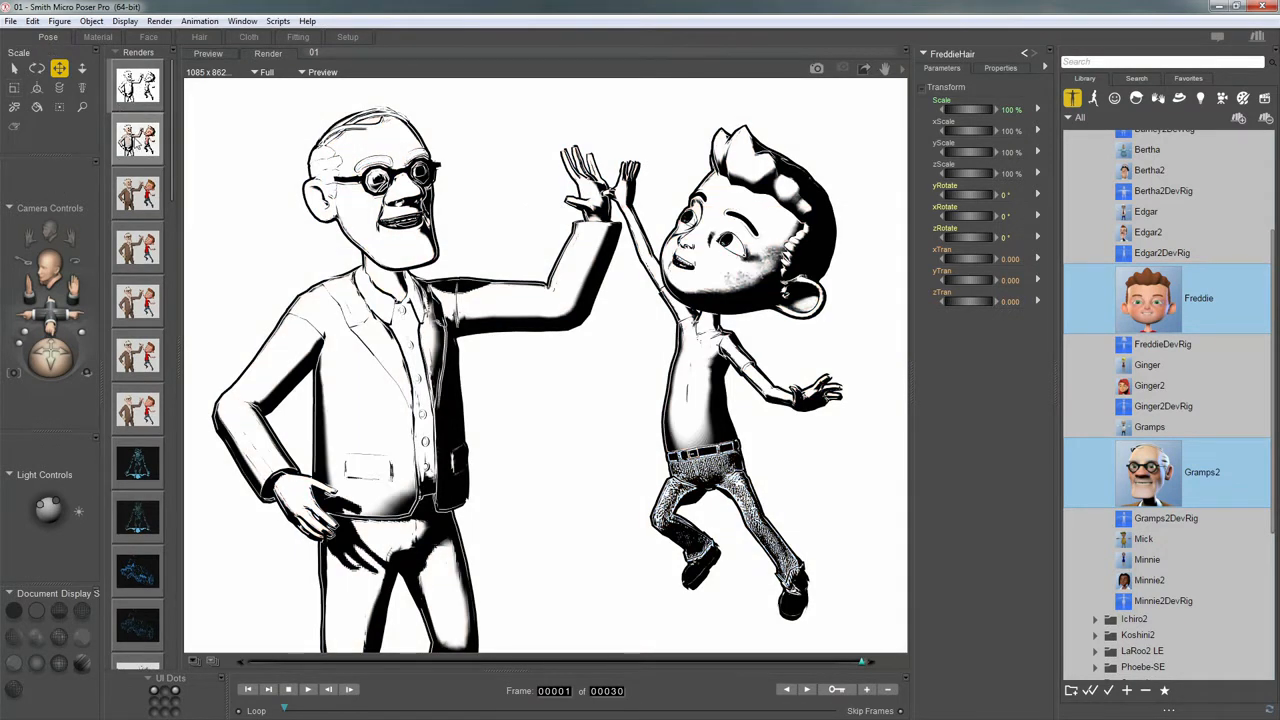
pyautogui.click(140, 138)
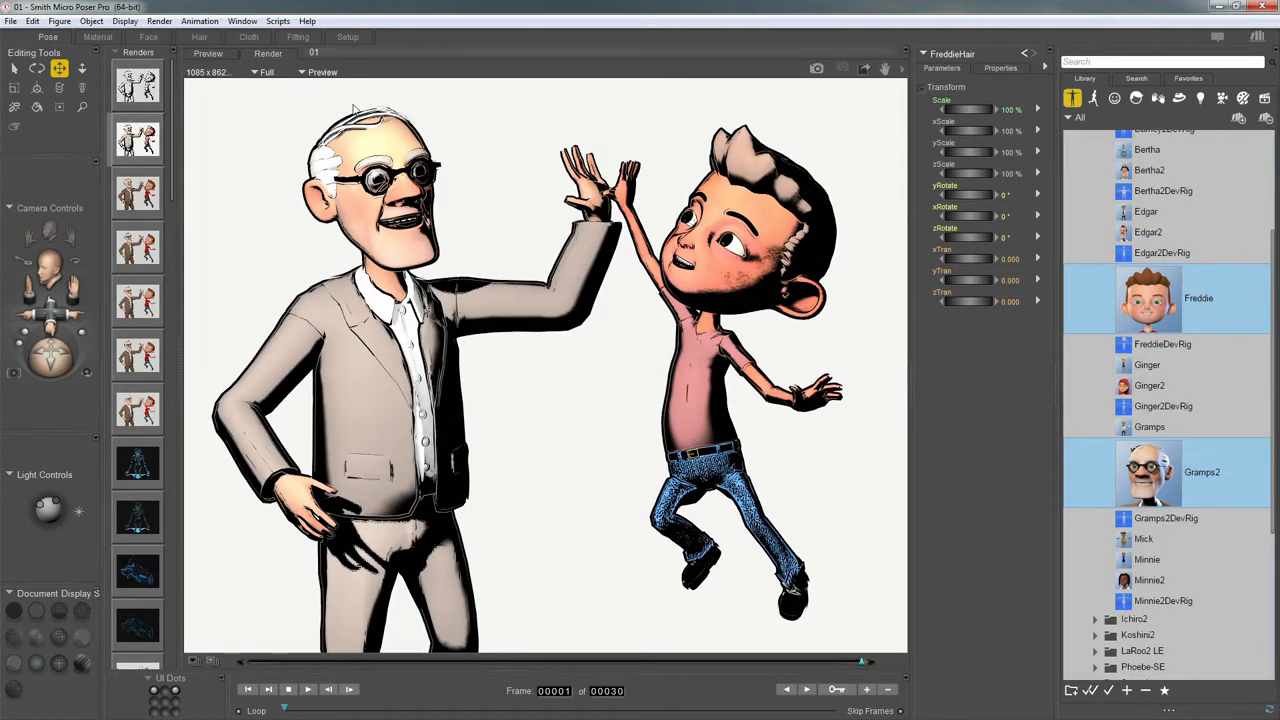
pyautogui.click(214, 55)
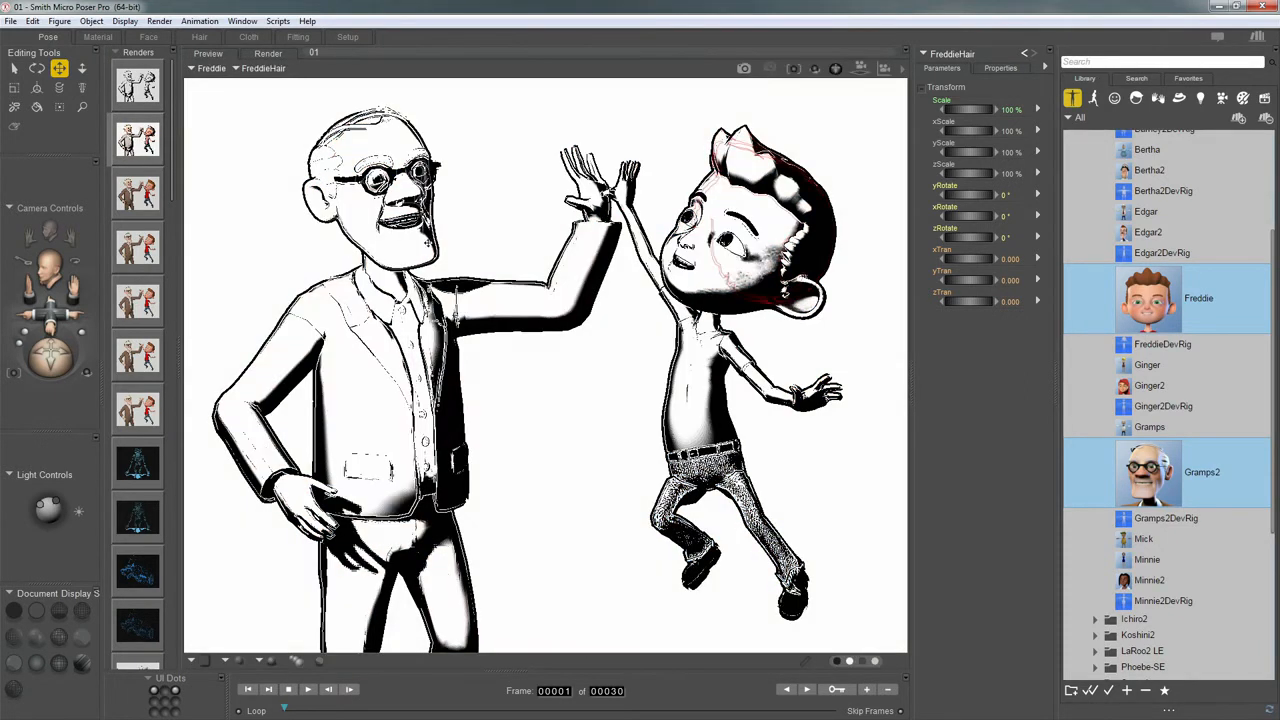
# Step: Turn off Geometric Edge Lines and set the Comic Book Filter to None for the preview
pyautogui.click(321, 663)
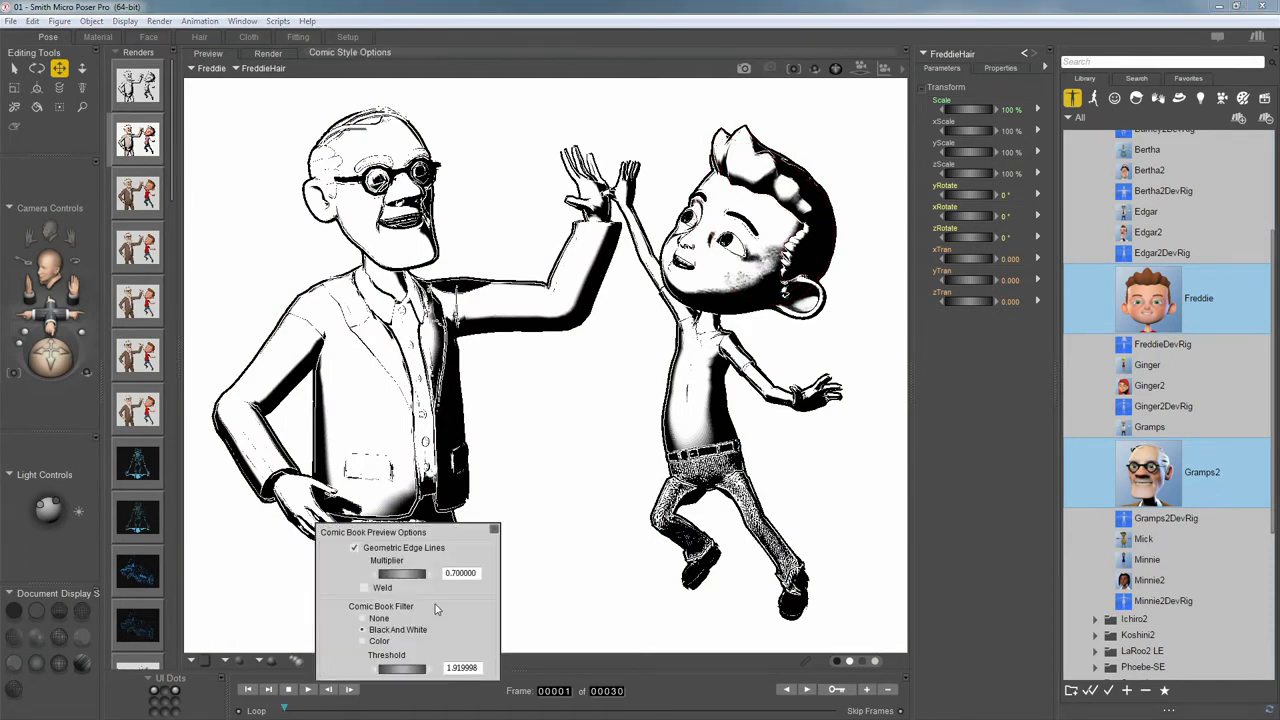
pyautogui.click(355, 549)
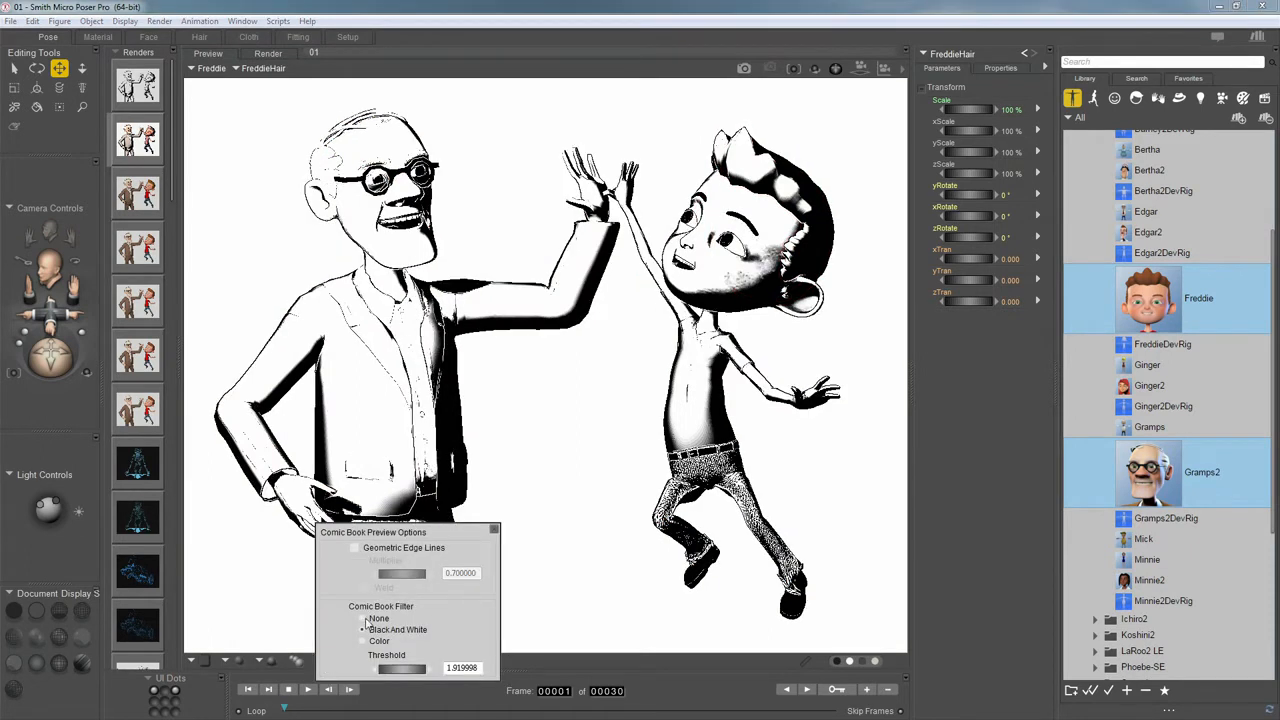
pyautogui.click(364, 620)
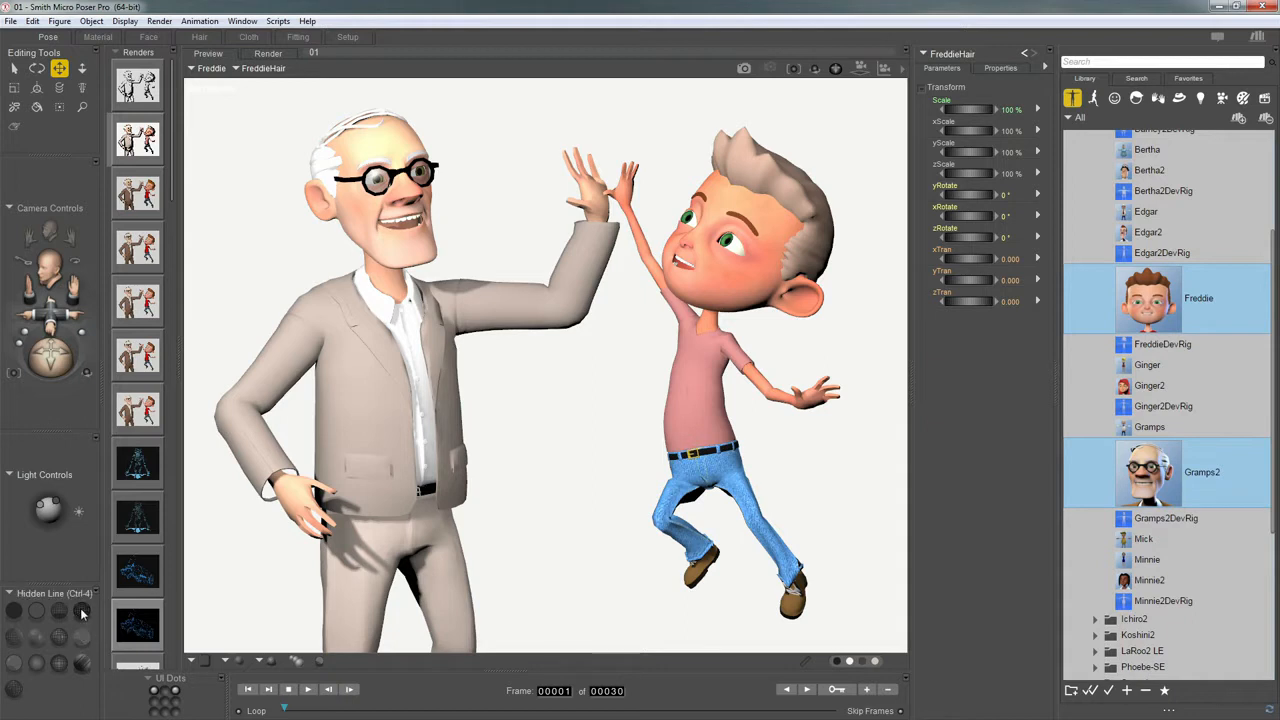
# Step: Try the Hidden Line, Outline and Silhouette display styles on the two characters
pyautogui.click(83, 615)
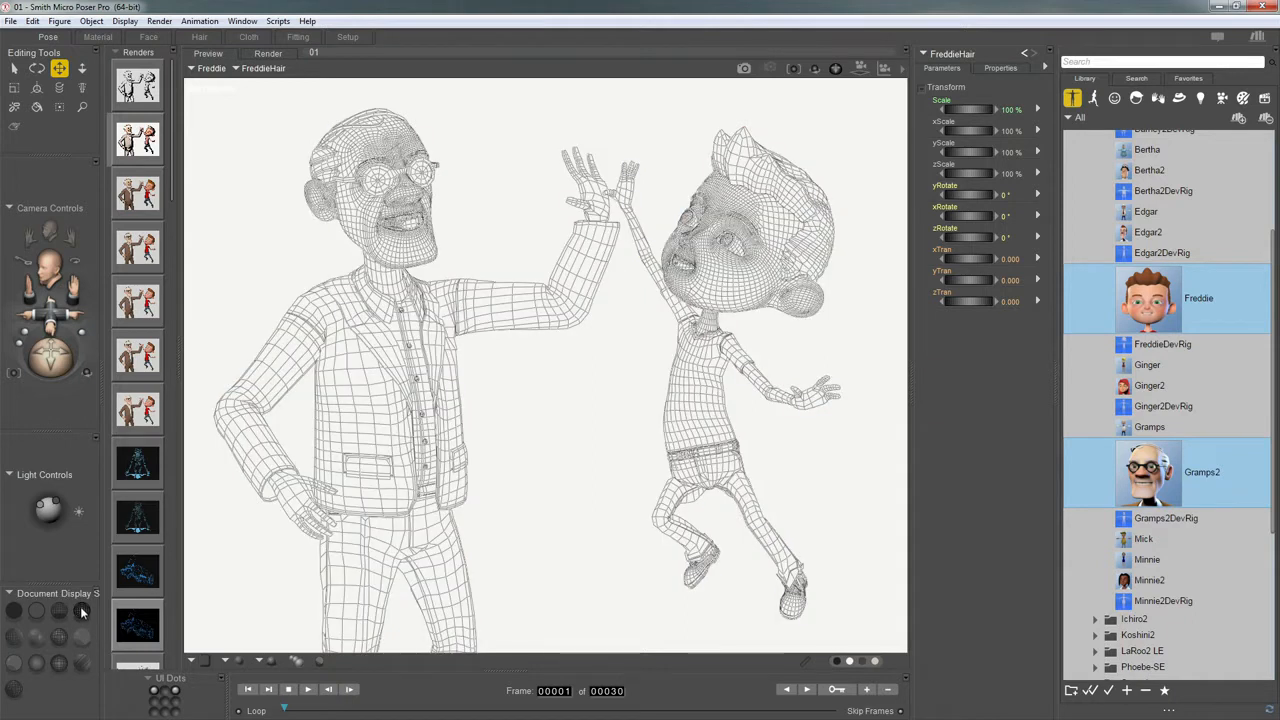
pyautogui.click(36, 612)
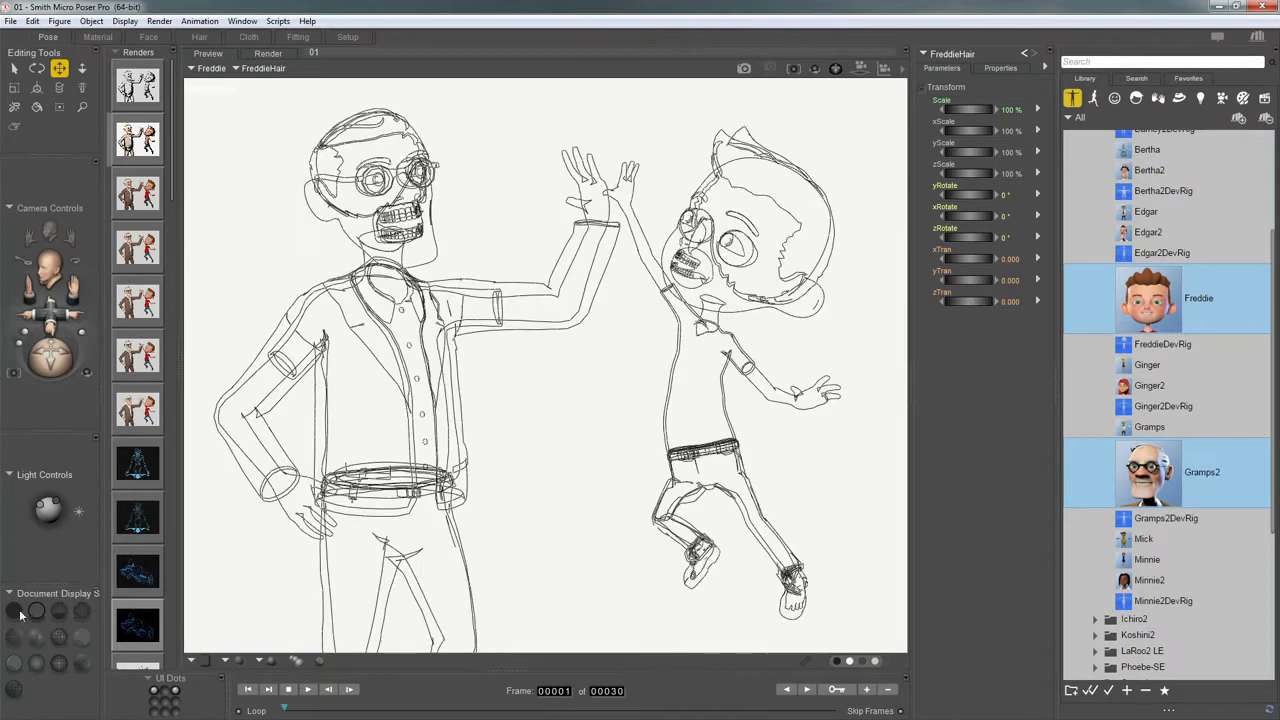
pyautogui.click(13, 612)
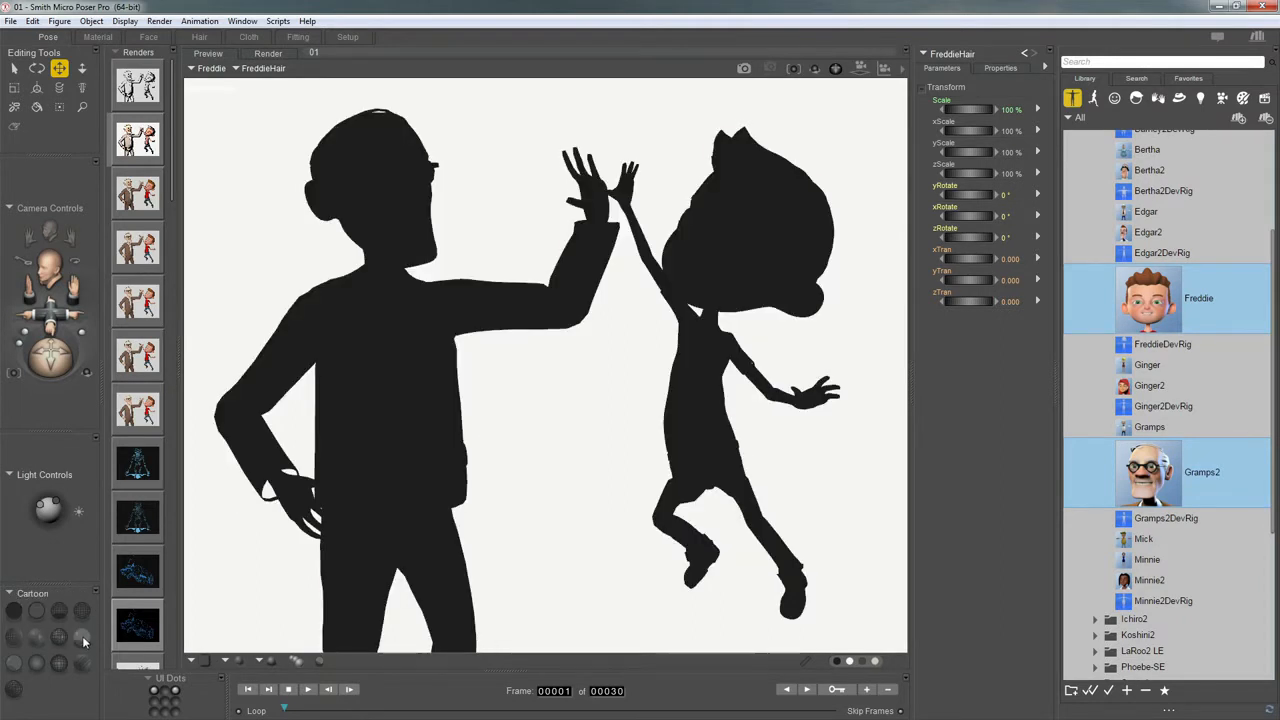
# Step: Show the scene in the Cartoon display style and switch to its variant with outlines
pyautogui.click(82, 636)
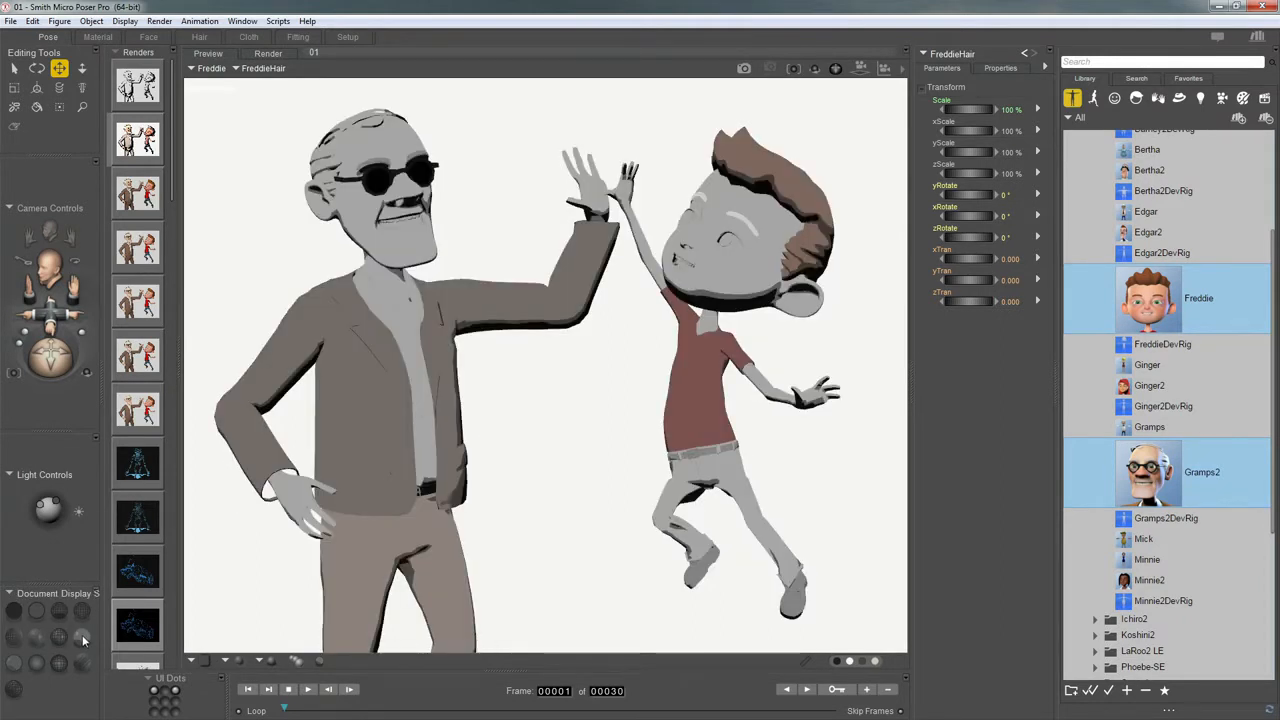
pyautogui.click(15, 663)
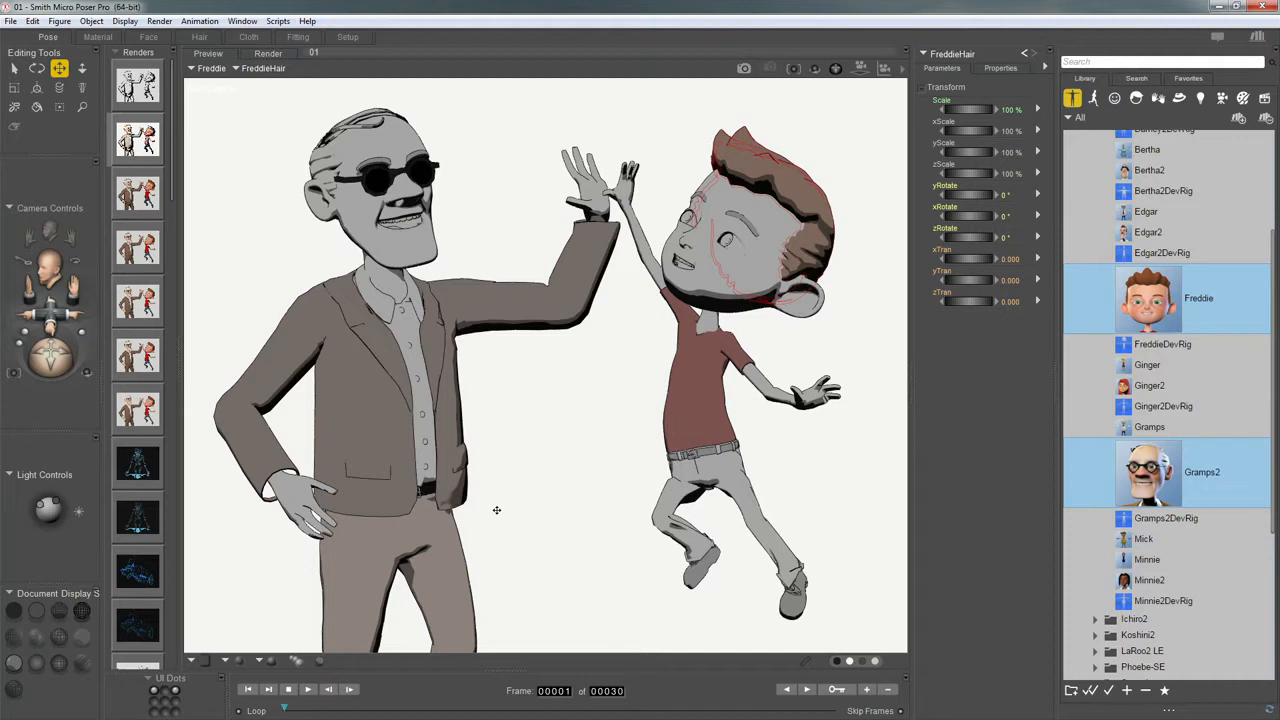
# Step: Try the One Tone, Three Tones + Hilight and Smooth Toned cartoon settings on the preview
pyautogui.rightClick(487, 132)
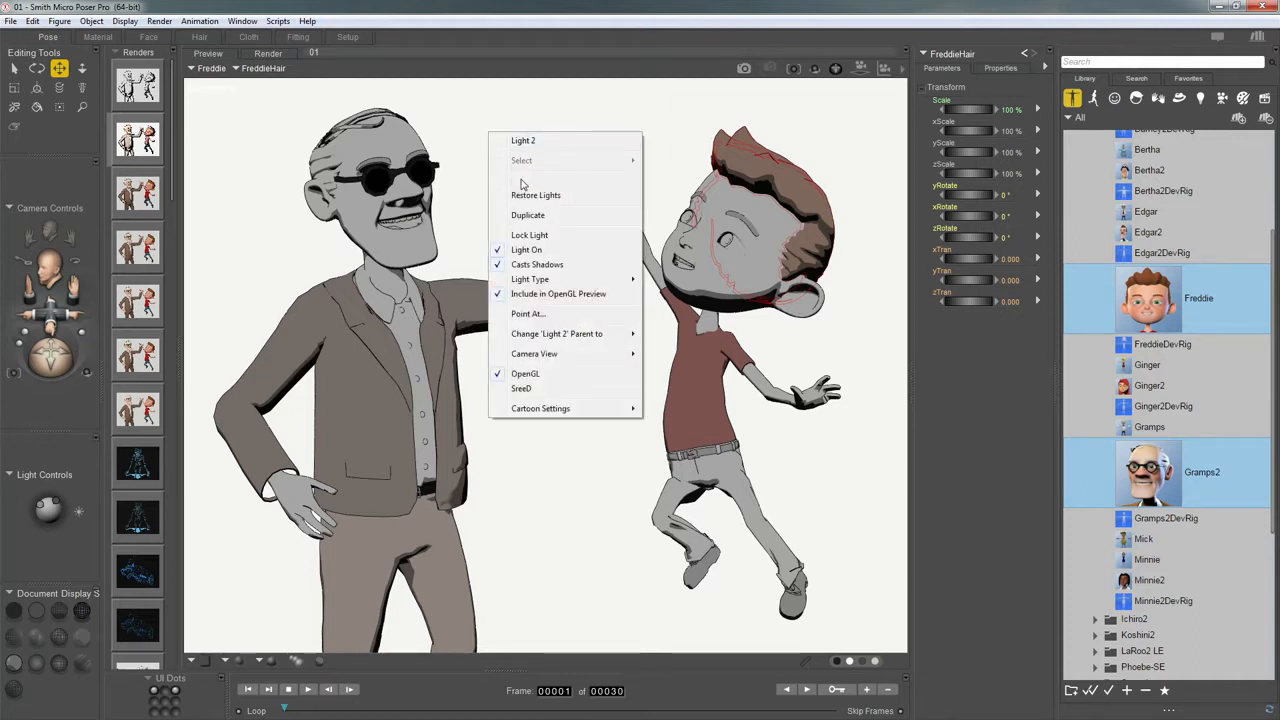
pyautogui.moveTo(548, 414)
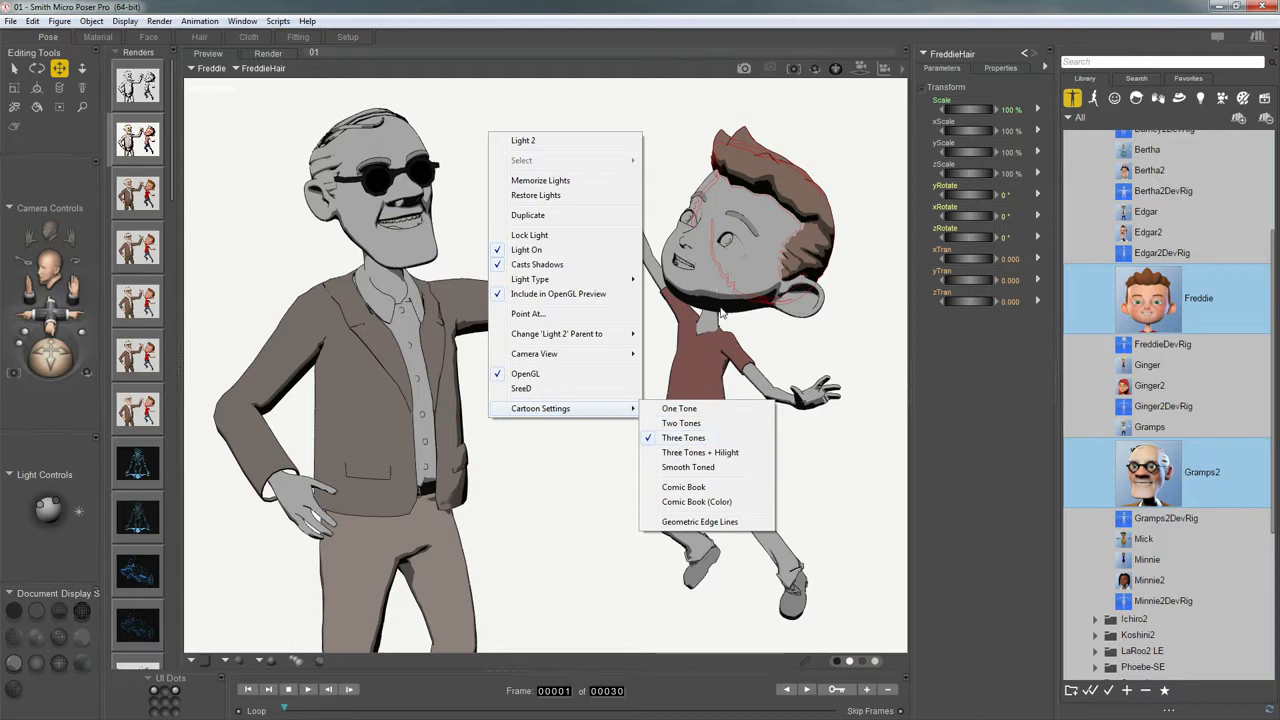
pyautogui.click(680, 408)
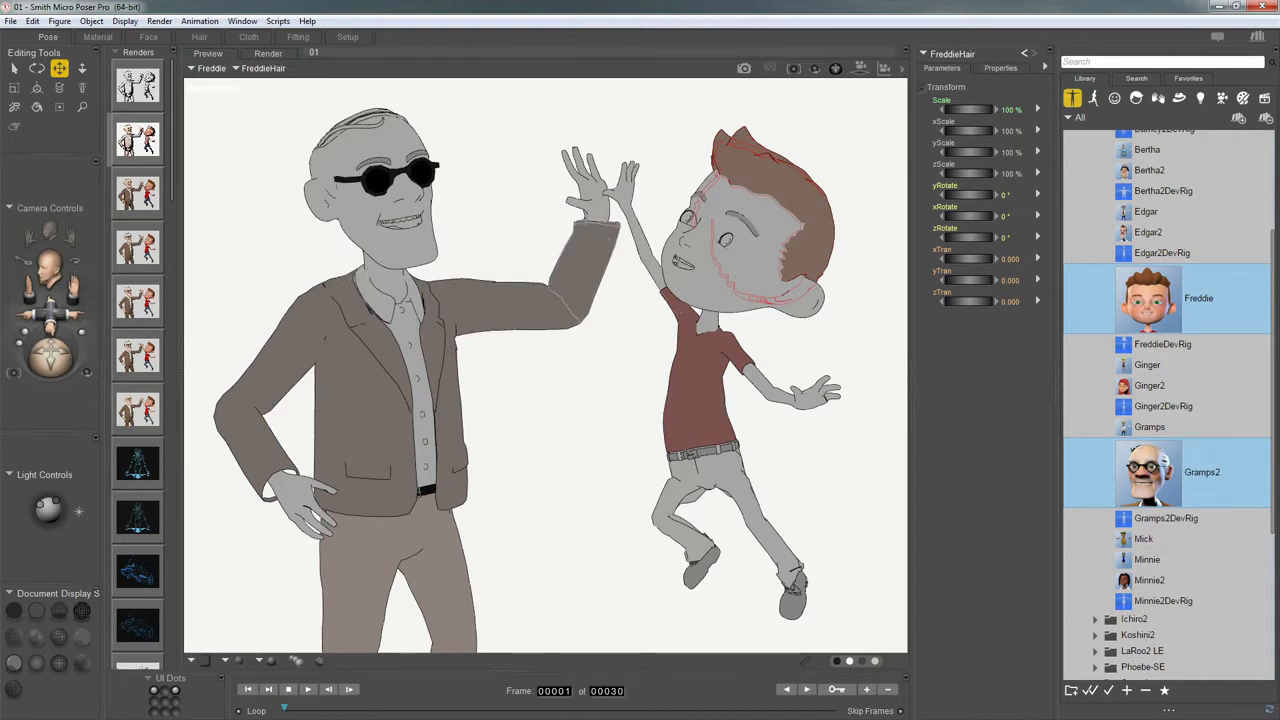
pyautogui.rightClick(502, 137)
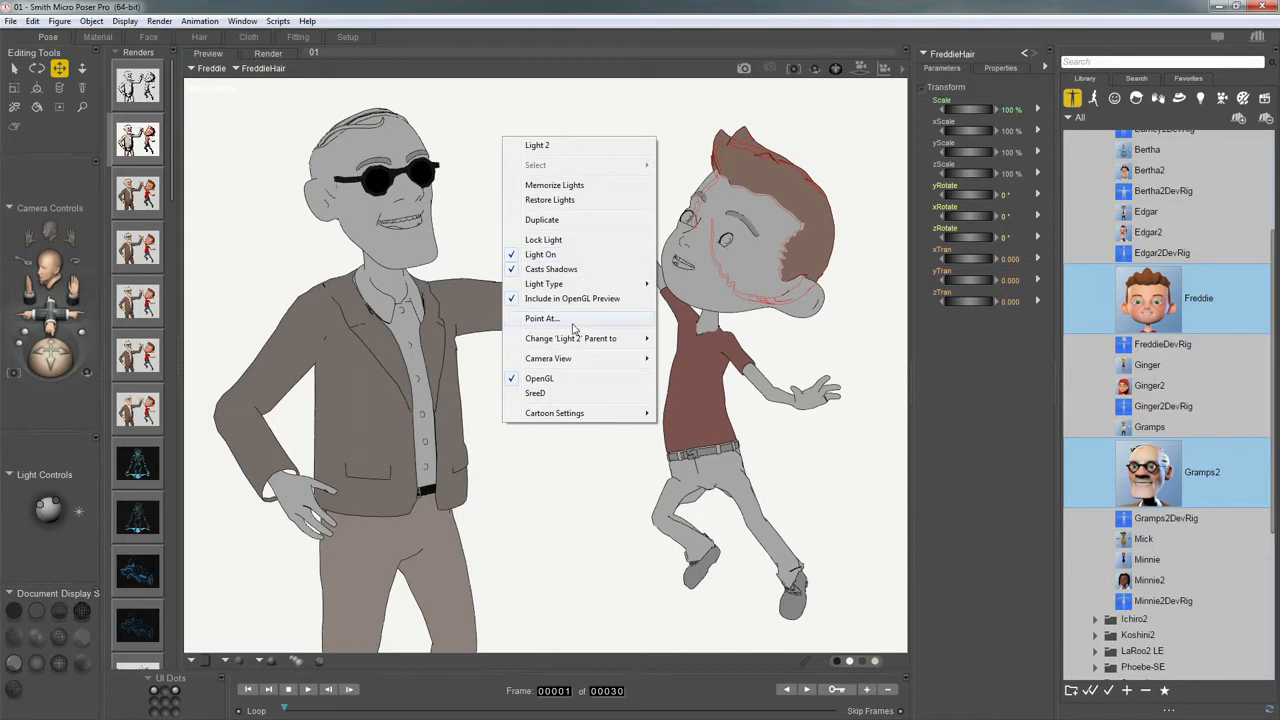
pyautogui.moveTo(600, 415)
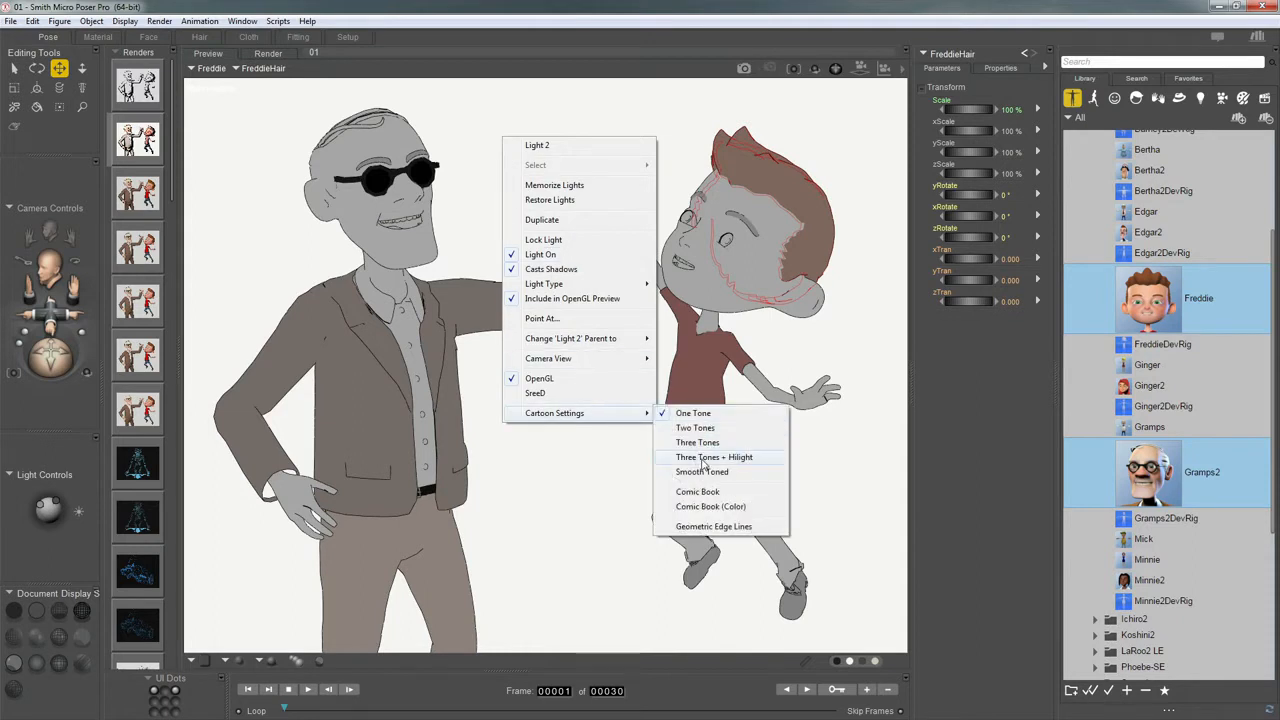
pyautogui.click(705, 461)
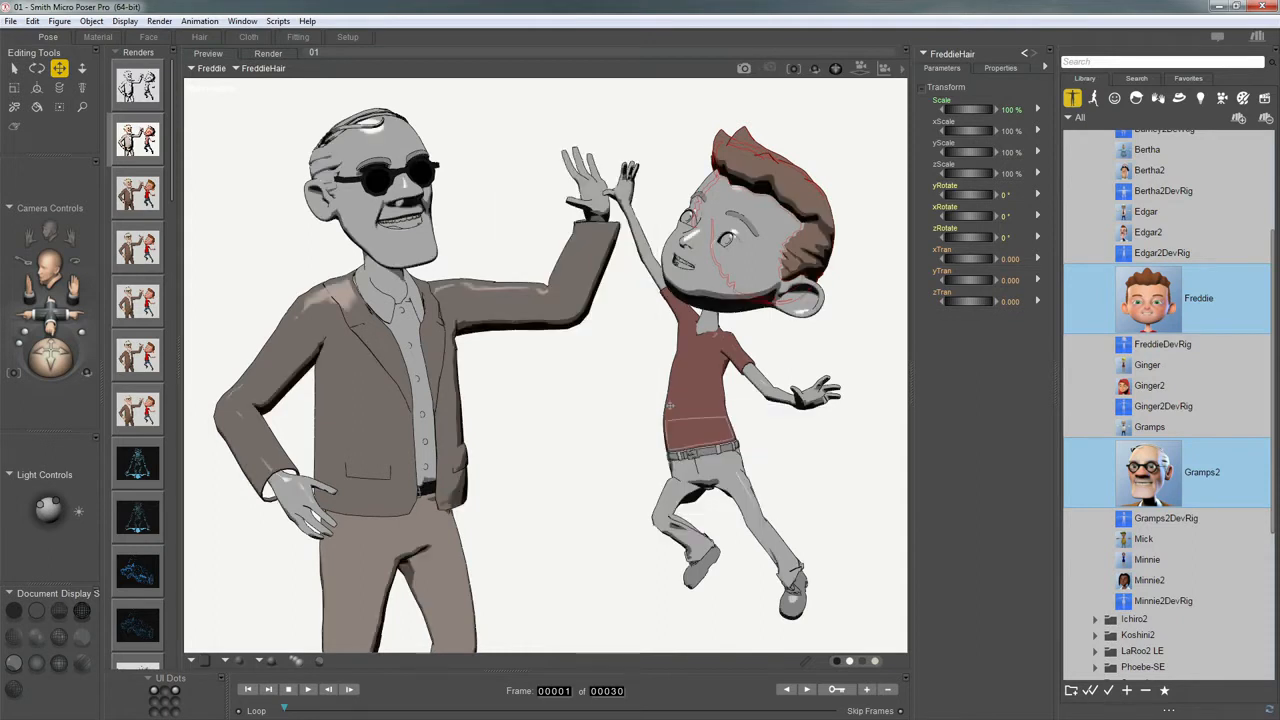
pyautogui.rightClick(522, 152)
pyautogui.moveTo(600, 429)
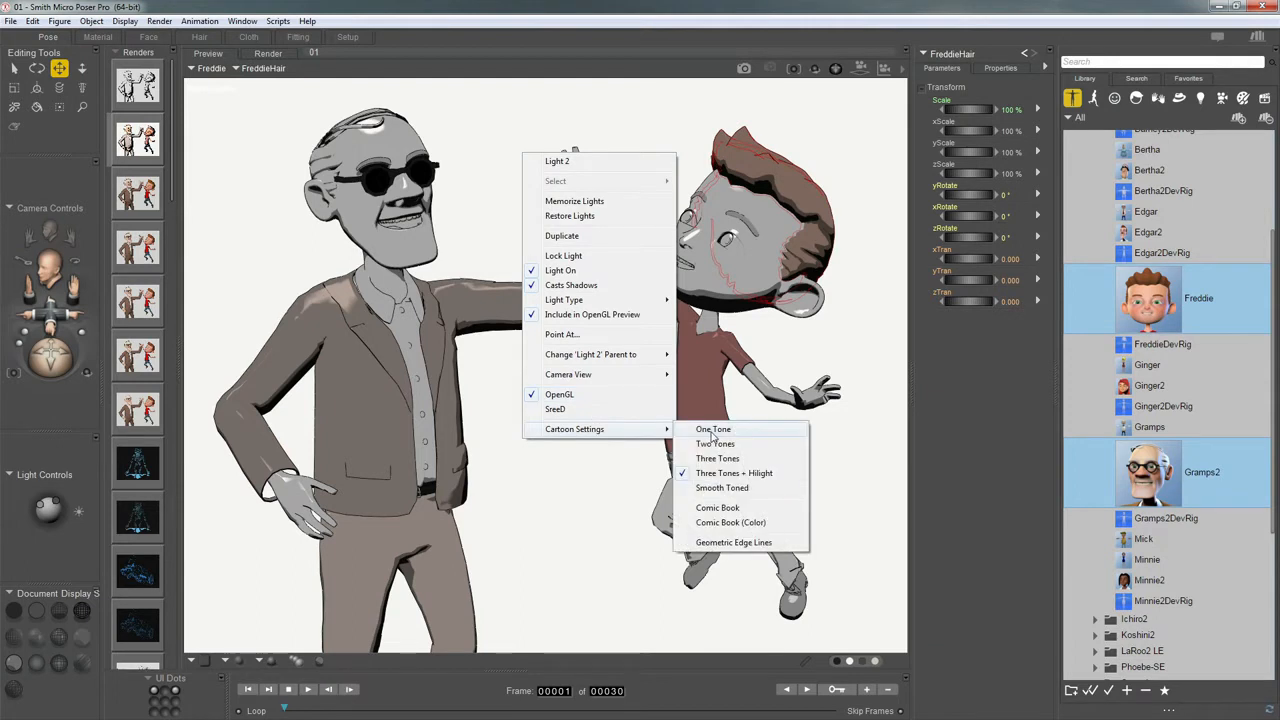
pyautogui.click(722, 488)
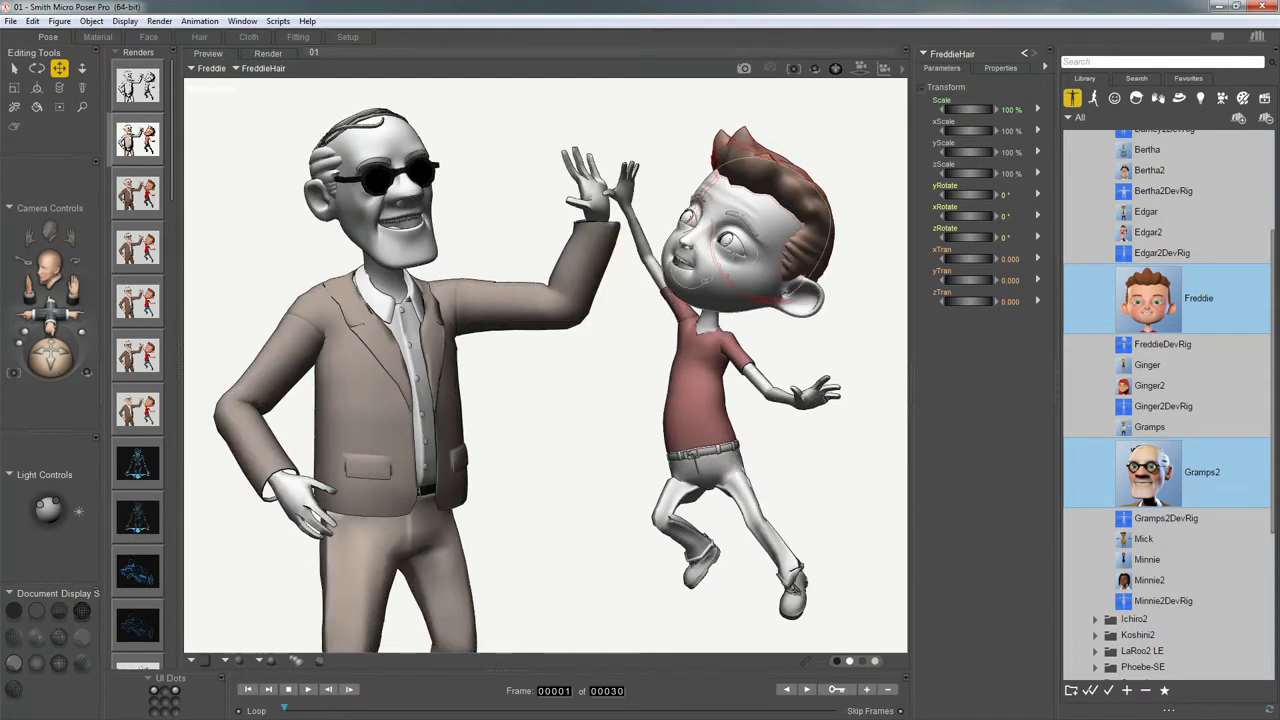
# Step: Set the preview's cartoon shading to Three Tones
pyautogui.rightClick(504, 154)
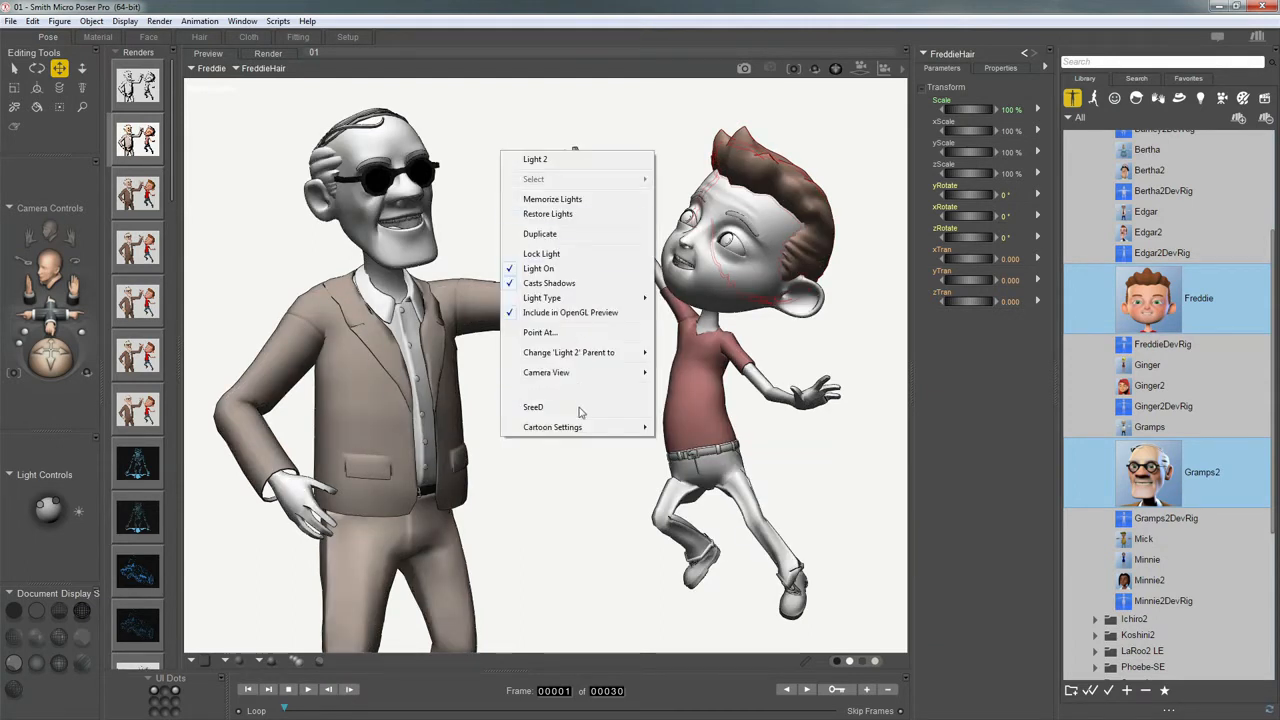
pyautogui.moveTo(598, 428)
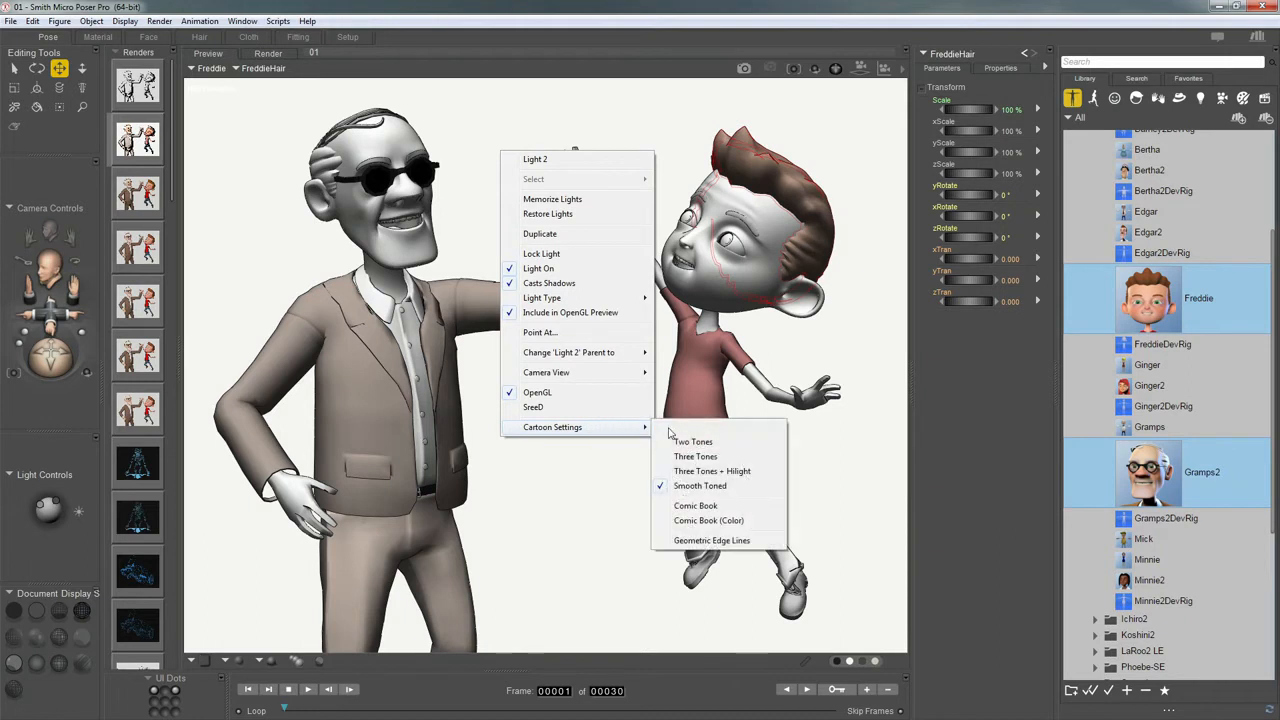
pyautogui.click(705, 470)
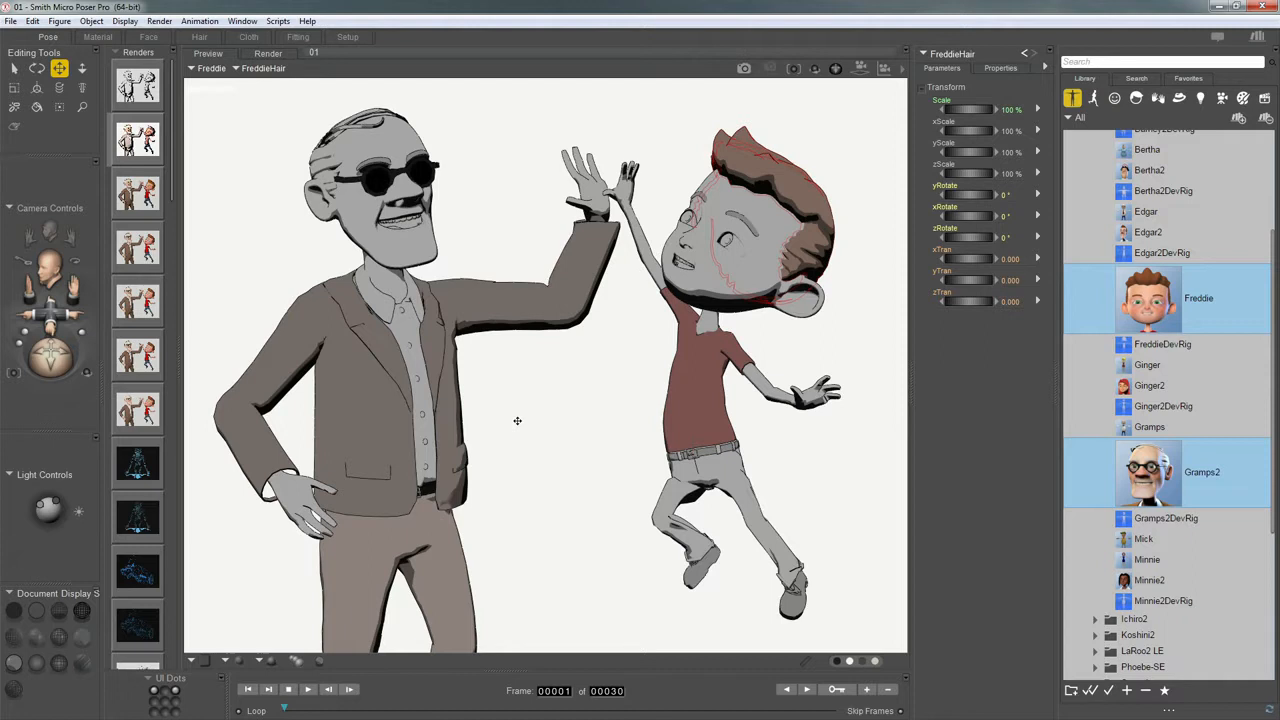
# Step: In the Material room, try cyan as the diffuse color of the older man's skin and change it to yellow
pyautogui.click(97, 36)
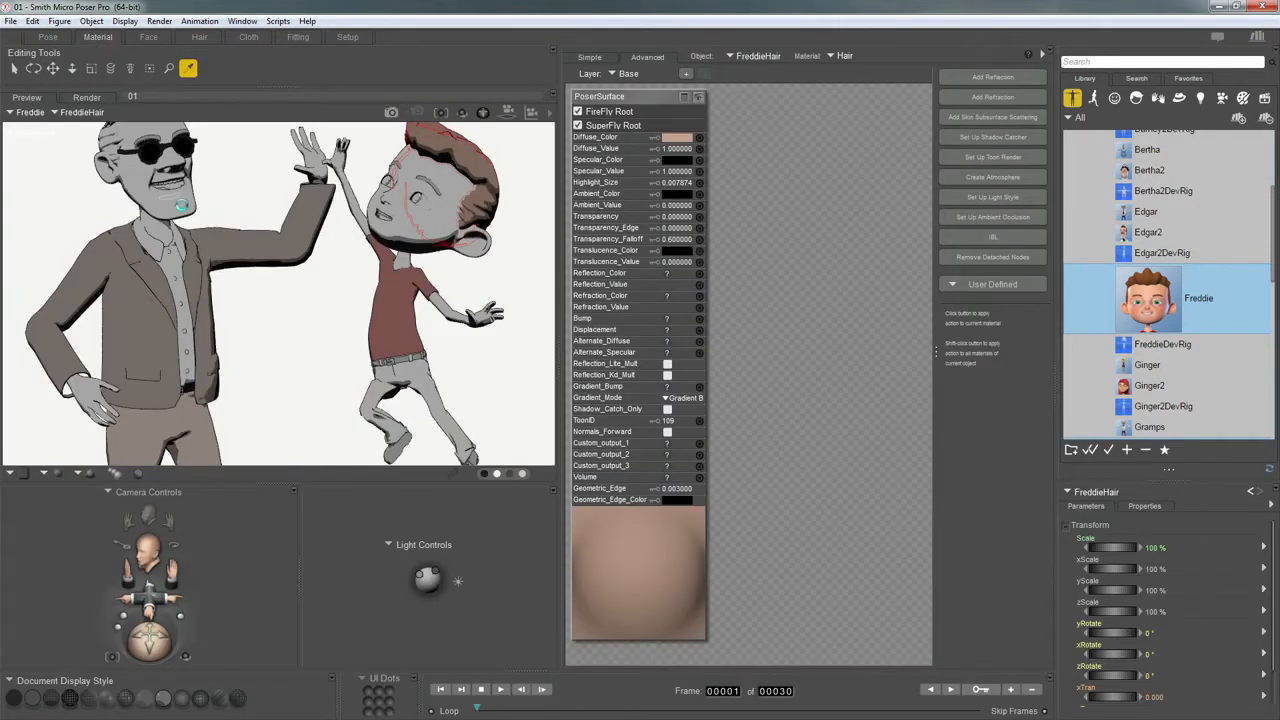
pyautogui.click(181, 205)
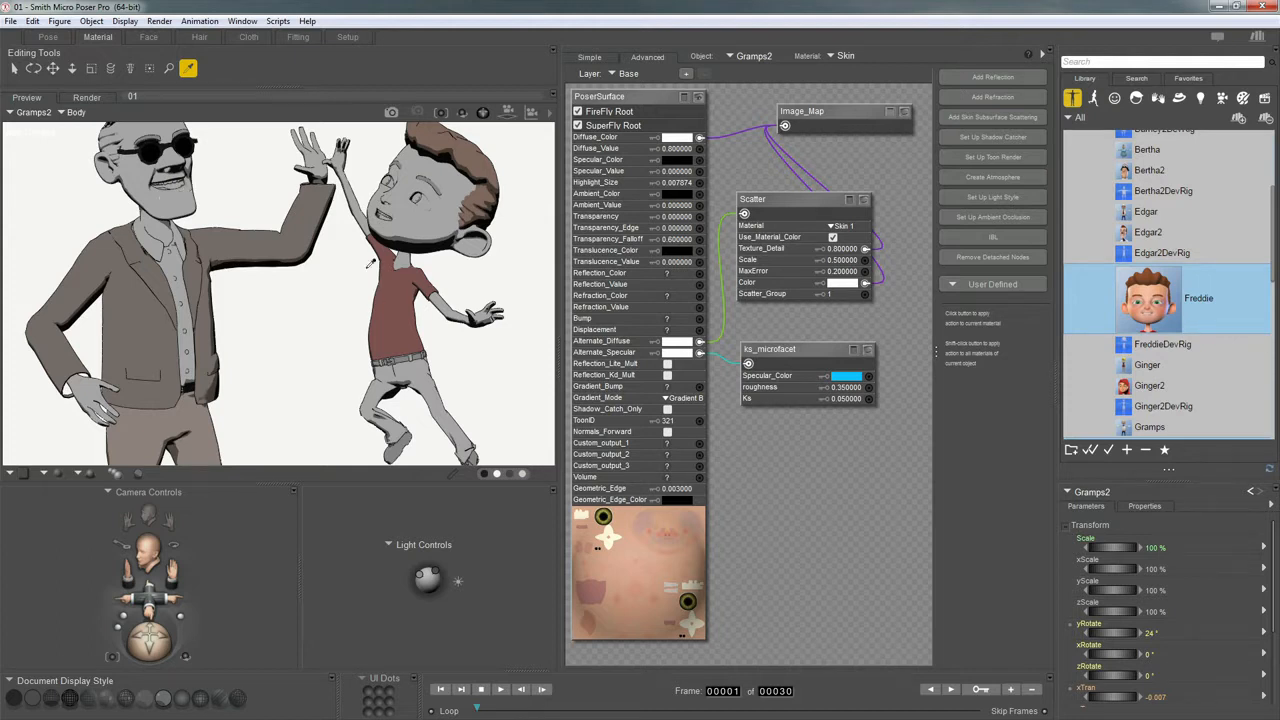
pyautogui.click(683, 136)
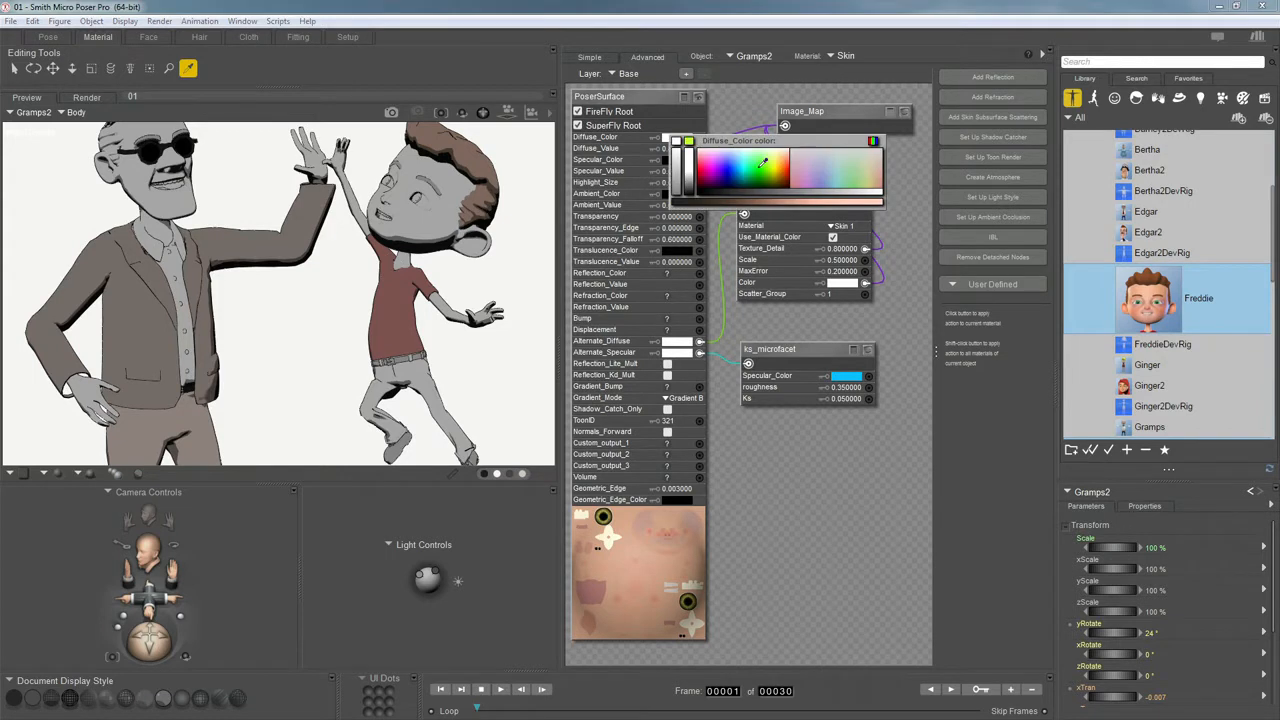
pyautogui.click(743, 157)
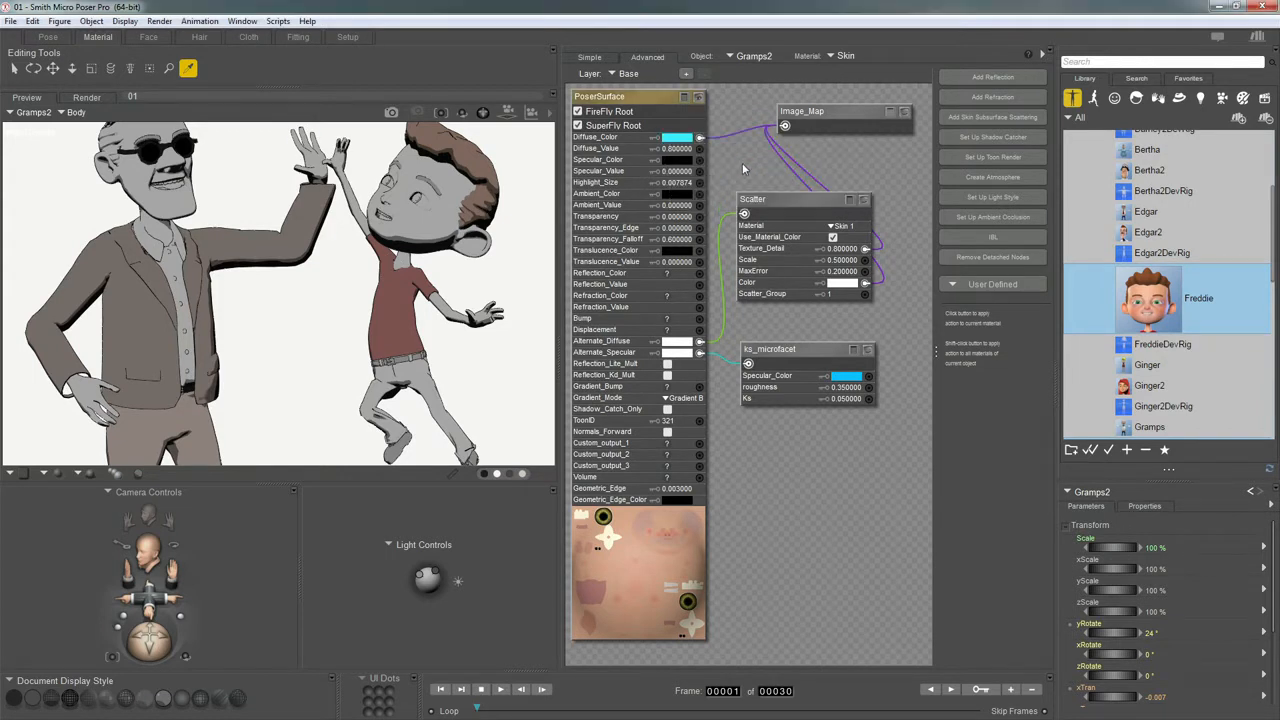
pyautogui.click(683, 138)
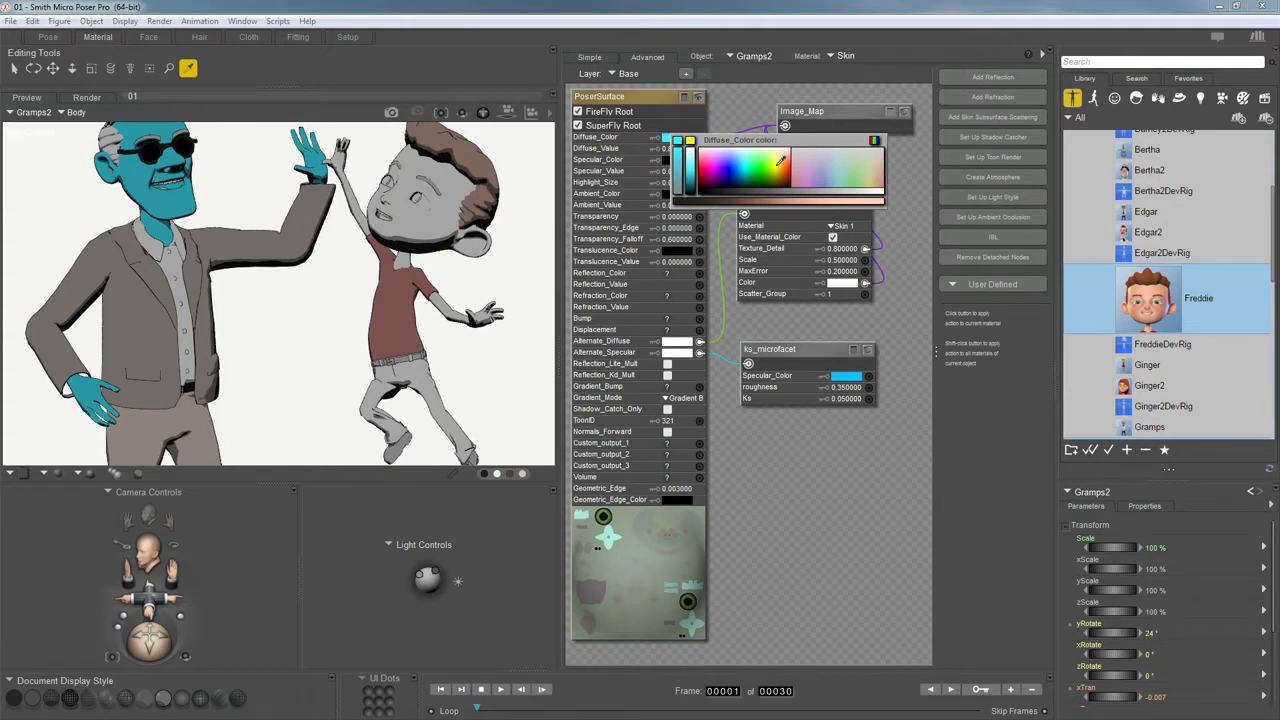
pyautogui.click(780, 162)
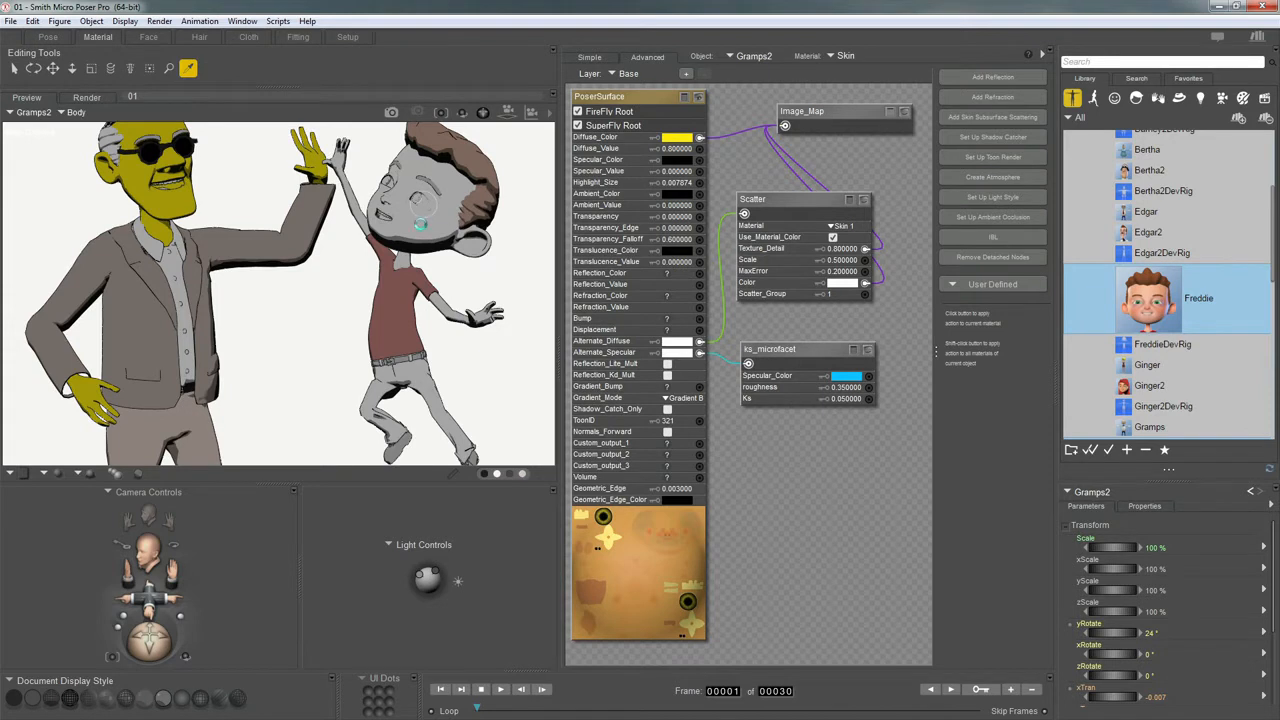
# Step: Set the diffuse color of the boy's skin material to a golden yellow
pyautogui.click(420, 226)
pyautogui.click(676, 137)
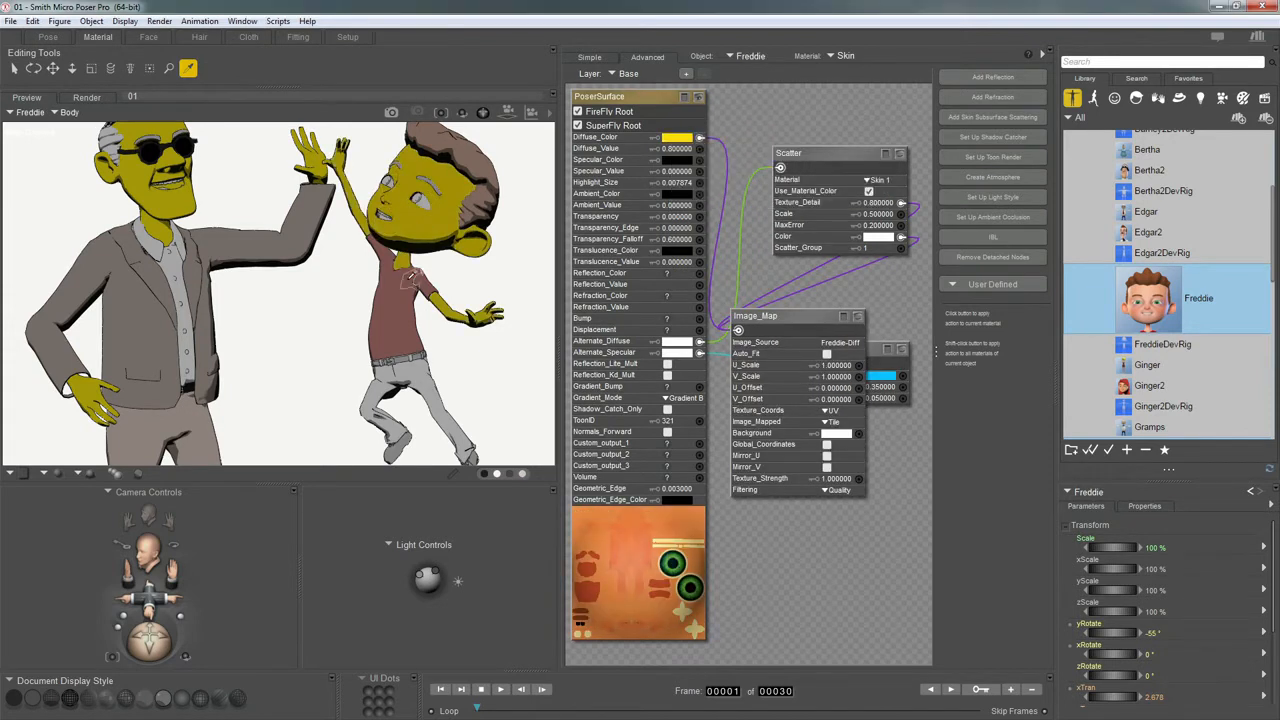
# Step: Disconnect the image map from the diffuse color of the boy's jeans material
pyautogui.click(414, 369)
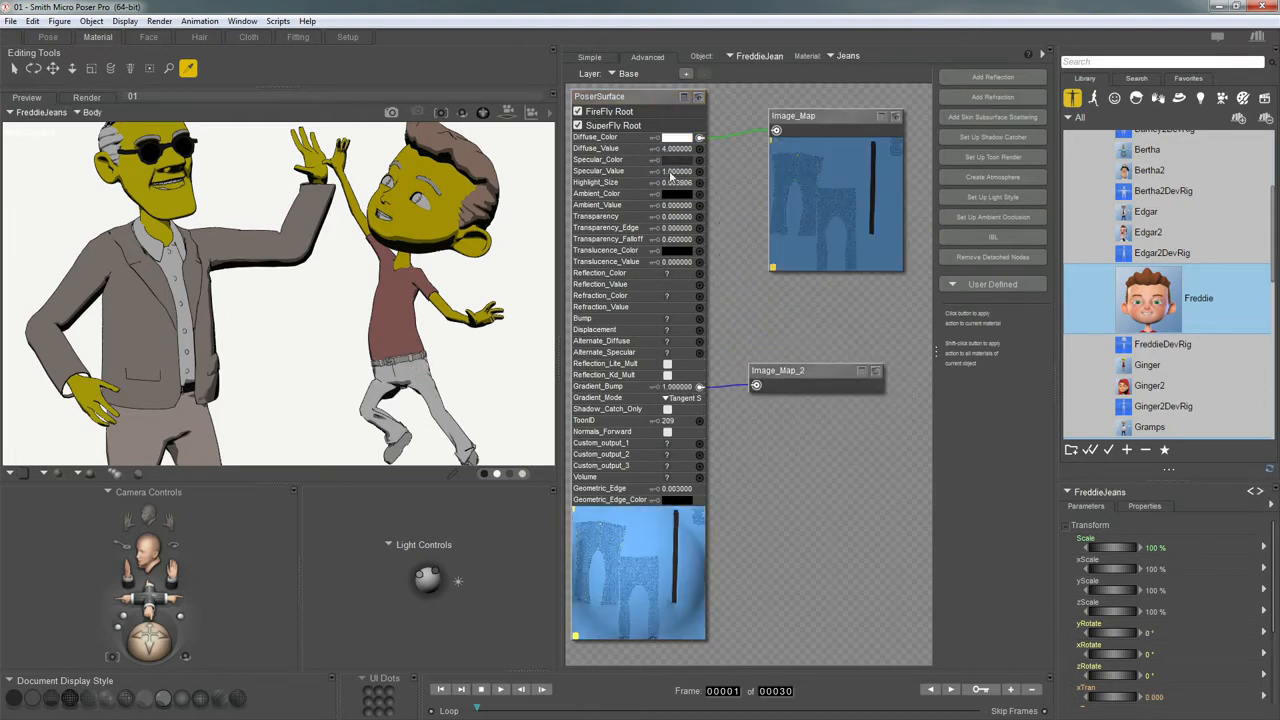
pyautogui.click(700, 138)
pyautogui.click(738, 147)
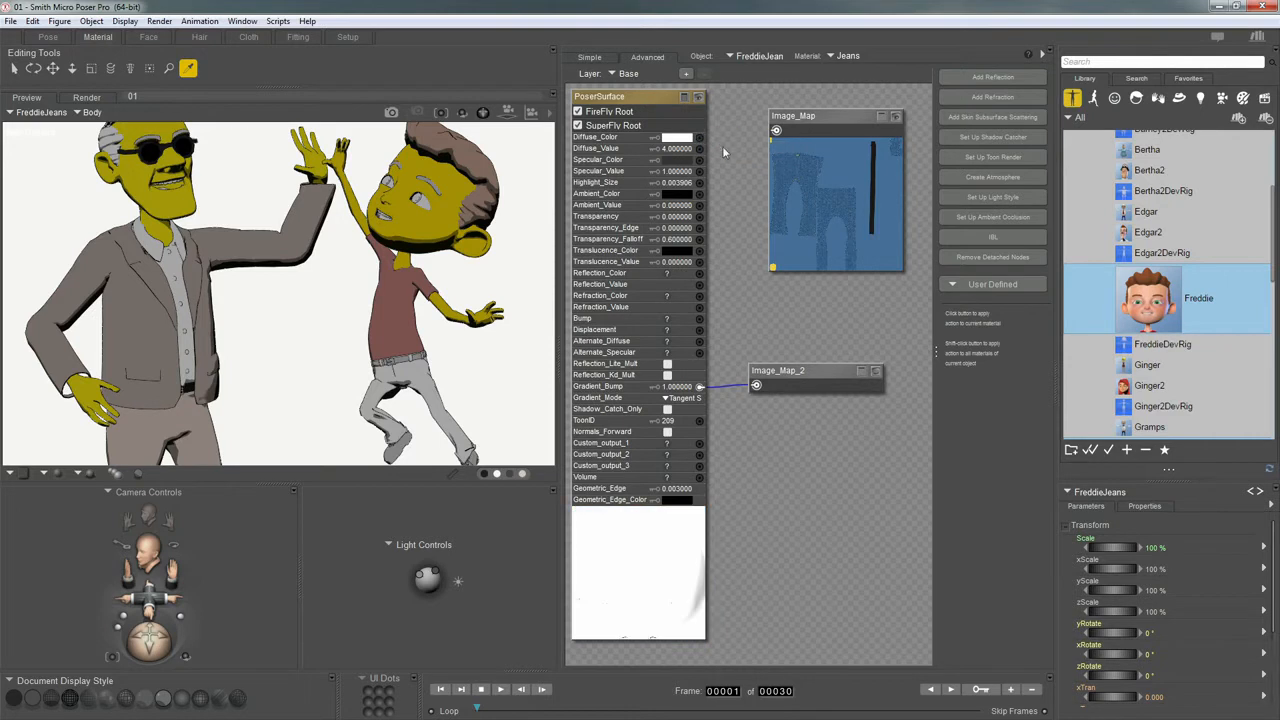
# Step: Set the jeans' Diffuse_Value to 1 and sample the denim blue from the image map preview as their diffuse color
pyautogui.click(680, 148)
pyautogui.write('1')
pyautogui.press('Return')
pyautogui.click(680, 139)
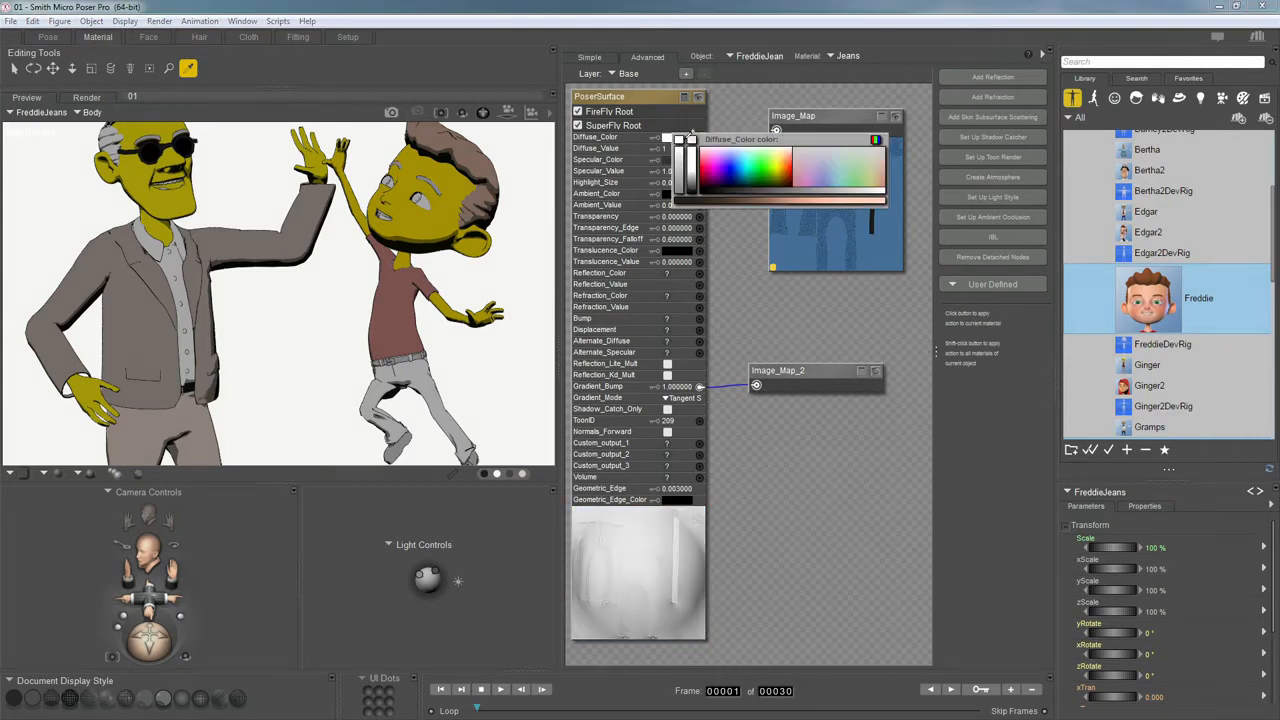
pyautogui.click(836, 242)
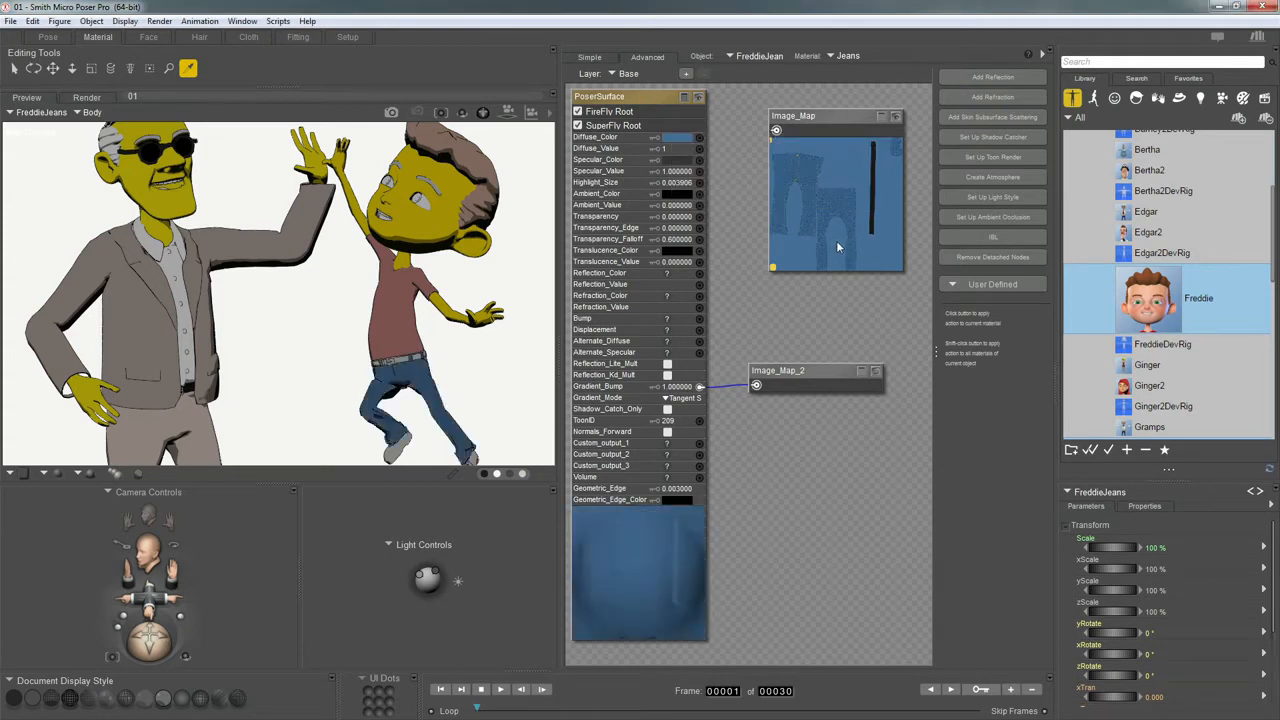
# Step: Set the diffuse color of the boy's shirt material to a bright orange-red
pyautogui.click(401, 306)
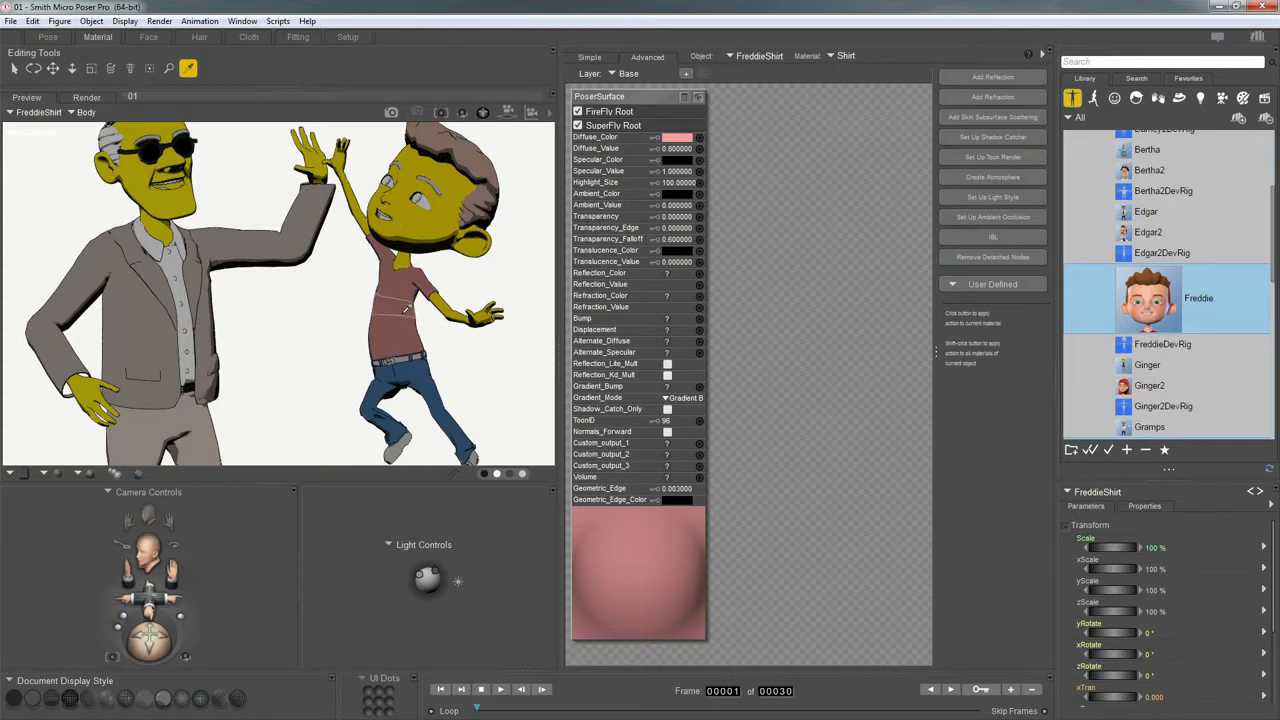
pyautogui.click(684, 140)
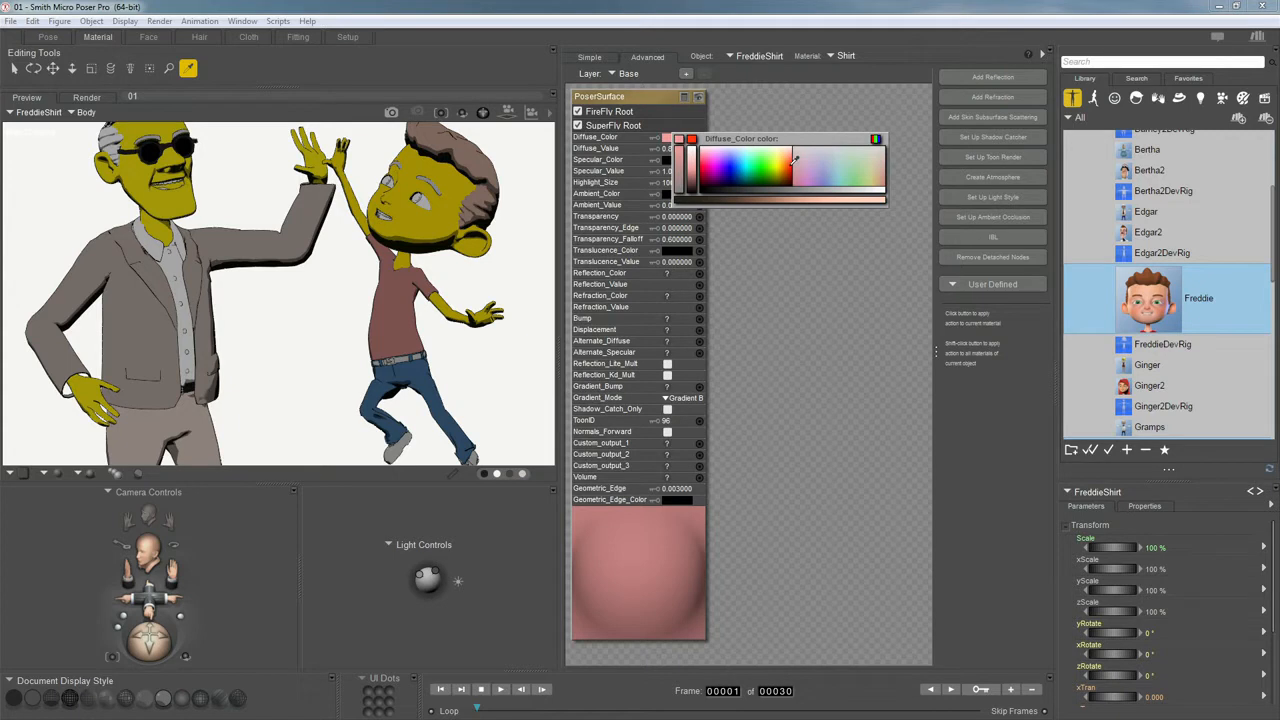
pyautogui.click(794, 158)
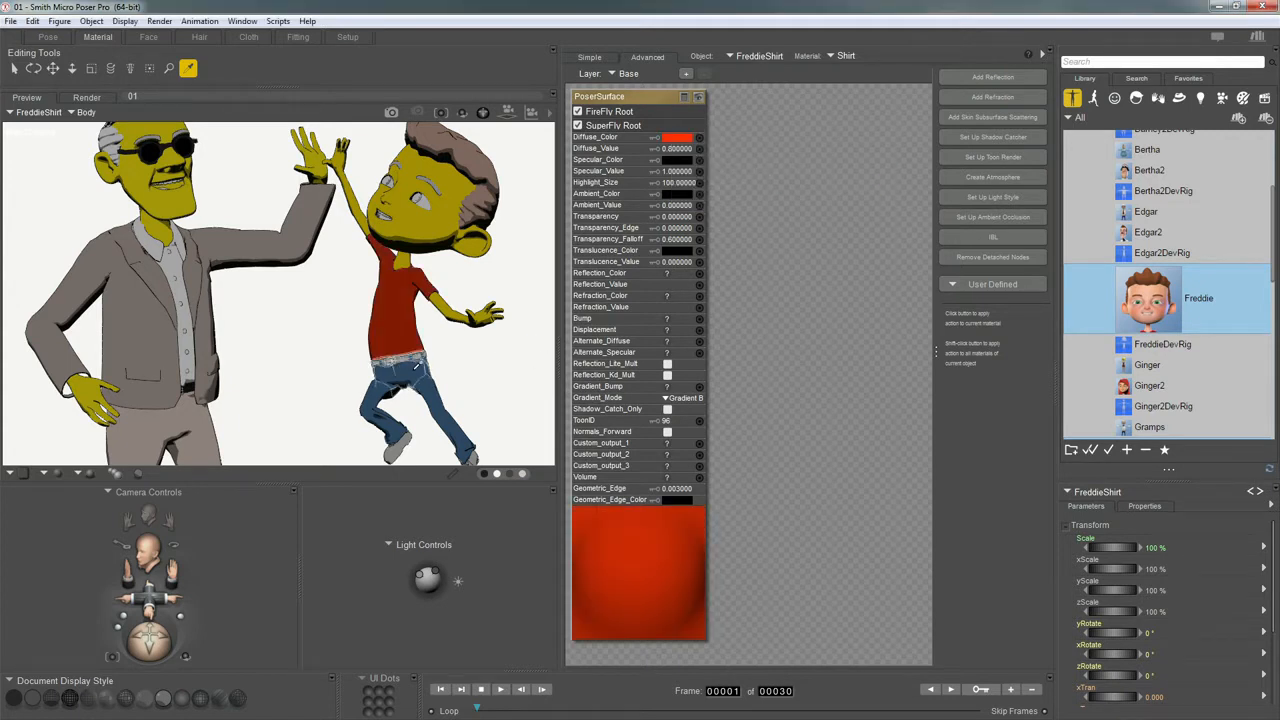
# Step: Change the diffuse color of the boy's jeans material to a saturated blue
pyautogui.click(410, 367)
pyautogui.click(684, 136)
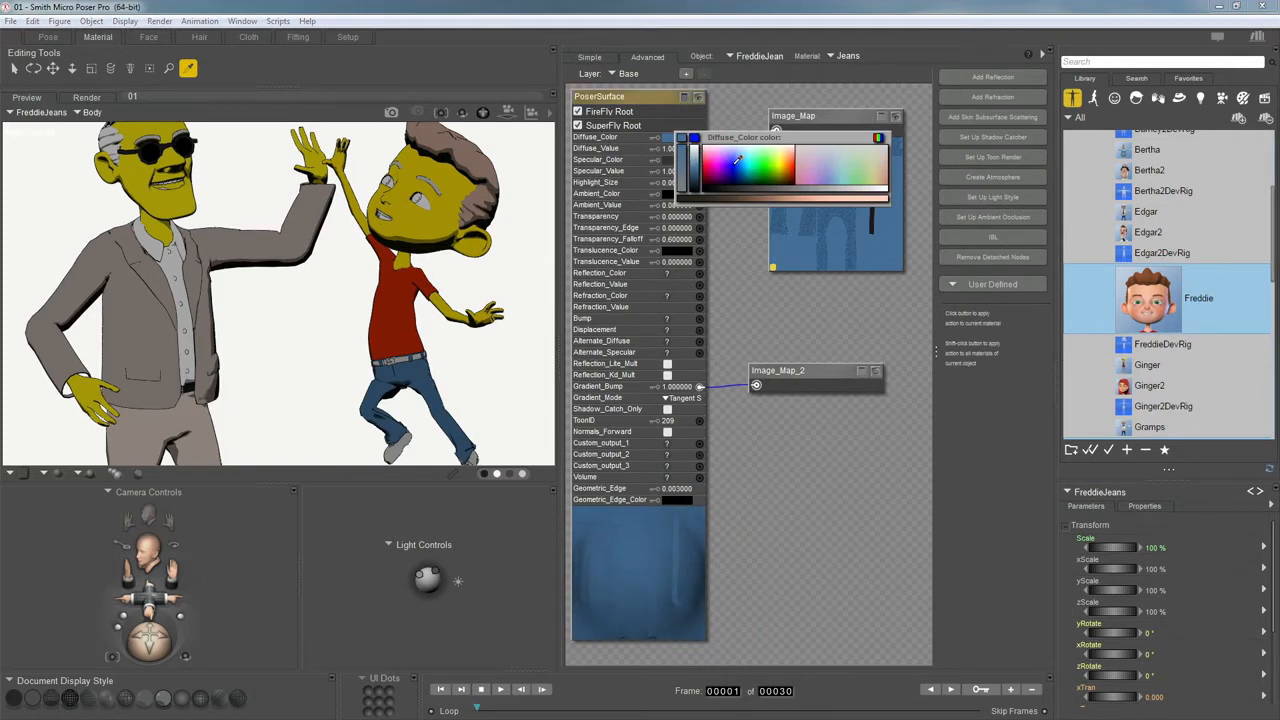
pyautogui.click(735, 161)
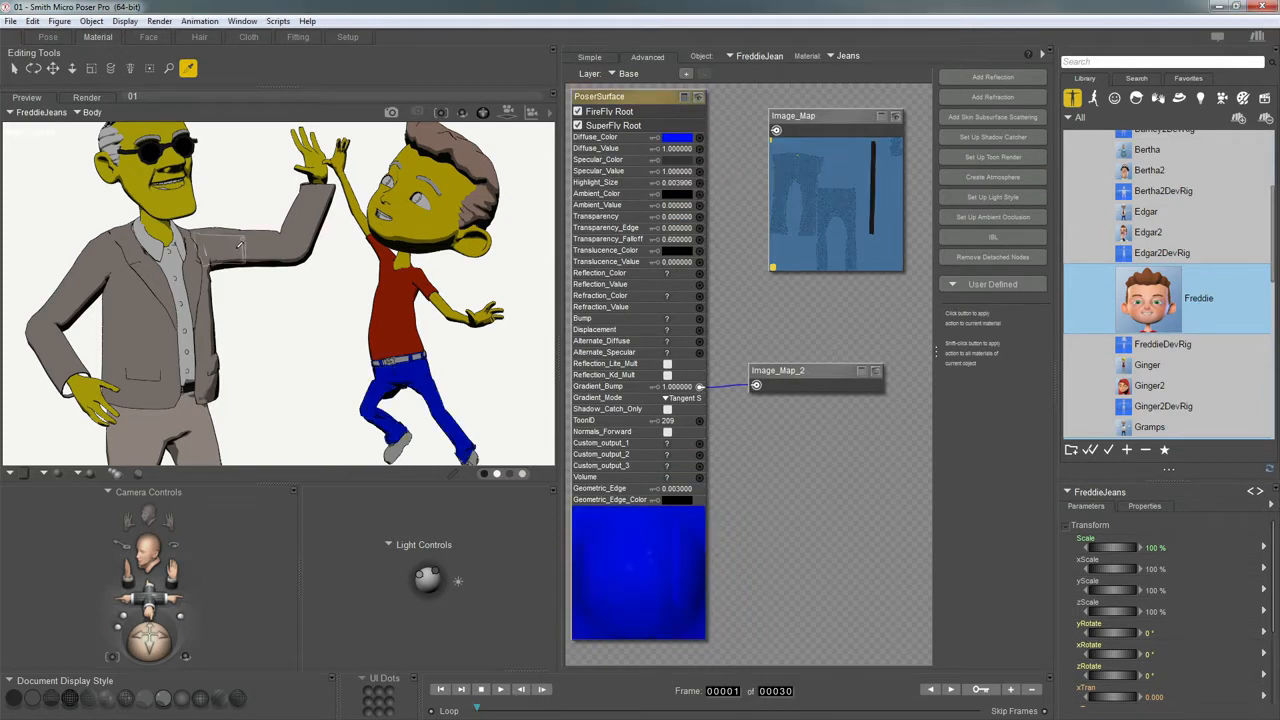
# Step: Set the diffuse color of the older man's jacket material to bright green
pyautogui.click(236, 244)
pyautogui.click(684, 136)
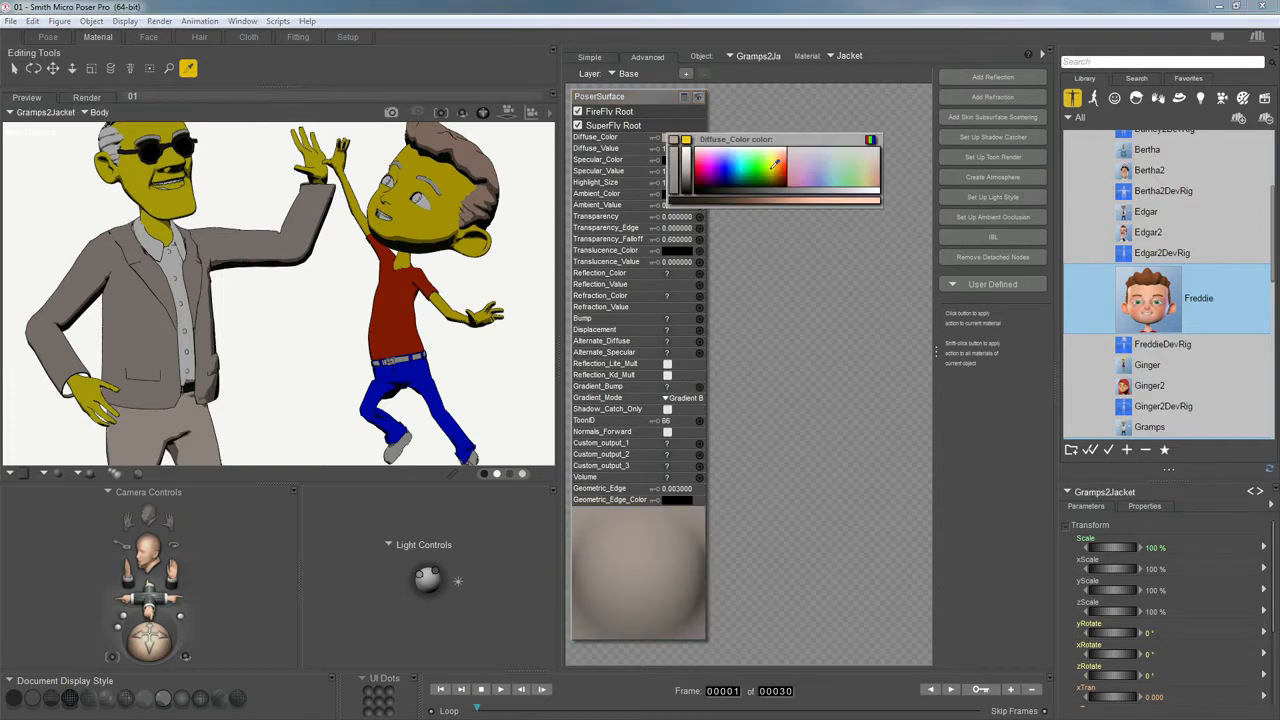
pyautogui.click(764, 168)
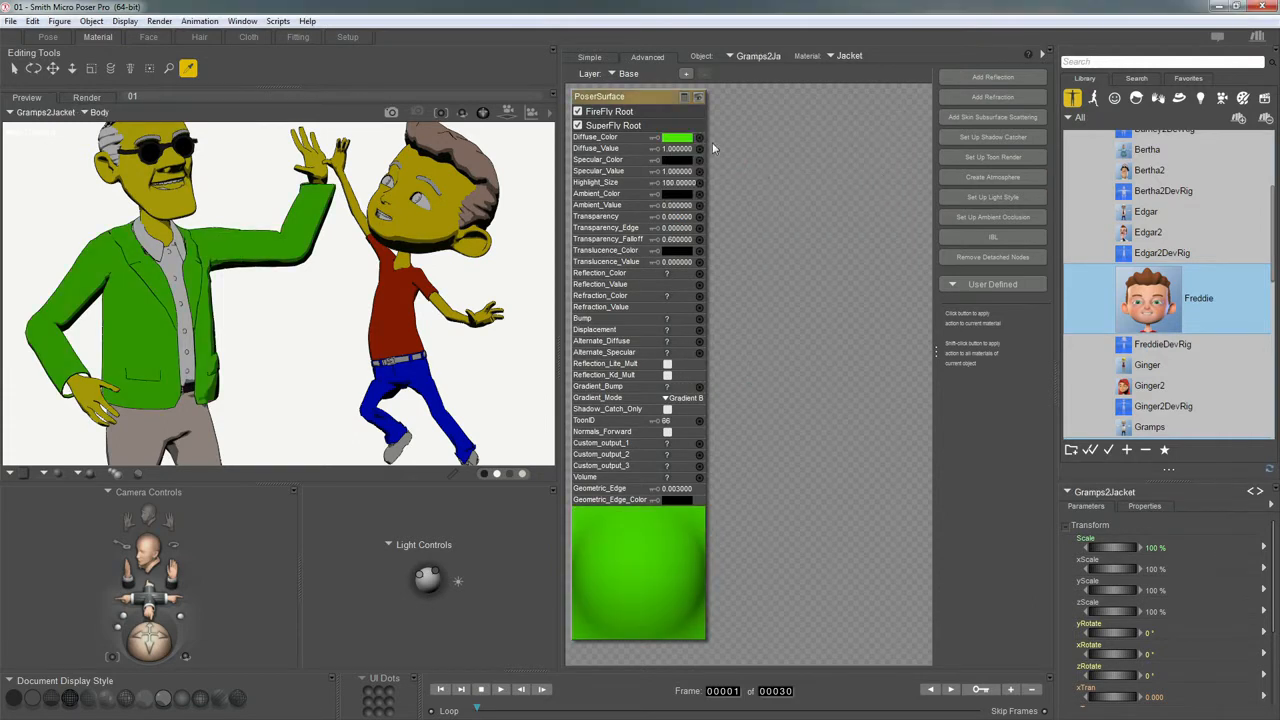
# Step: Set the diffuse color of the older man's pants material to dark brown and fine-tune the shade
pyautogui.click(200, 410)
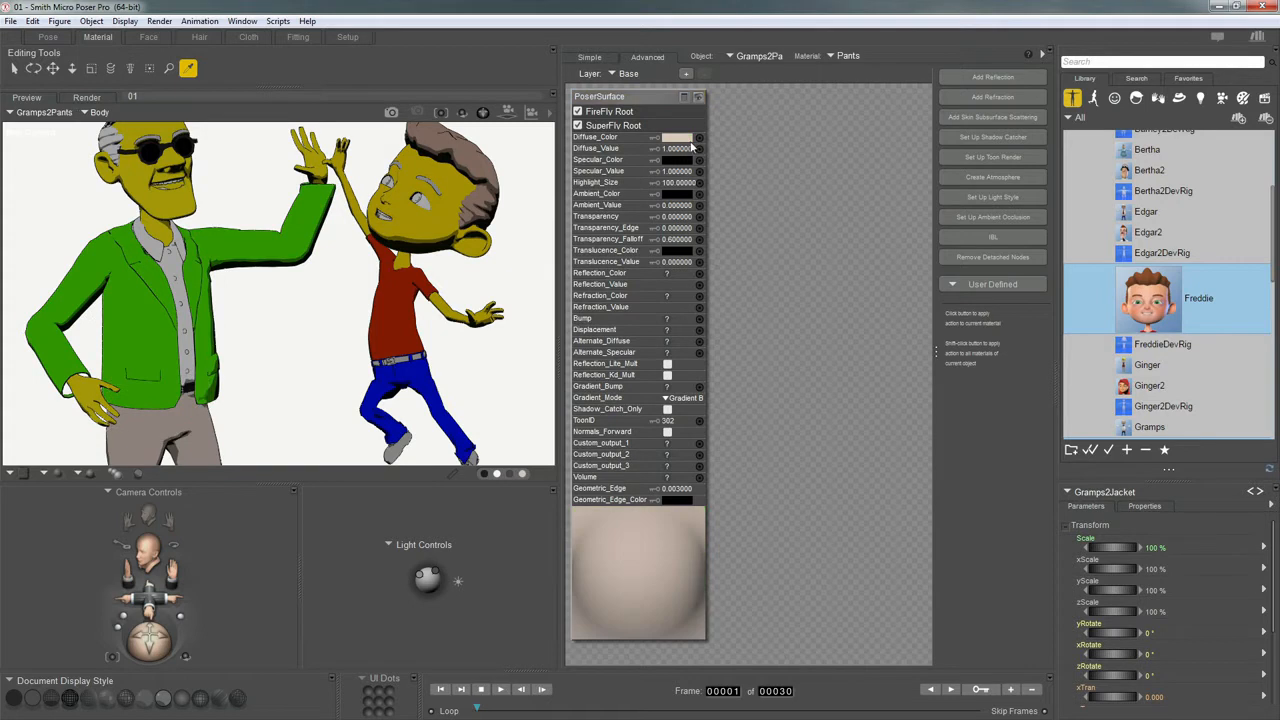
pyautogui.click(676, 136)
pyautogui.click(686, 140)
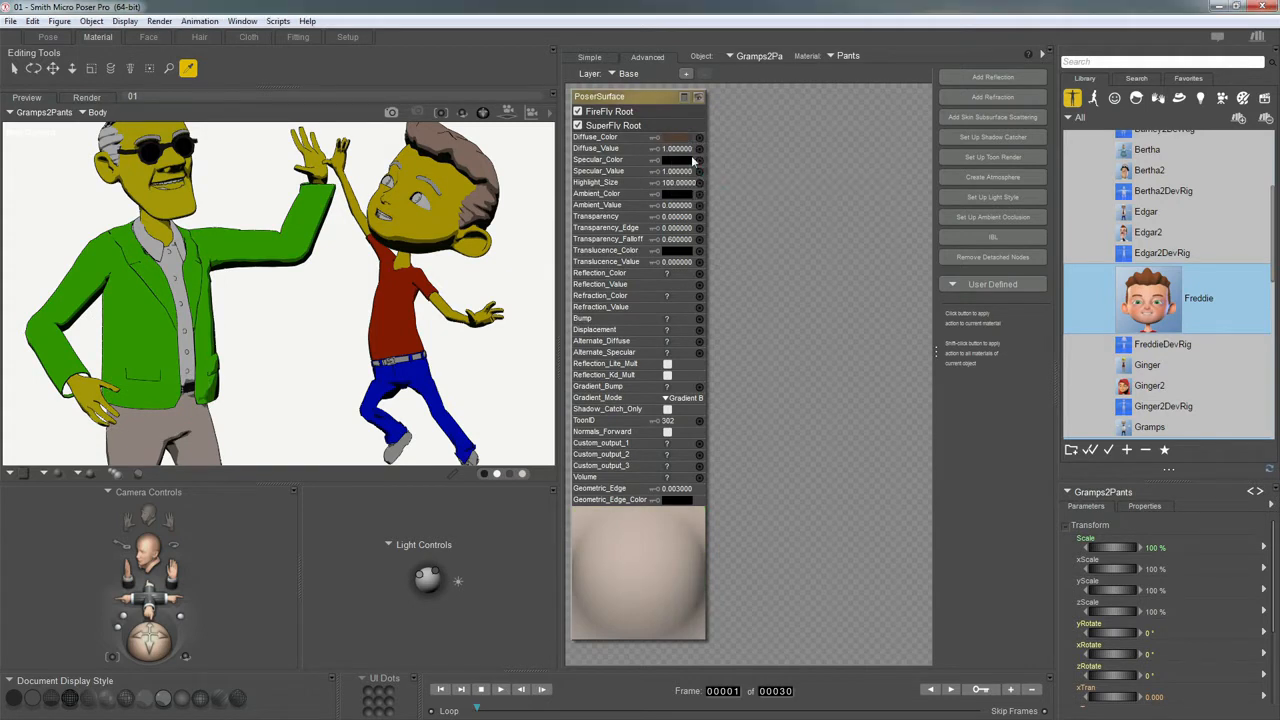
pyautogui.click(685, 136)
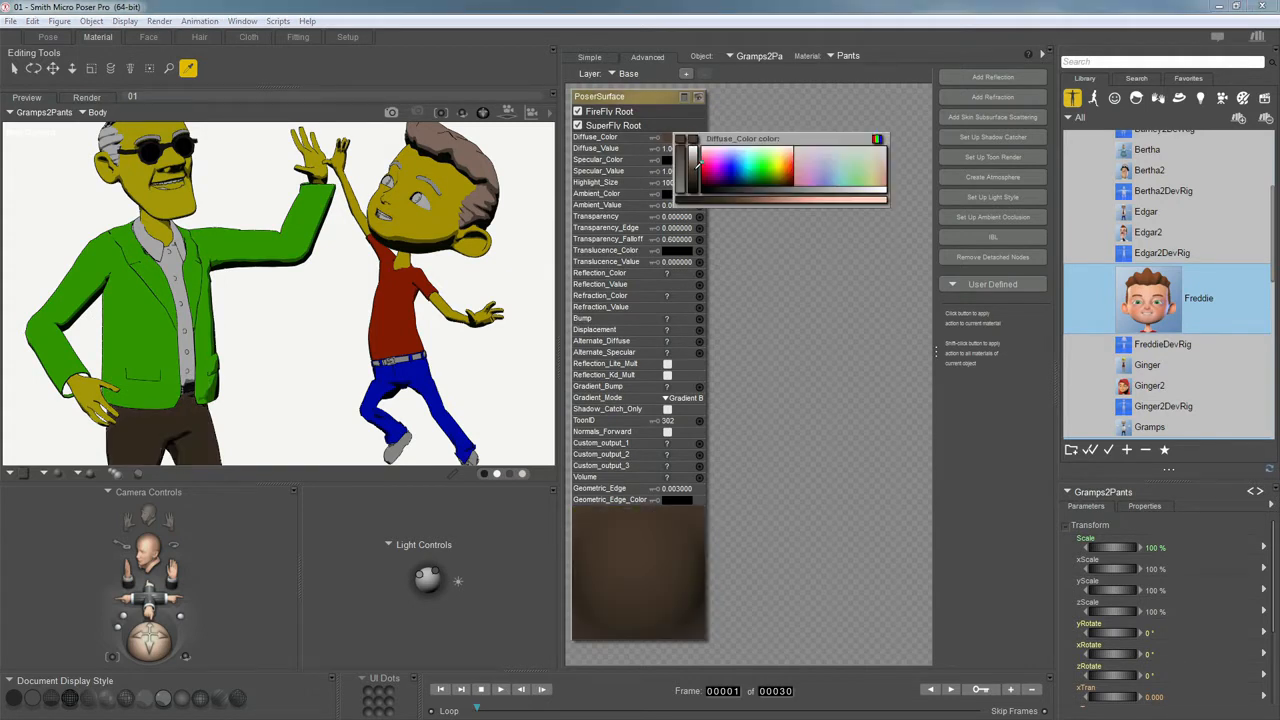
pyautogui.click(697, 152)
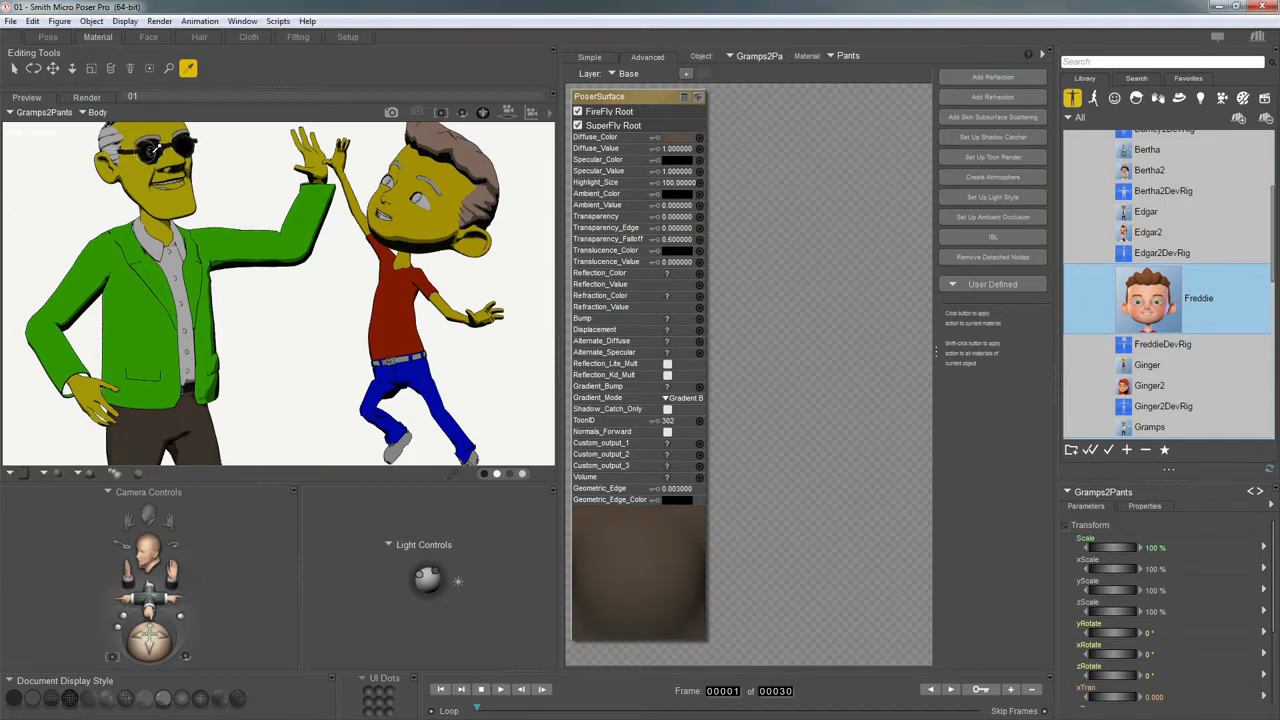
# Step: Set the Diffuse_Value of the older man's eyeglasses Glass material to 1
pyautogui.click(152, 148)
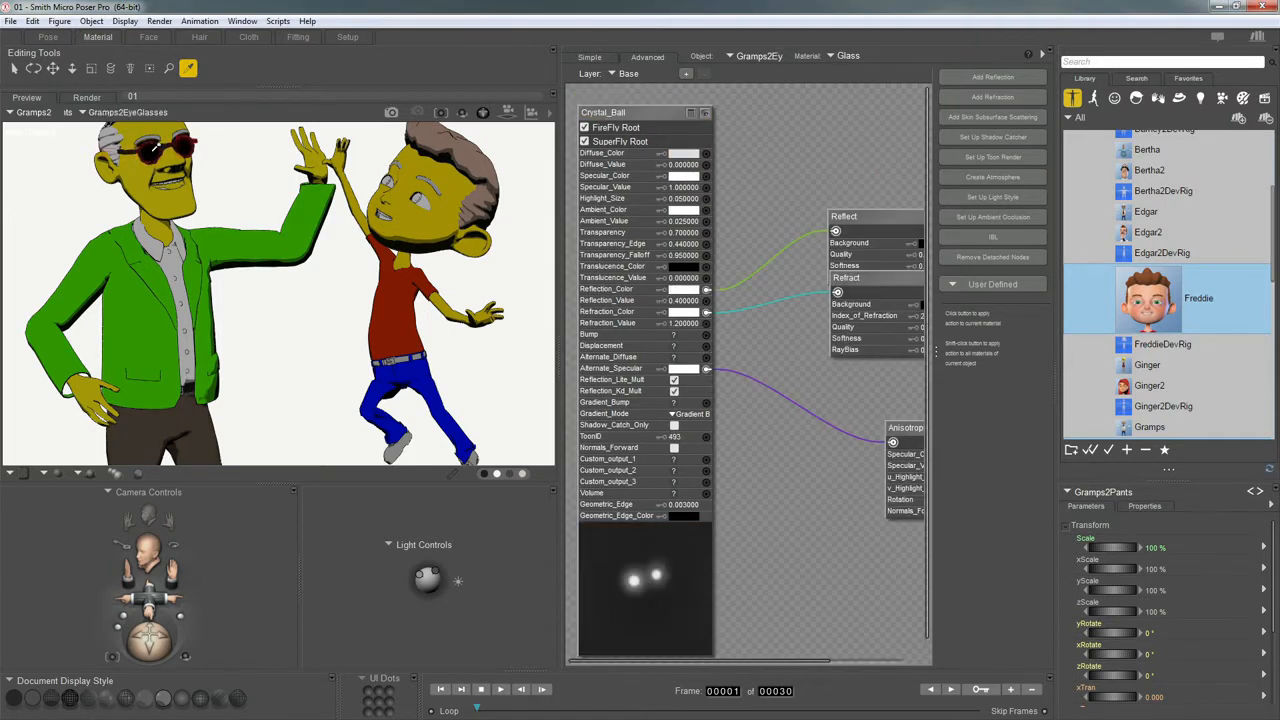
pyautogui.click(684, 164)
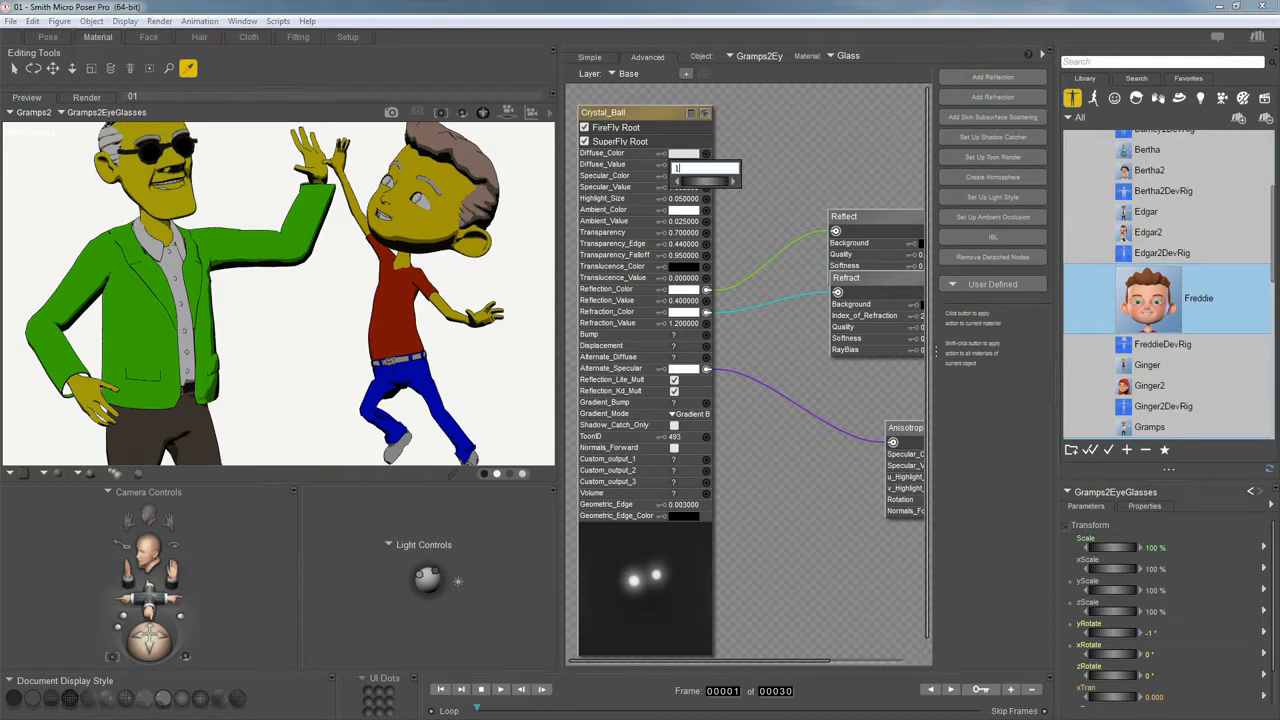
pyautogui.write('1')
pyautogui.press('Return')
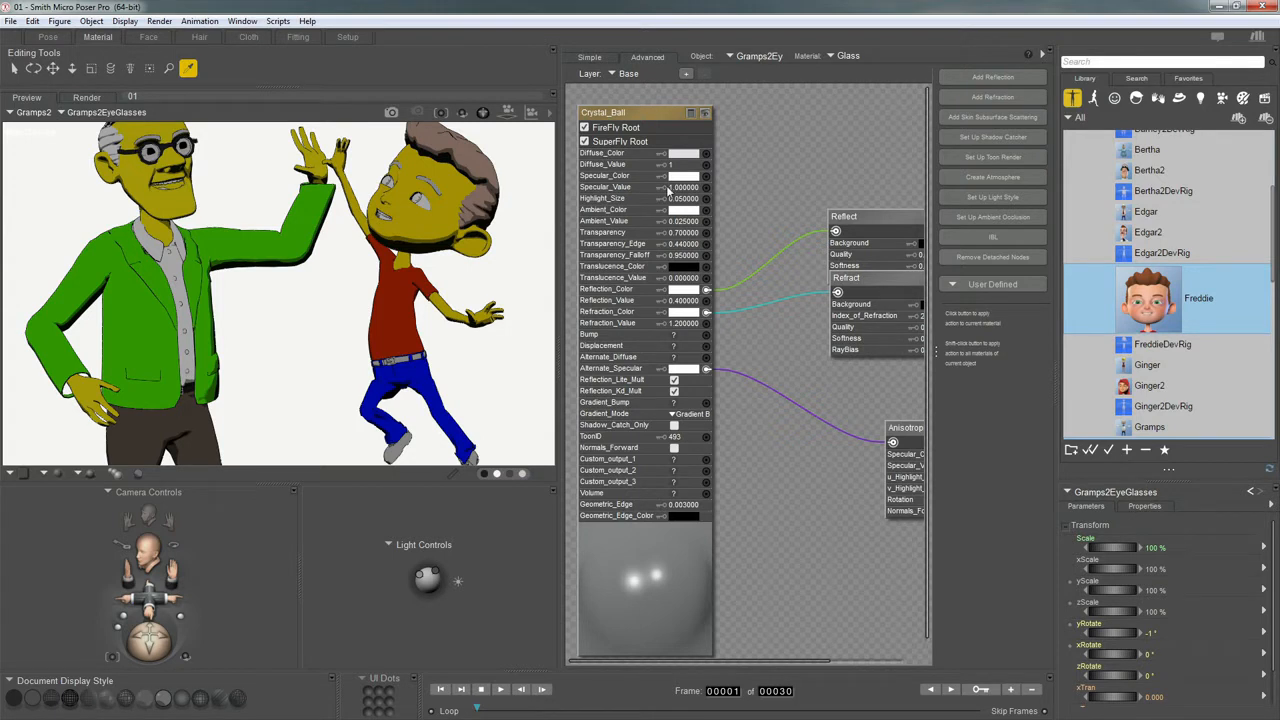
# Step: Set the diffuse color of the boy's Cornea material to black
pyautogui.click(418, 196)
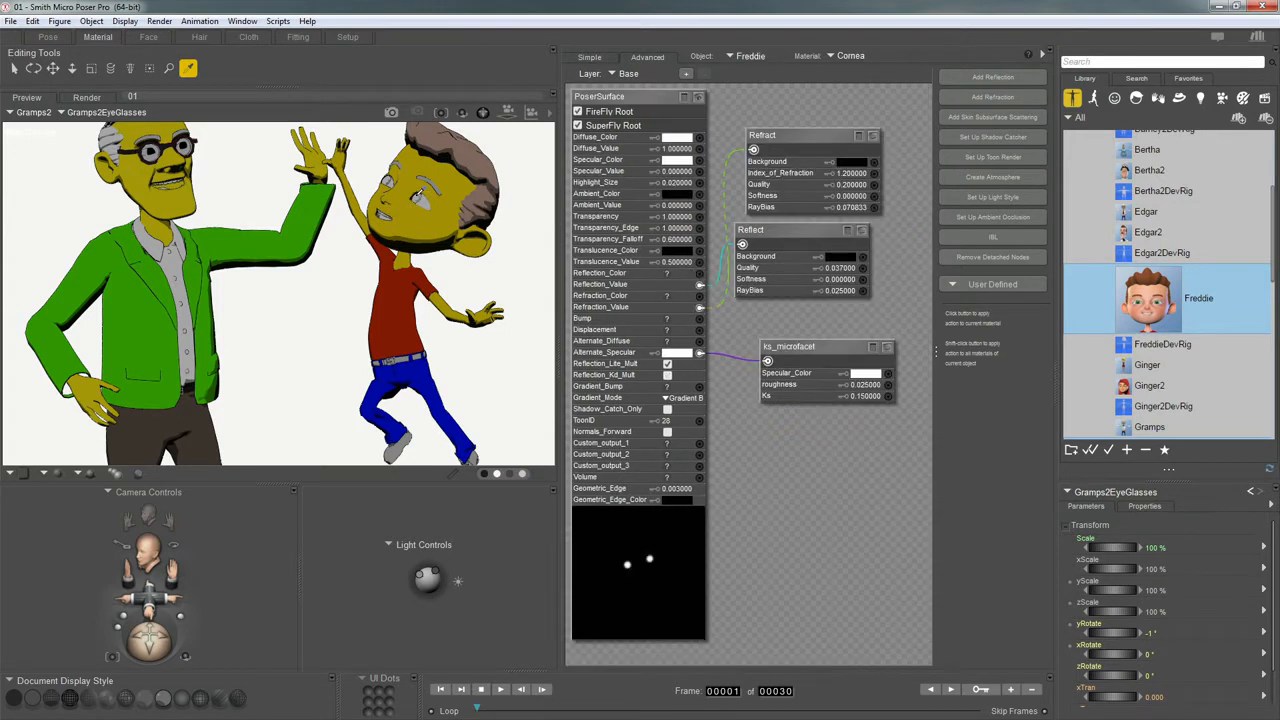
pyautogui.click(678, 137)
pyautogui.click(703, 184)
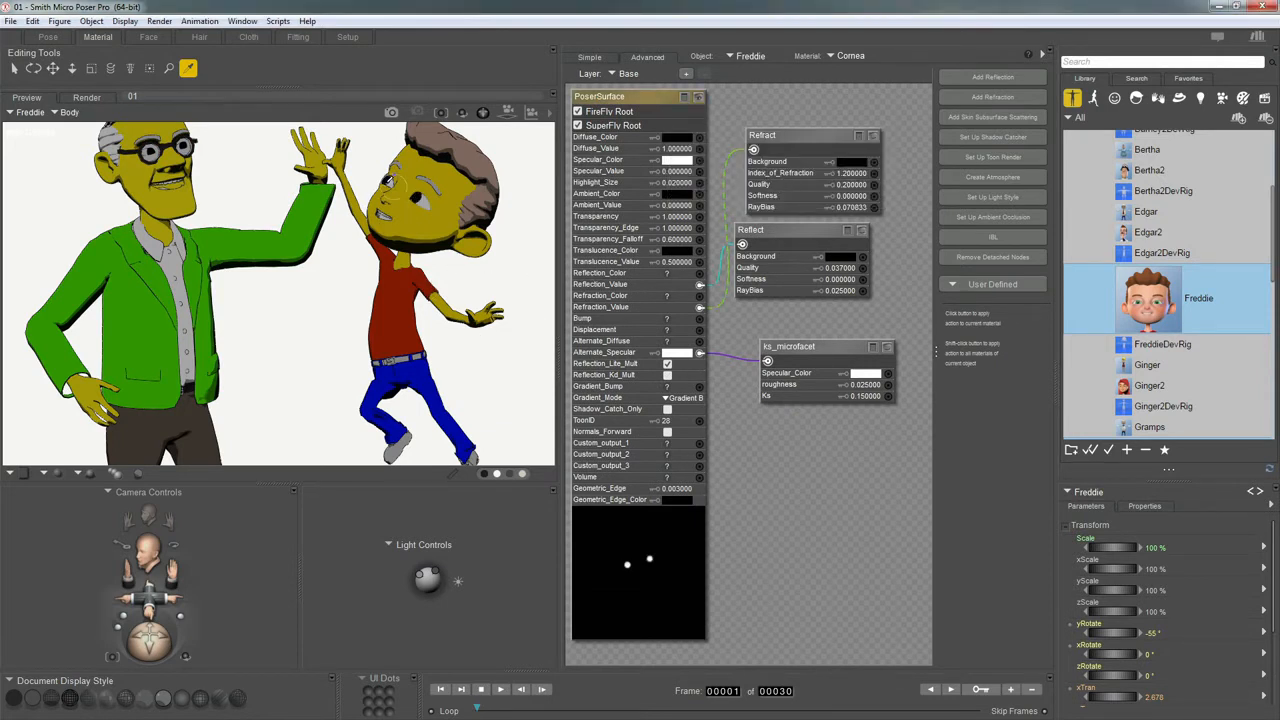
# Step: Return to the live preview in the Pose room and reposition Light 2 to shift the toon shading
pyautogui.click(47, 37)
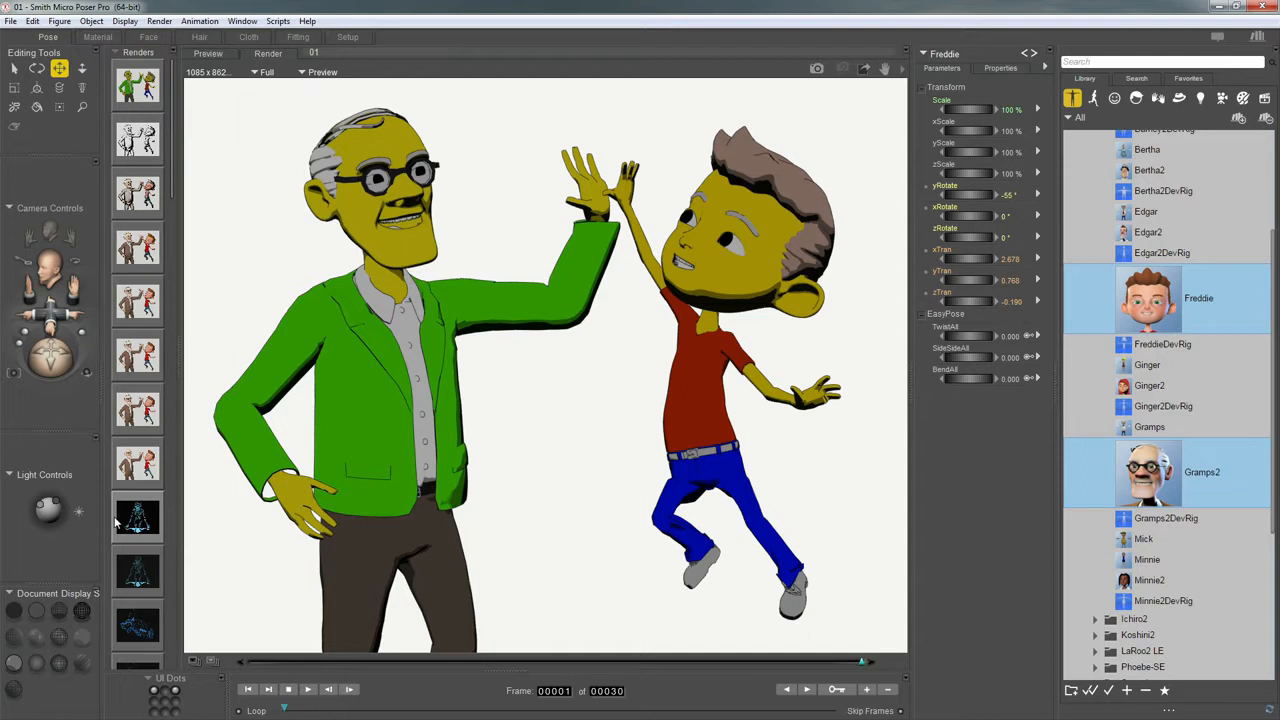
pyautogui.click(228, 58)
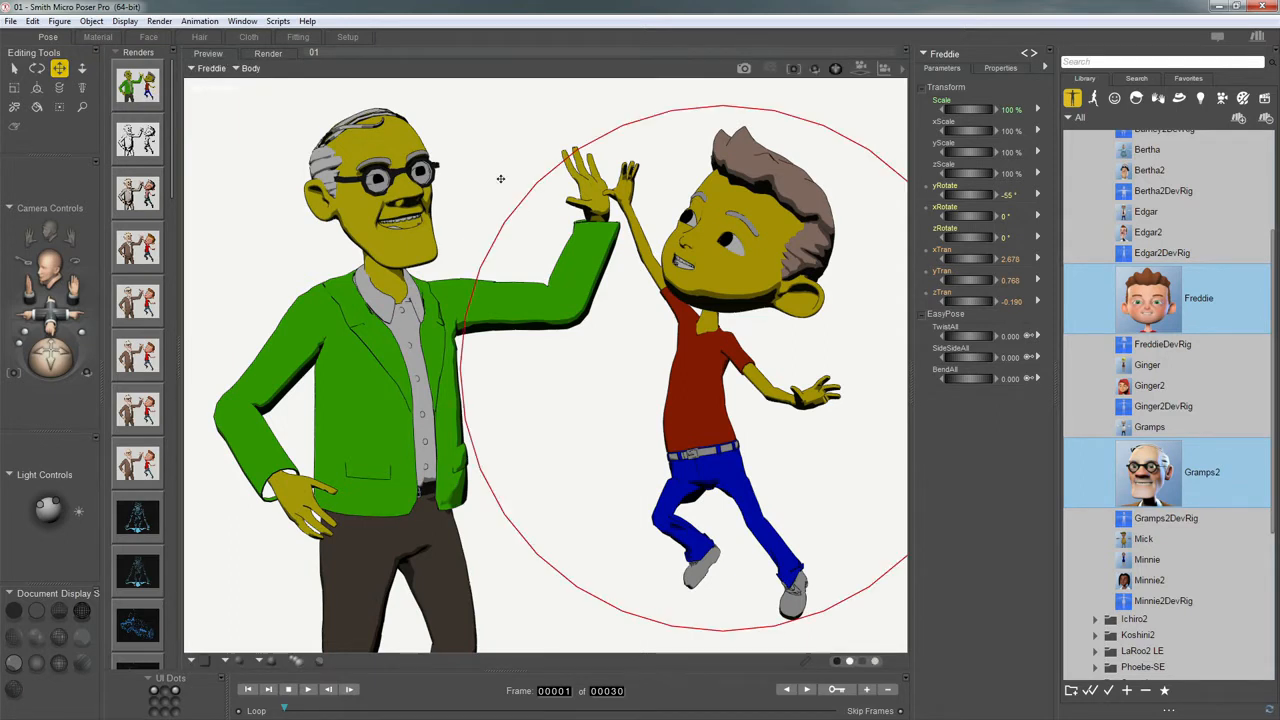
pyautogui.moveTo(42, 508); pyautogui.dragTo(28, 516)
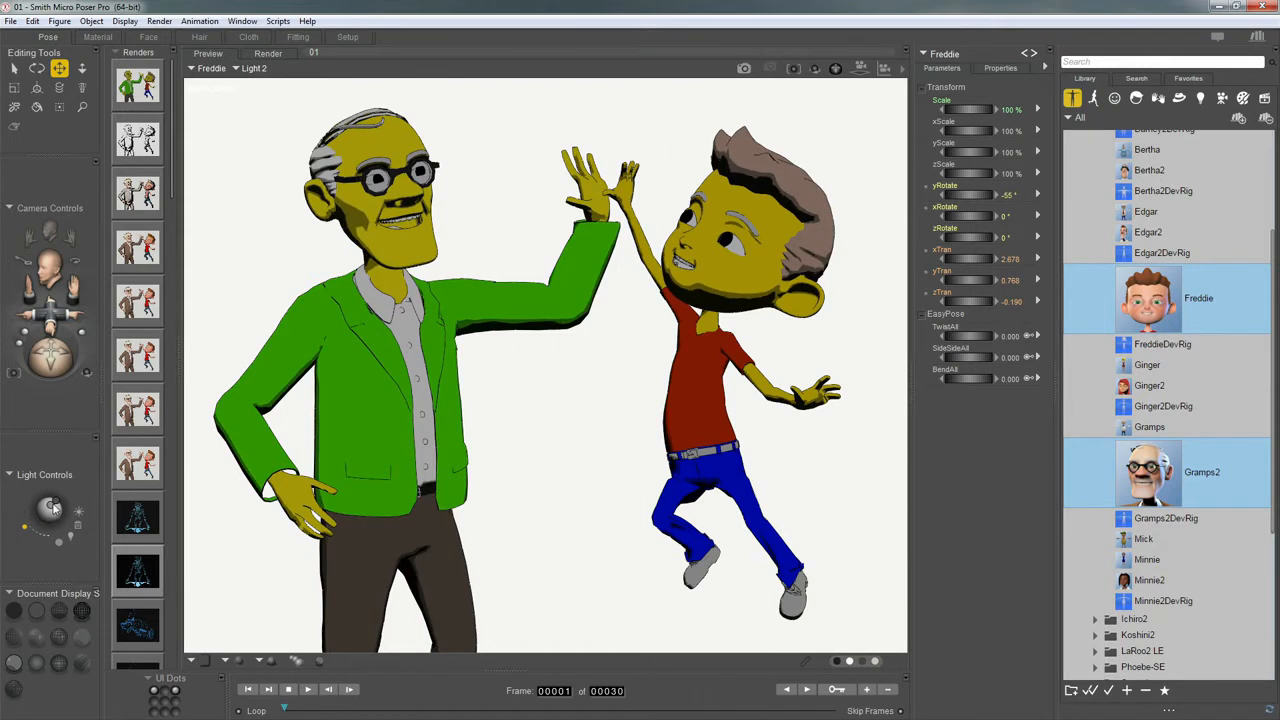
pyautogui.click(50, 502)
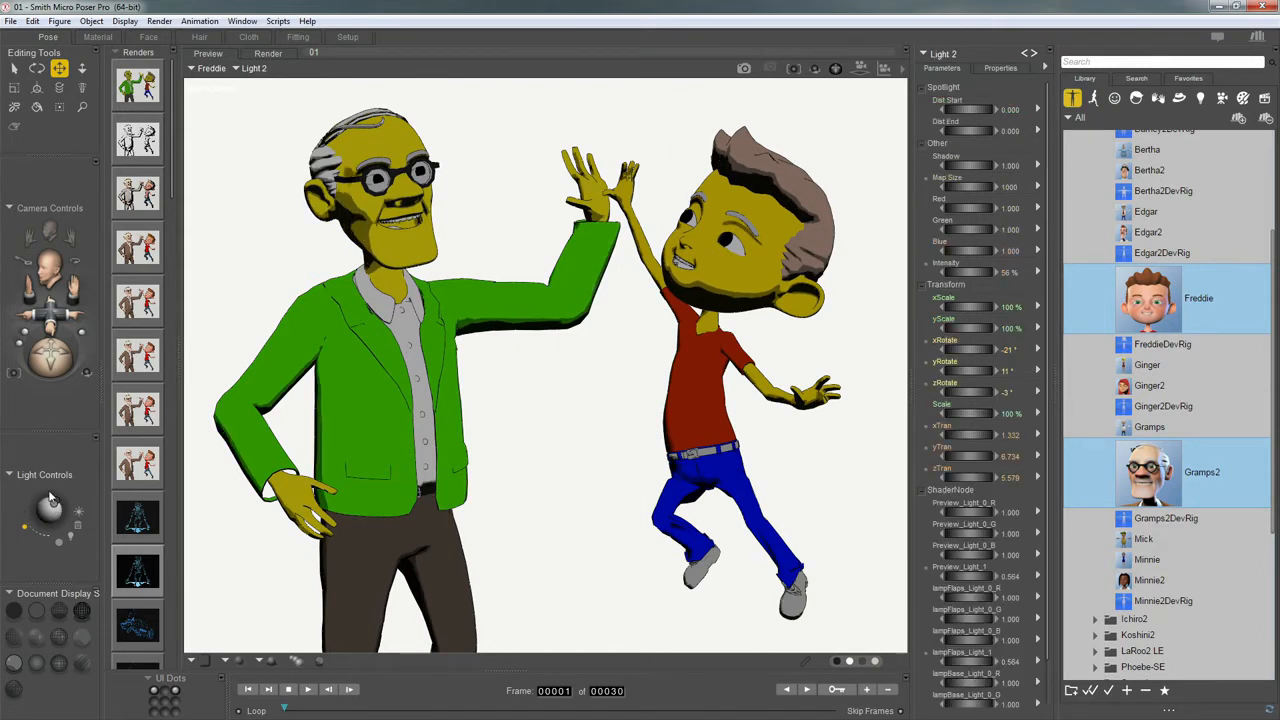
# Step: Switch the preview renderer to SreeD and restore the memorized lights
pyautogui.rightClick(484, 150)
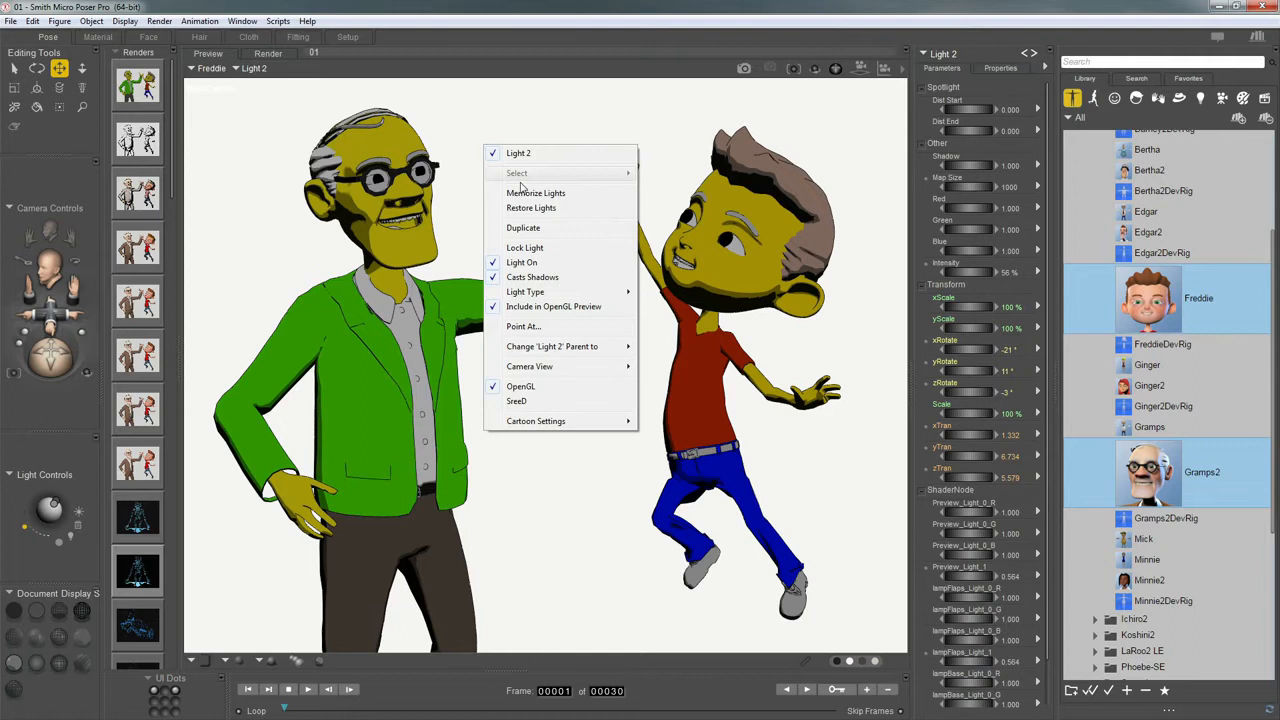
pyautogui.click(517, 401)
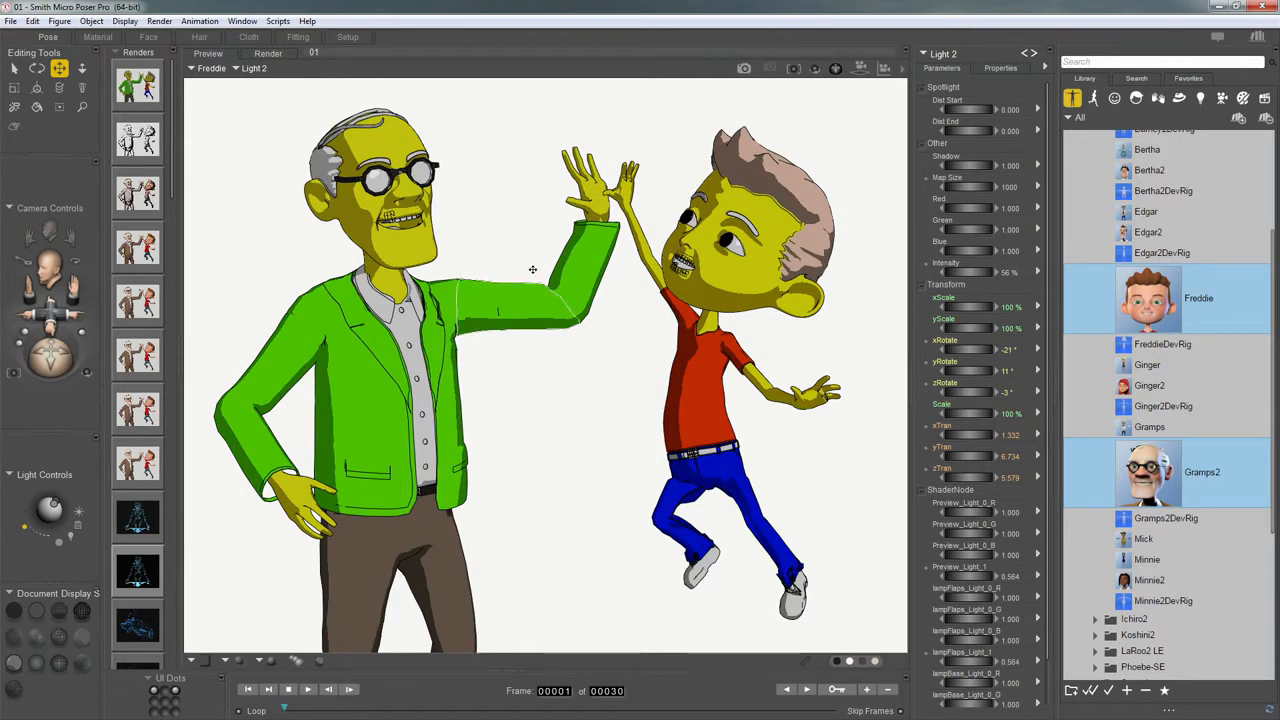
pyautogui.rightClick(487, 185)
pyautogui.moveTo(561, 456)
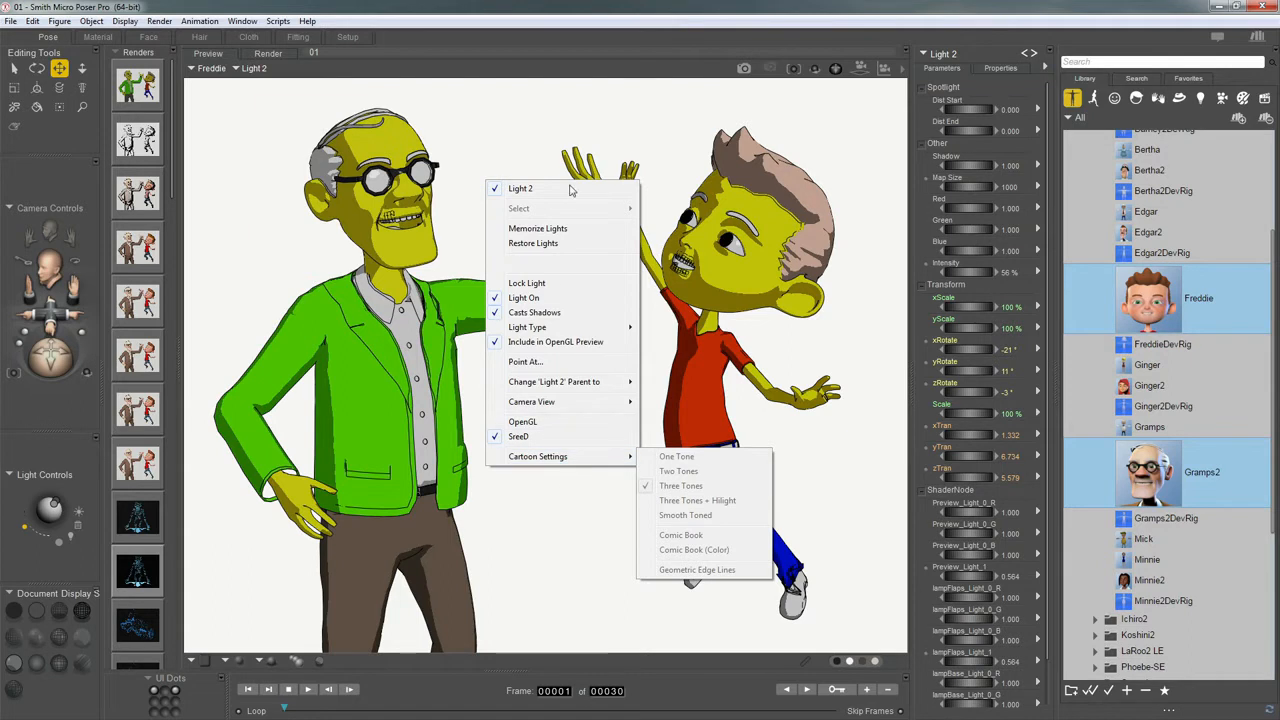
pyautogui.click(533, 243)
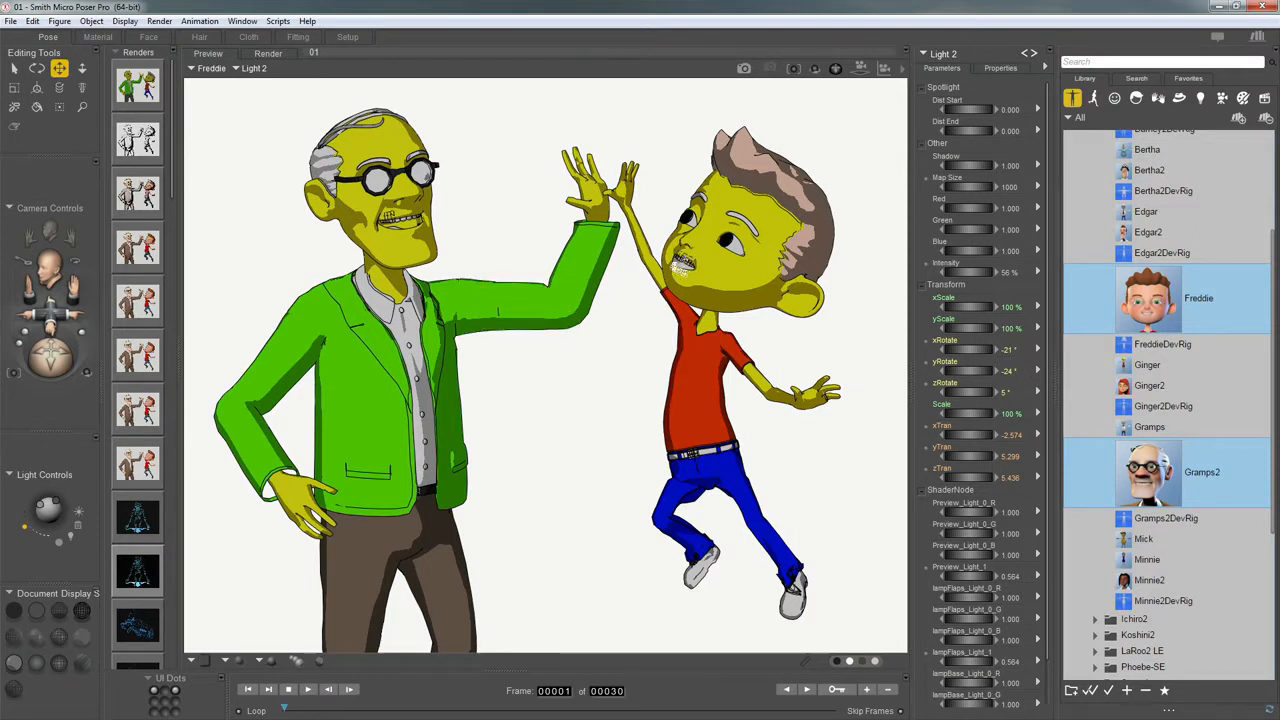
# Step: Make the boy's top and bottom teeth and the older man's top teeth invisible
pyautogui.click(682, 262)
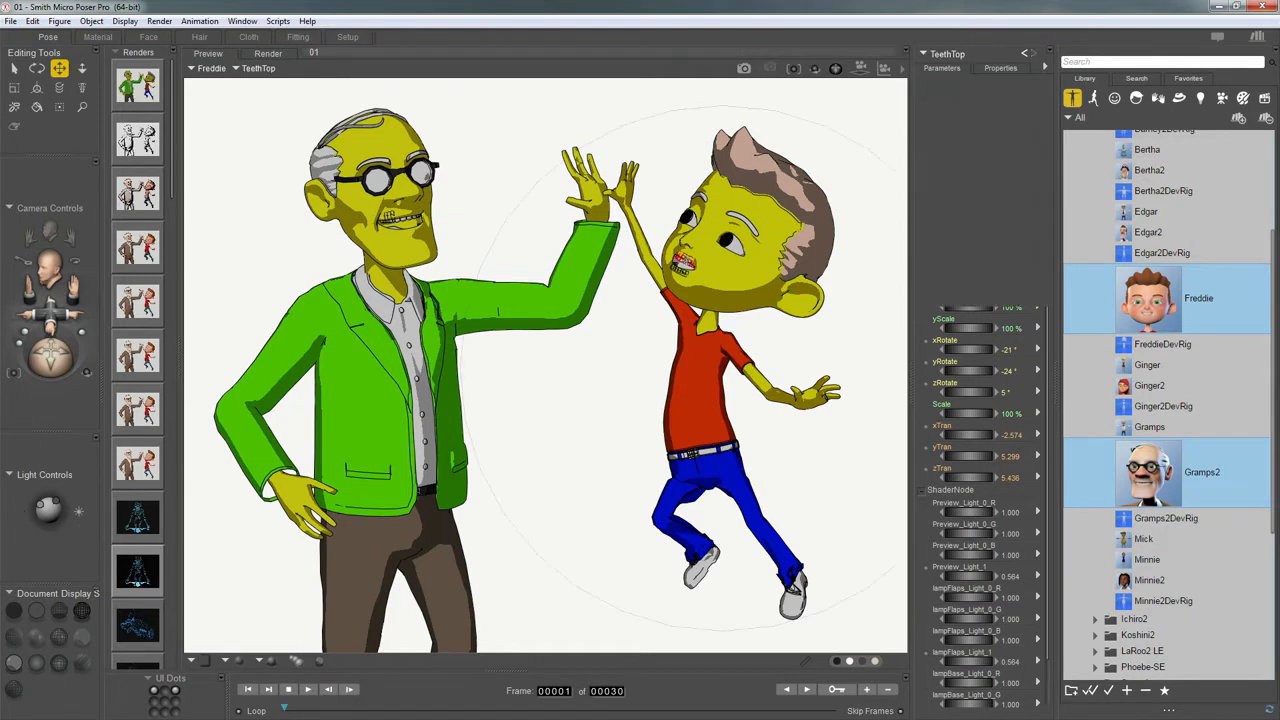
pyautogui.click(1000, 67)
pyautogui.click(928, 116)
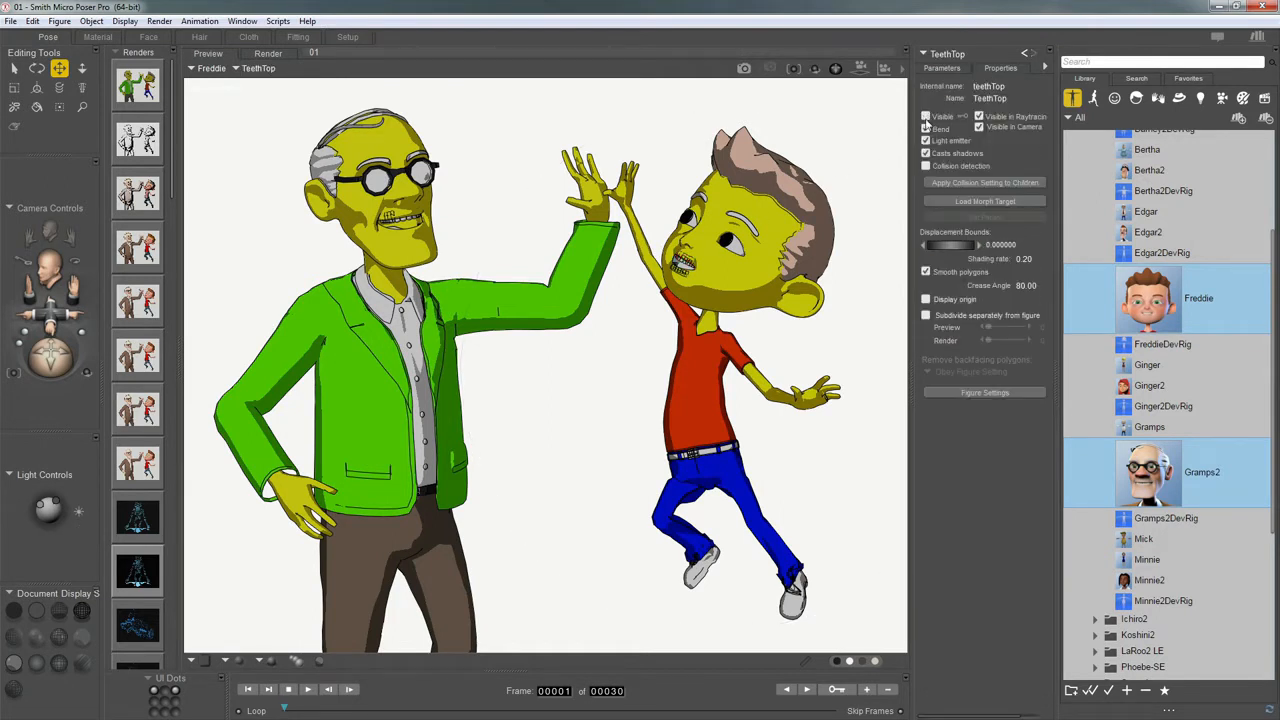
pyautogui.click(680, 268)
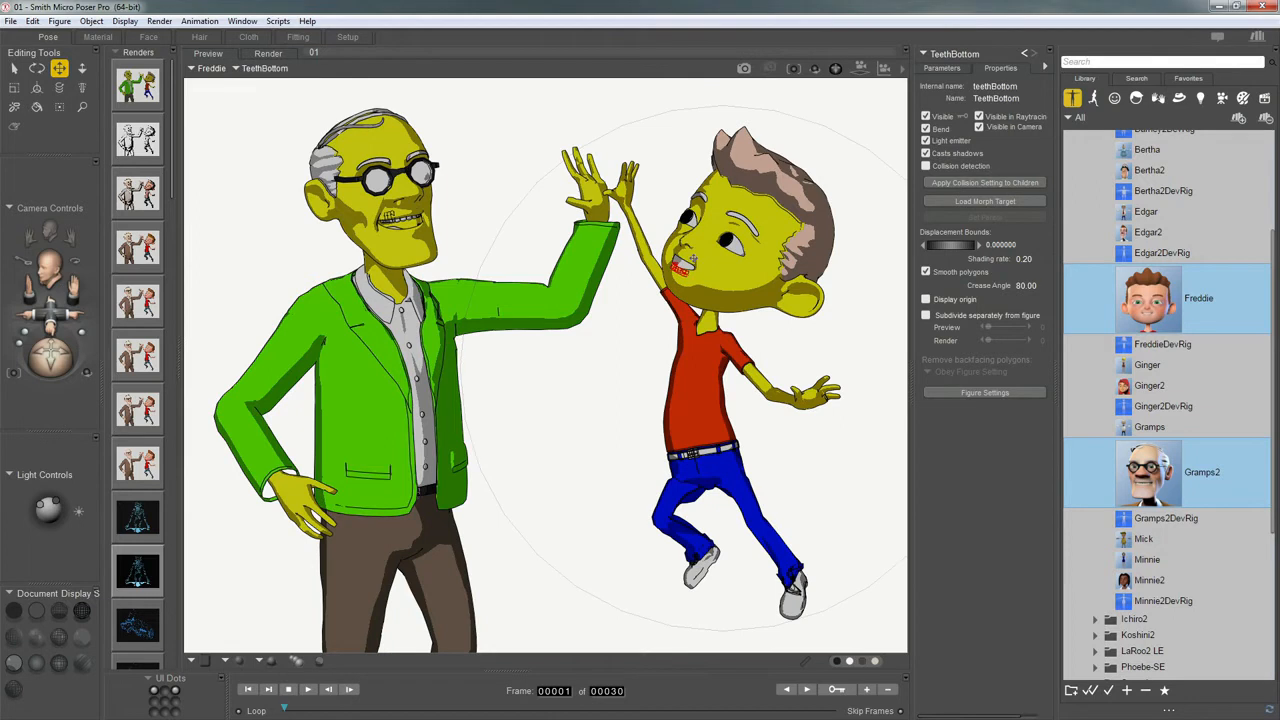
pyautogui.click(926, 116)
pyautogui.click(391, 216)
pyautogui.click(927, 117)
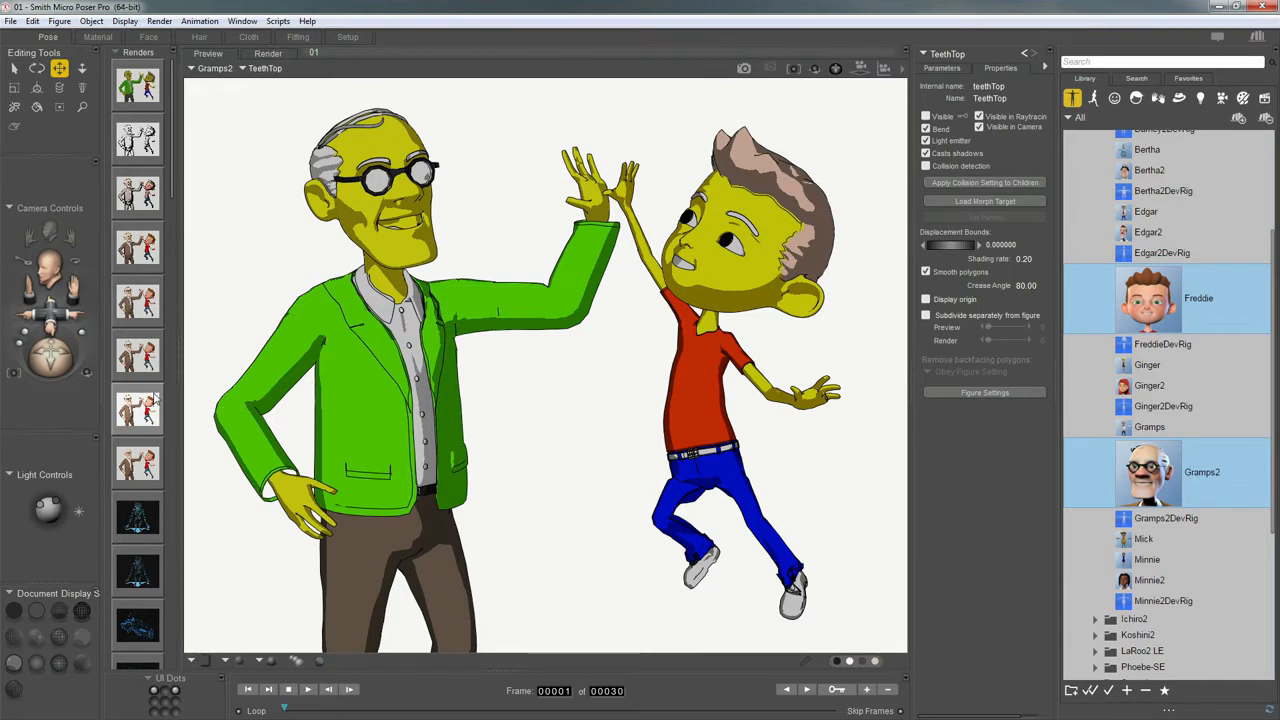
# Step: Render the SreeD cartoon preview as a still image and go back to the live preview
pyautogui.click(154, 397)
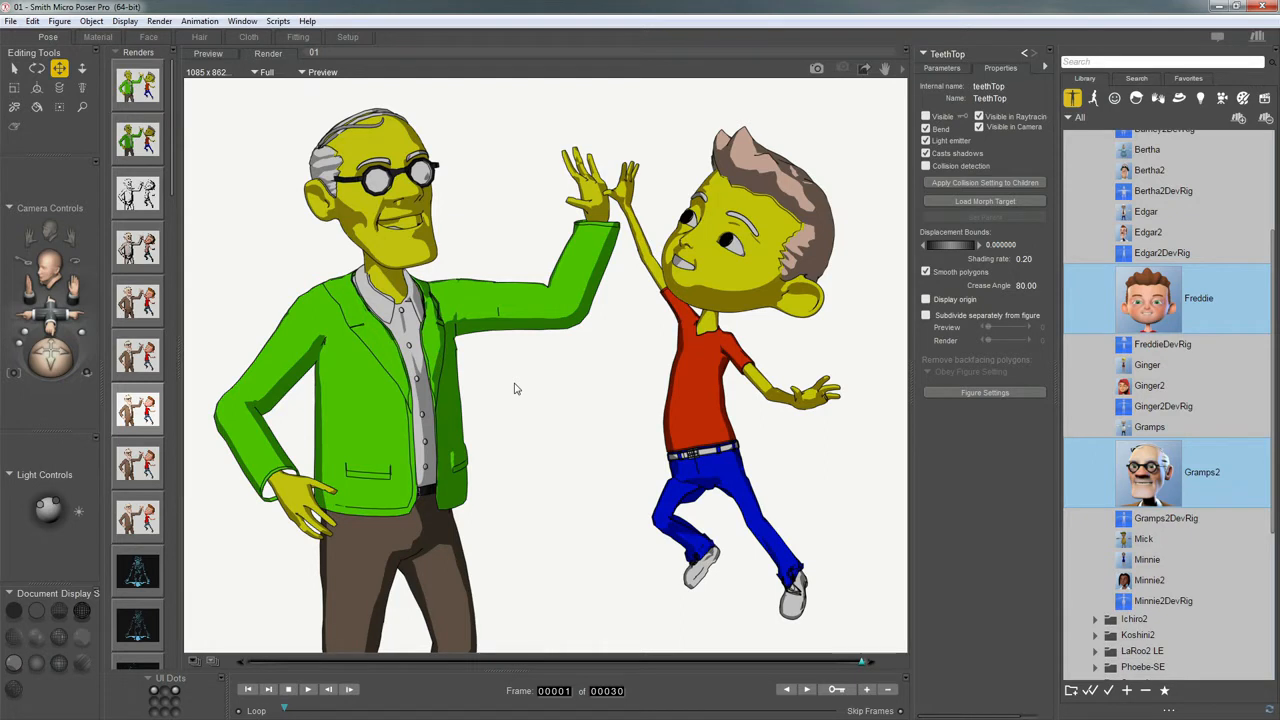
pyautogui.click(224, 55)
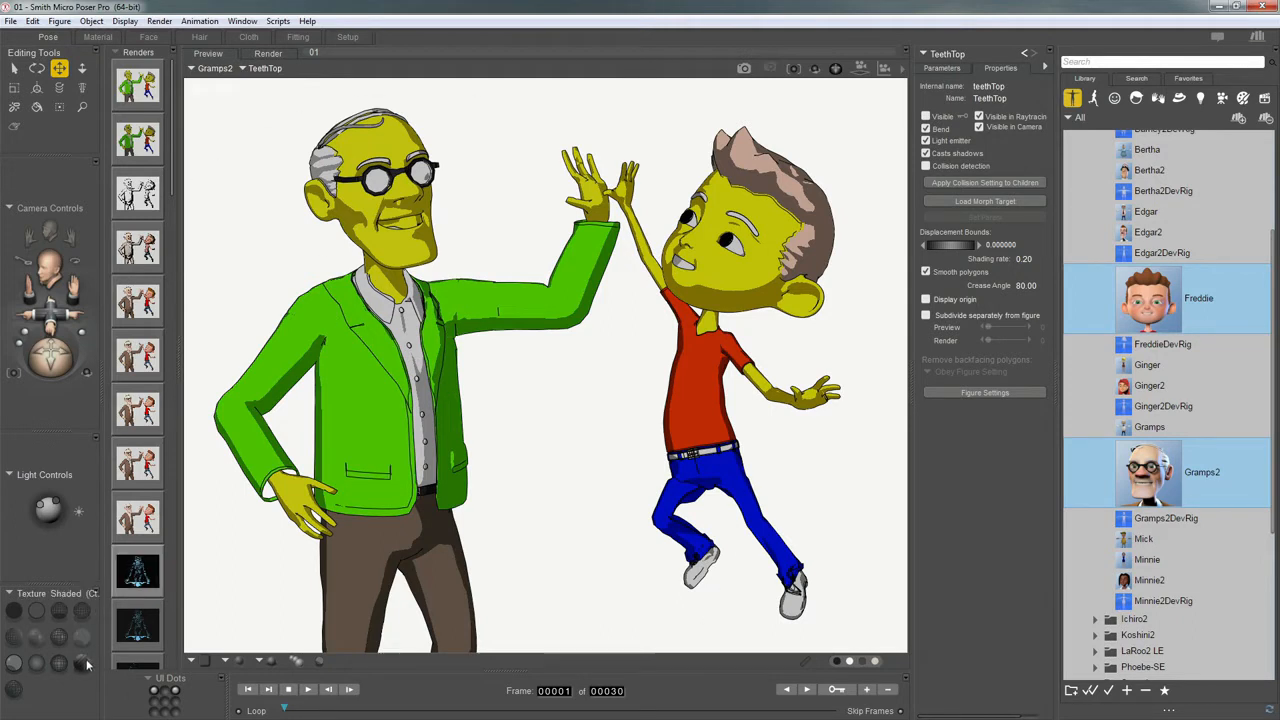
# Step: Change the document display style to Texture Shaded and switch the preview renderer to OpenGL
pyautogui.click(84, 665)
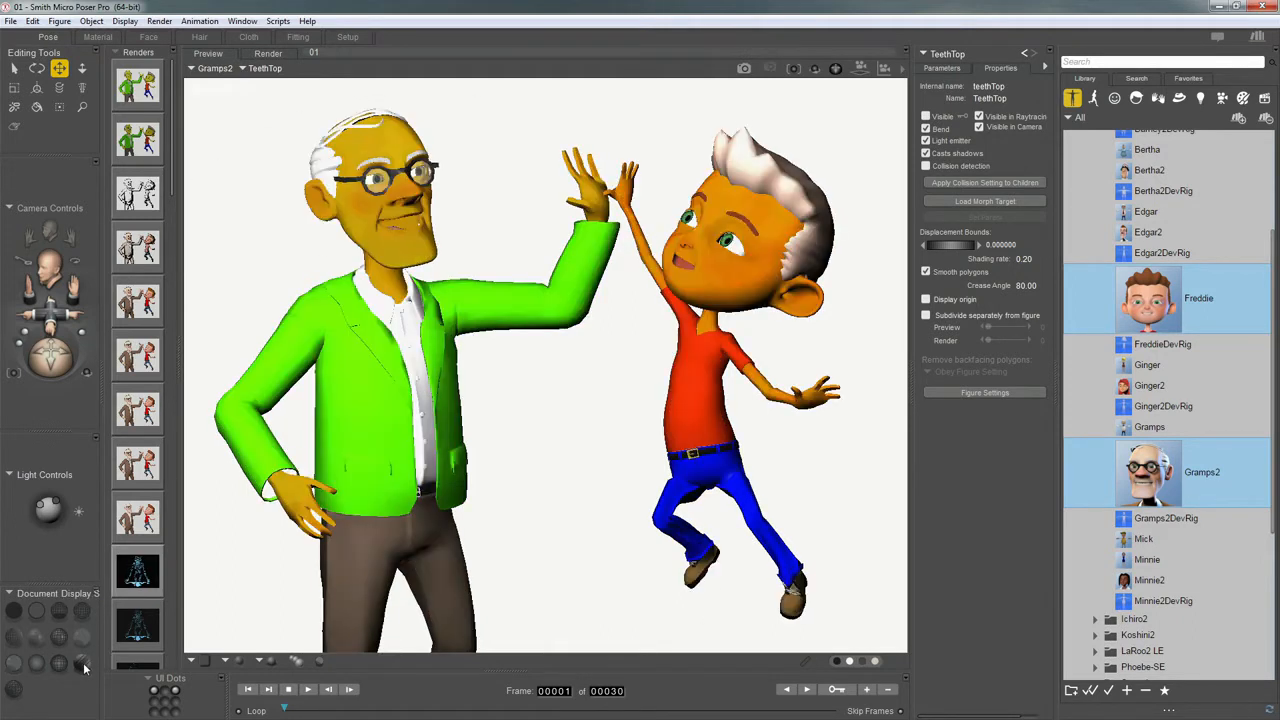
pyautogui.rightClick(505, 156)
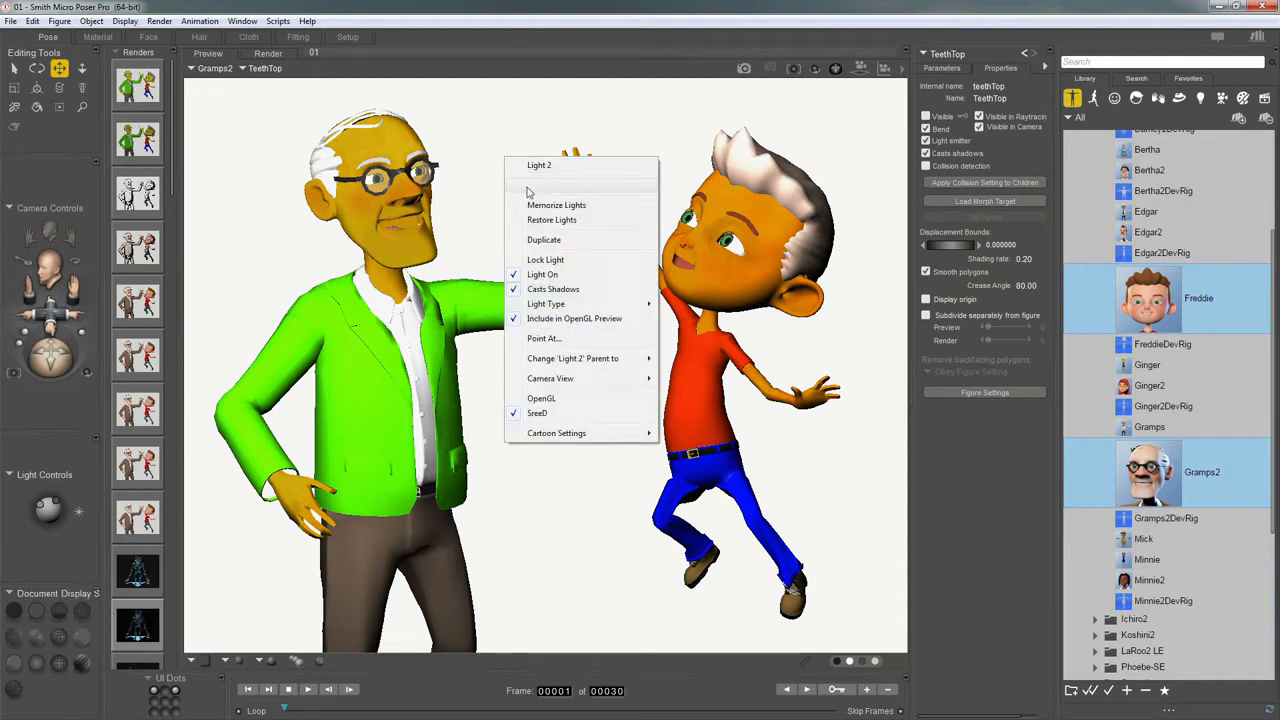
pyautogui.click(541, 398)
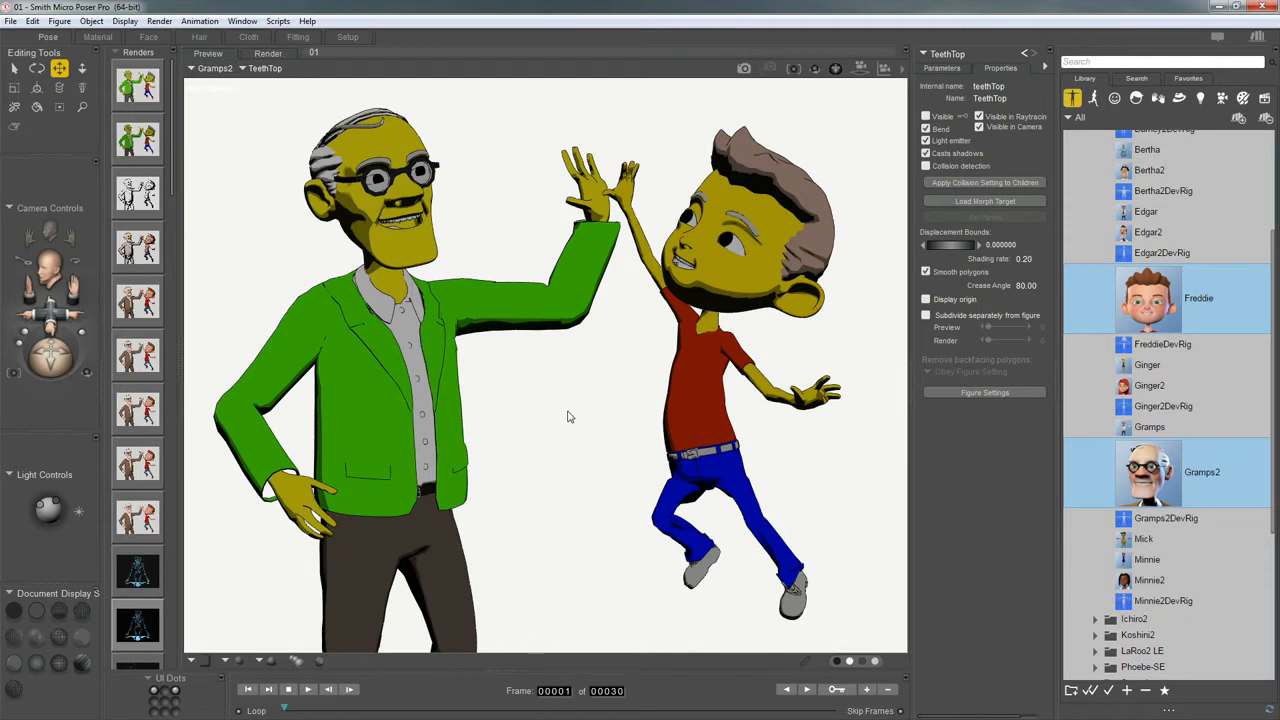
# Step: Open the older man's Skin material in the Material room to examine its nodes
pyautogui.click(97, 36)
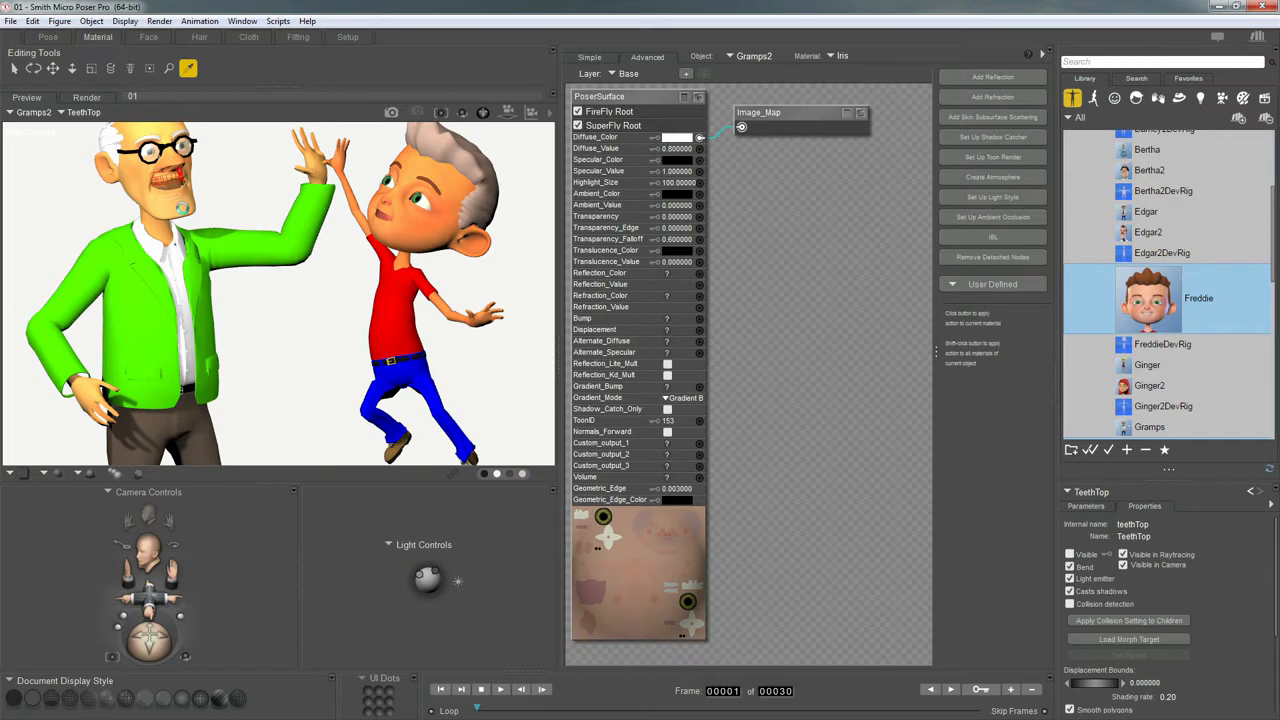
pyautogui.click(185, 204)
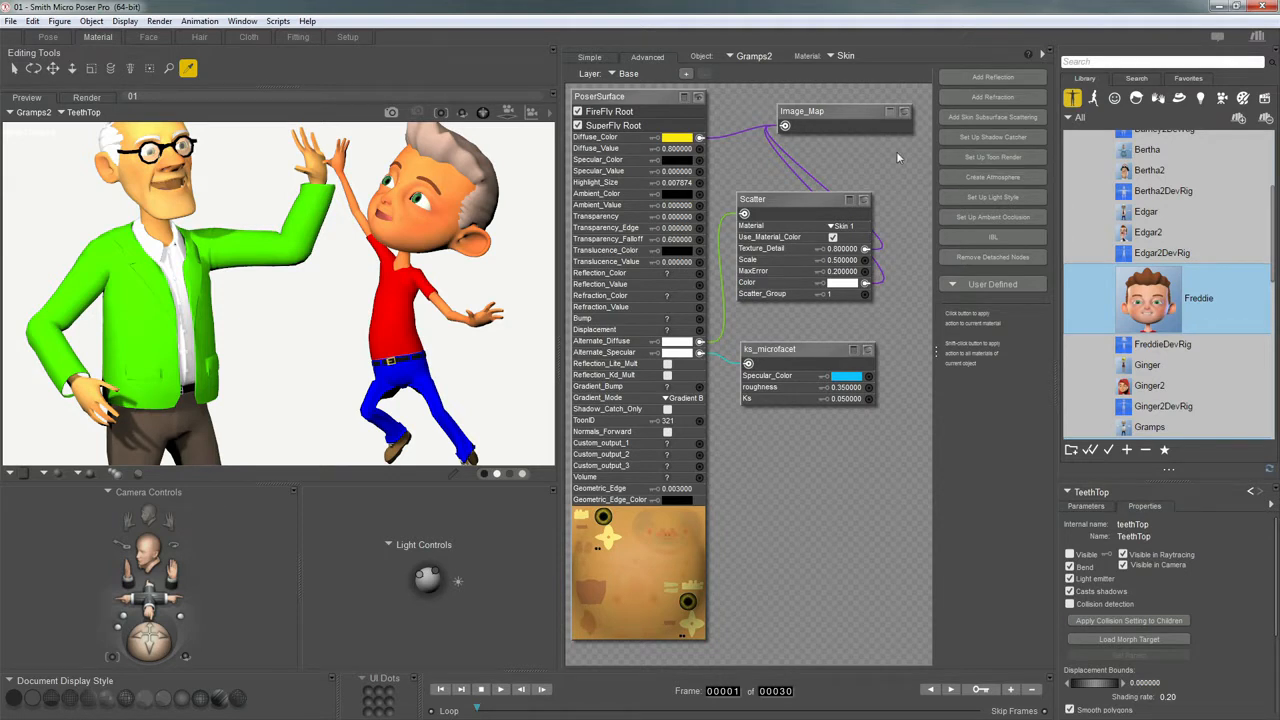
# Step: Delete the Image_Map, Scatter and ks_microfacet nodes from the older man's Skin material
pyautogui.moveTo(836, 116); pyautogui.dragTo(821, 144)
pyautogui.moveTo(798, 190); pyautogui.dragTo(812, 208)
pyautogui.moveTo(819, 156); pyautogui.dragTo(808, 174)
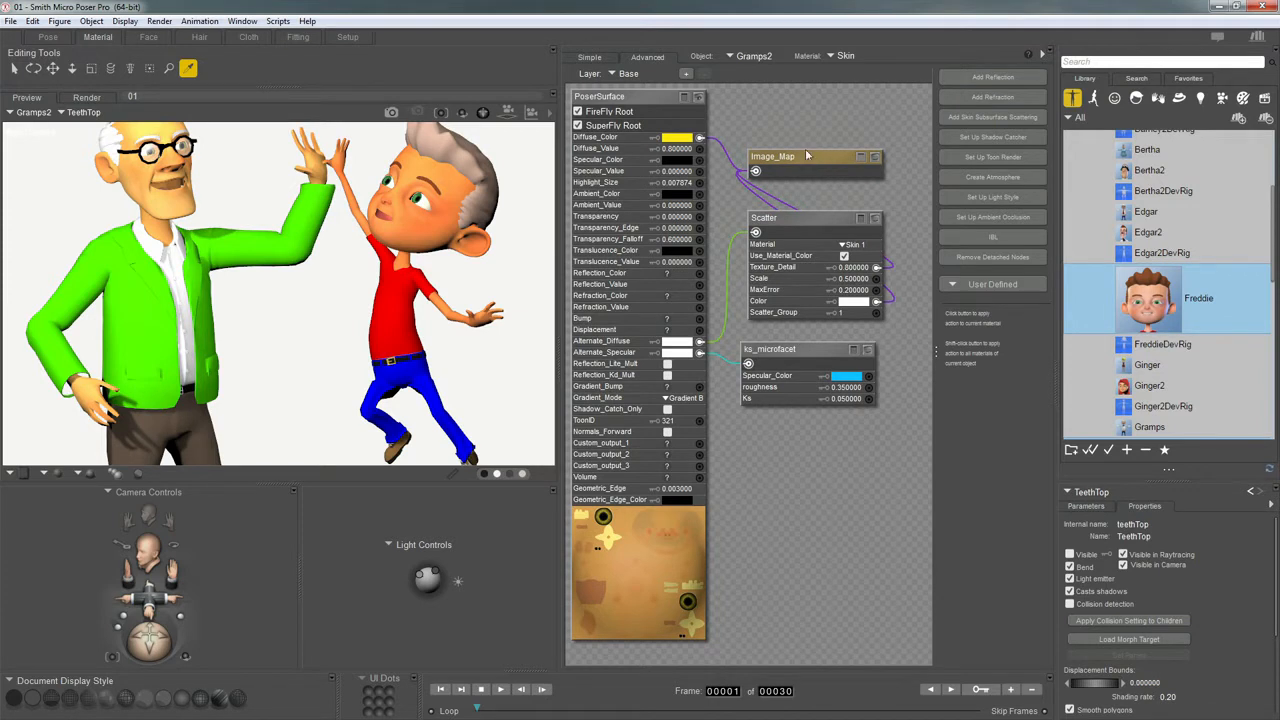
pyautogui.moveTo(803, 158); pyautogui.dragTo(806, 135)
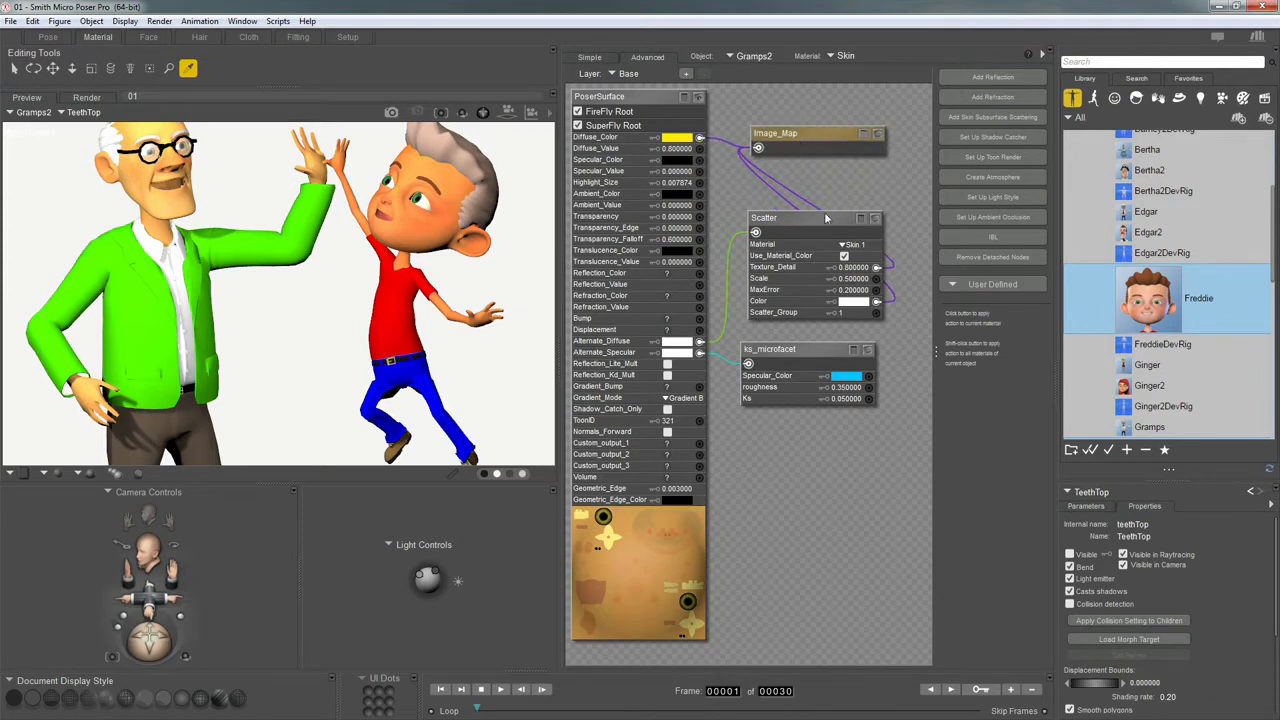
pyautogui.press('Delete')
pyautogui.click(801, 219)
pyautogui.press('Delete')
pyautogui.click(800, 347)
pyautogui.press('Delete')
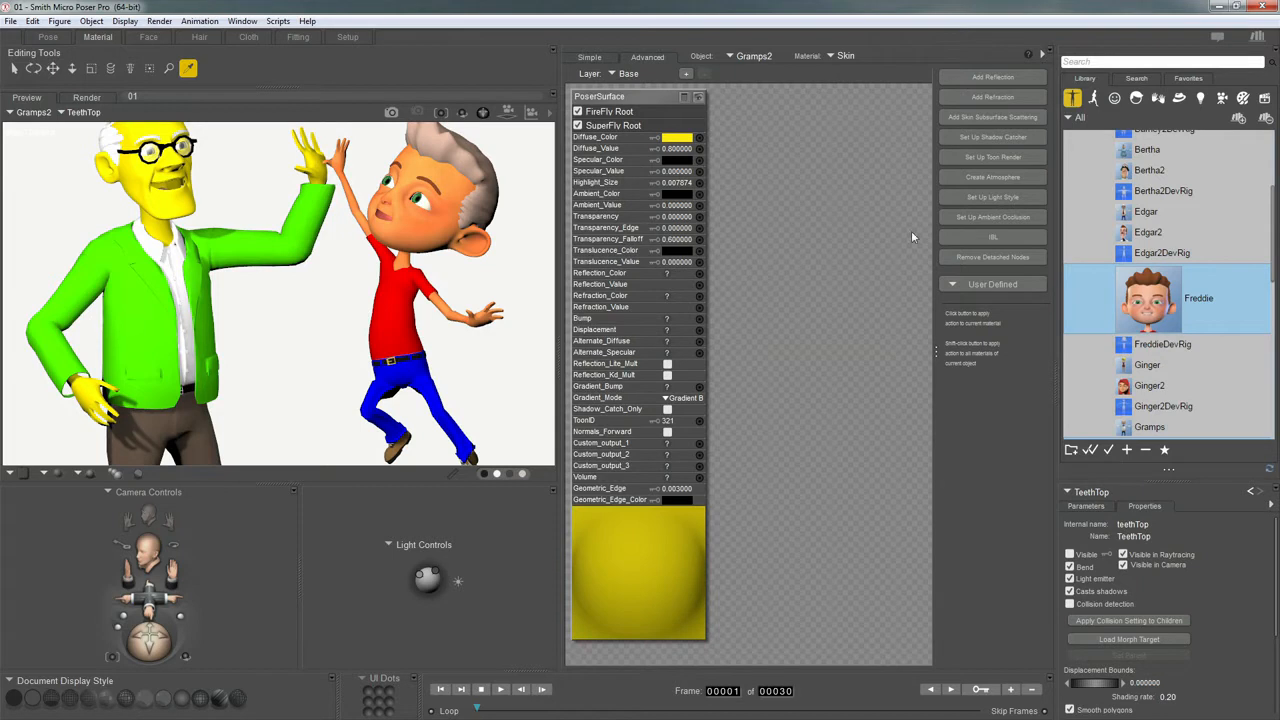
# Step: Set up a toon render with specular highlights on the Skin material and space out the Toon and Glossy nodes
pyautogui.click(972, 160)
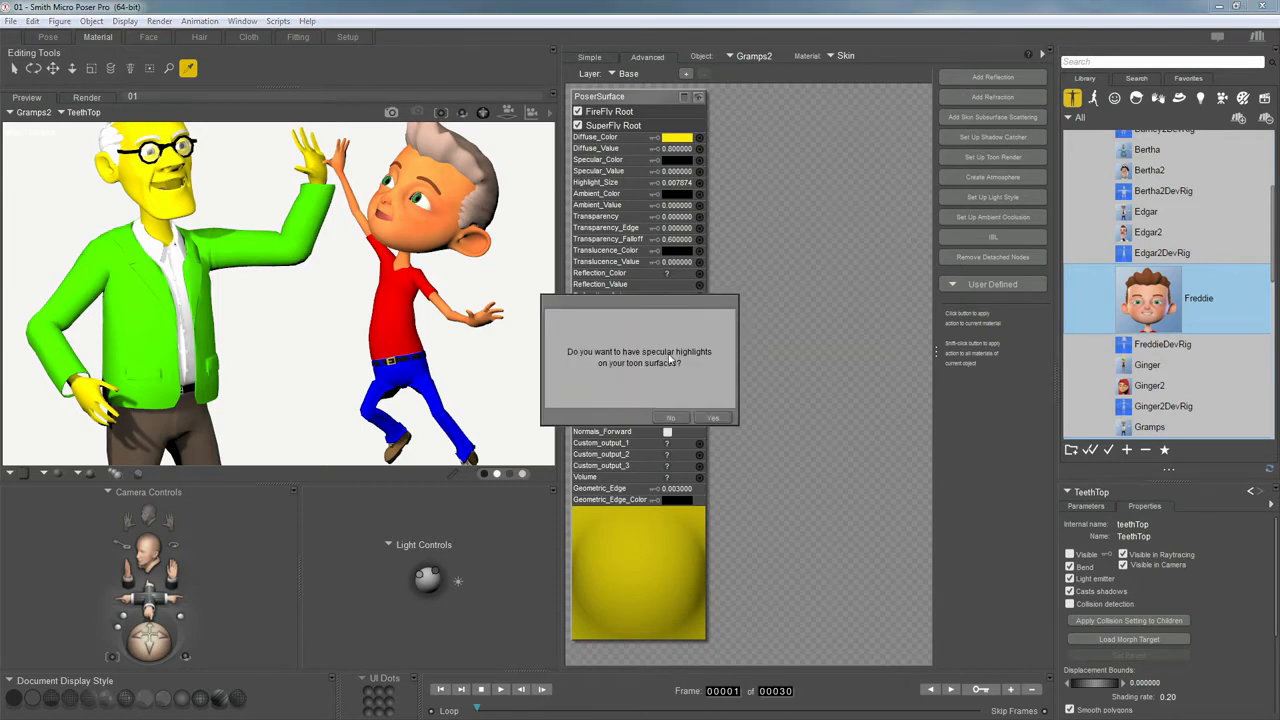
pyautogui.click(713, 417)
pyautogui.moveTo(779, 318); pyautogui.dragTo(804, 236)
pyautogui.moveTo(757, 399); pyautogui.dragTo(792, 374)
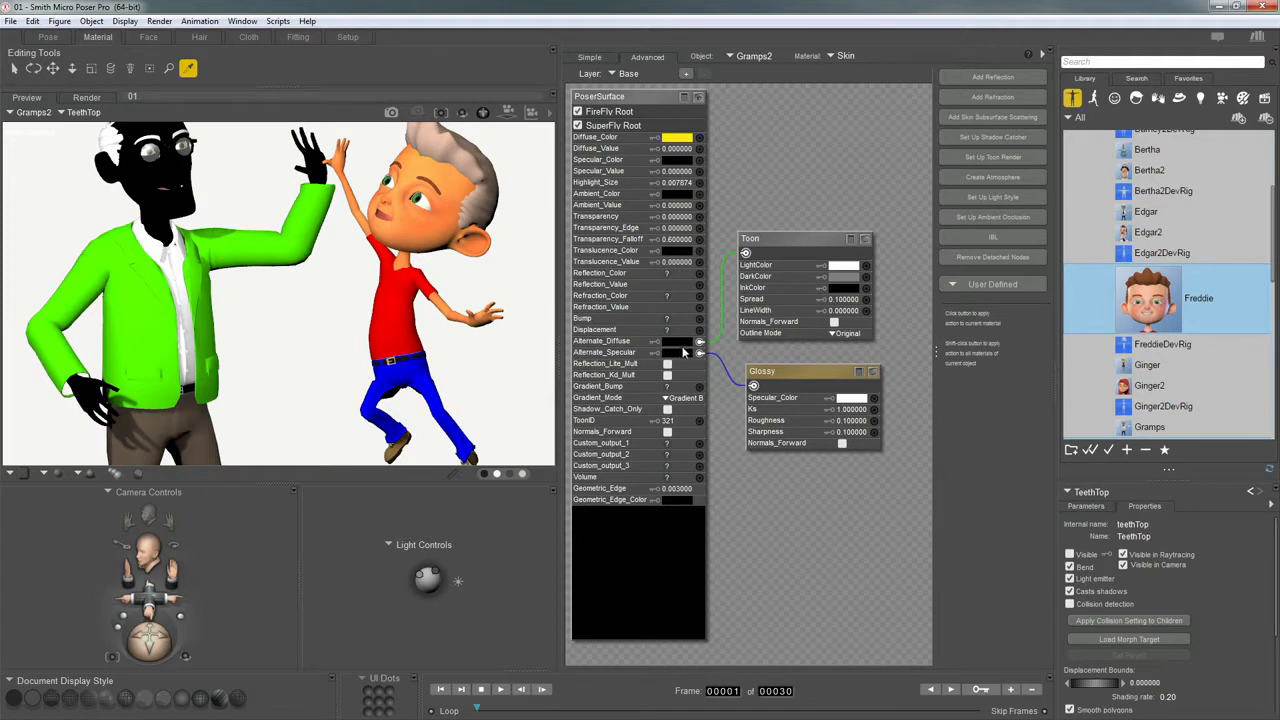
# Step: Set the Skin material's Alternate_Diffuse and Alternate_Specular colors to white
pyautogui.click(681, 342)
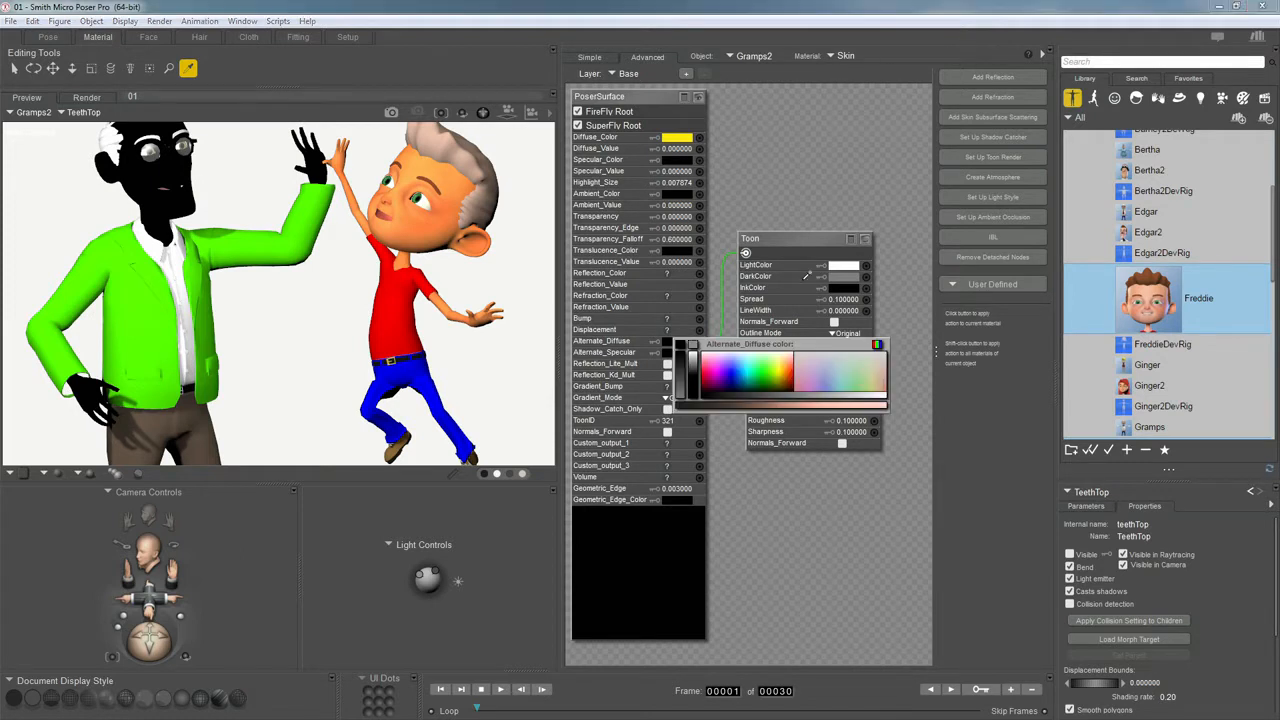
pyautogui.click(849, 265)
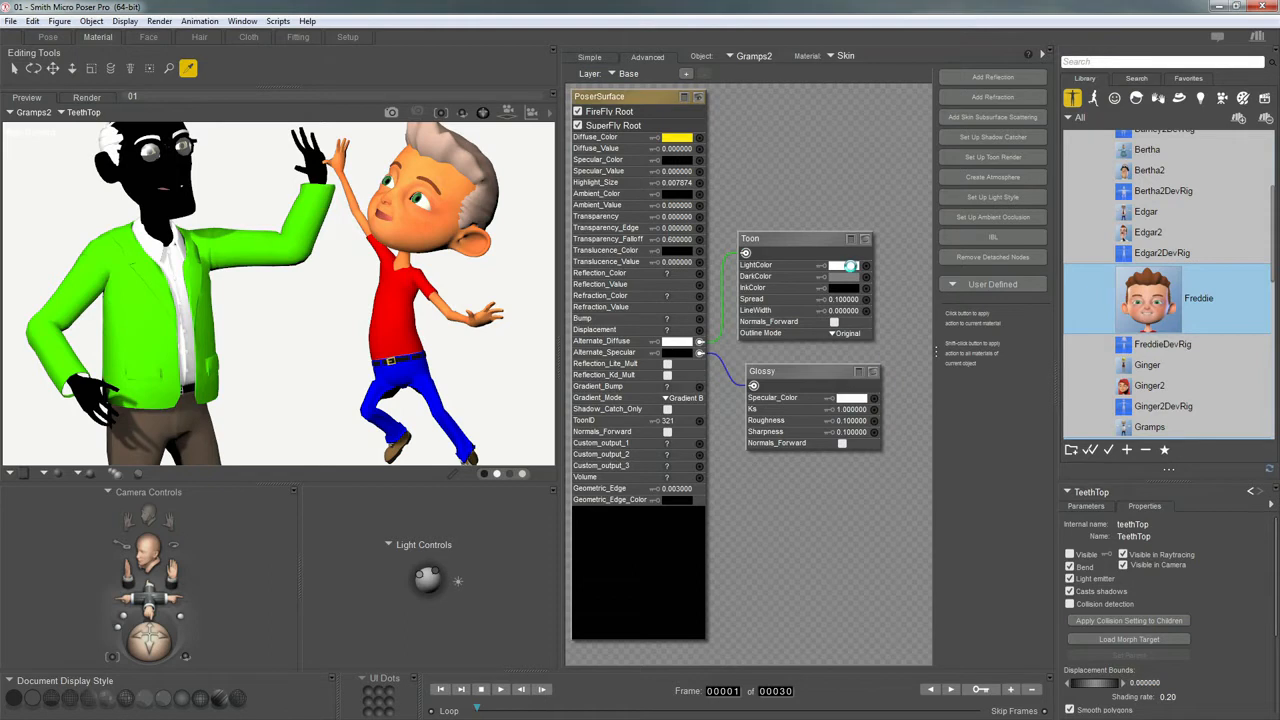
pyautogui.click(680, 353)
pyautogui.click(840, 266)
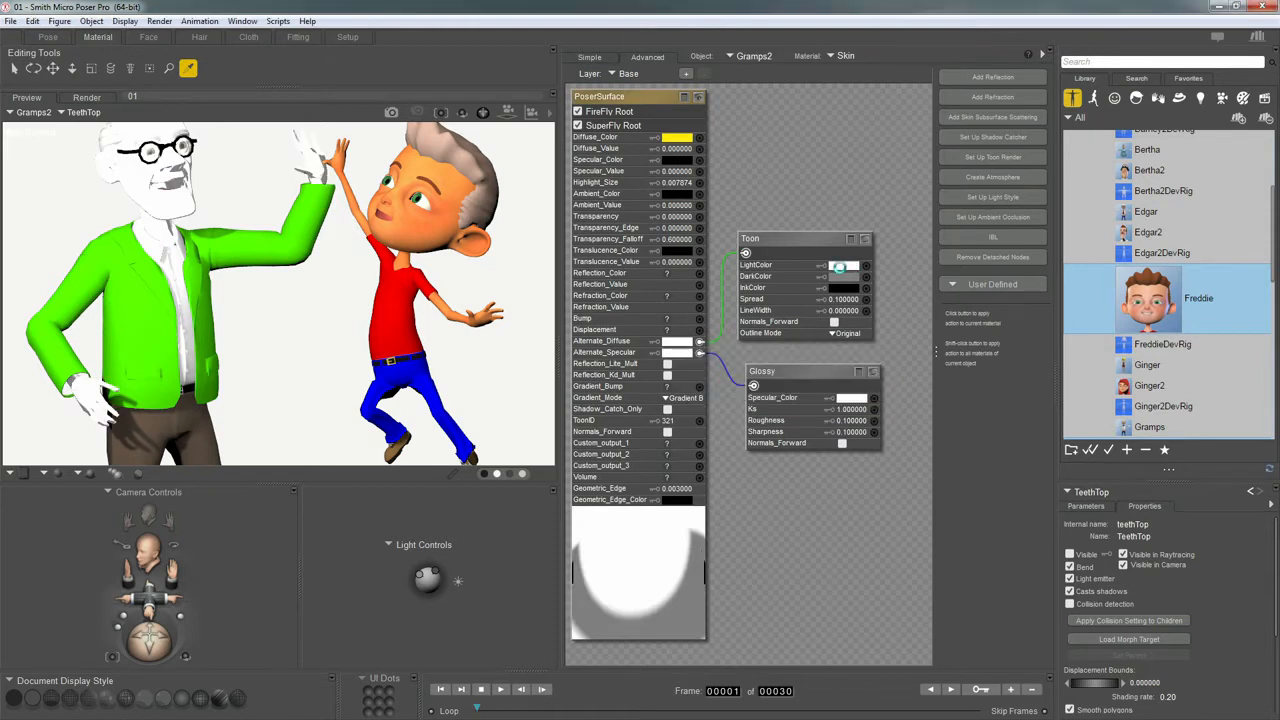
# Step: Rearrange the Toon and Glossy nodes and set the Toon node's LightColor to the yellow sampled from Diffuse_Color
pyautogui.moveTo(798, 239); pyautogui.dragTo(820, 230)
pyautogui.moveTo(797, 375); pyautogui.dragTo(796, 366)
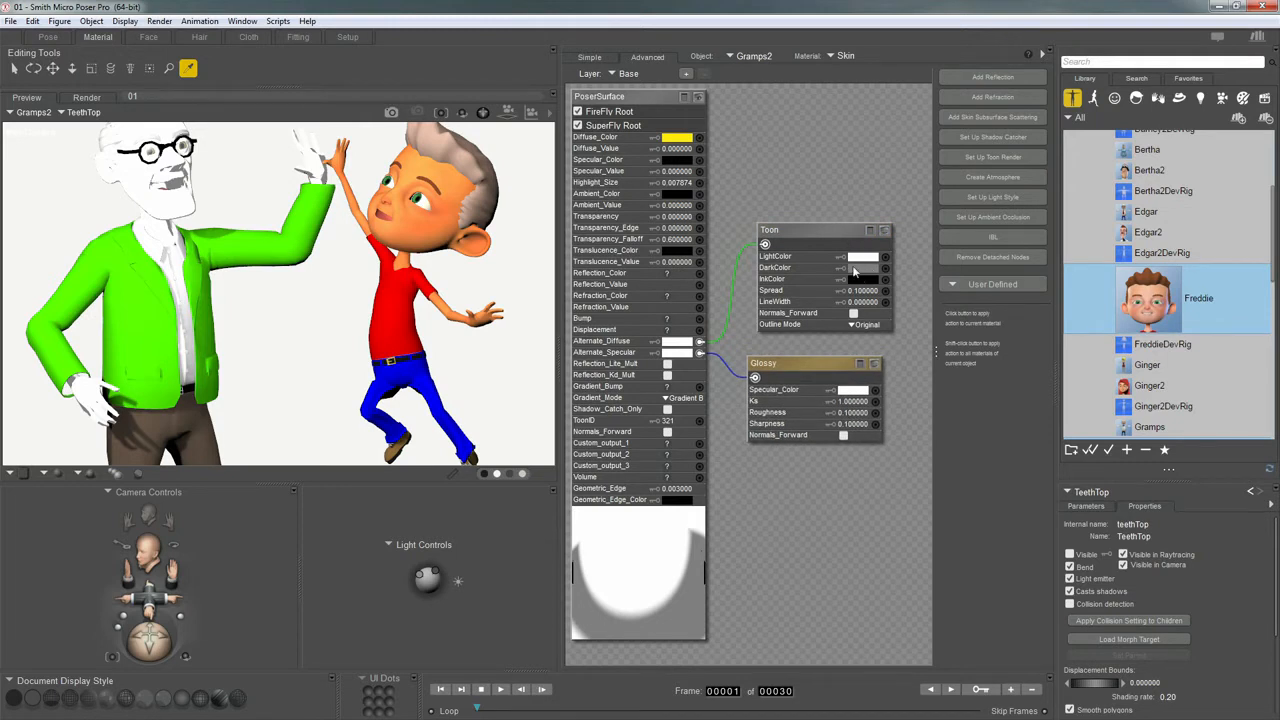
pyautogui.moveTo(842, 230); pyautogui.dragTo(836, 234)
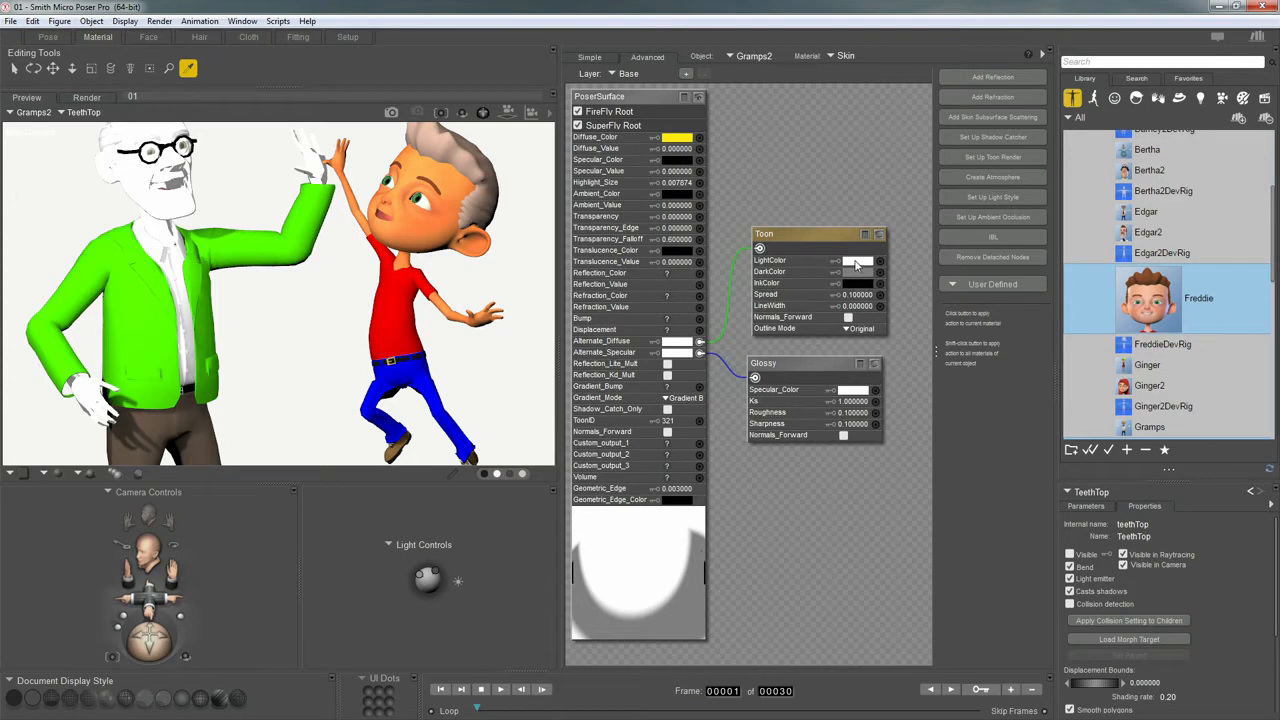
pyautogui.click(856, 263)
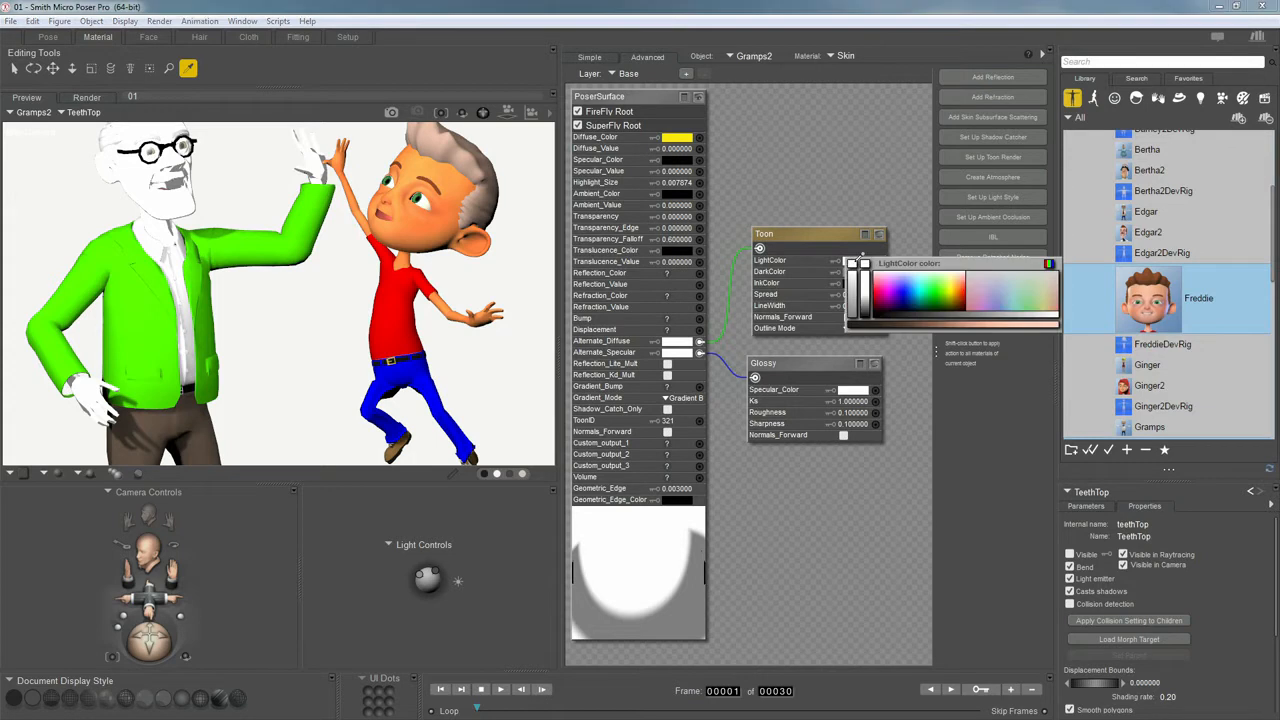
pyautogui.click(689, 134)
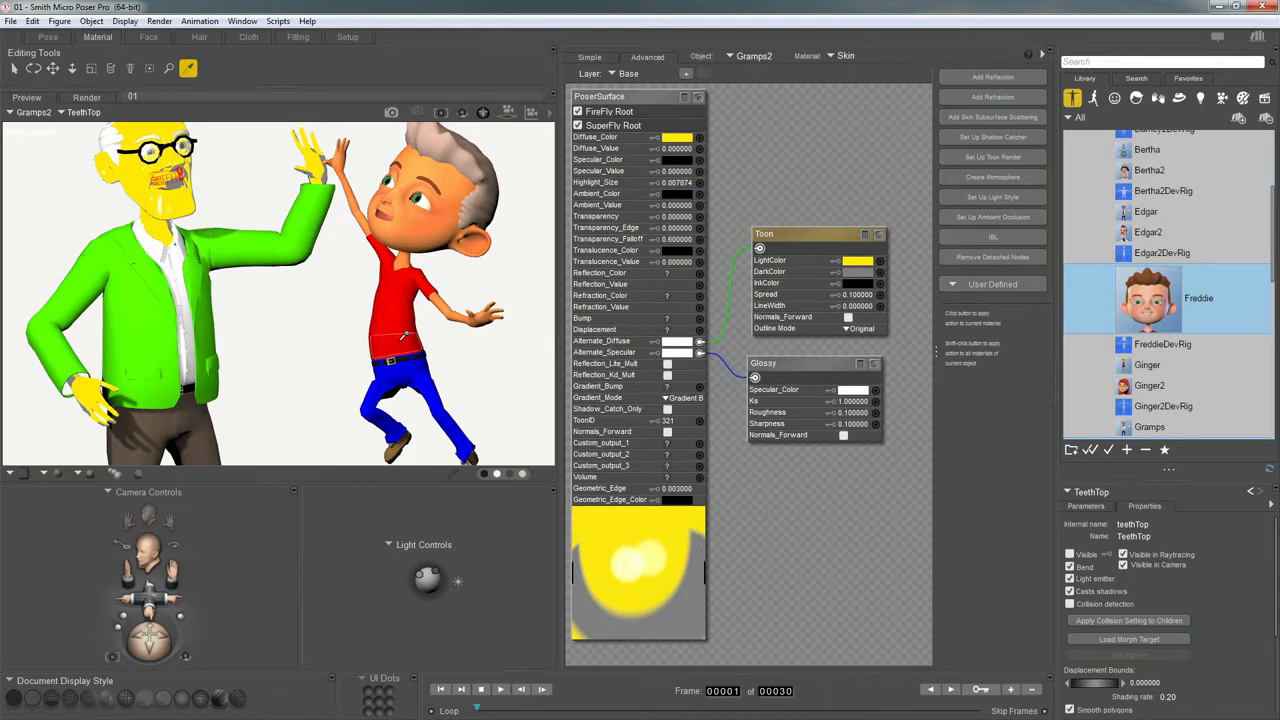
# Step: Set the Toon node's DarkColor to the LightColor yellow and darken it to a dark olive yellow
pyautogui.hotkey('ctrl', '=')
pyautogui.scroll(-7, 399, 346)
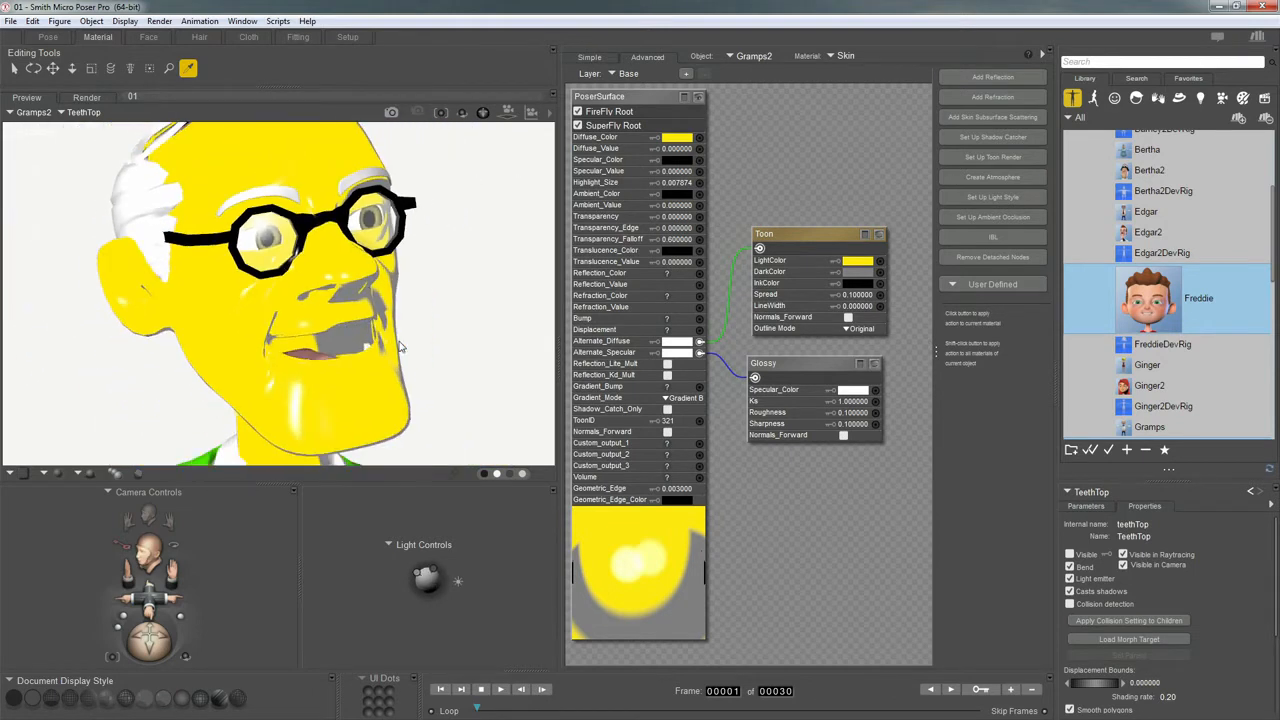
pyautogui.scroll(-3, 399, 346)
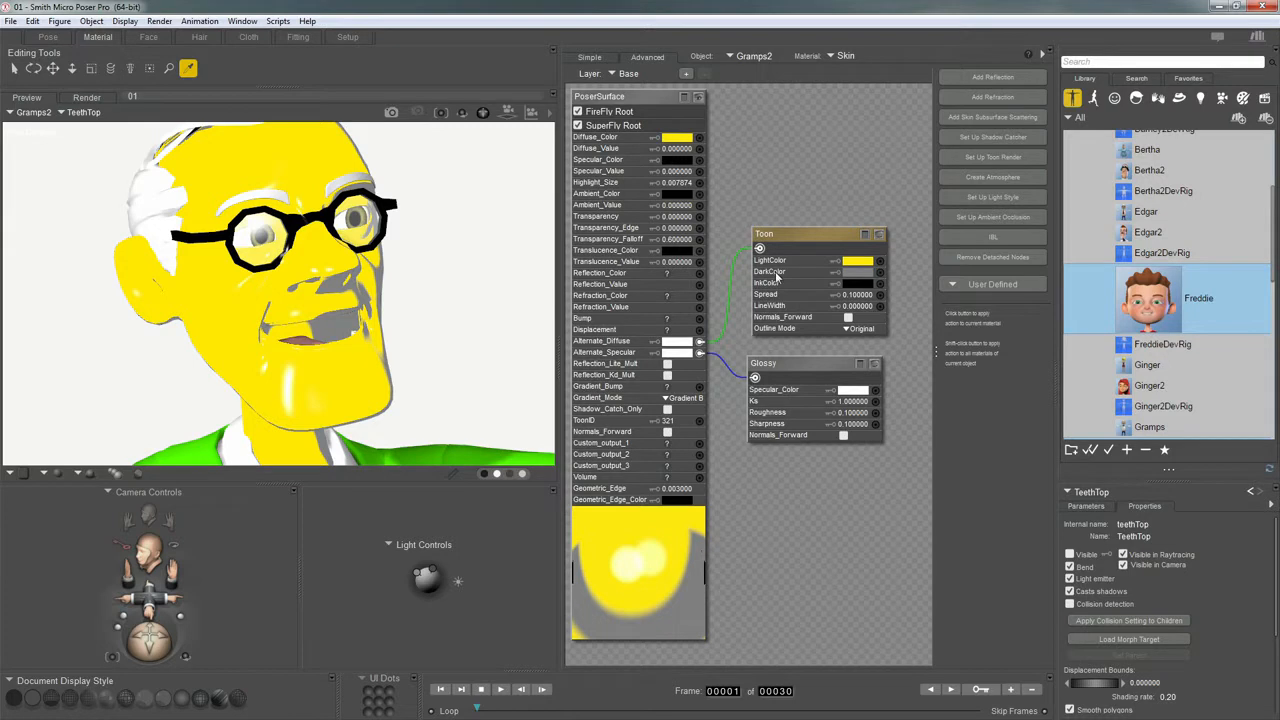
pyautogui.click(867, 277)
pyautogui.click(857, 259)
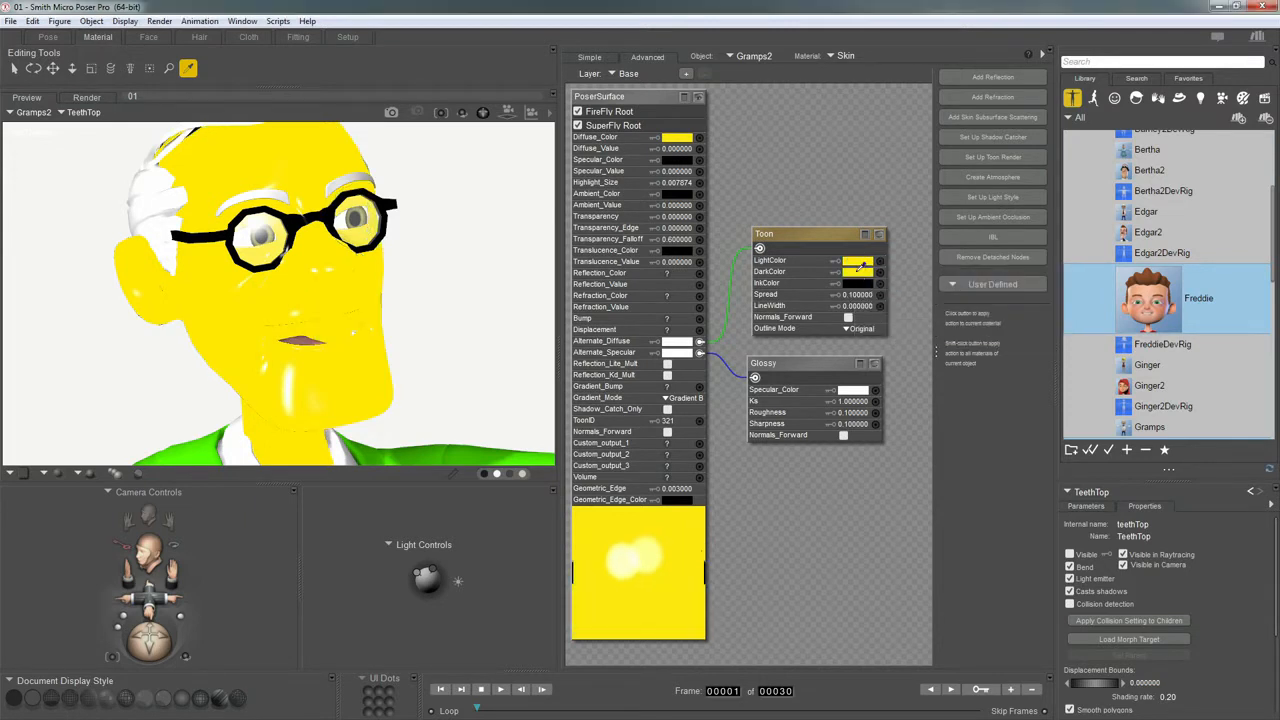
pyautogui.click(860, 273)
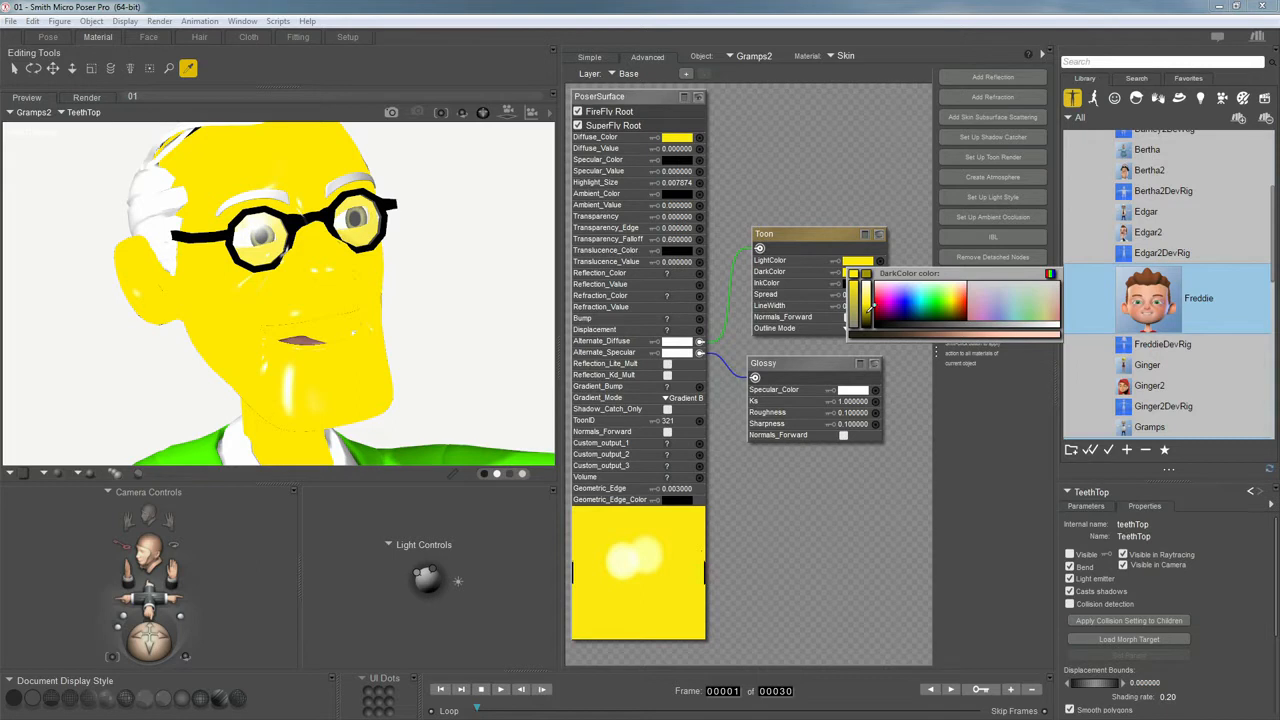
pyautogui.click(867, 310)
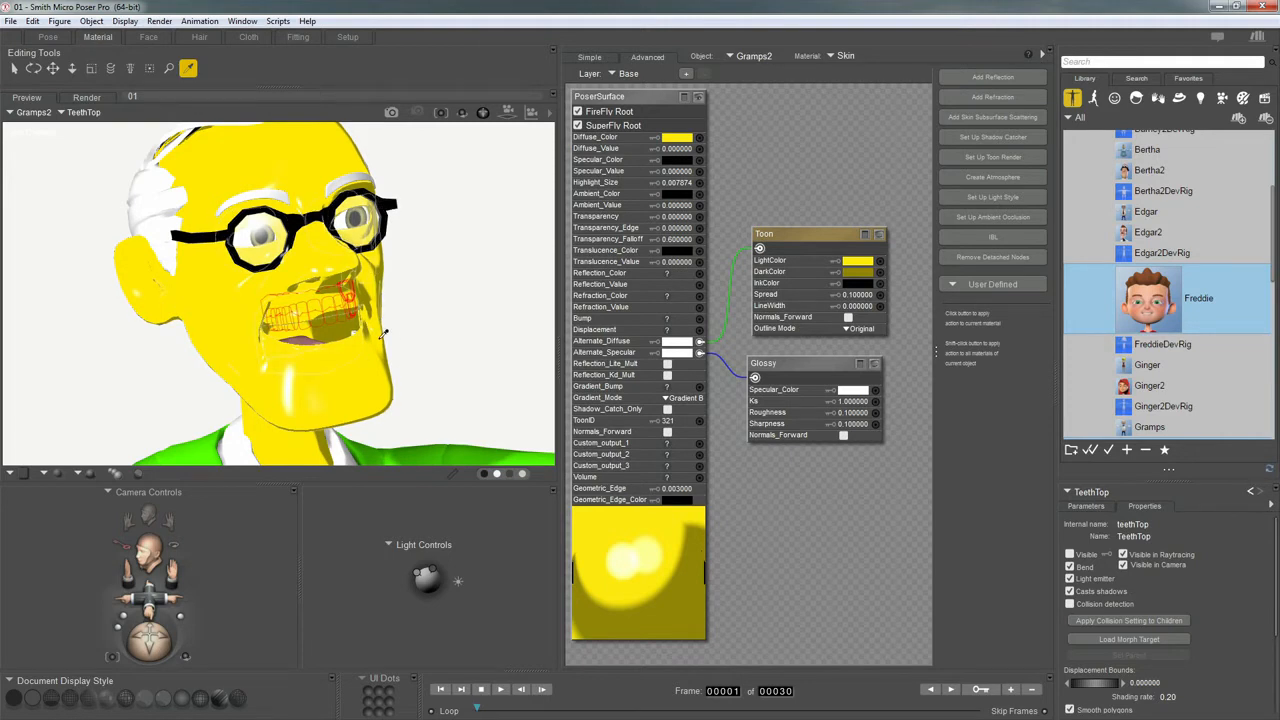
# Step: Try Spread values of 1, 0.5 and 0.1 on the Toon node to compare shading transitions on the face
pyautogui.moveTo(816, 236); pyautogui.dragTo(813, 227)
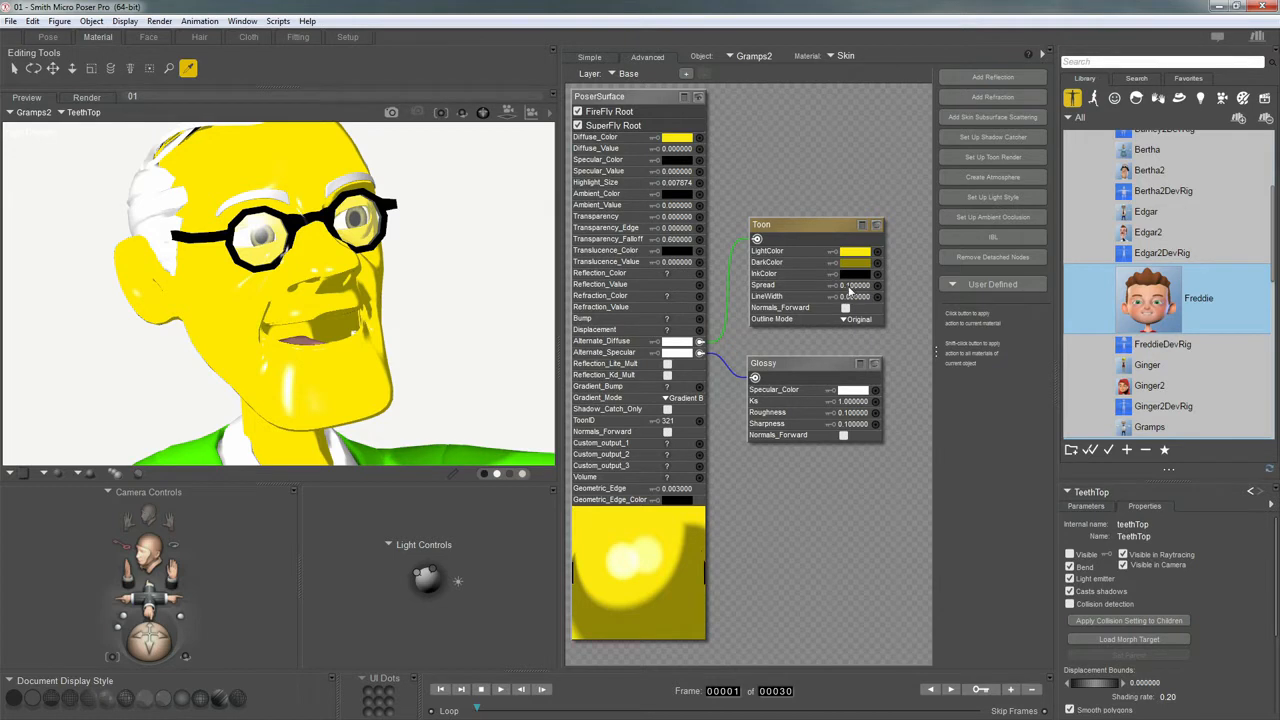
pyautogui.click(853, 286)
pyautogui.write('1')
pyautogui.press('Return')
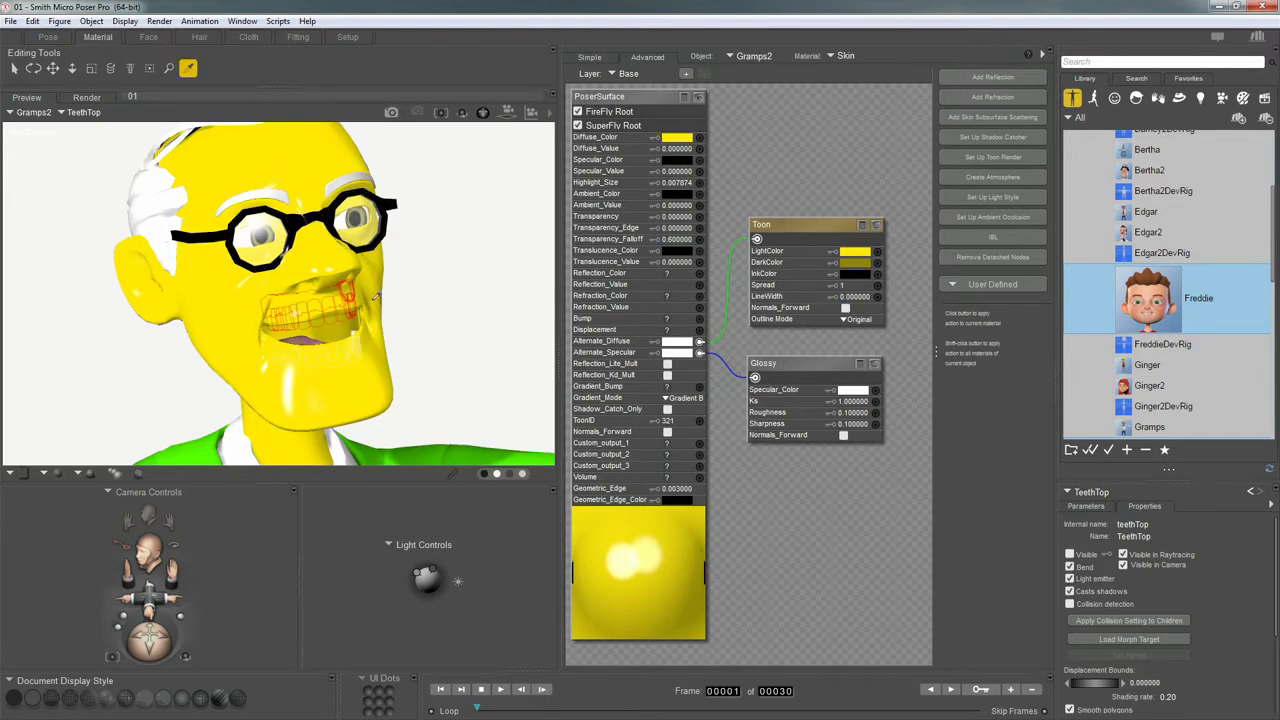
pyautogui.click(848, 290)
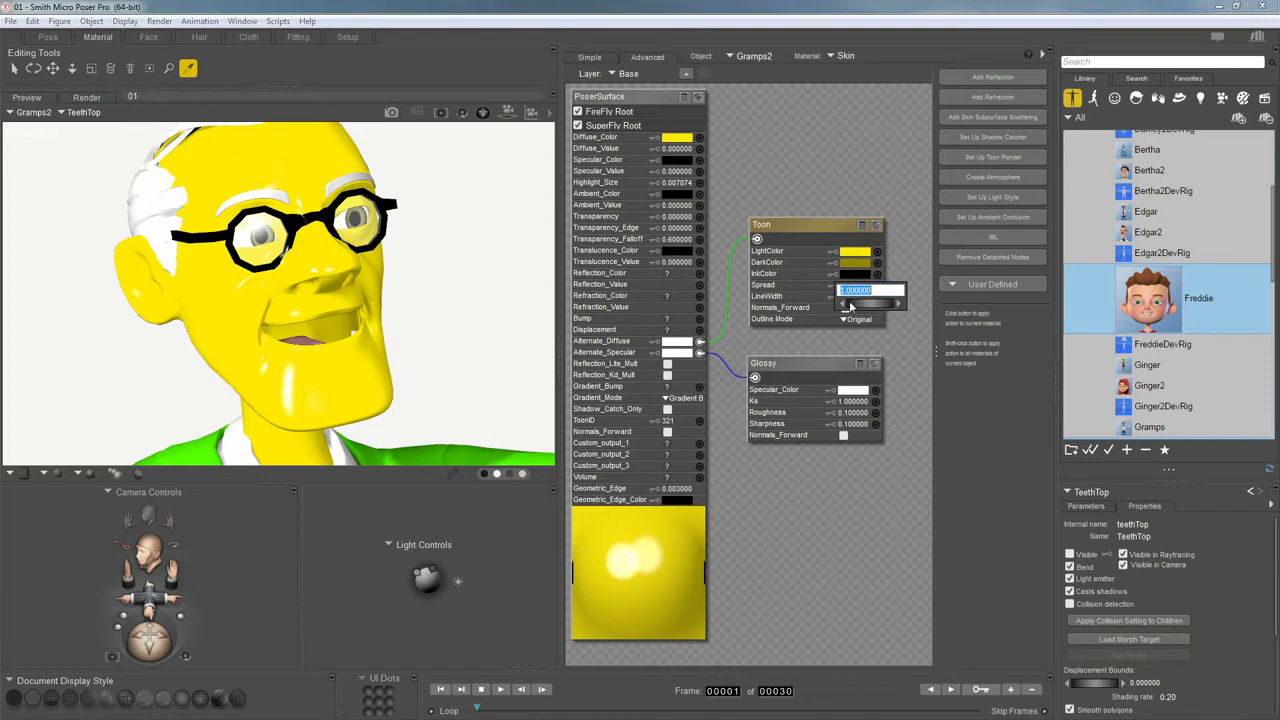
pyautogui.write('1')
pyautogui.write('5')
pyautogui.press('Return')
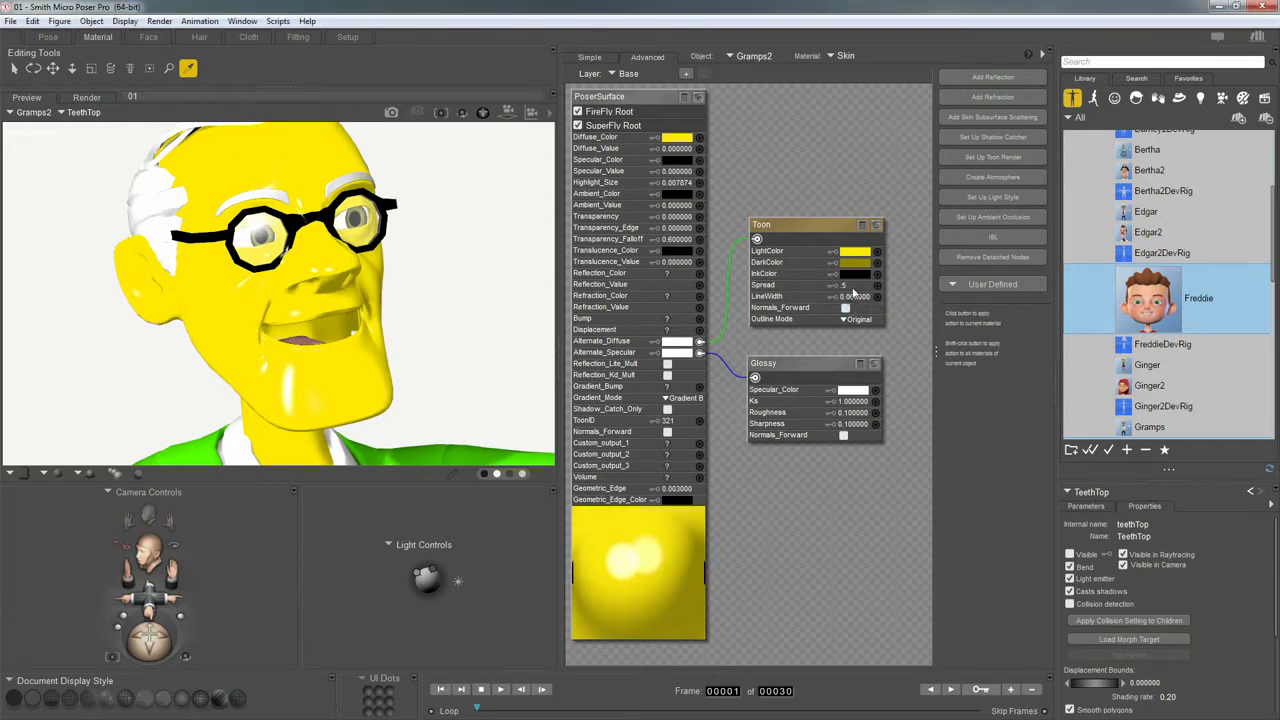
pyautogui.click(853, 290)
pyautogui.write('.1')
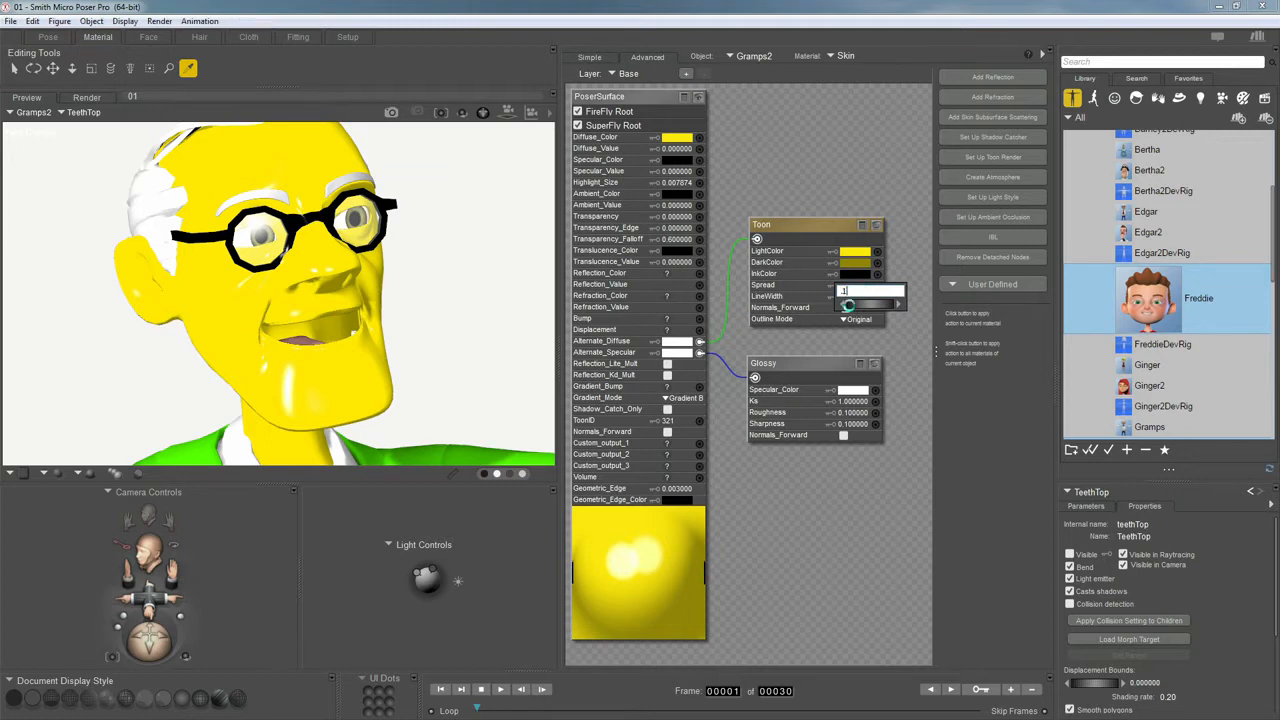
pyautogui.press('Return')
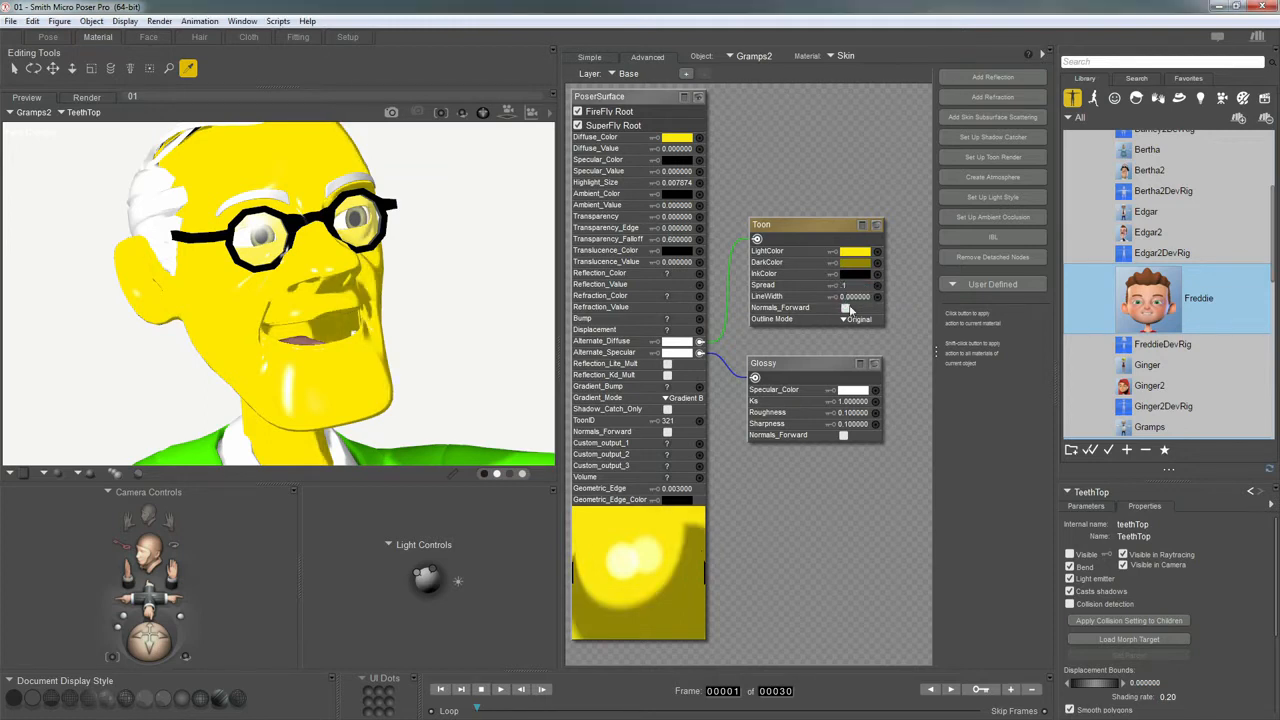
# Step: Set the Toon node's Spread to 0.01
pyautogui.click(853, 291)
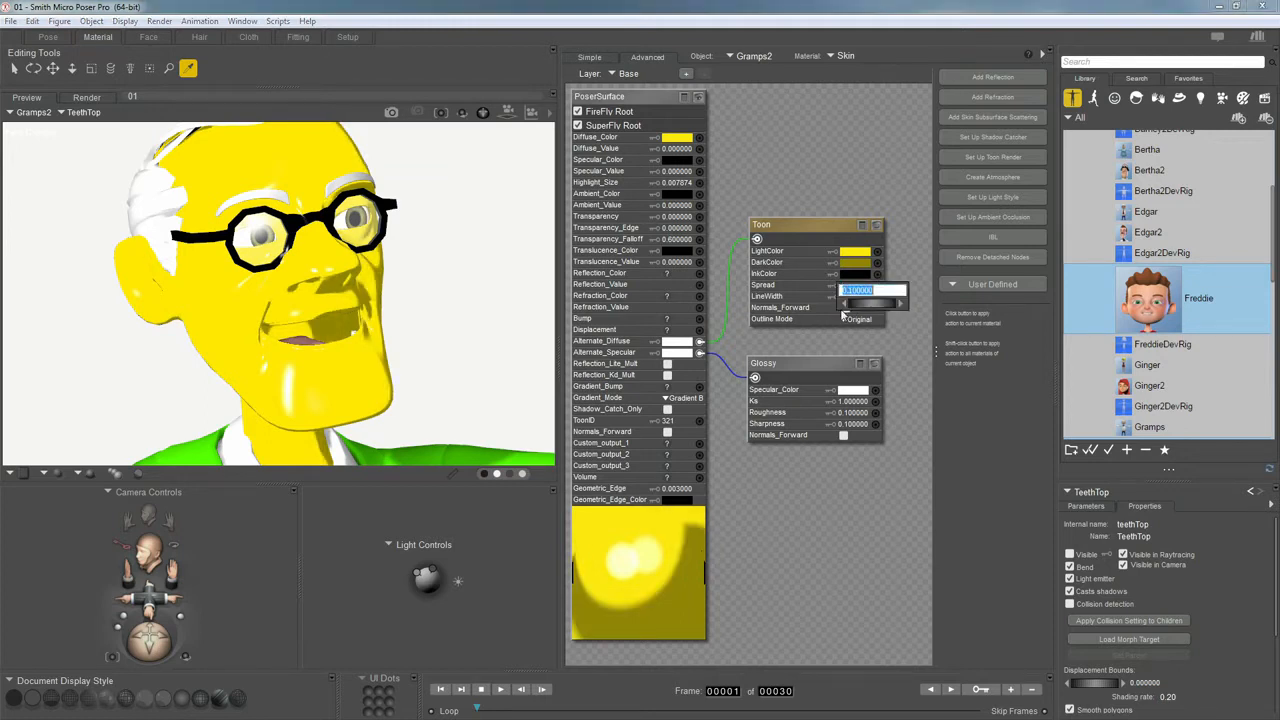
pyautogui.write('.01')
pyautogui.press('Return')
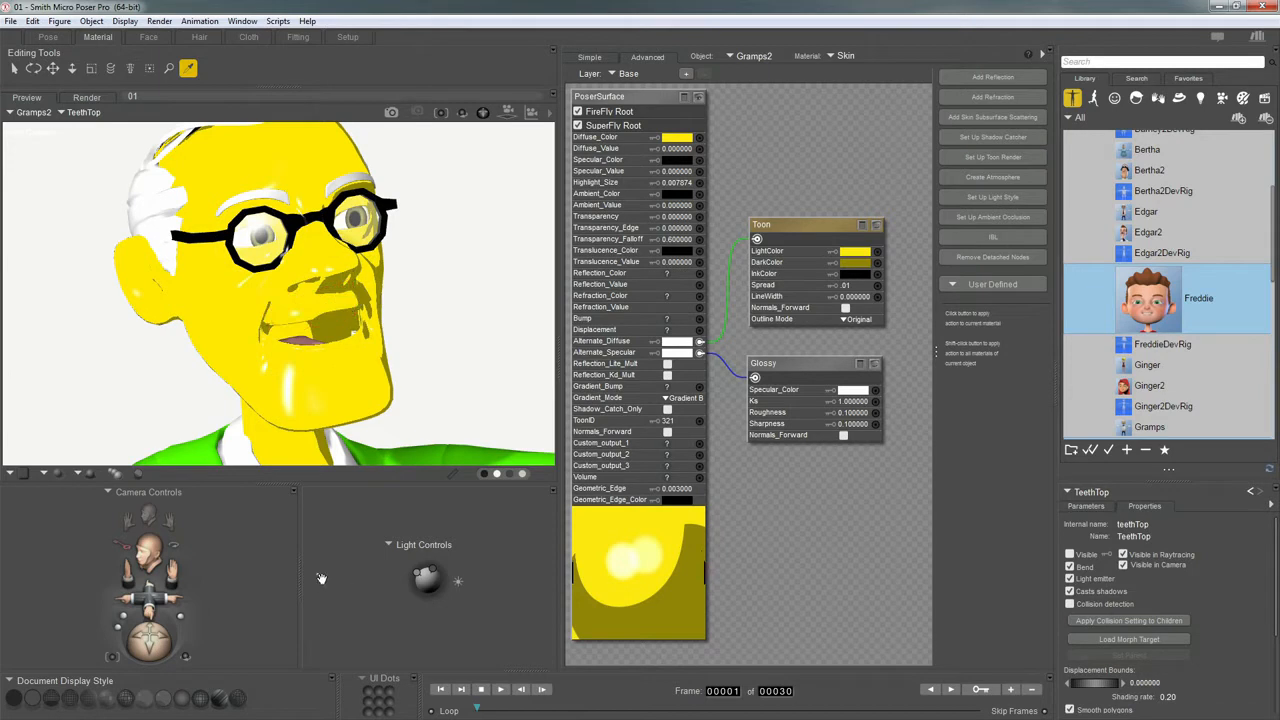
# Step: Reposition Light 1 to shift the shading on the older man's face, and reopen his Skin material
pyautogui.click(418, 576)
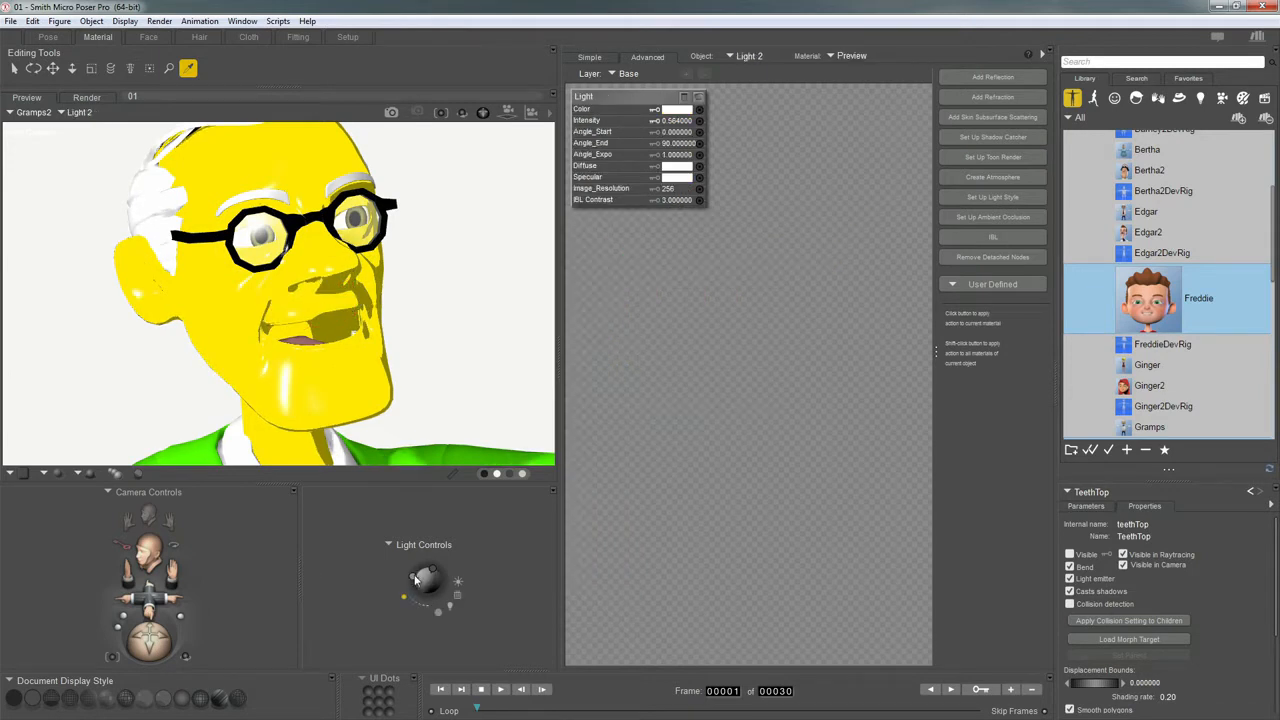
pyautogui.moveTo(427, 573)
pyautogui.mouseDown()
pyautogui.moveTo(402, 594)
pyautogui.moveTo(425, 580)
pyautogui.moveTo(414, 565)
pyautogui.mouseUp()
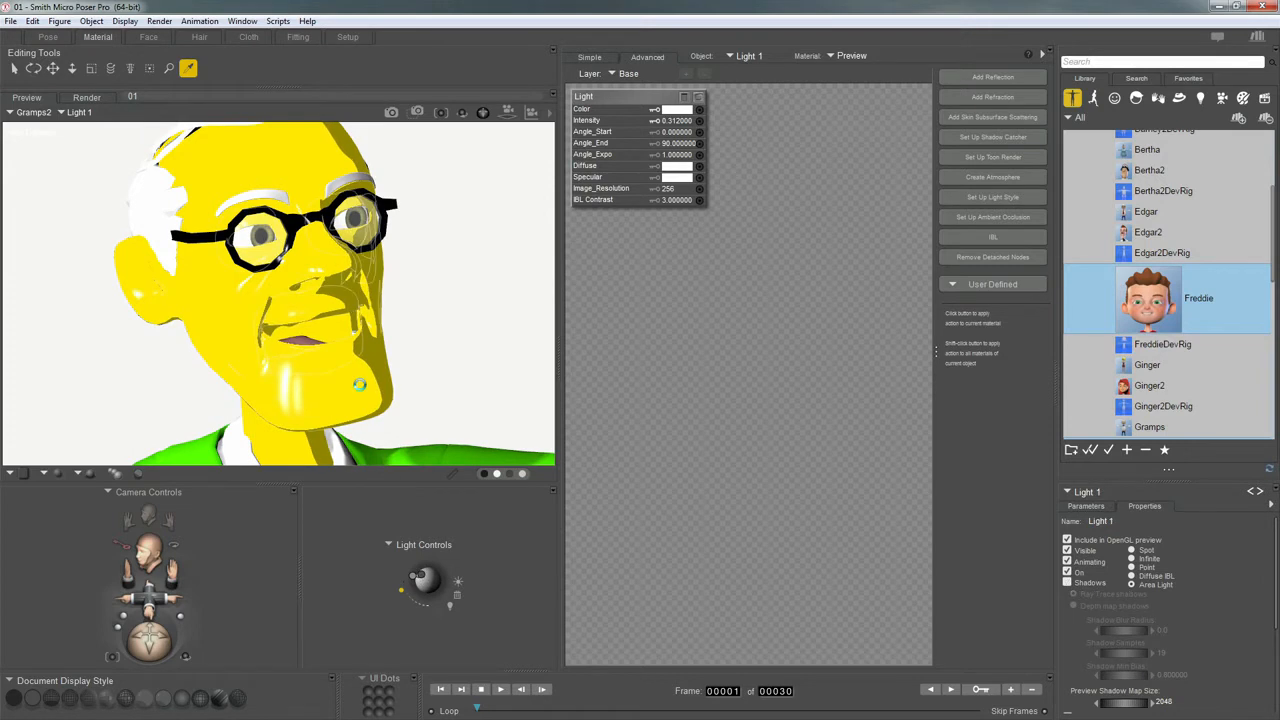
pyautogui.click(362, 380)
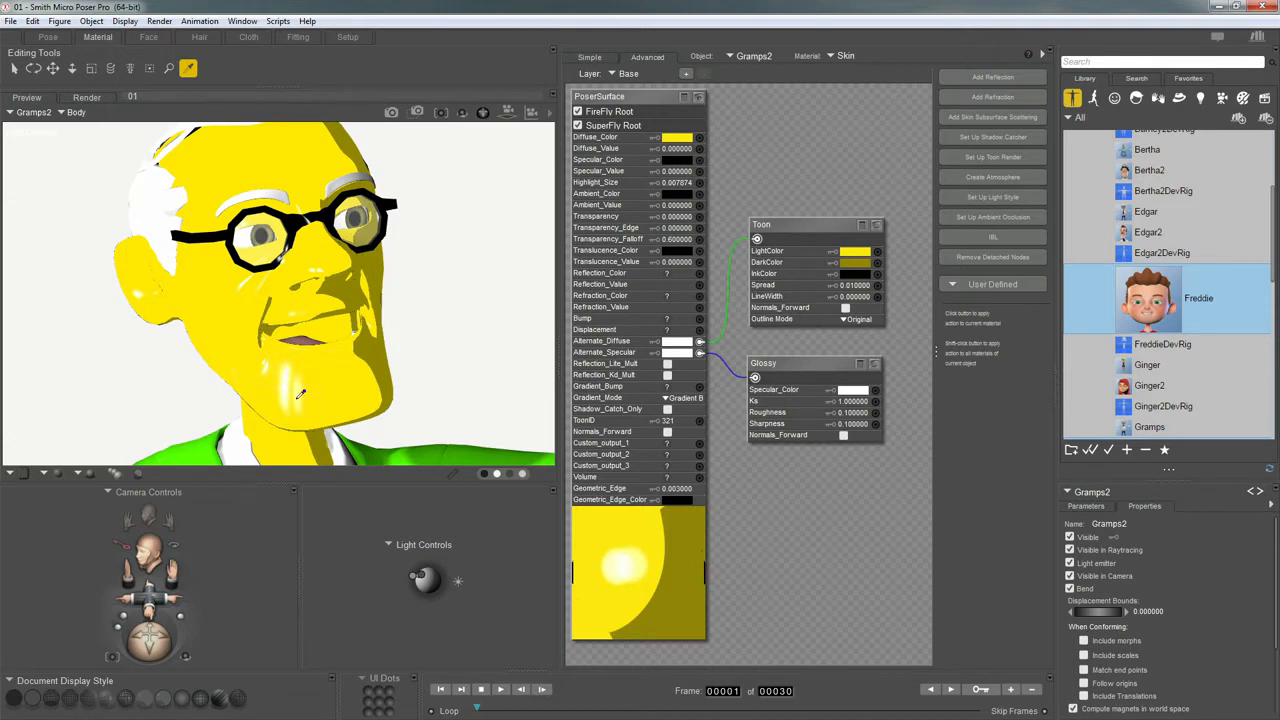
# Step: Delete the Glossy node from the Skin material and set the Toon node's LineWidth to 0.5
pyautogui.moveTo(781, 365); pyautogui.dragTo(789, 357)
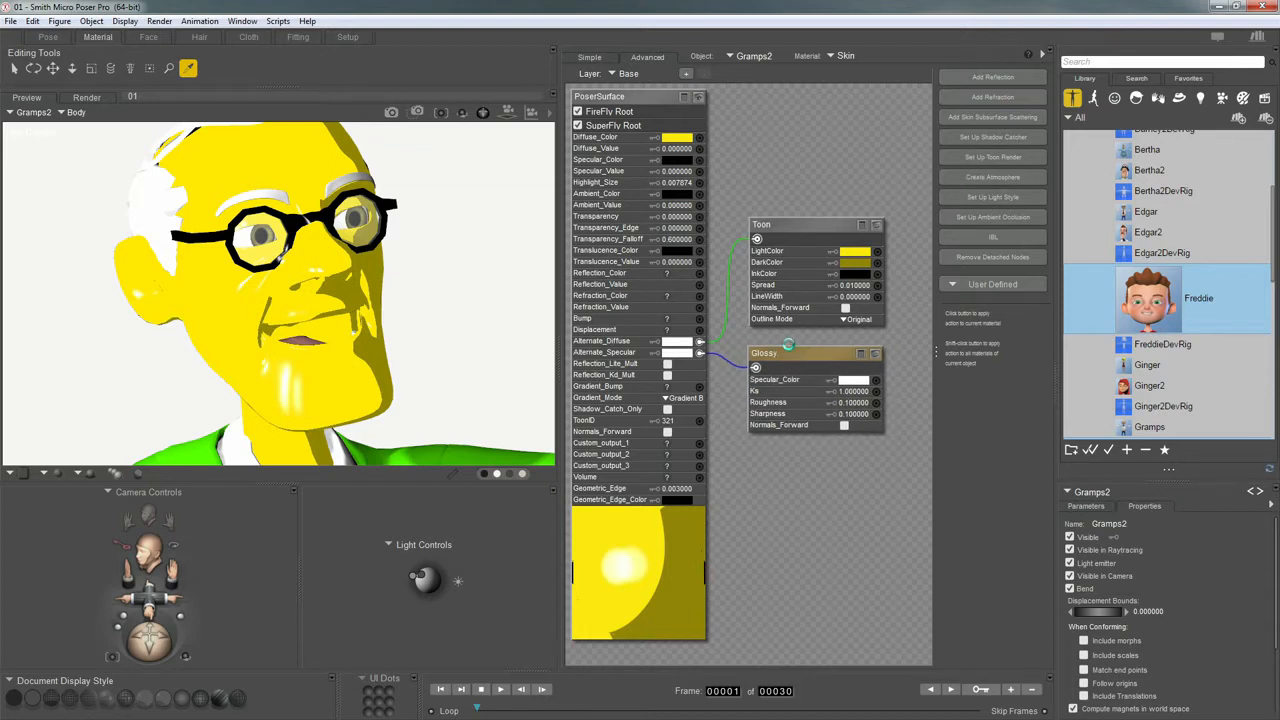
pyautogui.press('Delete')
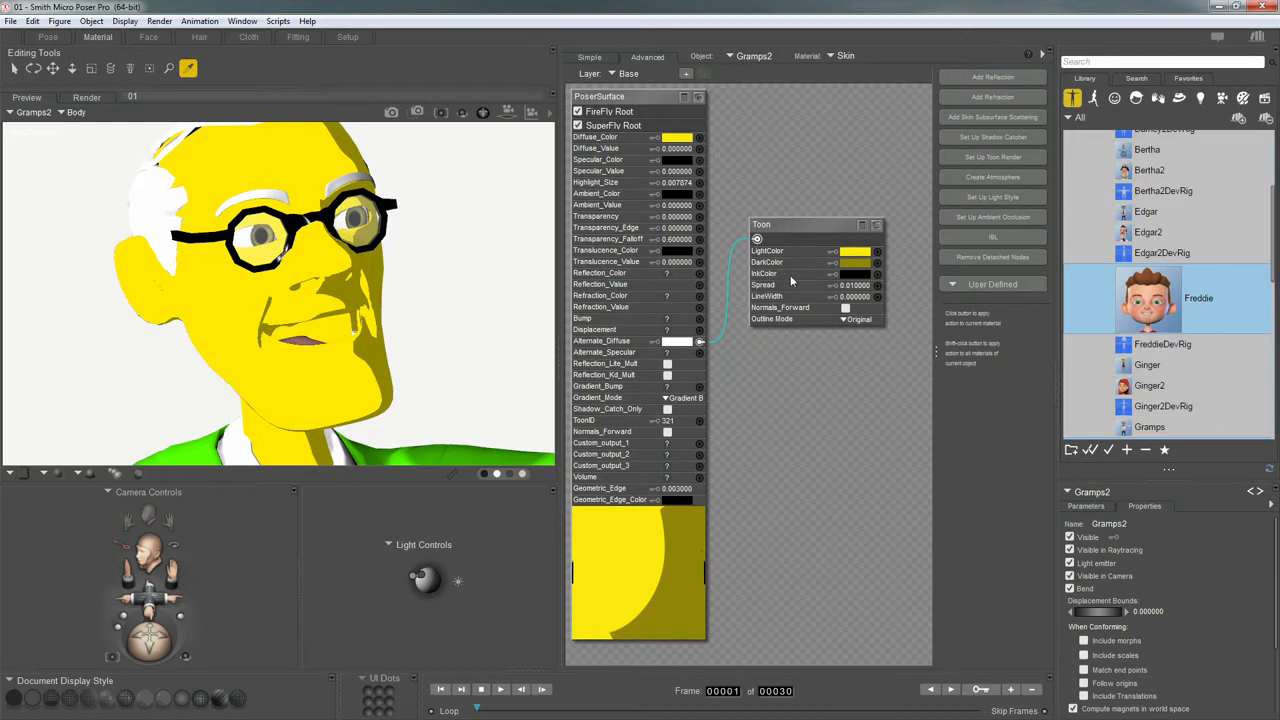
pyautogui.click(850, 298)
pyautogui.write('.5')
pyautogui.press('Return')
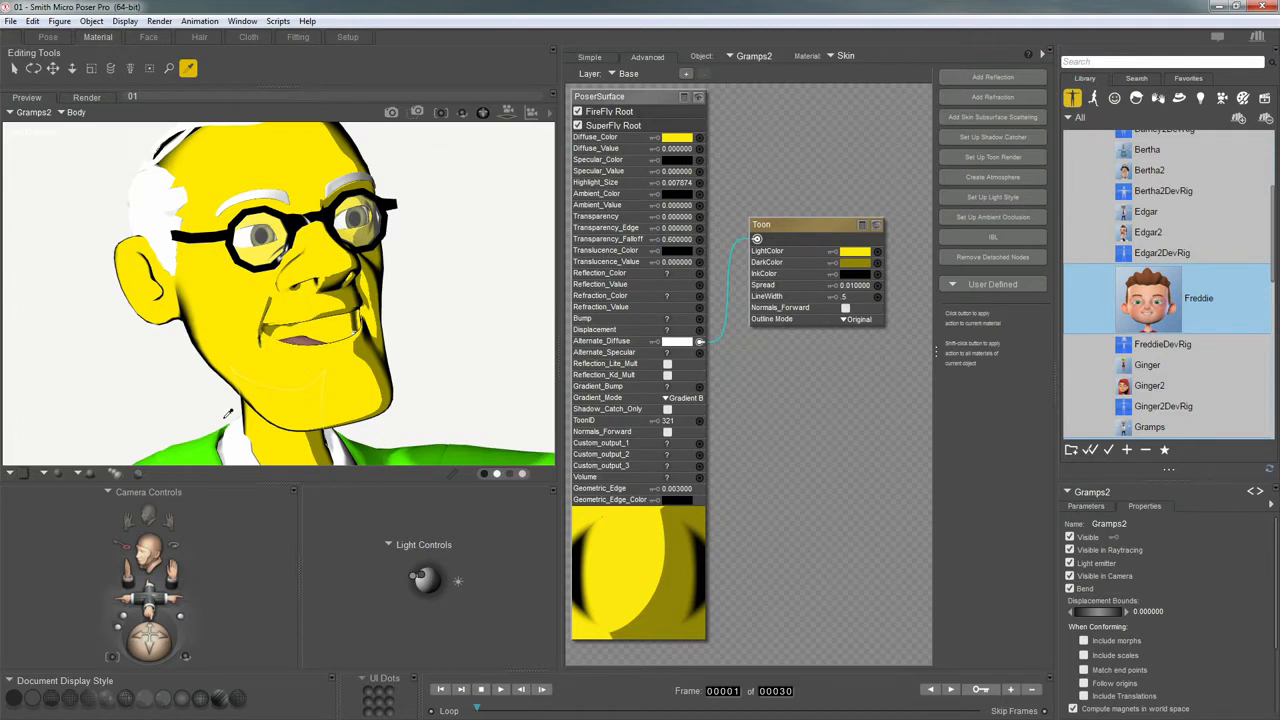
# Step: Set the Toon node's InkColor to the LightColor yellow and lighten it to a pale yellow
pyautogui.moveTo(824, 226); pyautogui.dragTo(810, 229)
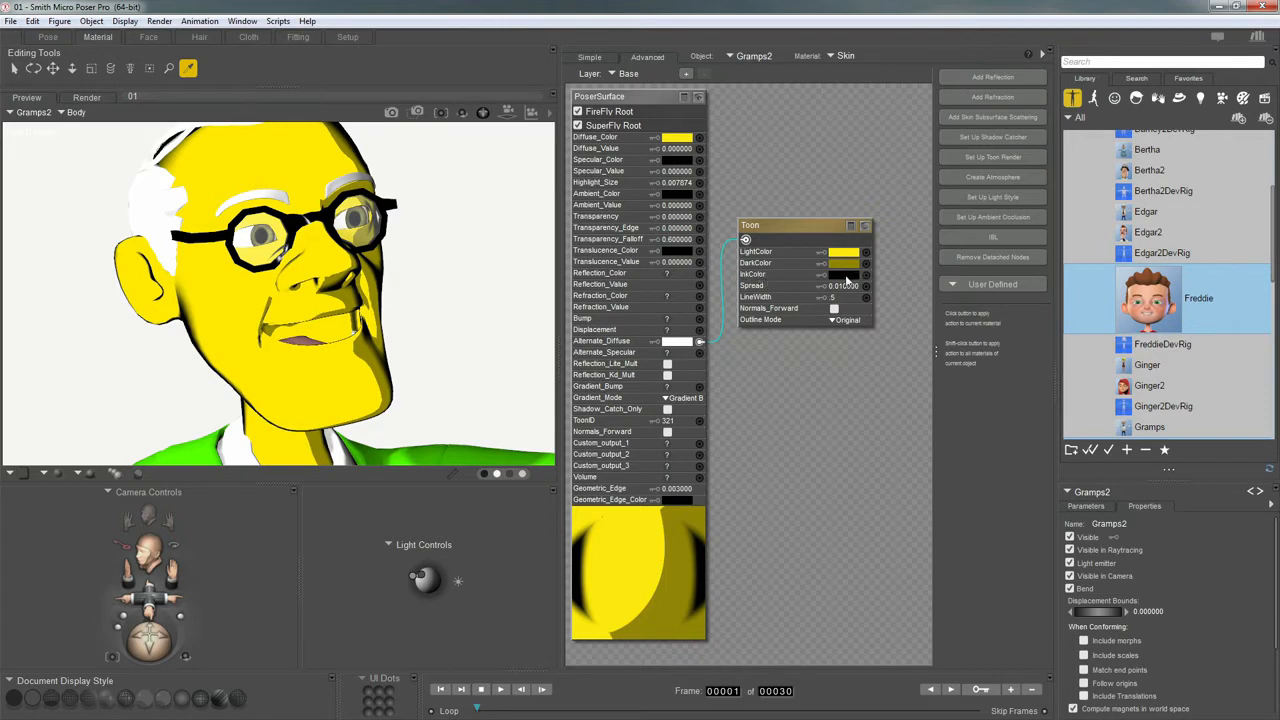
pyautogui.click(851, 277)
pyautogui.click(848, 251)
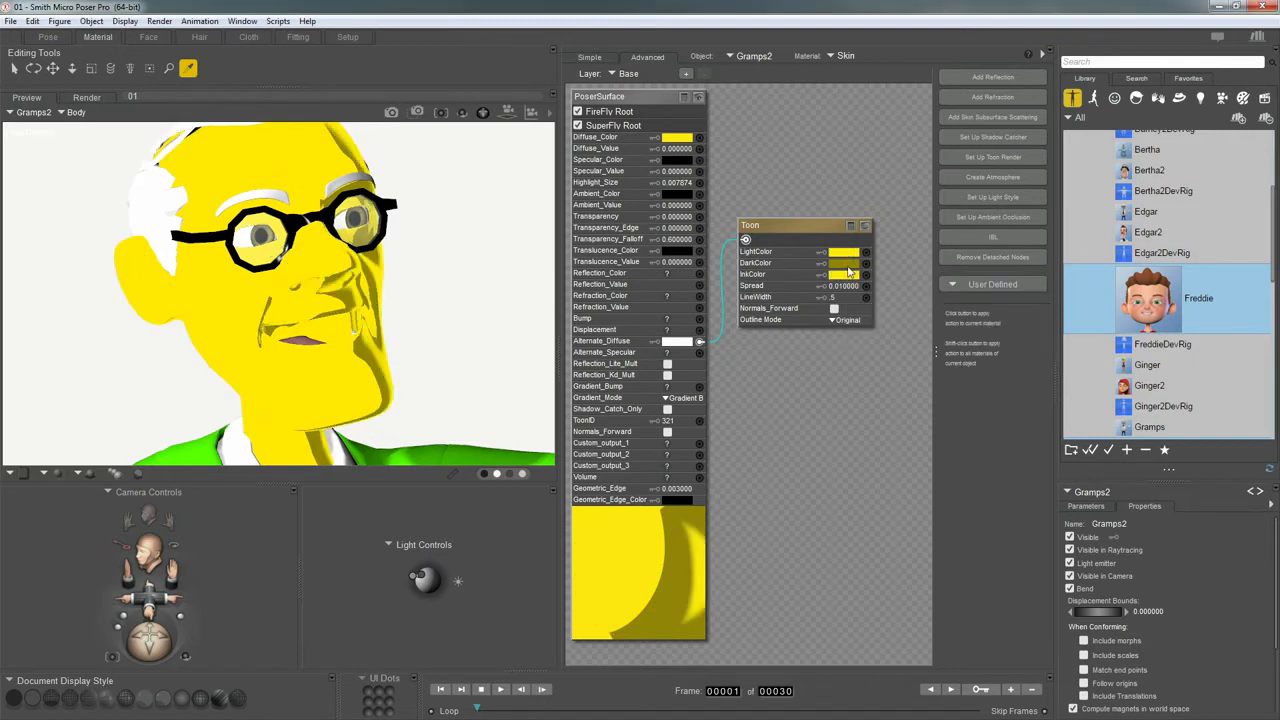
pyautogui.click(843, 276)
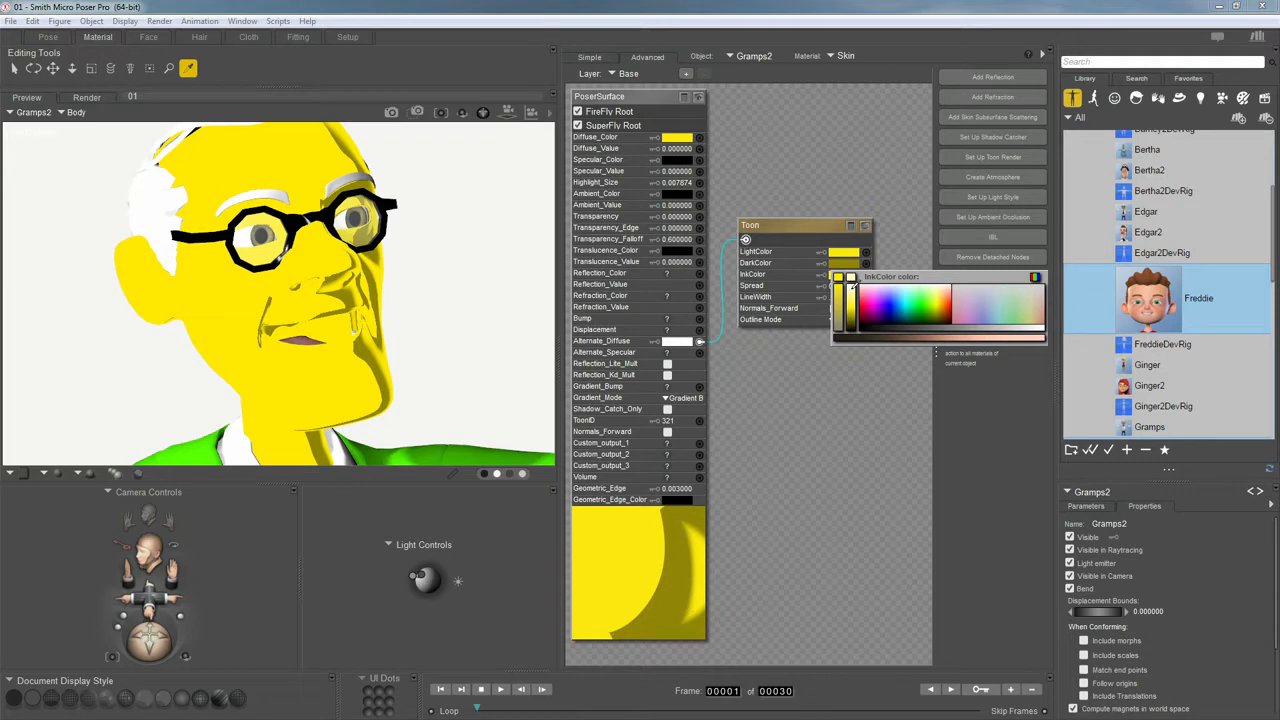
pyautogui.click(852, 289)
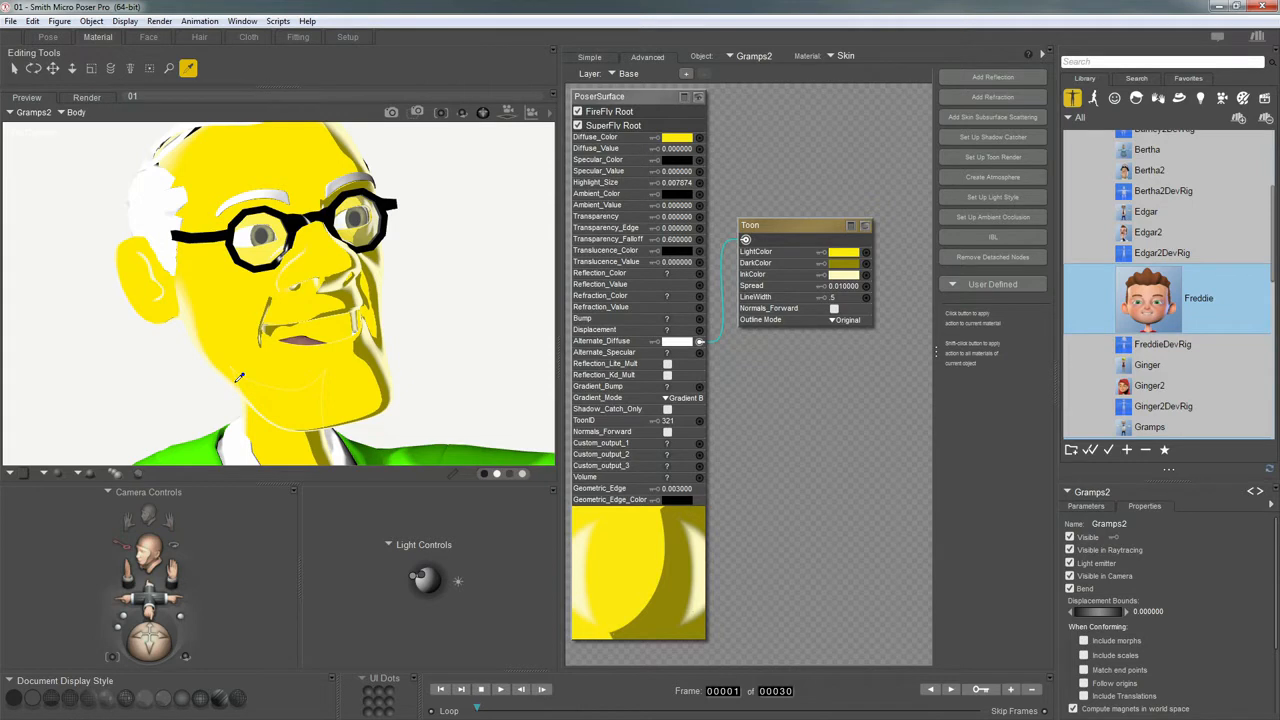
# Step: Examine the LightColor, DarkColor and InkColor swatches of the Toon node on the older man's skin
pyautogui.moveTo(787, 229); pyautogui.dragTo(781, 224)
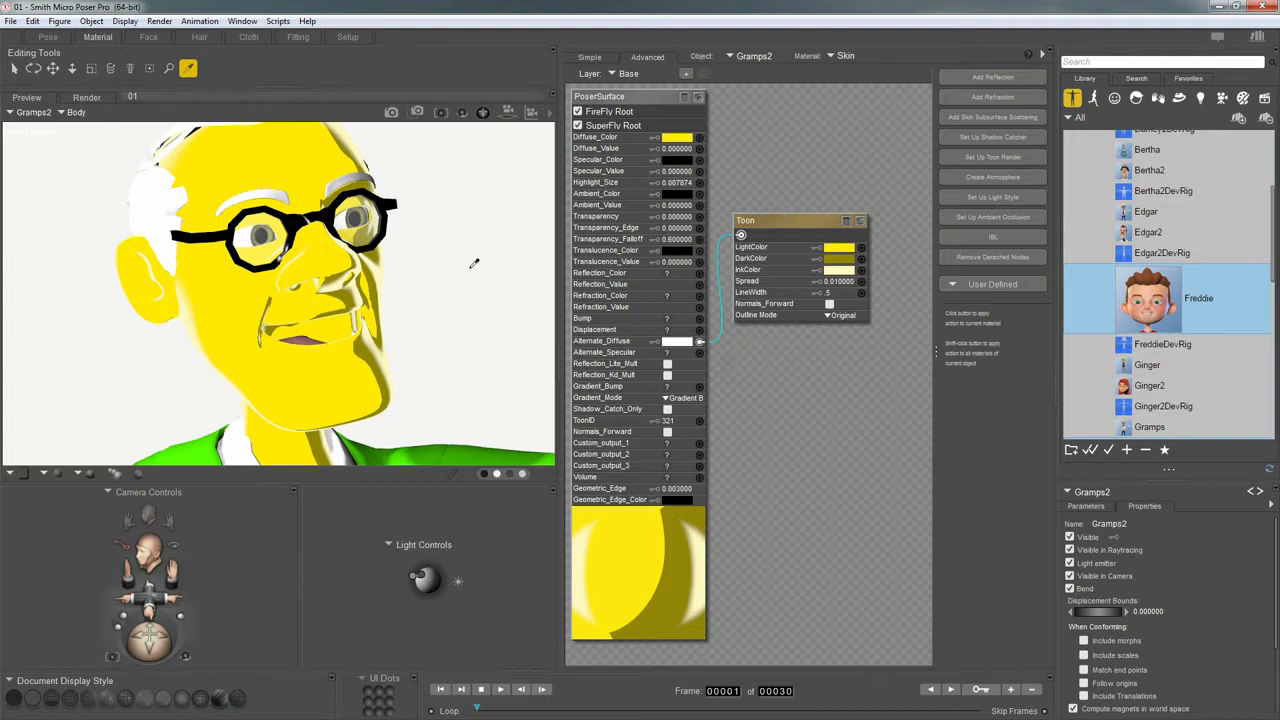
pyautogui.click(840, 250)
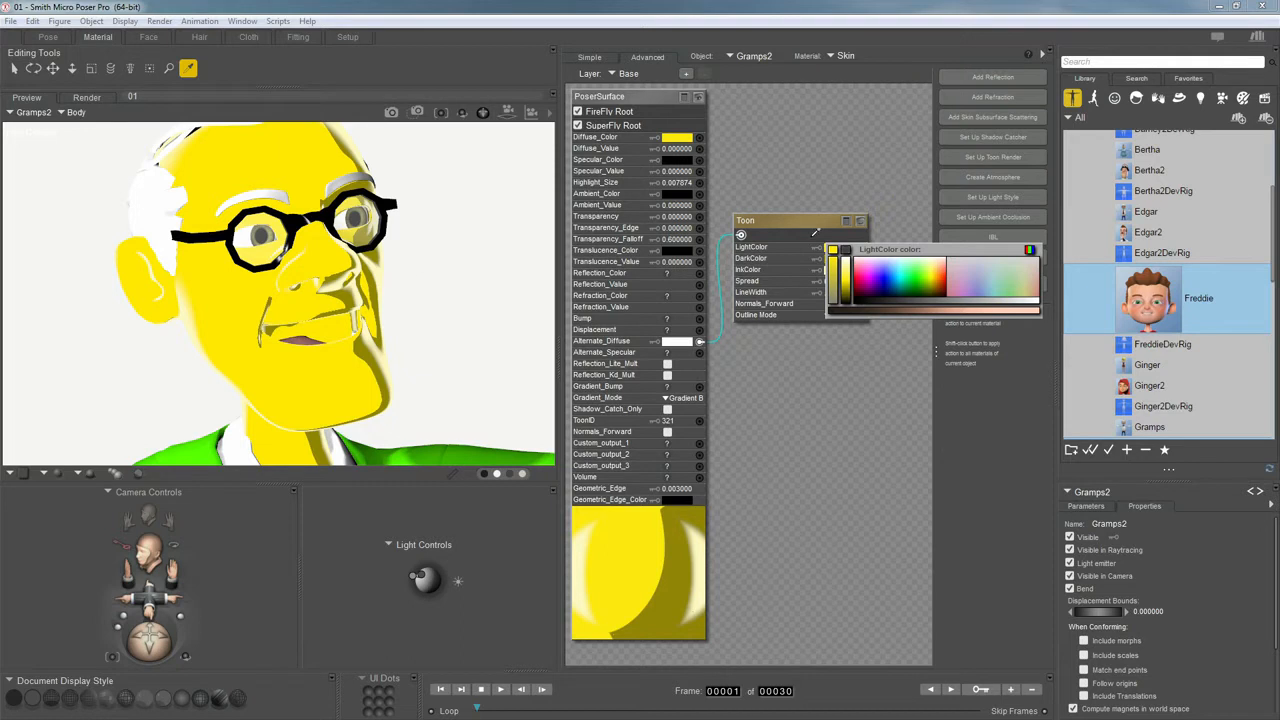
pyautogui.click(840, 250)
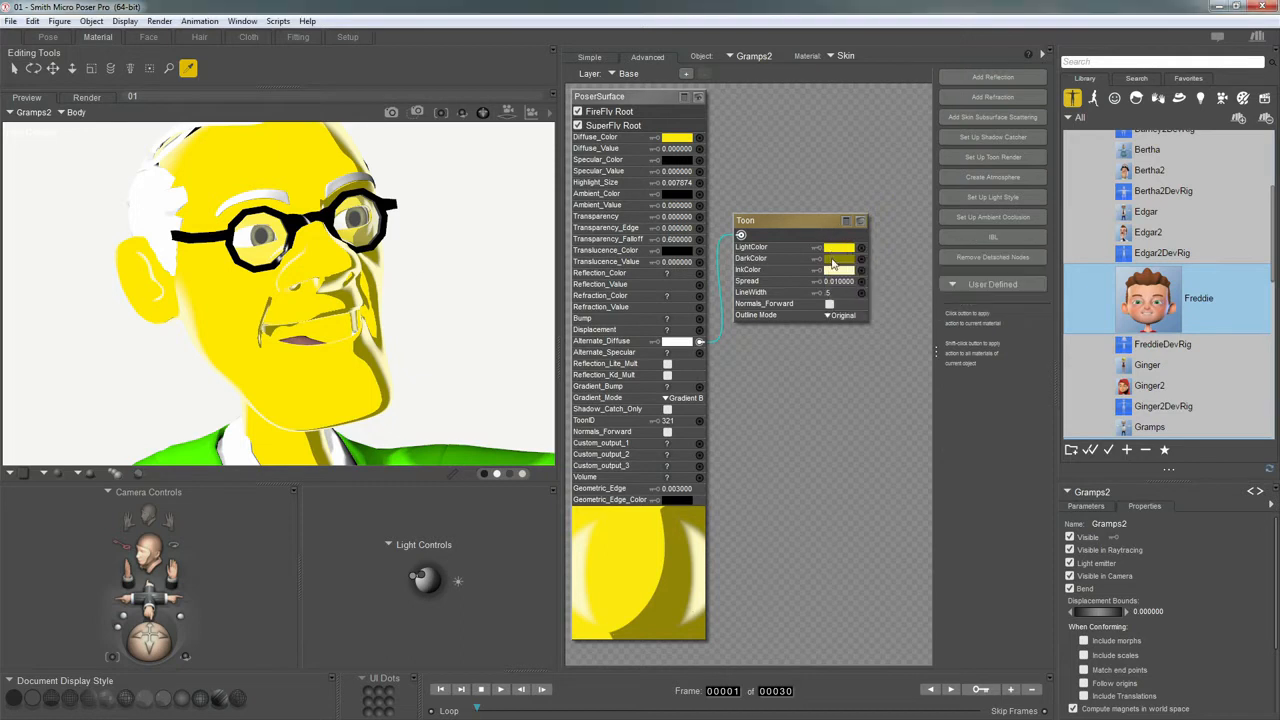
pyautogui.click(835, 261)
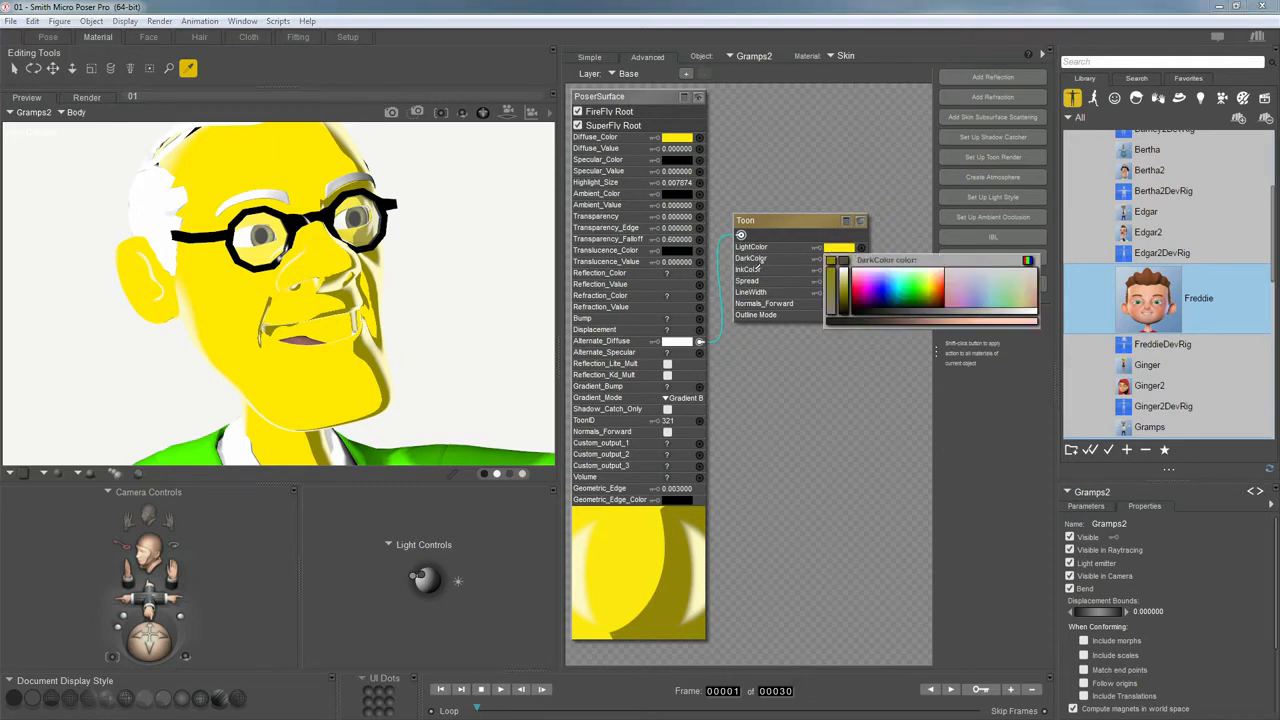
pyautogui.click(838, 258)
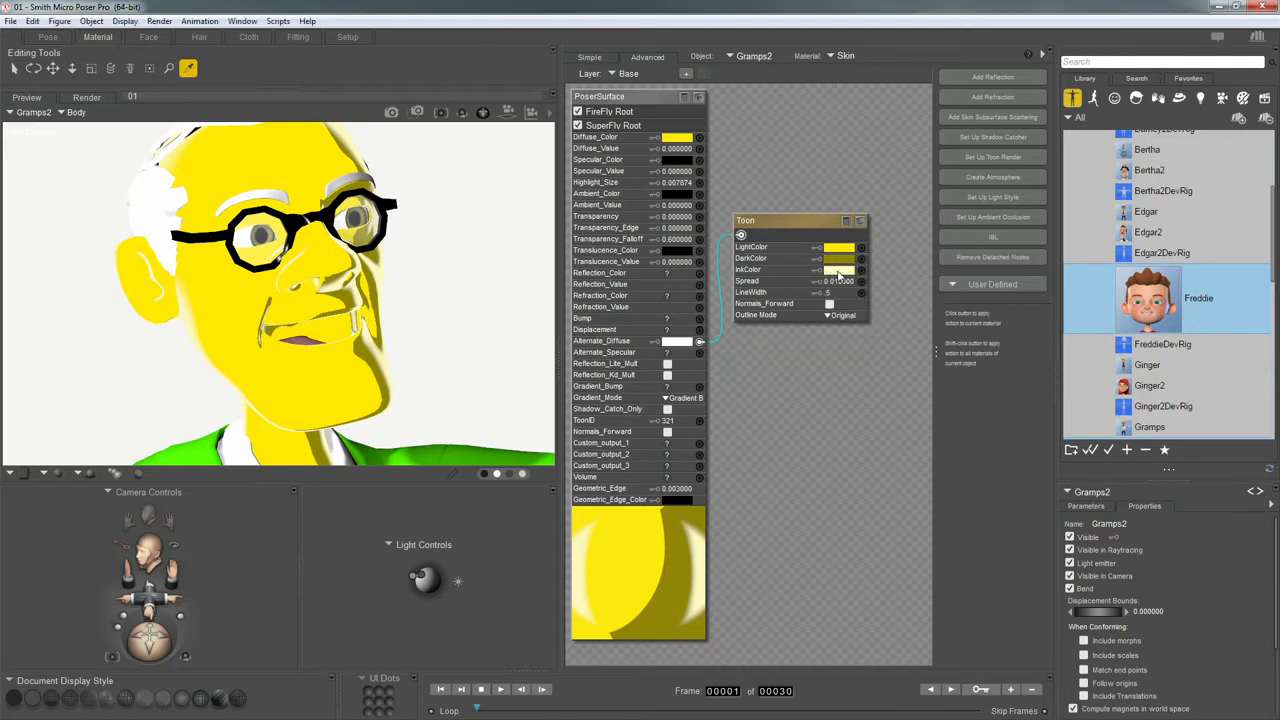
pyautogui.click(838, 270)
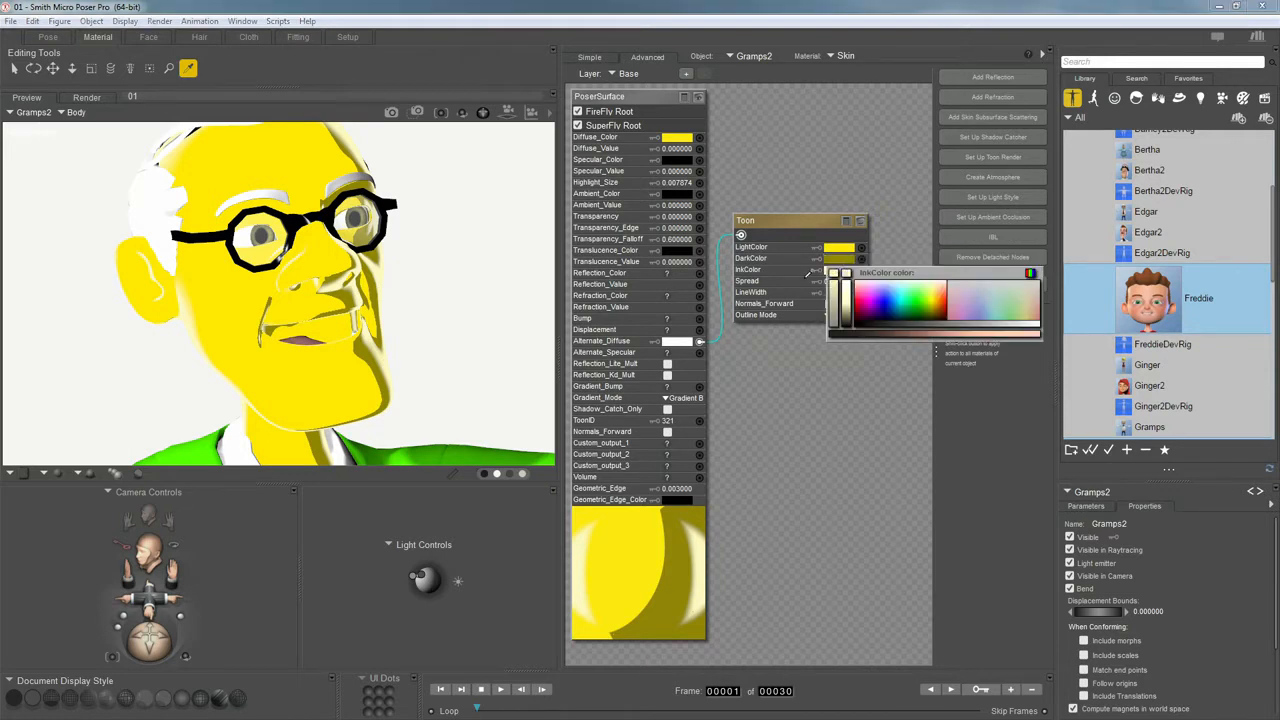
pyautogui.click(838, 276)
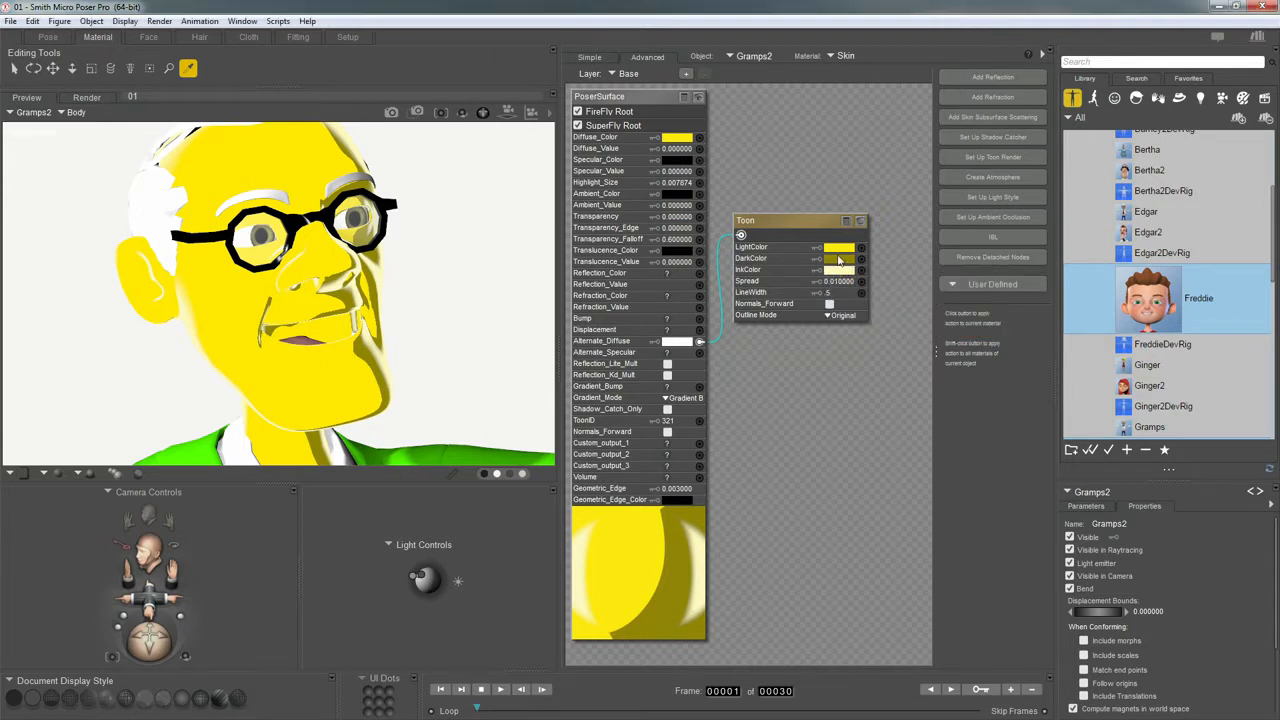
pyautogui.moveTo(816, 225); pyautogui.dragTo(823, 226)
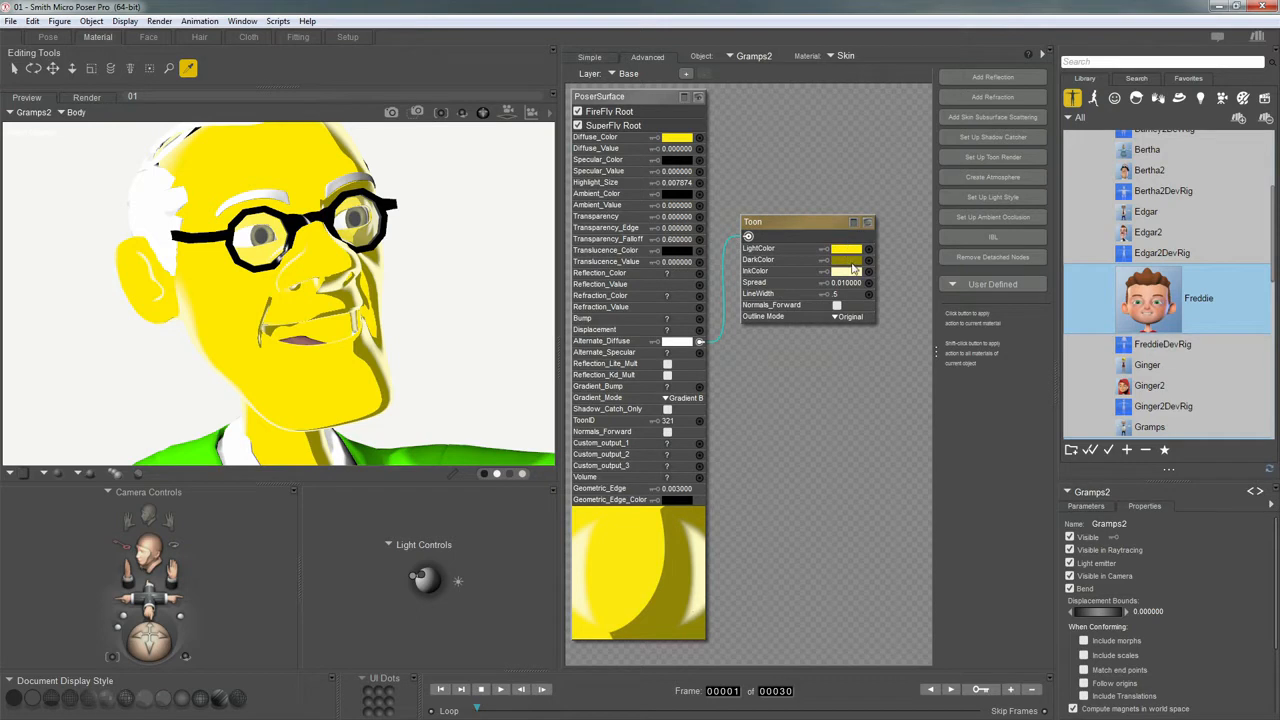
pyautogui.moveTo(830, 226); pyautogui.dragTo(812, 236)
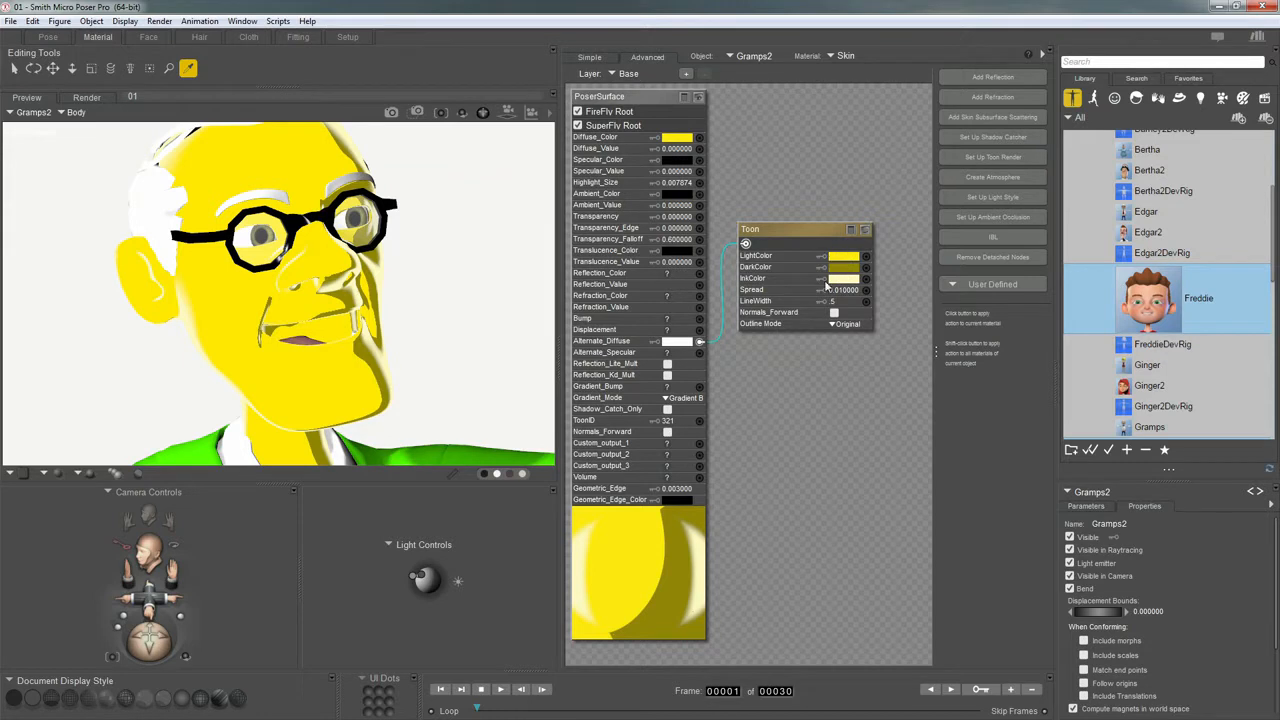
pyautogui.moveTo(837, 234); pyautogui.dragTo(833, 234)
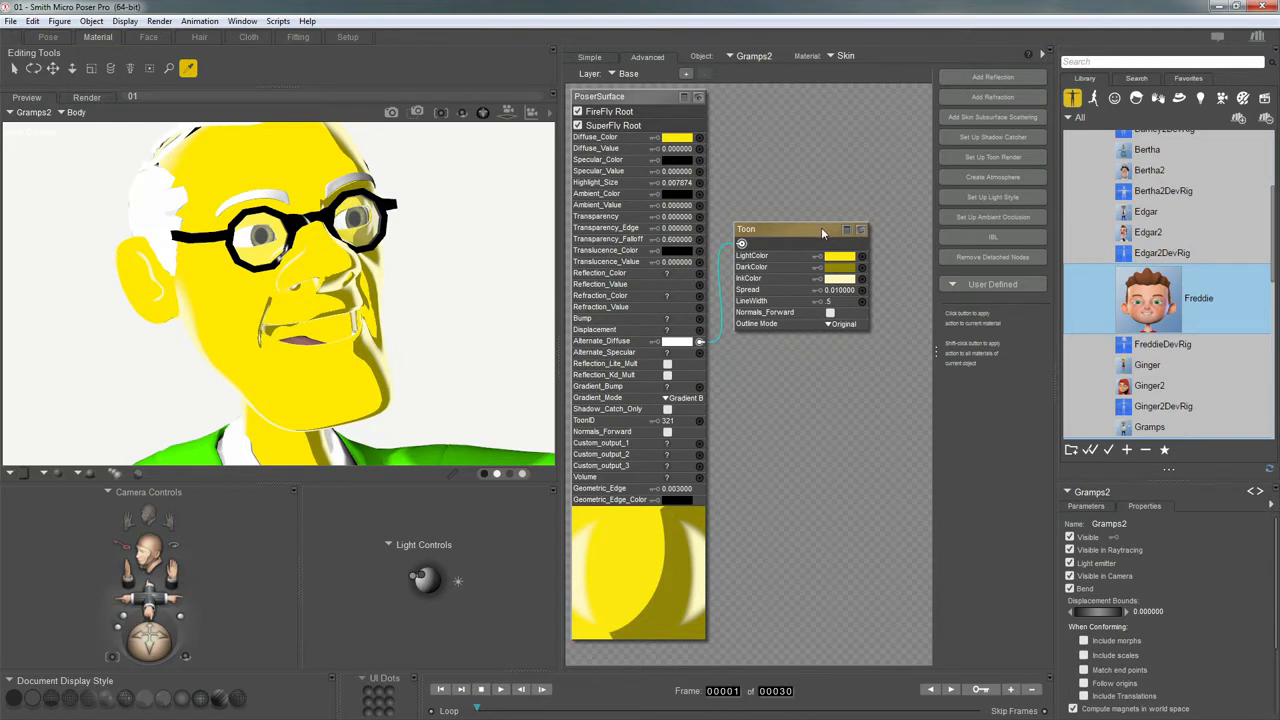
# Step: Apply the saved Toon Yellow HL material from the My Materials library folder to the older man's skin
pyautogui.click(1242, 97)
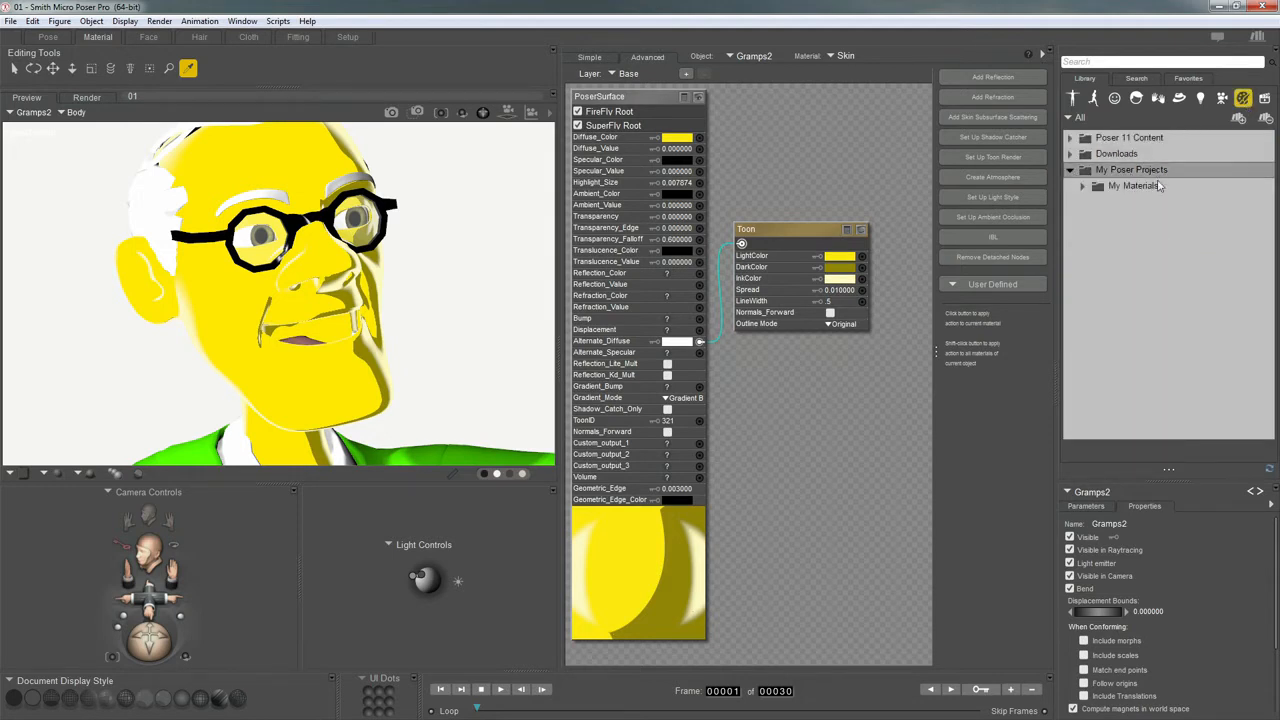
pyautogui.click(1087, 186)
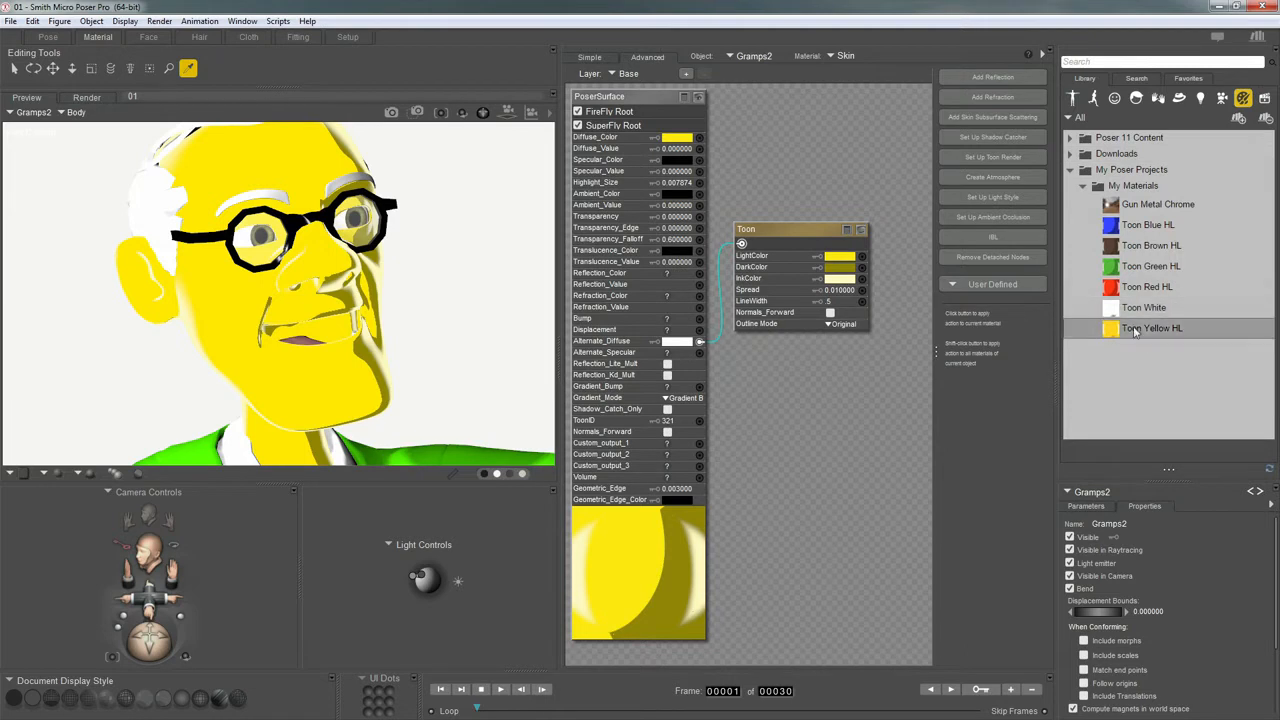
pyautogui.doubleClick(1138, 330)
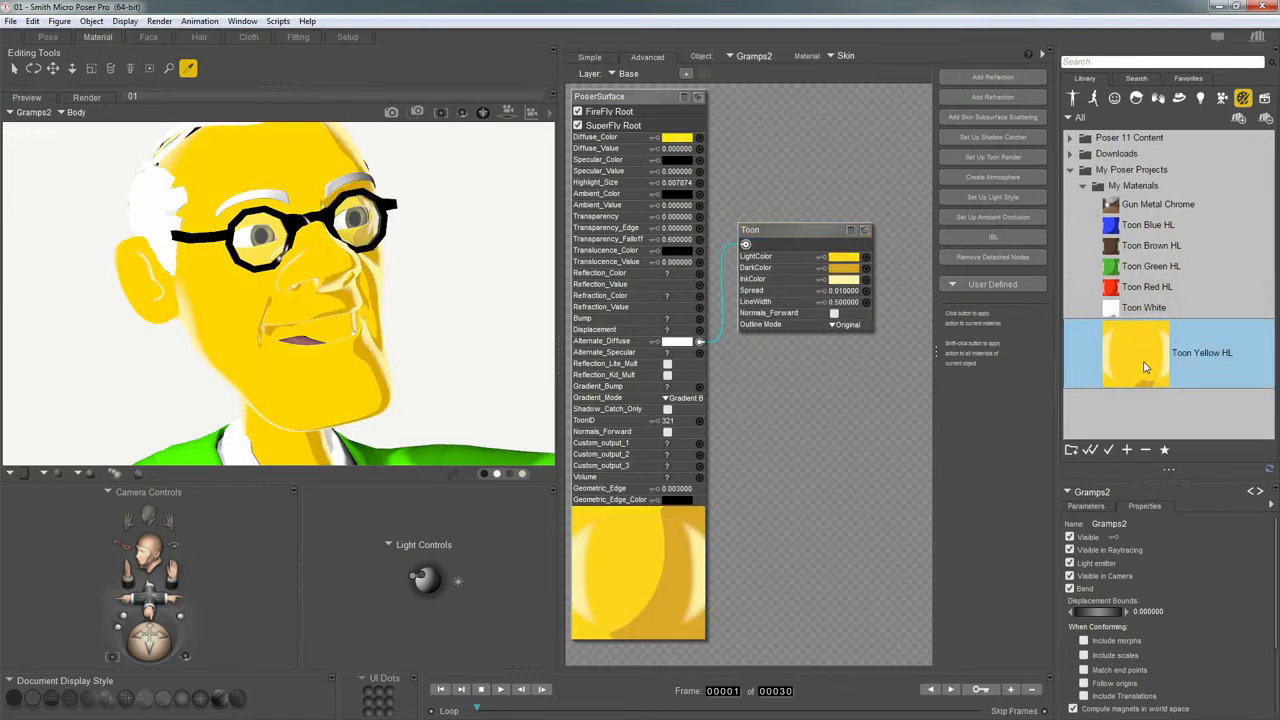
# Step: Shift Light 1 slightly to adjust the toon shading on the older man's face, and return to his Skin material
pyautogui.moveTo(811, 232); pyautogui.dragTo(816, 231)
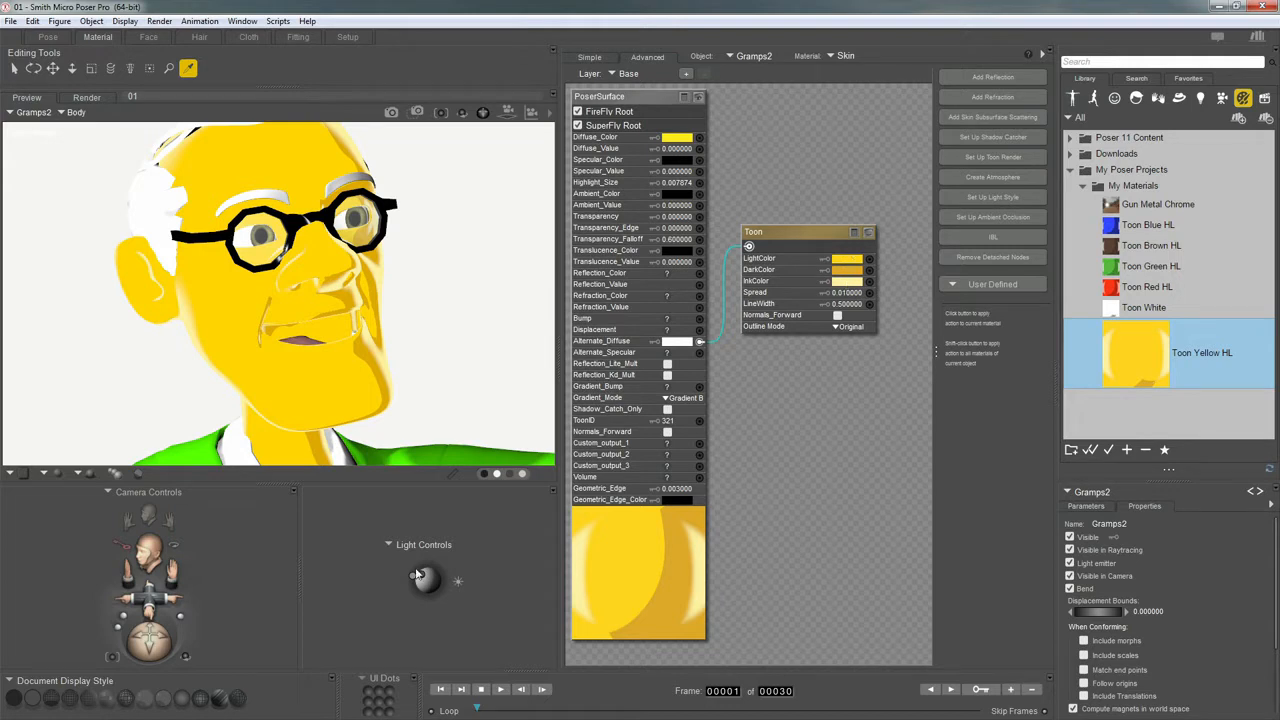
pyautogui.moveTo(422, 578)
pyautogui.mouseDown()
pyautogui.moveTo(402, 583)
pyautogui.moveTo(428, 585)
pyautogui.moveTo(414, 578)
pyautogui.mouseUp()
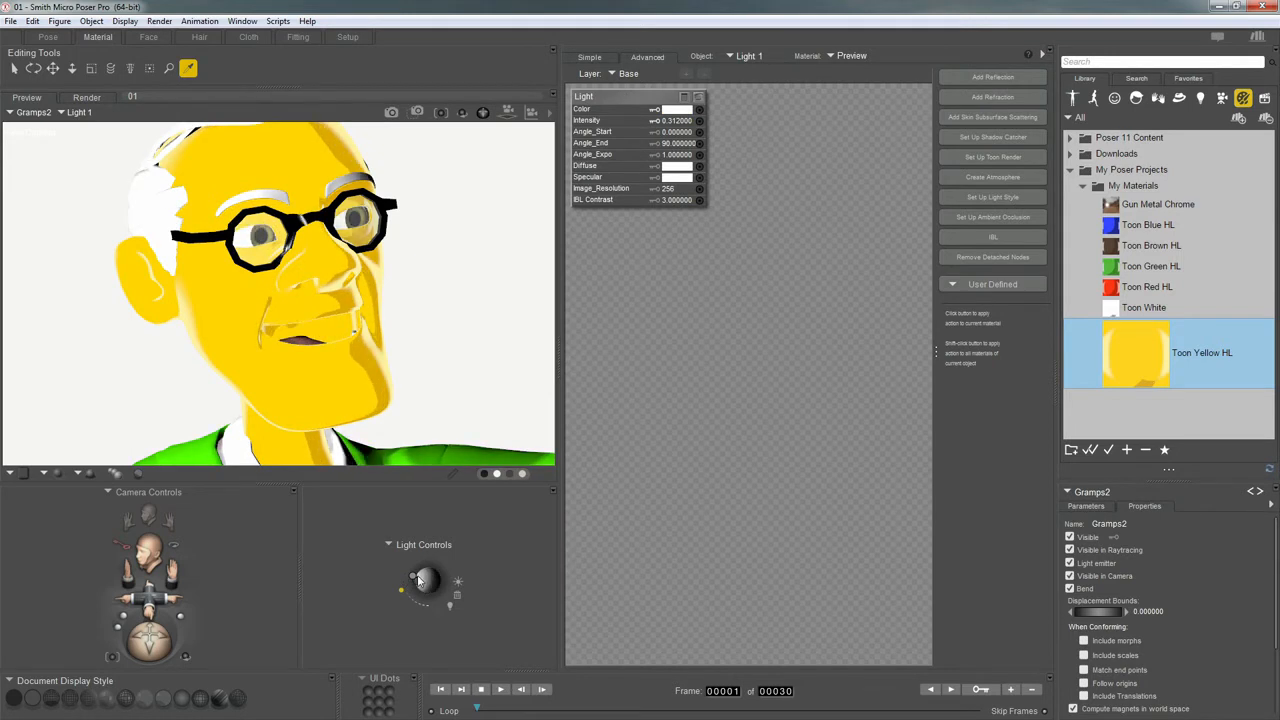
pyautogui.click(336, 391)
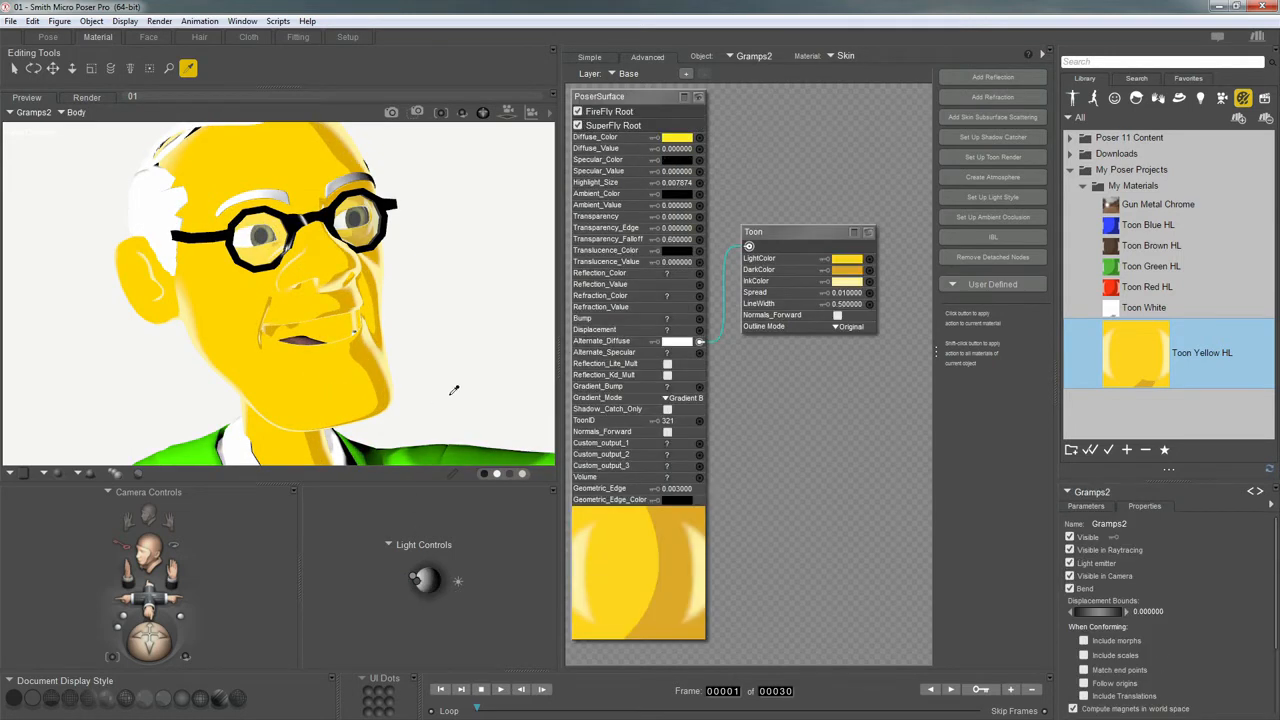
# Step: Switch to the main camera showing both characters and apply Toon Yellow HL to the boy's skin
pyautogui.hotkey('ctrl', 'm')
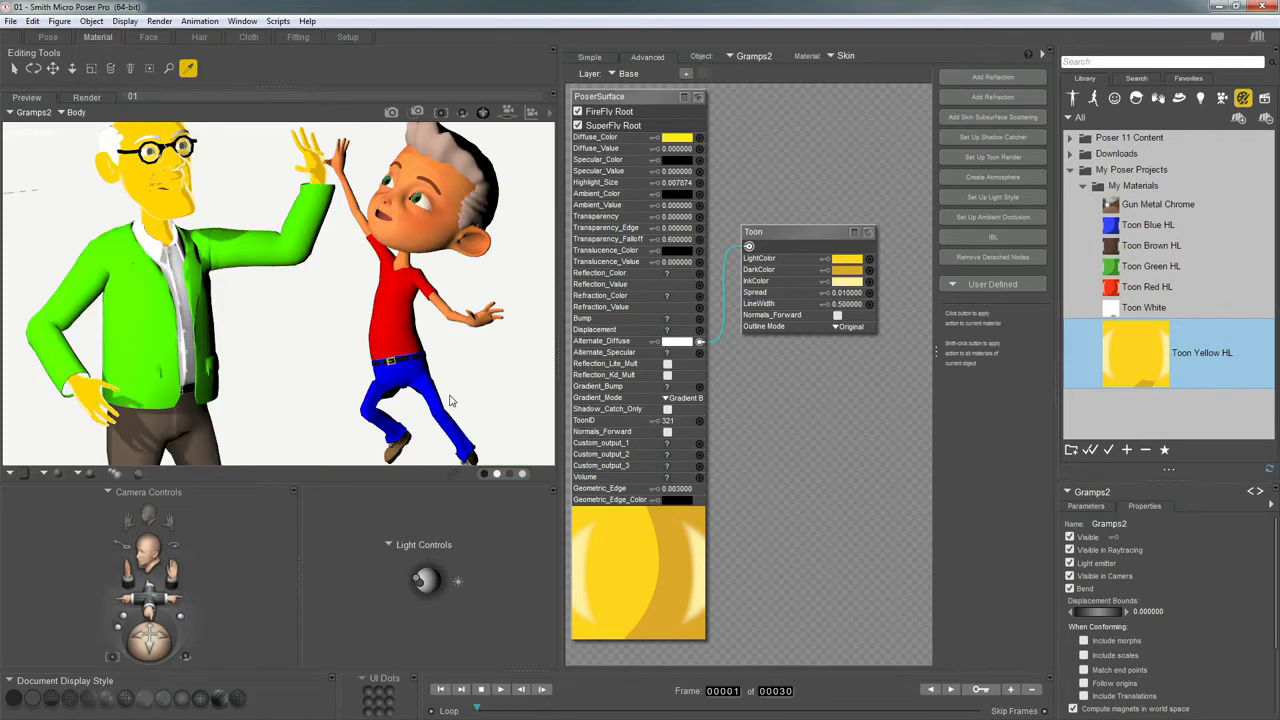
pyautogui.click(428, 250)
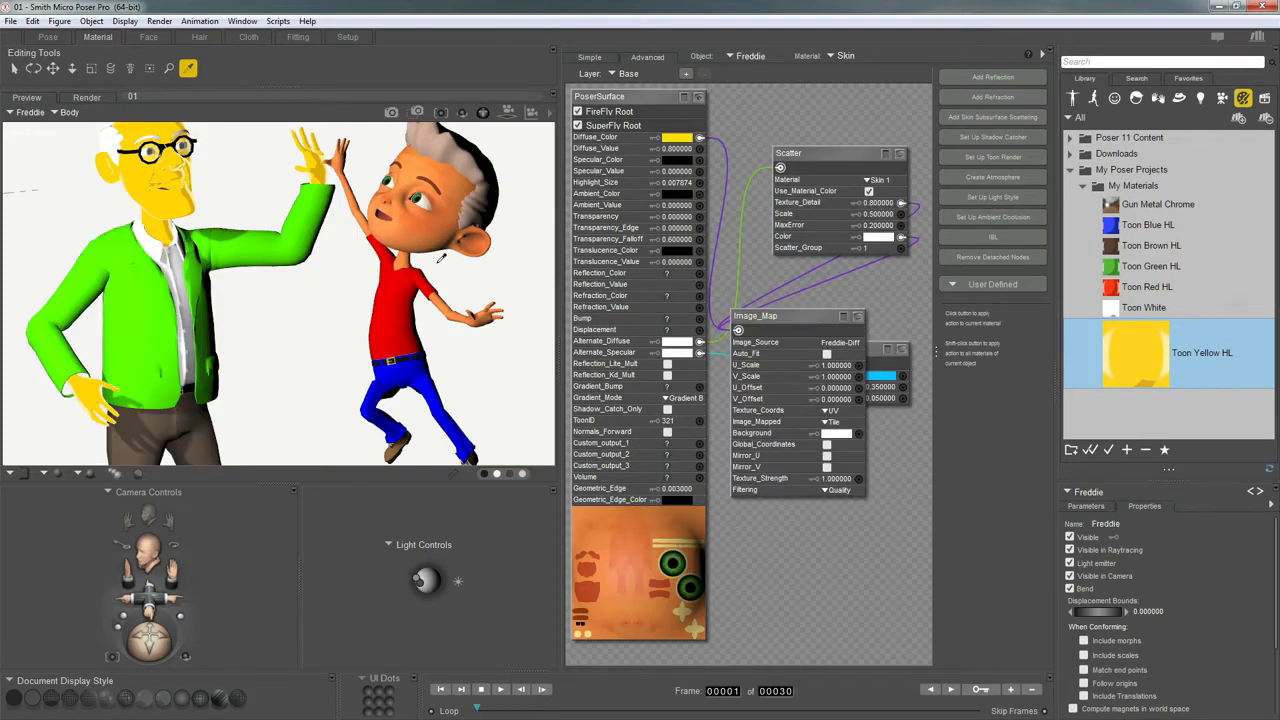
pyautogui.doubleClick(1130, 361)
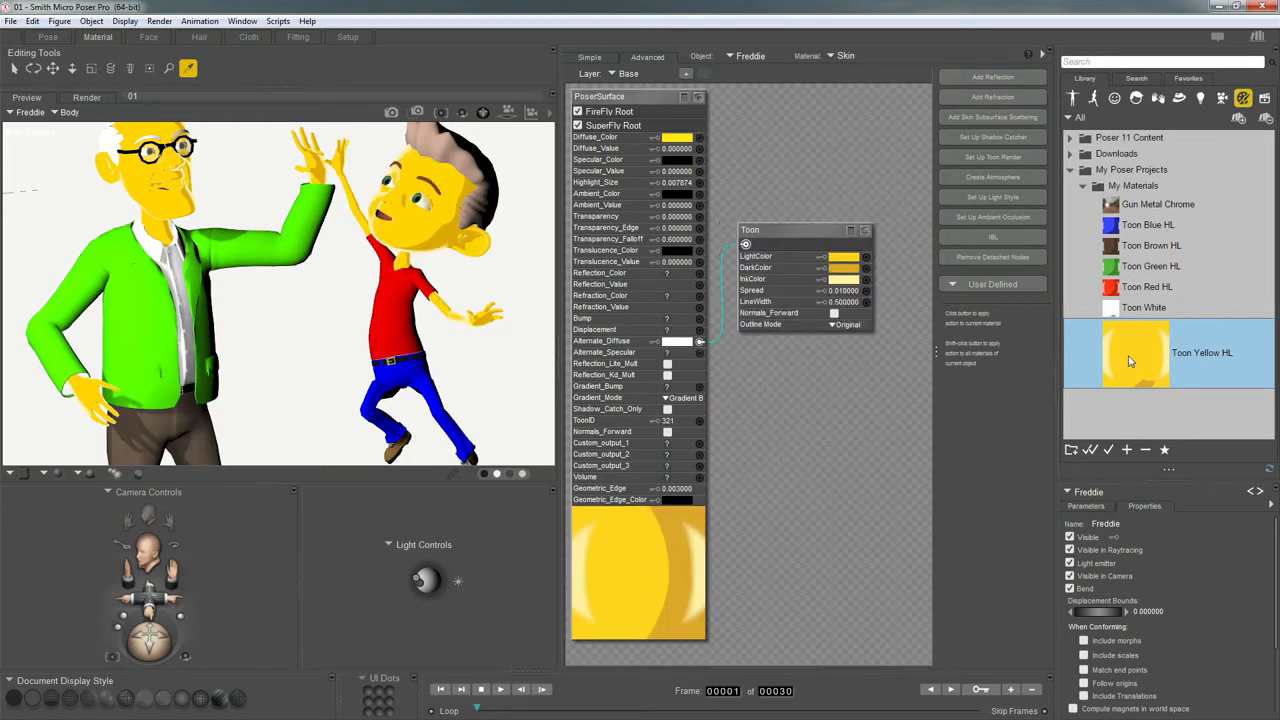
pyautogui.moveTo(759, 247); pyautogui.dragTo(750, 240)
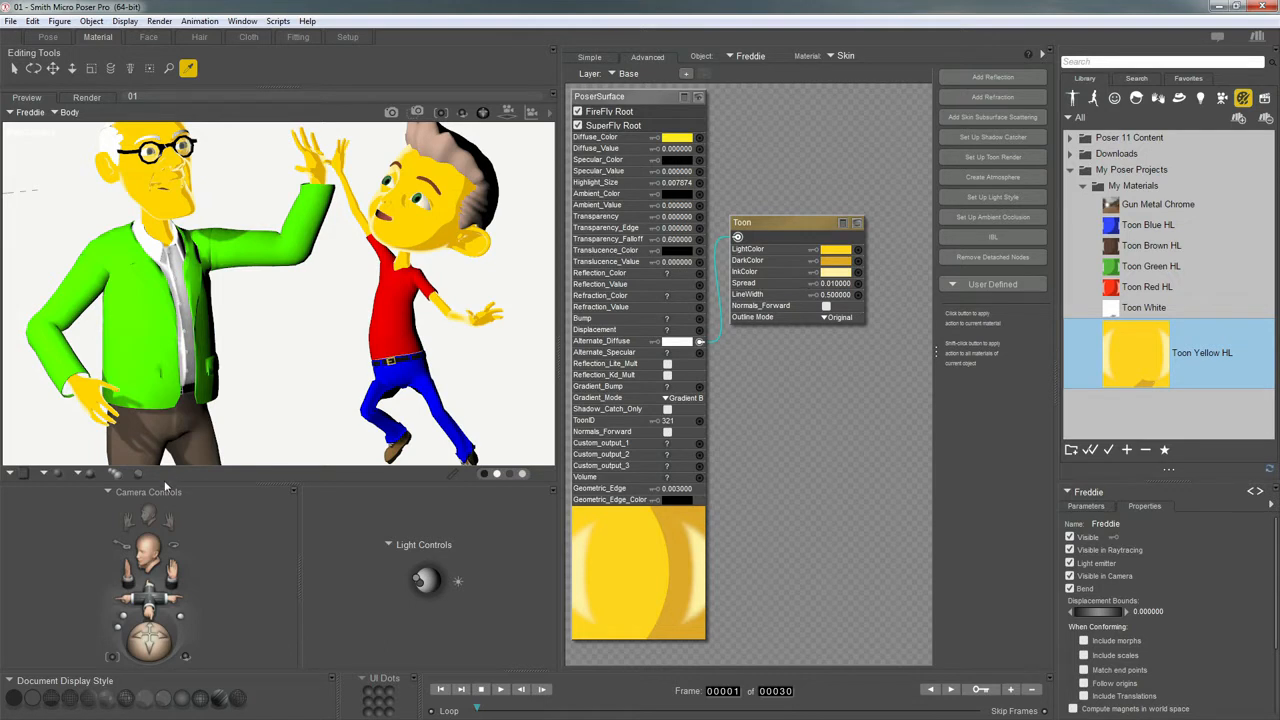
# Step: Enable Geometric Edge Lines in the Comic Book Preview options with a Multiplier of 0.43
pyautogui.click(139, 477)
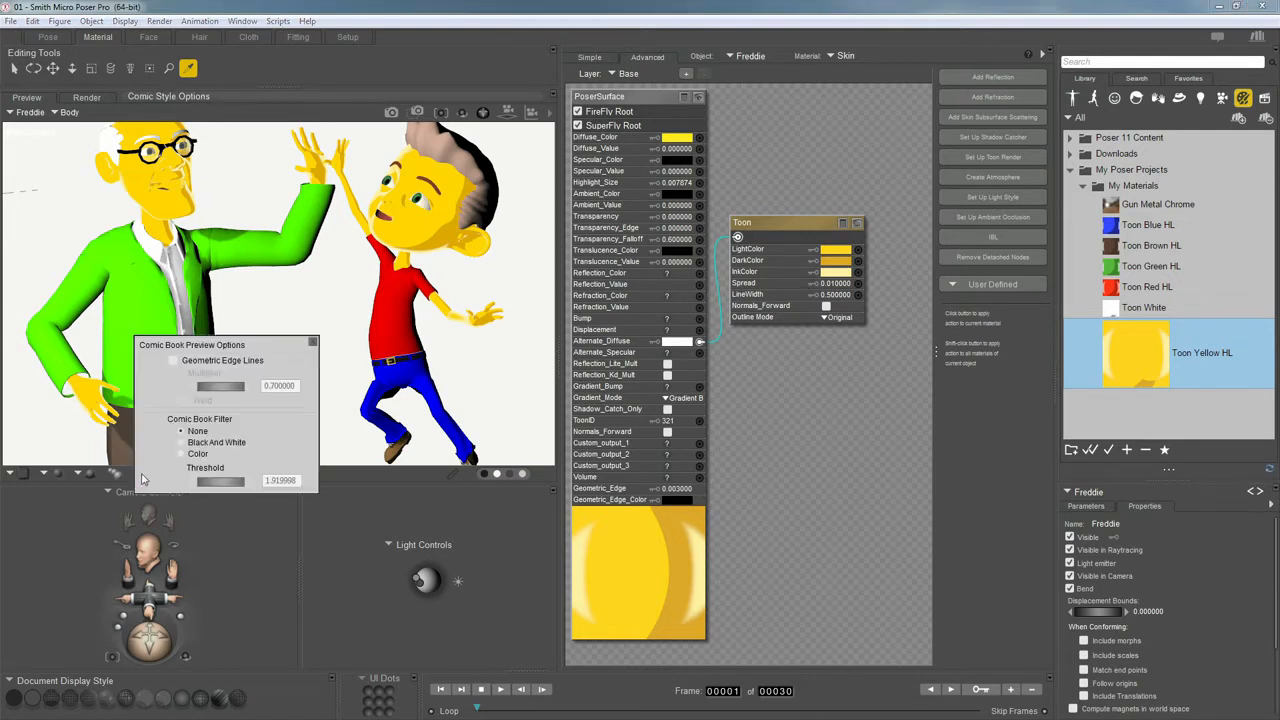
pyautogui.click(174, 362)
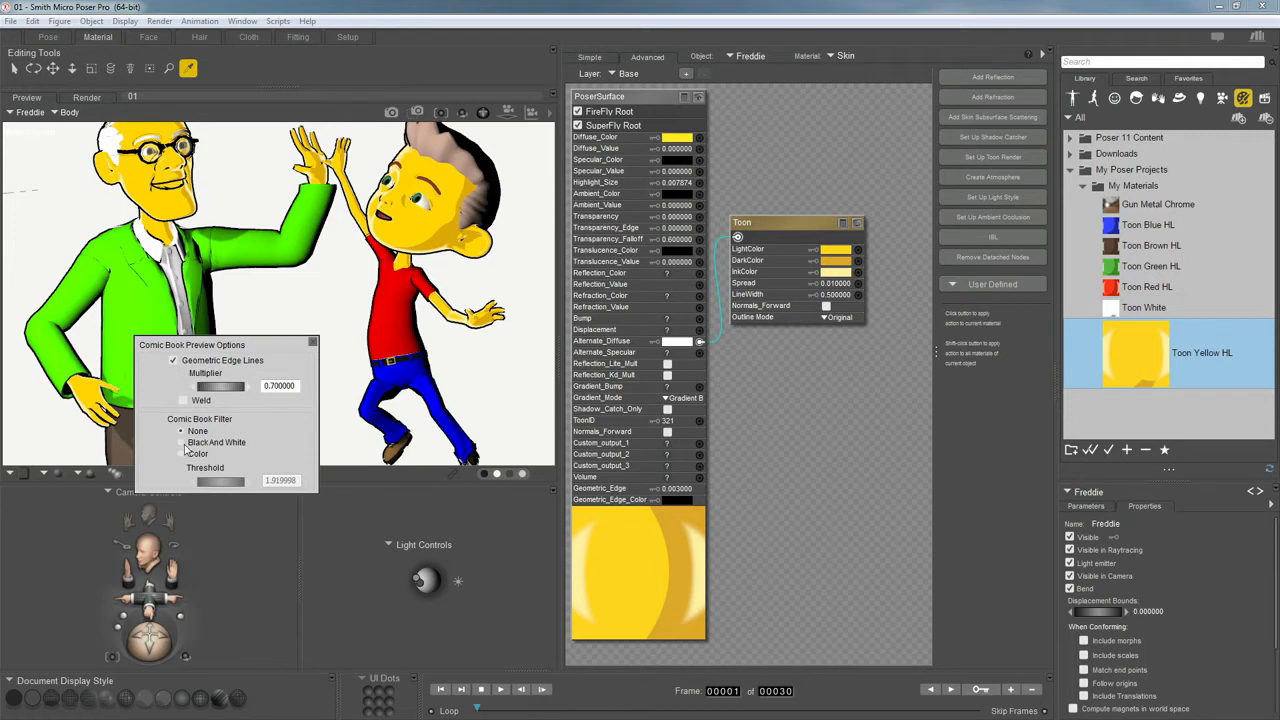
pyautogui.moveTo(227, 391); pyautogui.dragTo(208, 389)
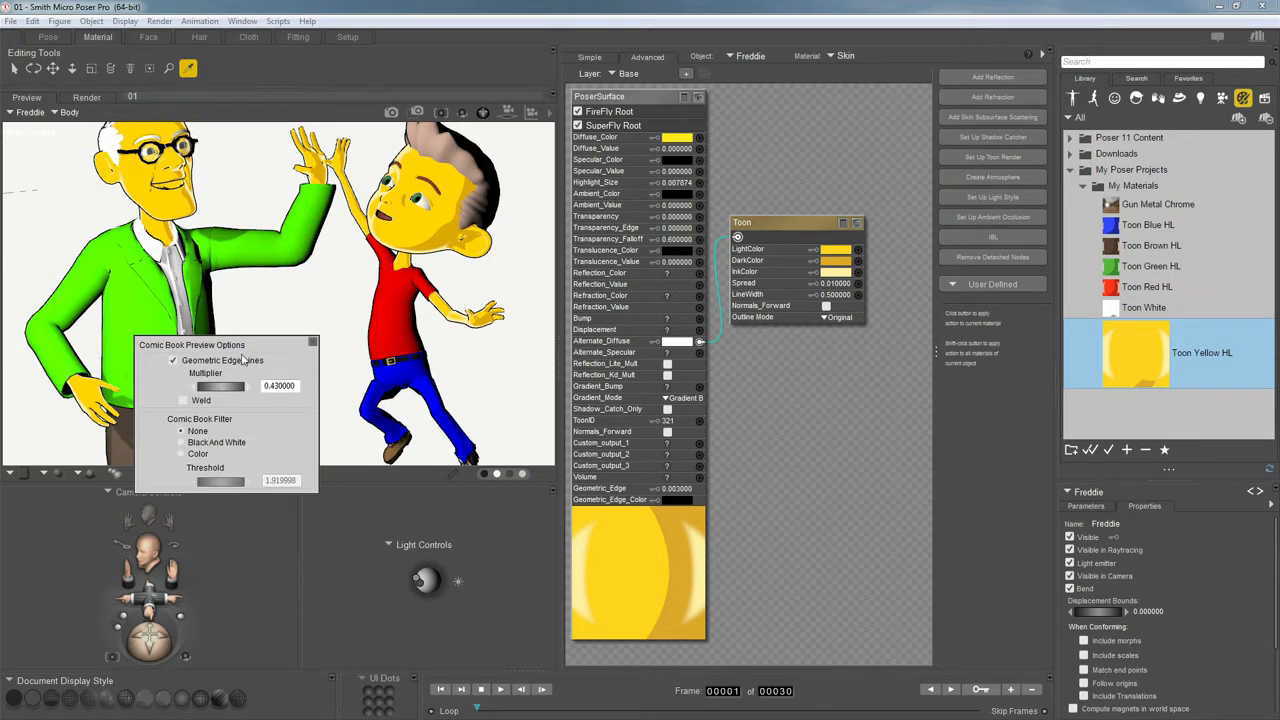
pyautogui.click(312, 342)
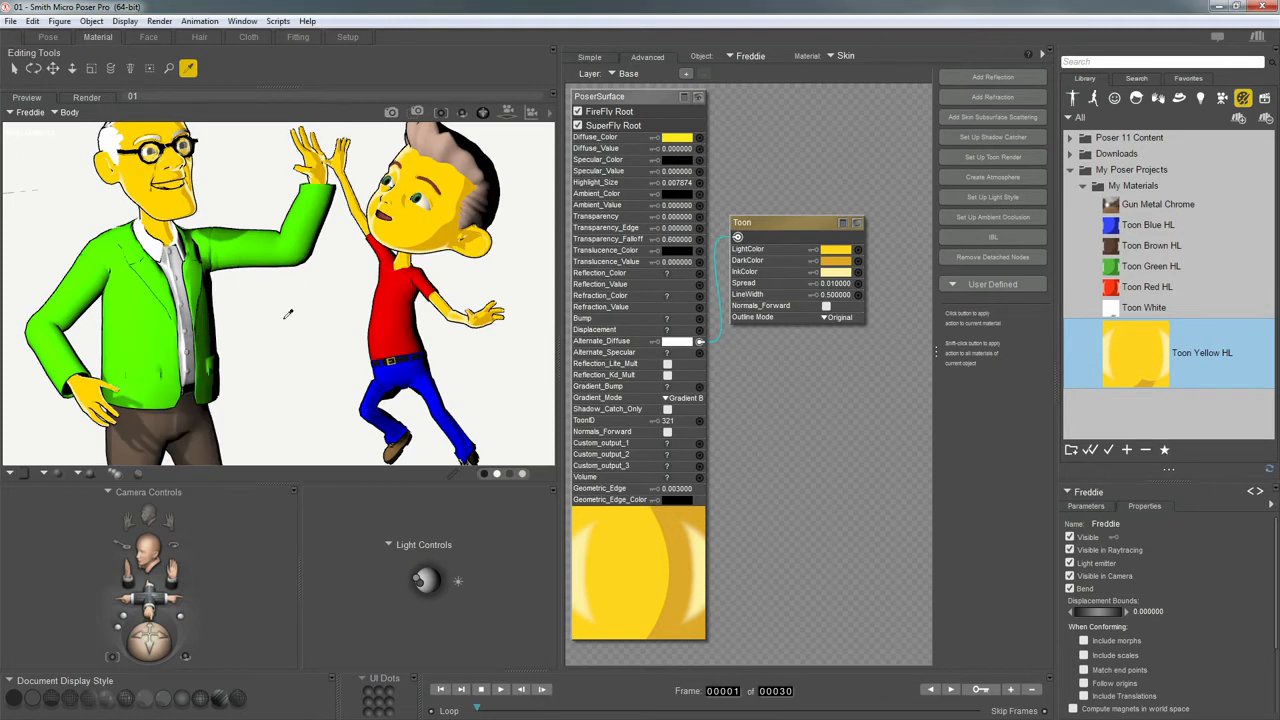
# Step: Apply the Toon Red HL material to the boy's shirt
pyautogui.moveTo(808, 226)
pyautogui.mouseDown()
pyautogui.moveTo(812, 213)
pyautogui.moveTo(832, 228)
pyautogui.mouseUp()
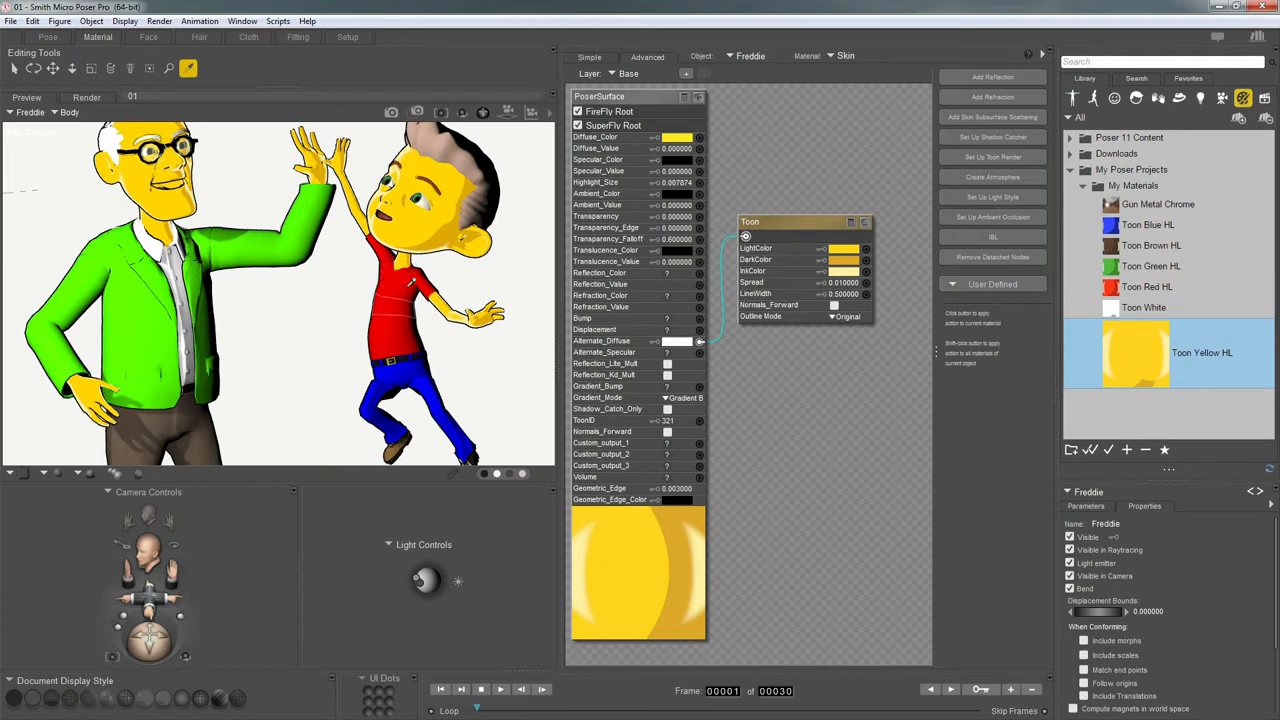
pyautogui.click(407, 287)
pyautogui.click(1147, 287)
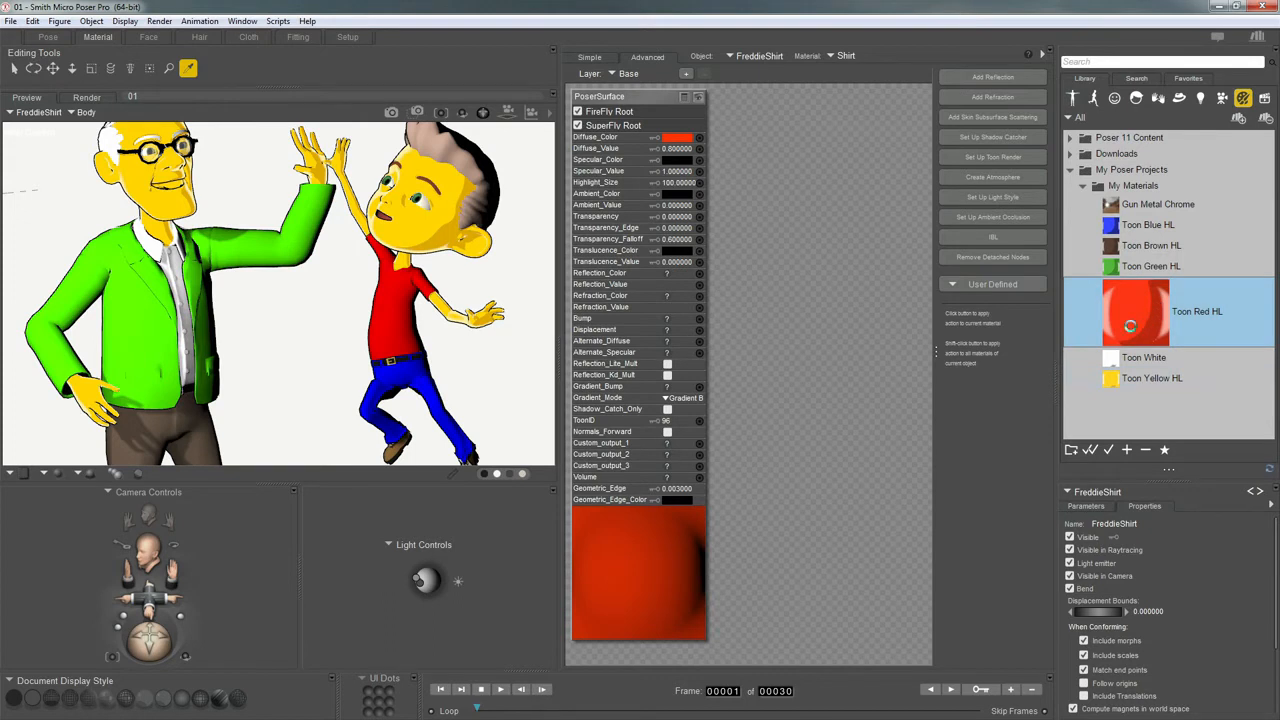
pyautogui.moveTo(787, 198); pyautogui.dragTo(786, 210)
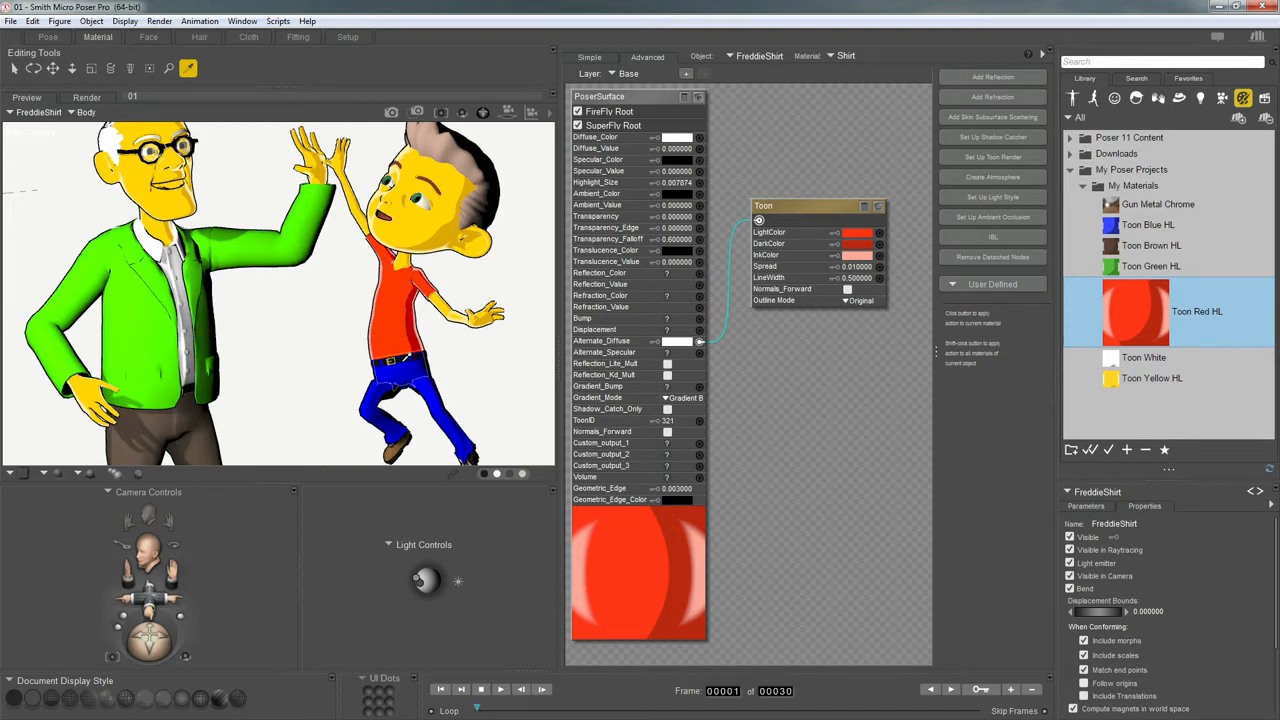
pyautogui.moveTo(807, 205); pyautogui.dragTo(799, 209)
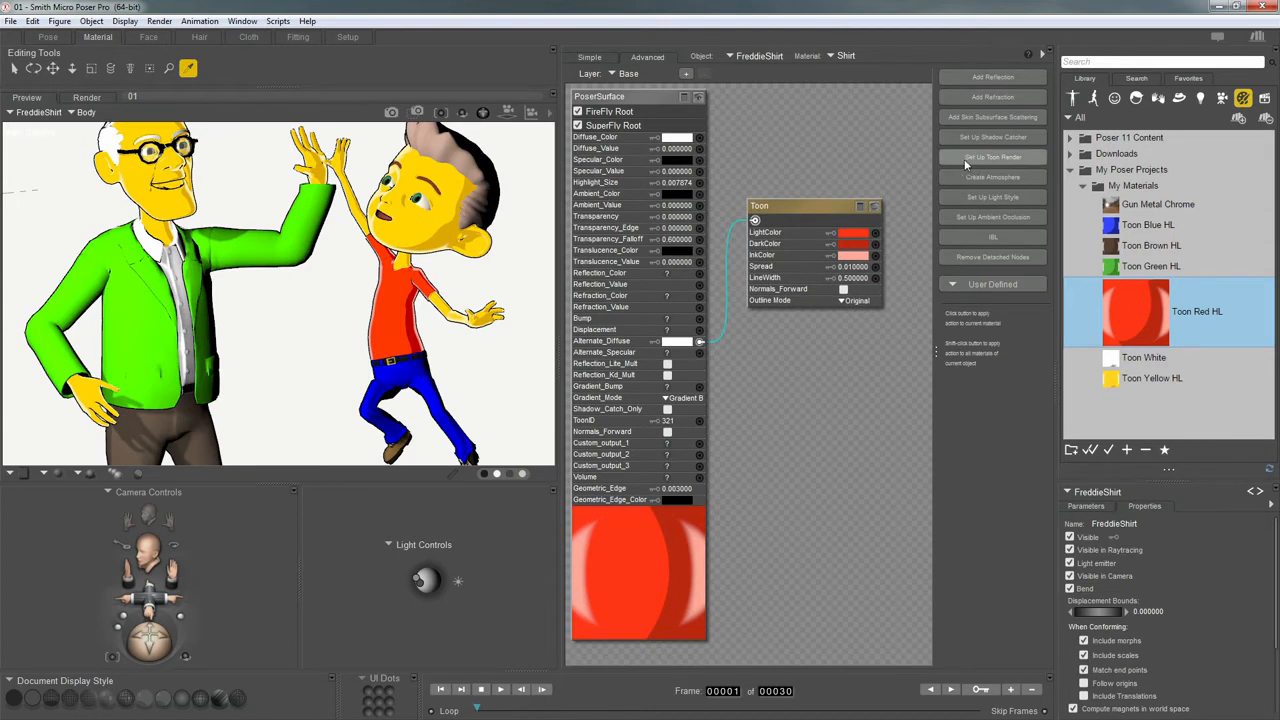
pyautogui.moveTo(823, 206); pyautogui.dragTo(818, 204)
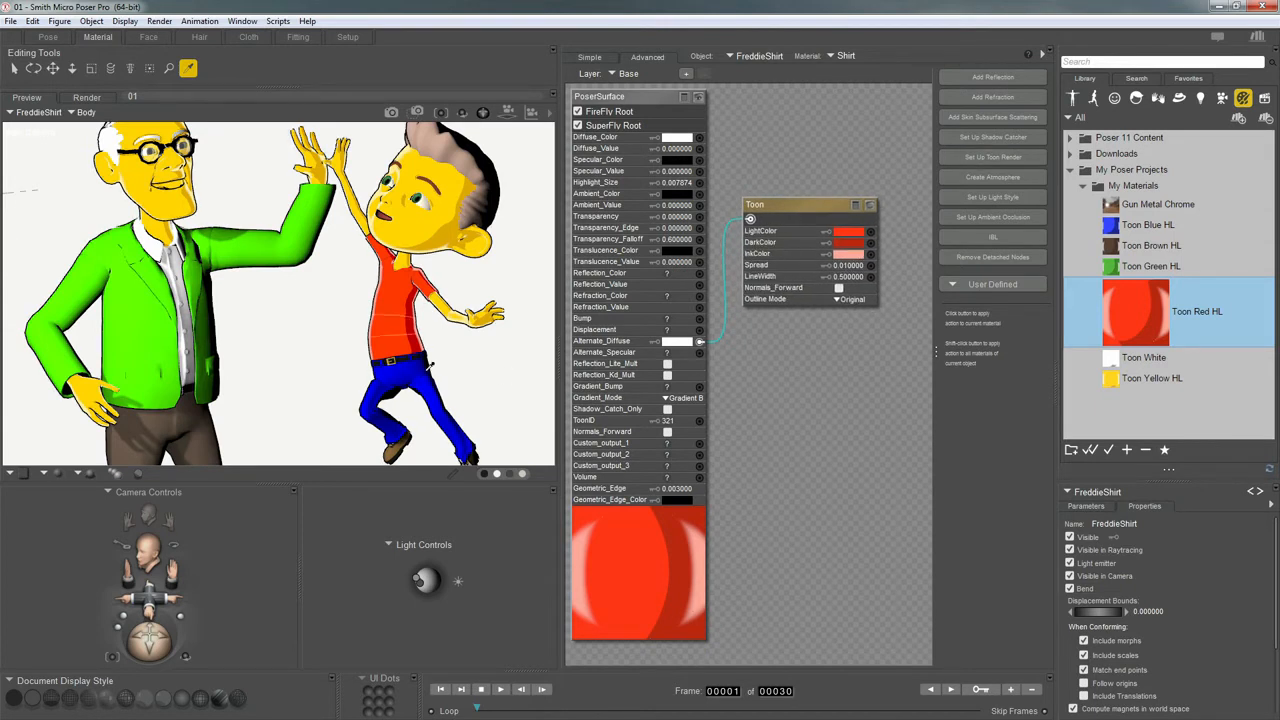
# Step: Apply the Toon Blue HL material to the boy's jeans
pyautogui.click(415, 368)
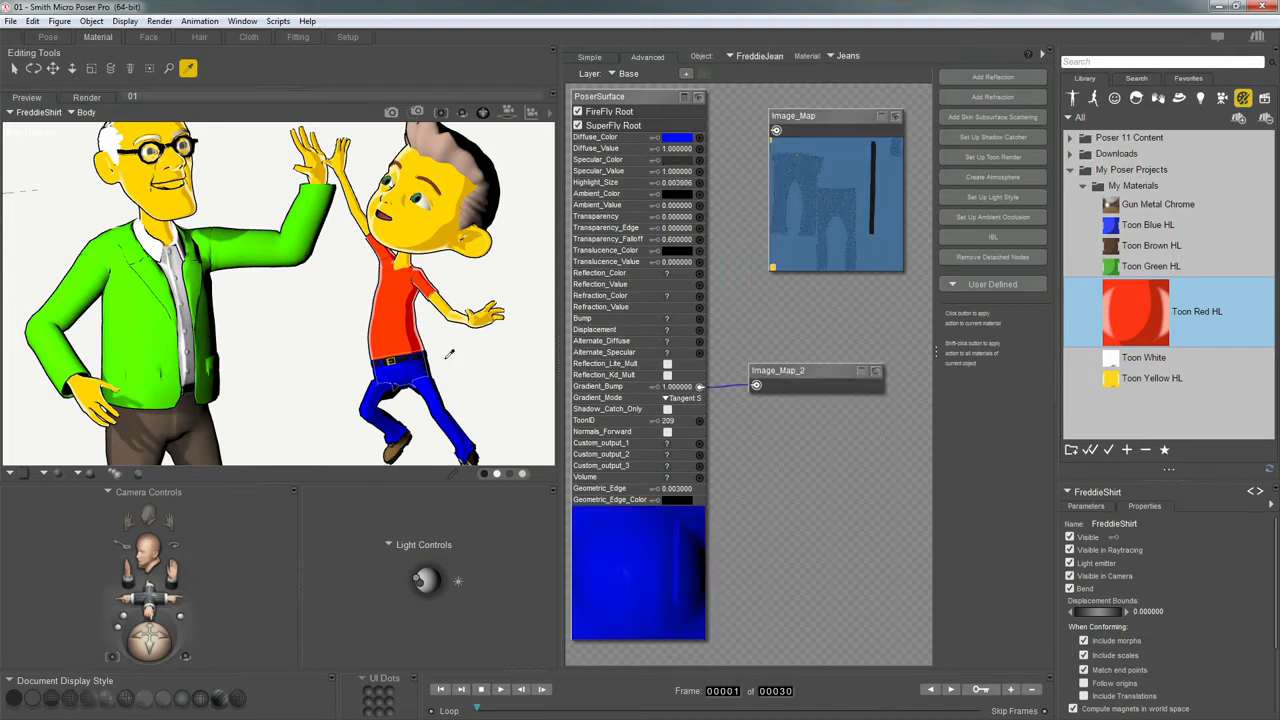
pyautogui.click(1137, 230)
pyautogui.doubleClick(1138, 260)
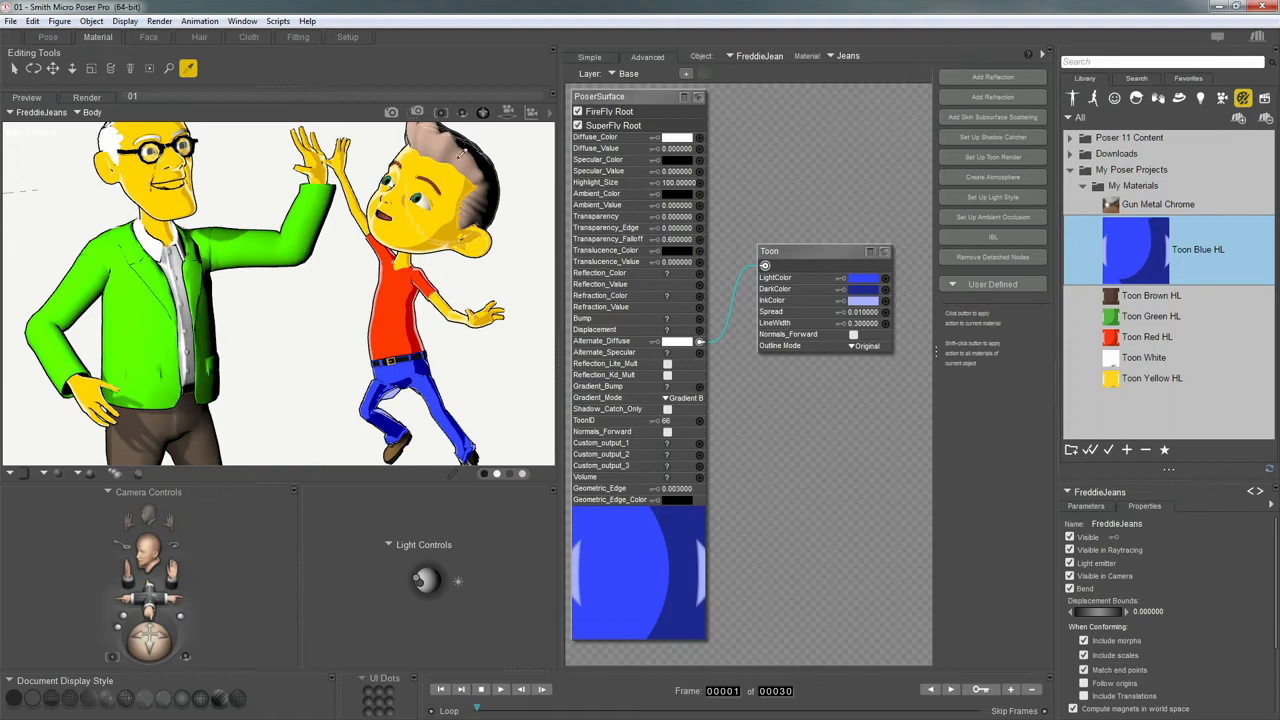
# Step: Try Toon Brown HL on the boy's hair and replace it with Toon Blue HL
pyautogui.click(462, 150)
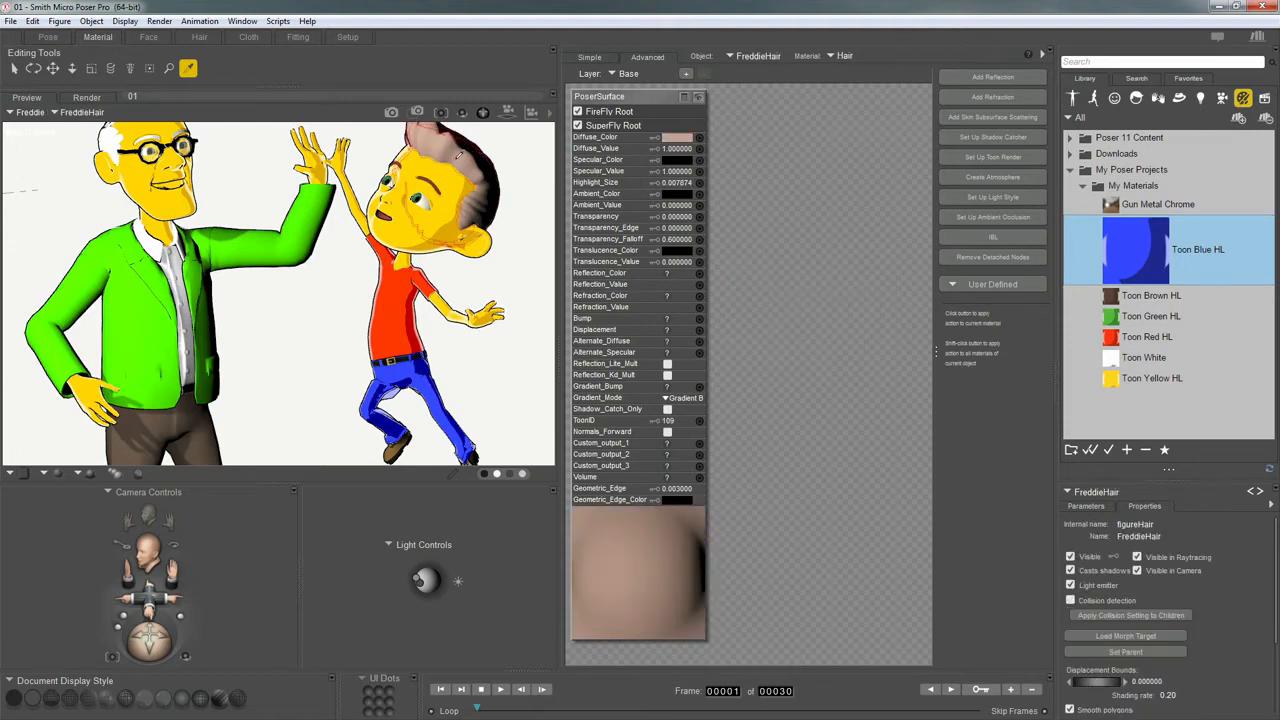
pyautogui.doubleClick(1140, 296)
pyautogui.click(1150, 225)
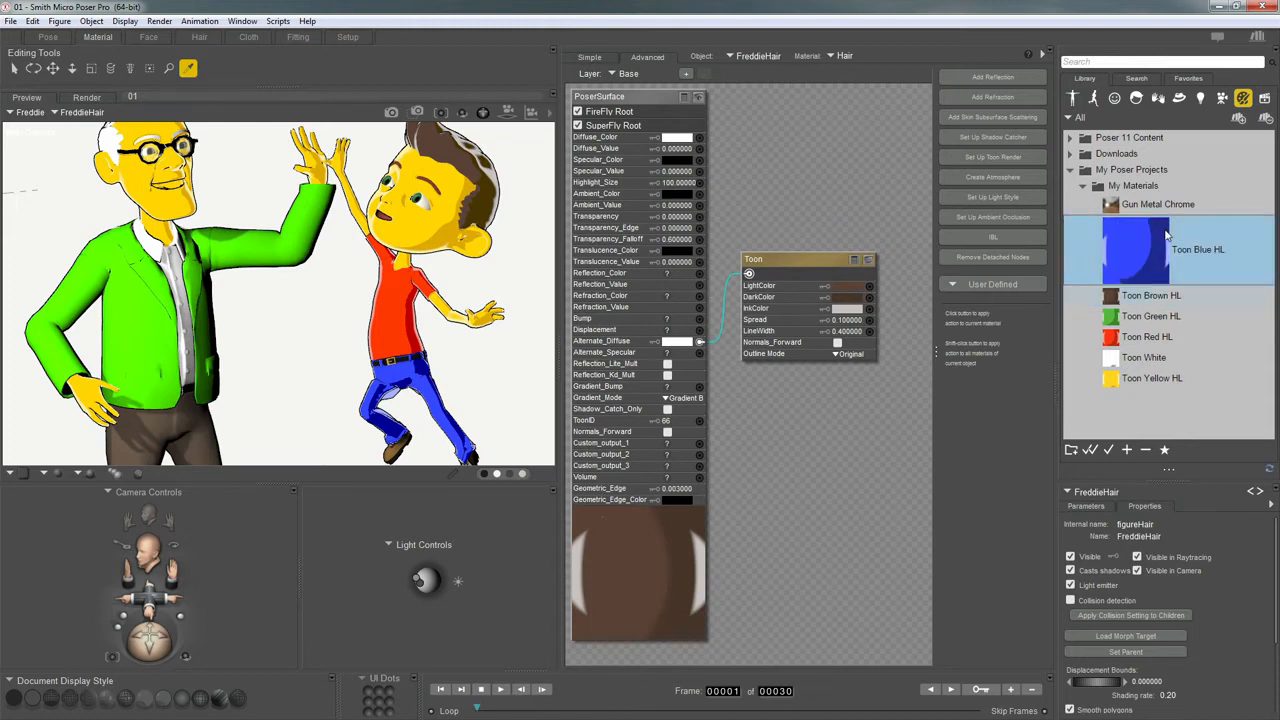
pyautogui.doubleClick(1150, 253)
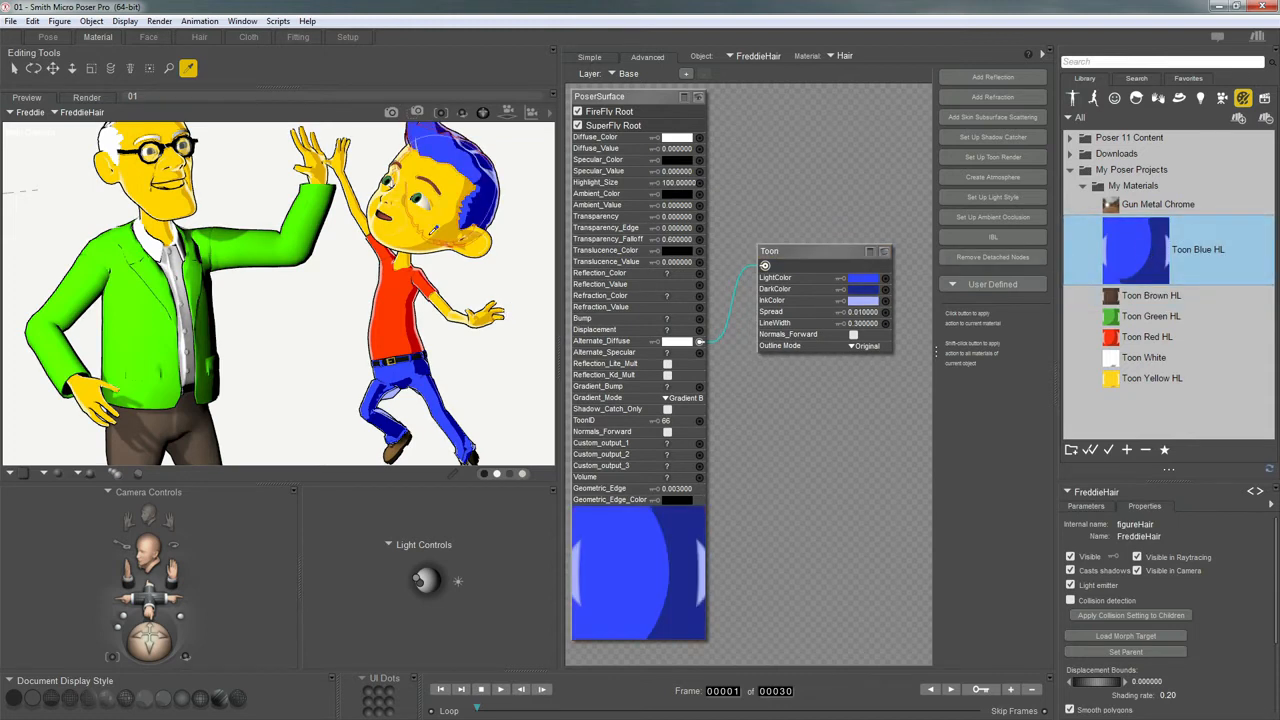
# Step: Apply the Toon Green HL material to the older man's jacket and Toon Brown HL to his pants
pyautogui.click(256, 251)
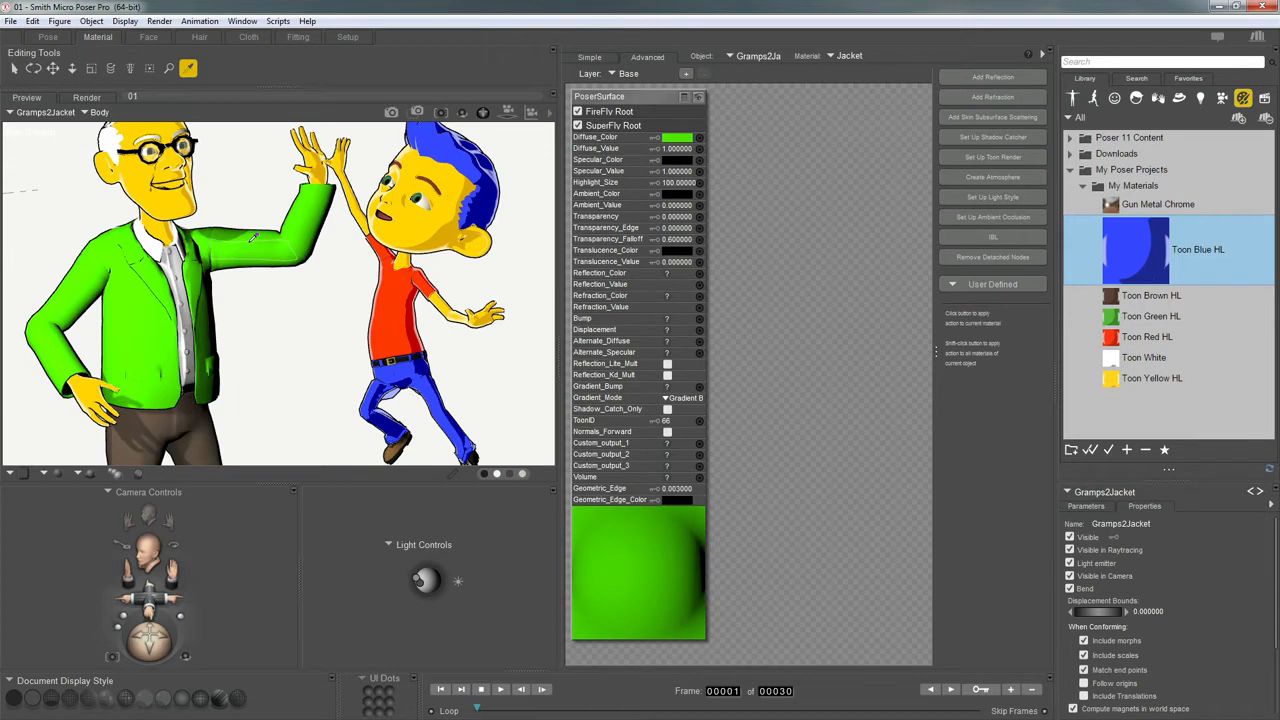
pyautogui.click(1155, 318)
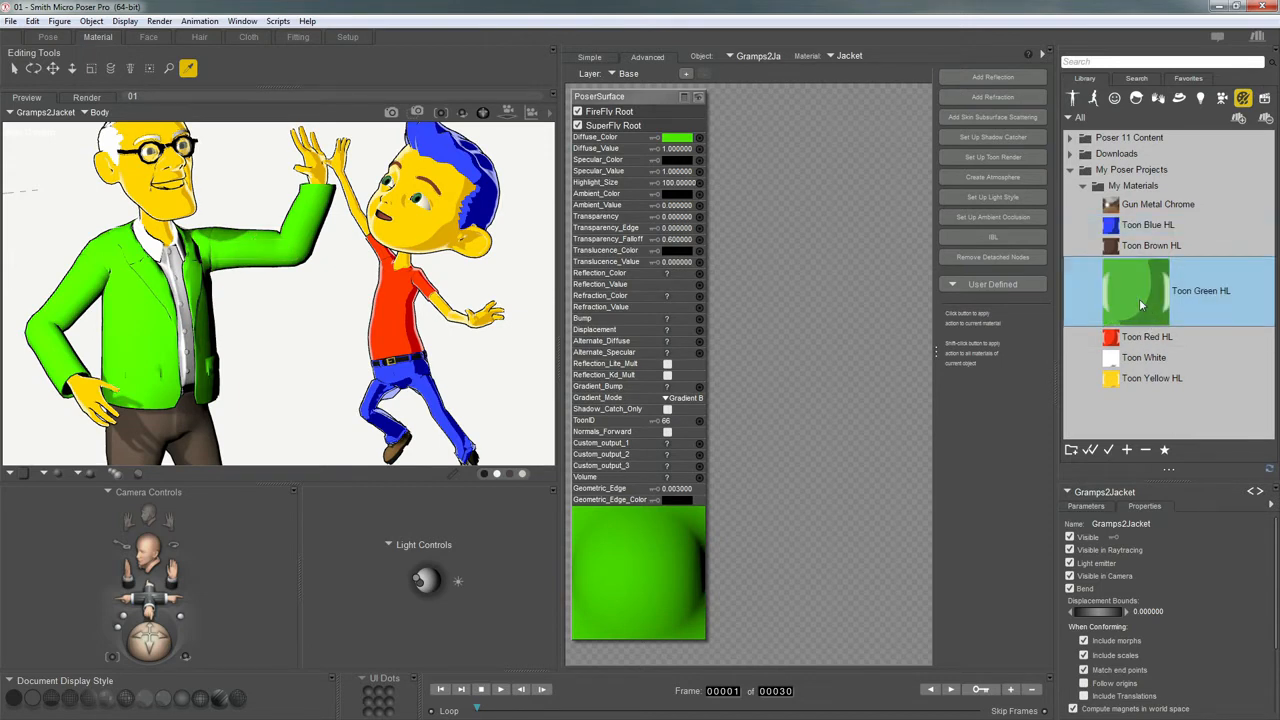
pyautogui.doubleClick(1140, 305)
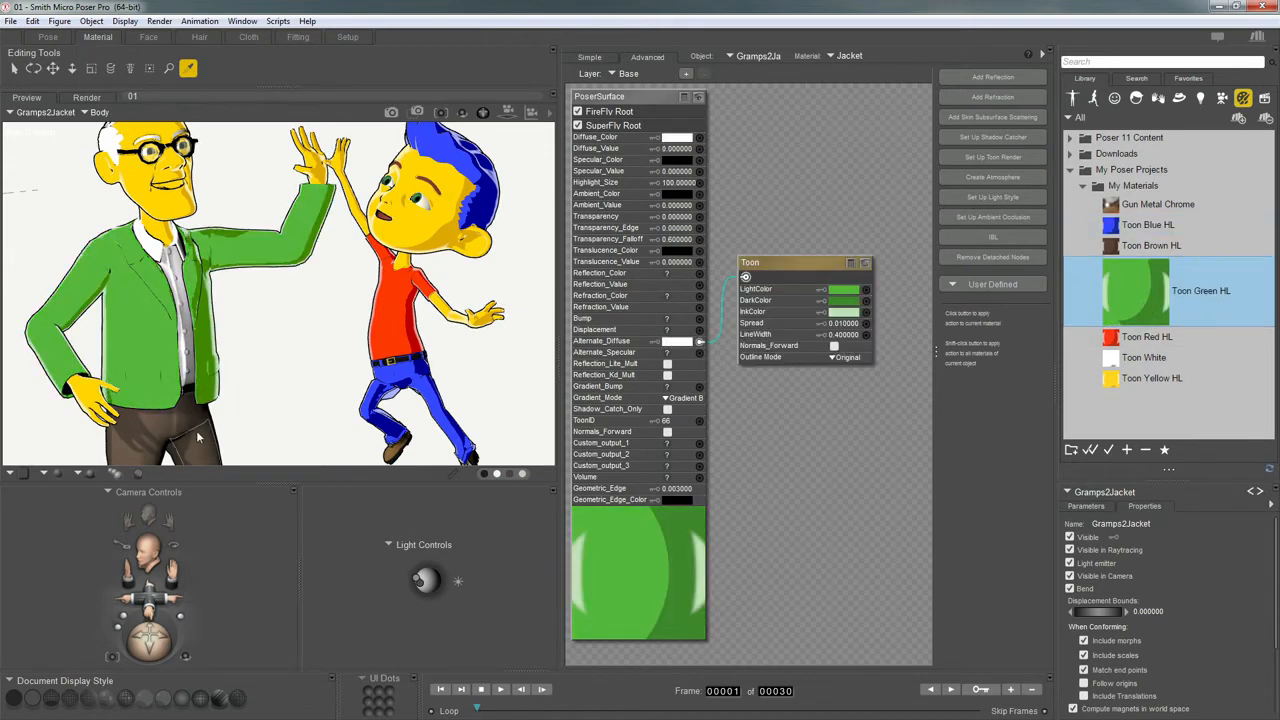
pyautogui.click(197, 429)
pyautogui.doubleClick(1136, 254)
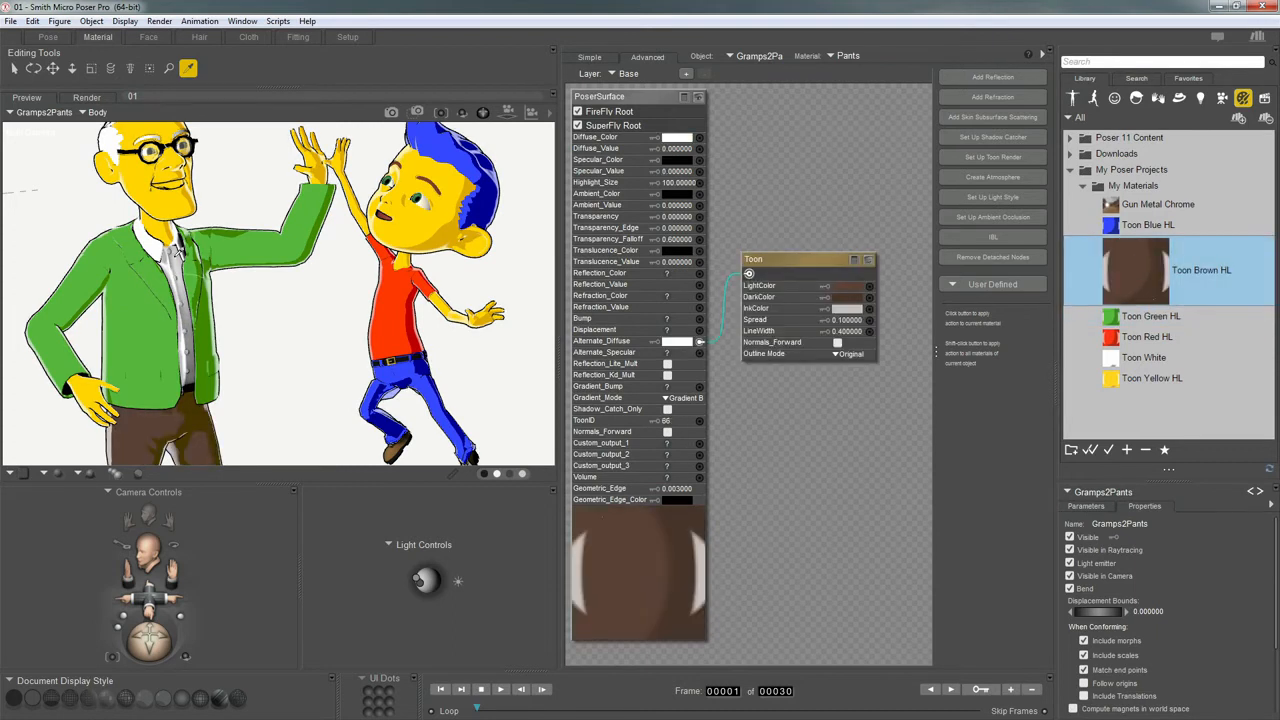
# Step: Apply the Toon White material to the older man's shirt, the boy's eyeballs and the older man's hair
pyautogui.click(177, 256)
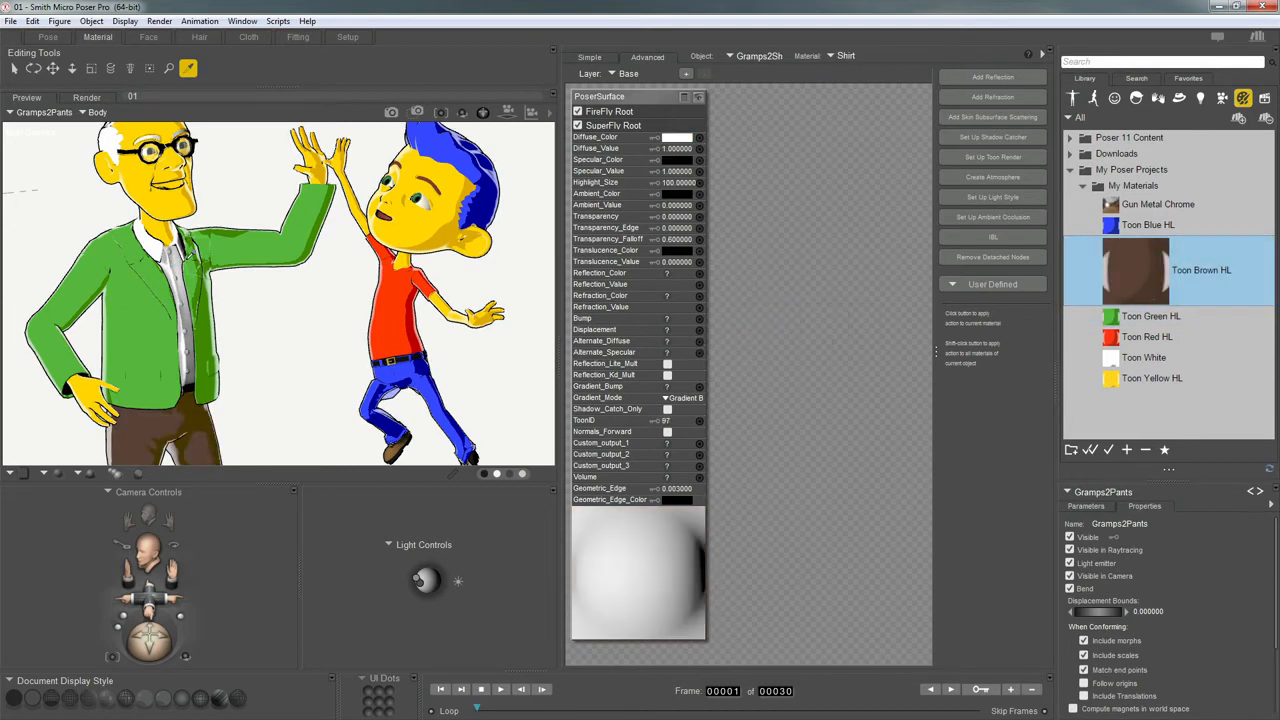
pyautogui.doubleClick(1140, 358)
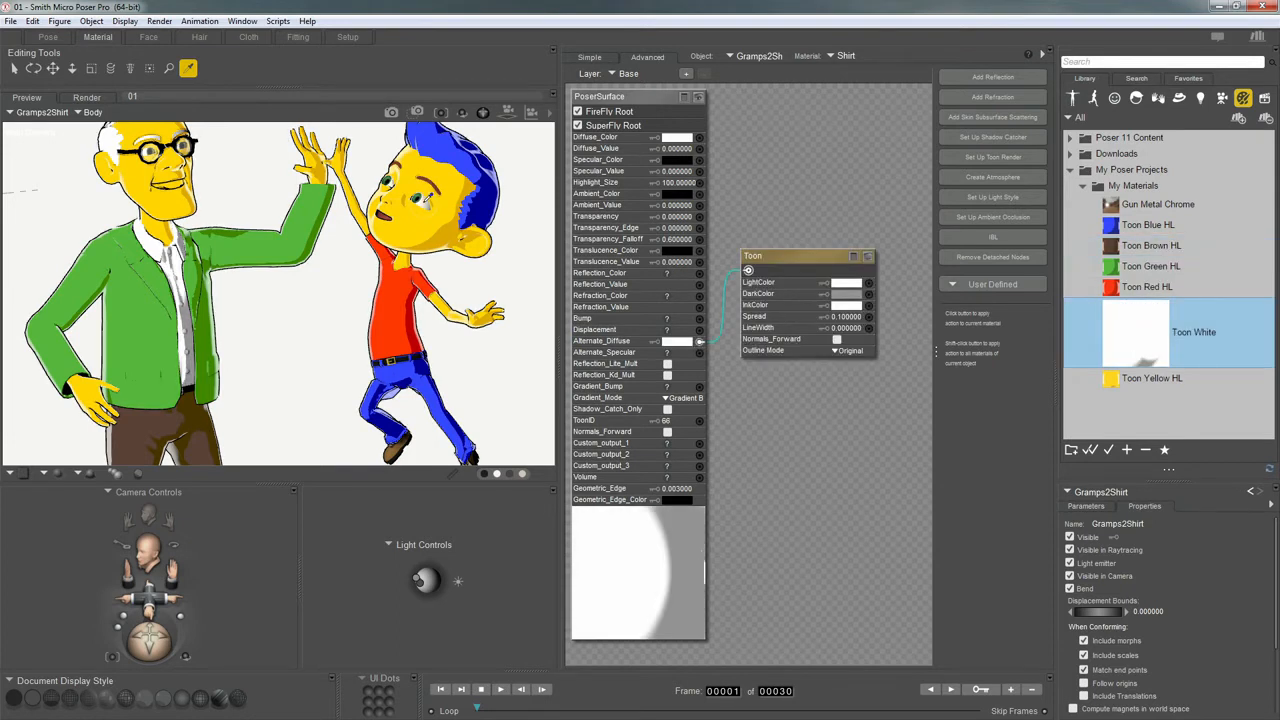
pyautogui.click(429, 199)
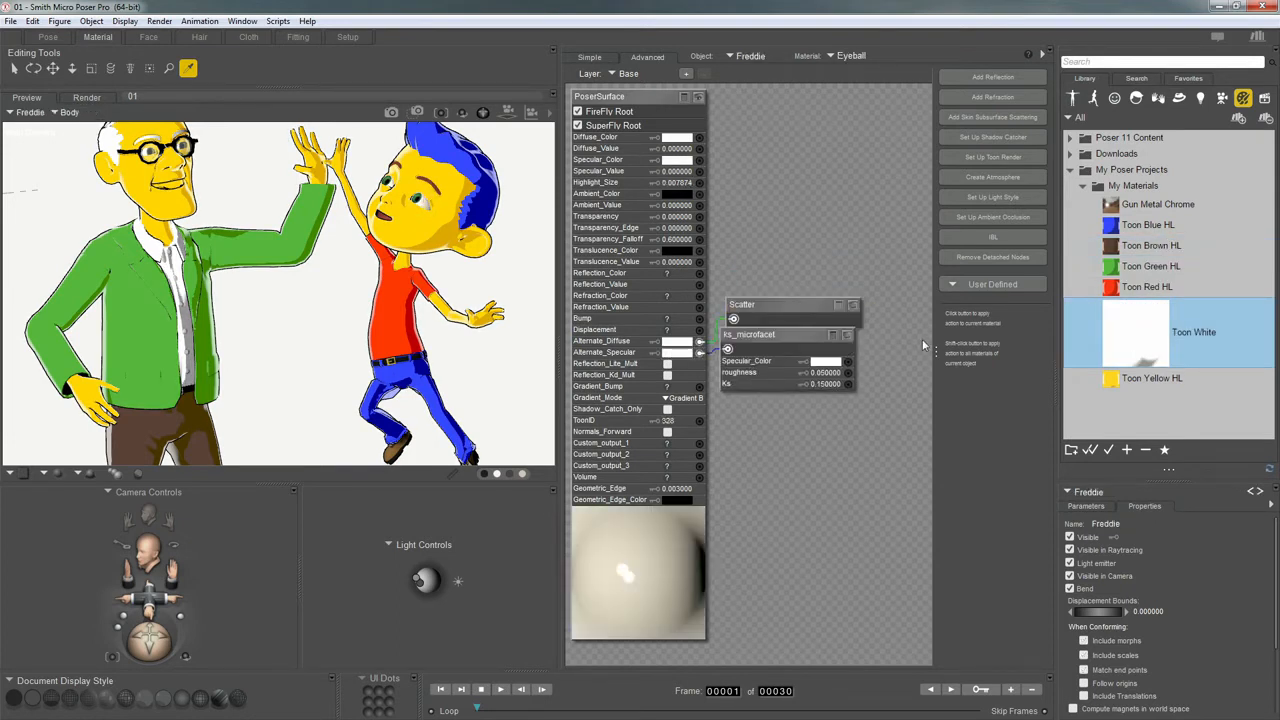
pyautogui.doubleClick(1140, 336)
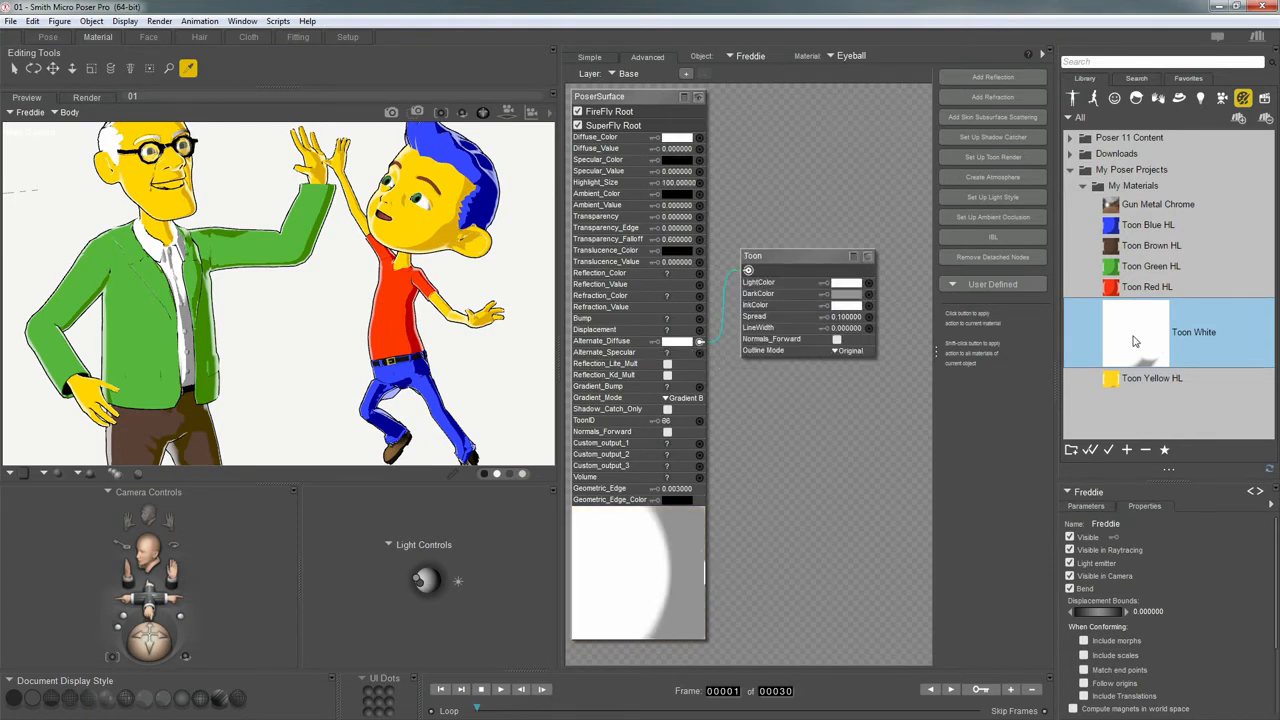
pyautogui.click(115, 150)
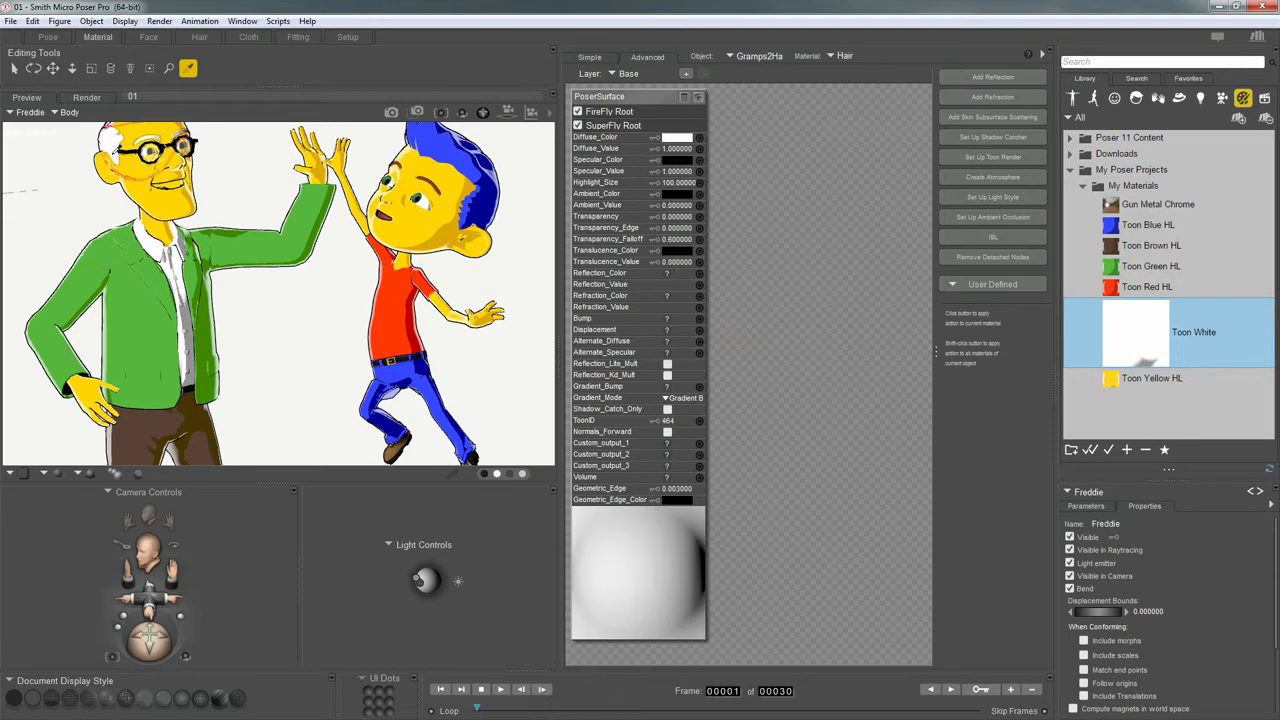
pyautogui.doubleClick(1136, 340)
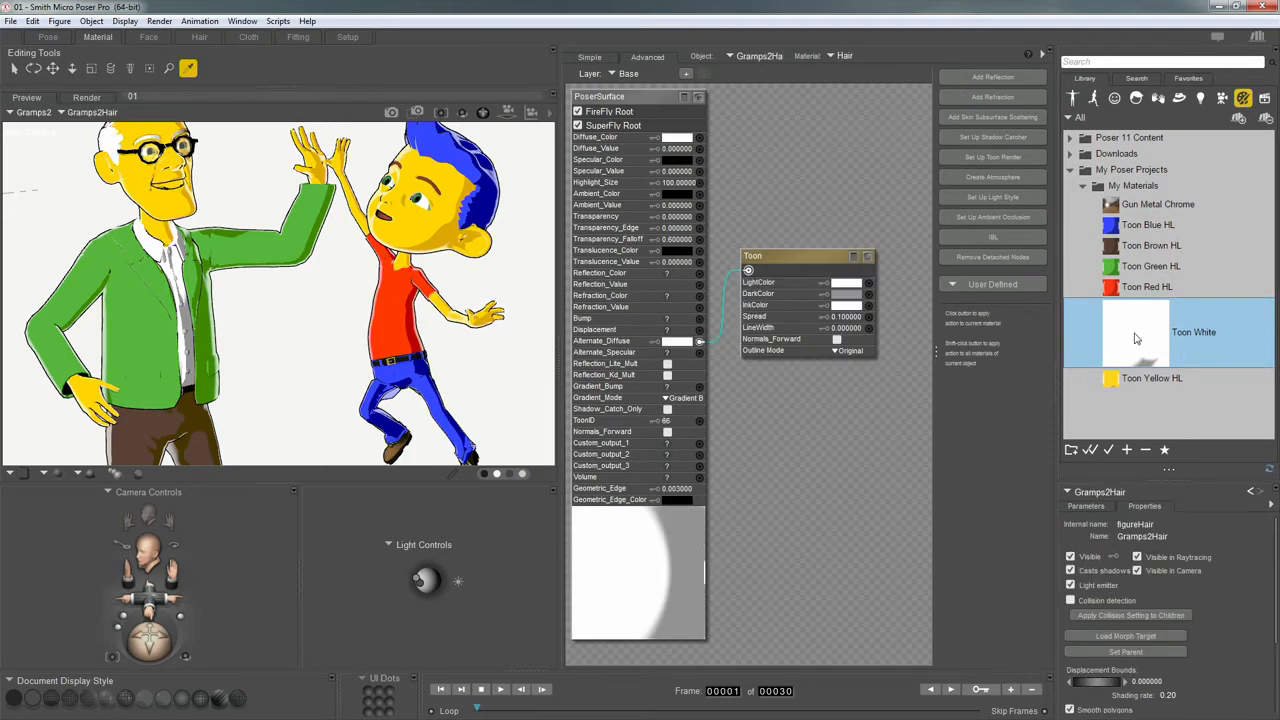
# Step: Switch to the Pose room and render the toon-shaded scene with the Preview renderer
pyautogui.click(56, 37)
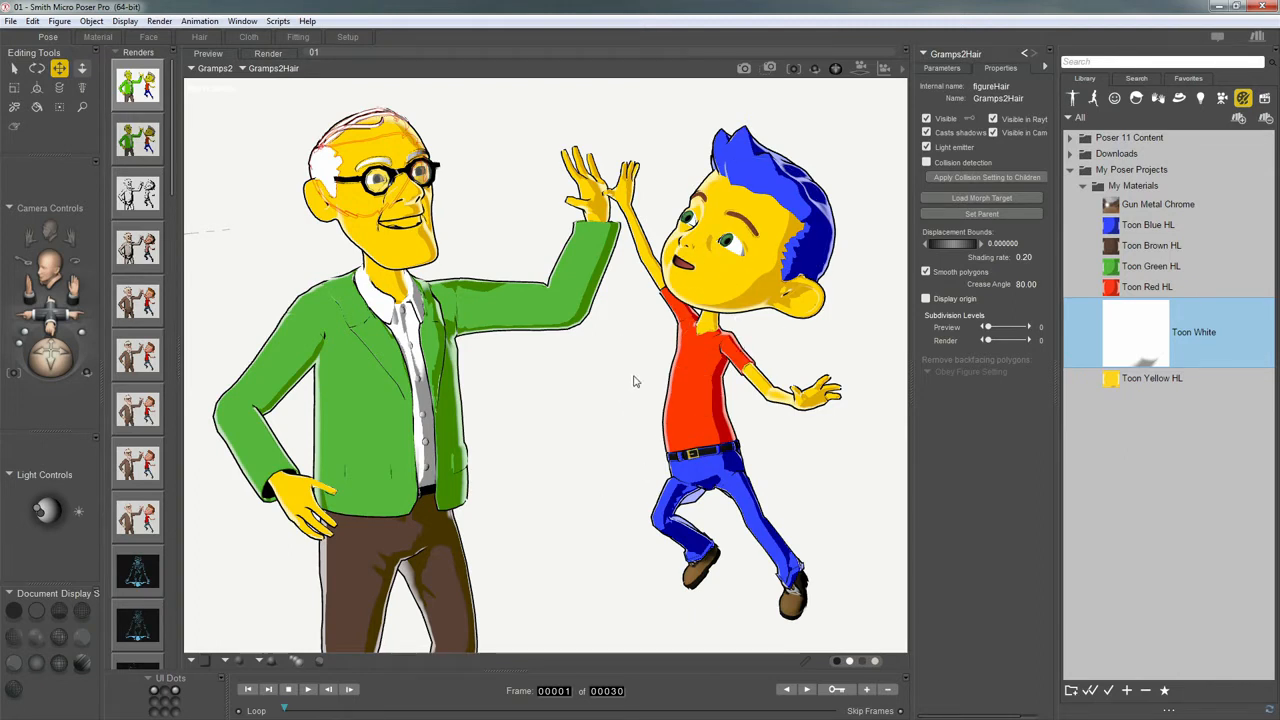
pyautogui.click(567, 381)
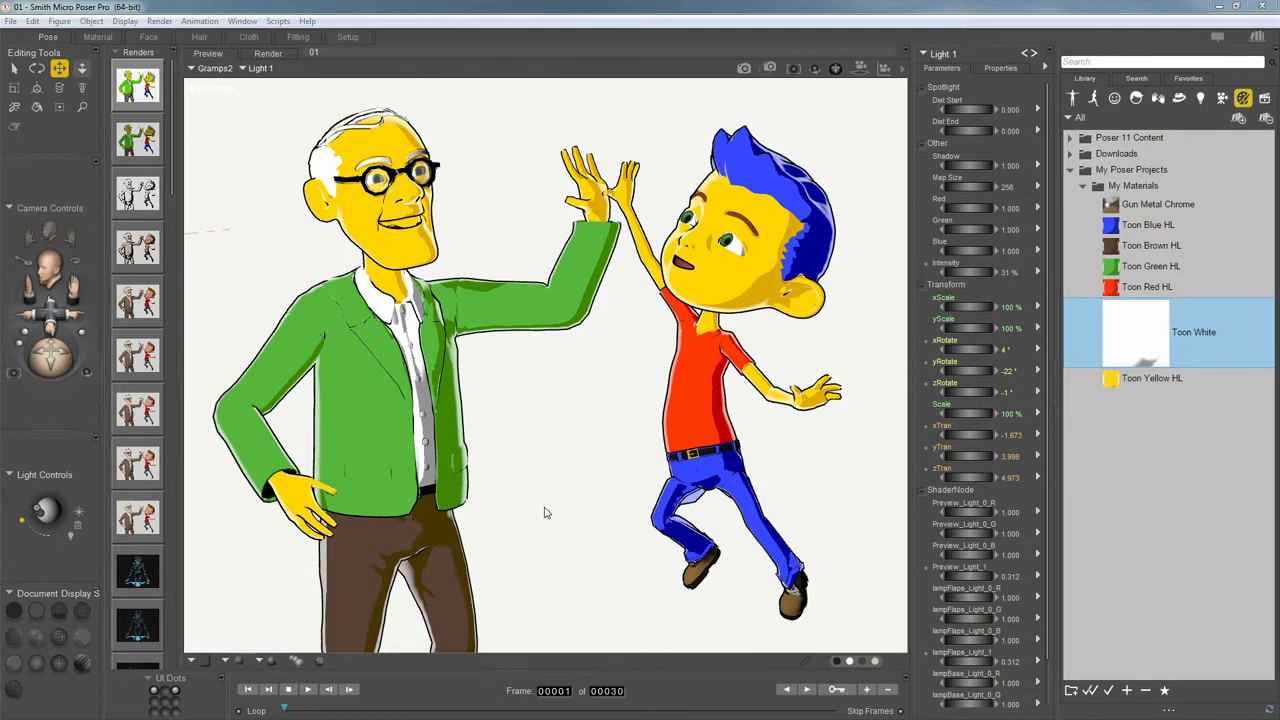
pyautogui.click(549, 360)
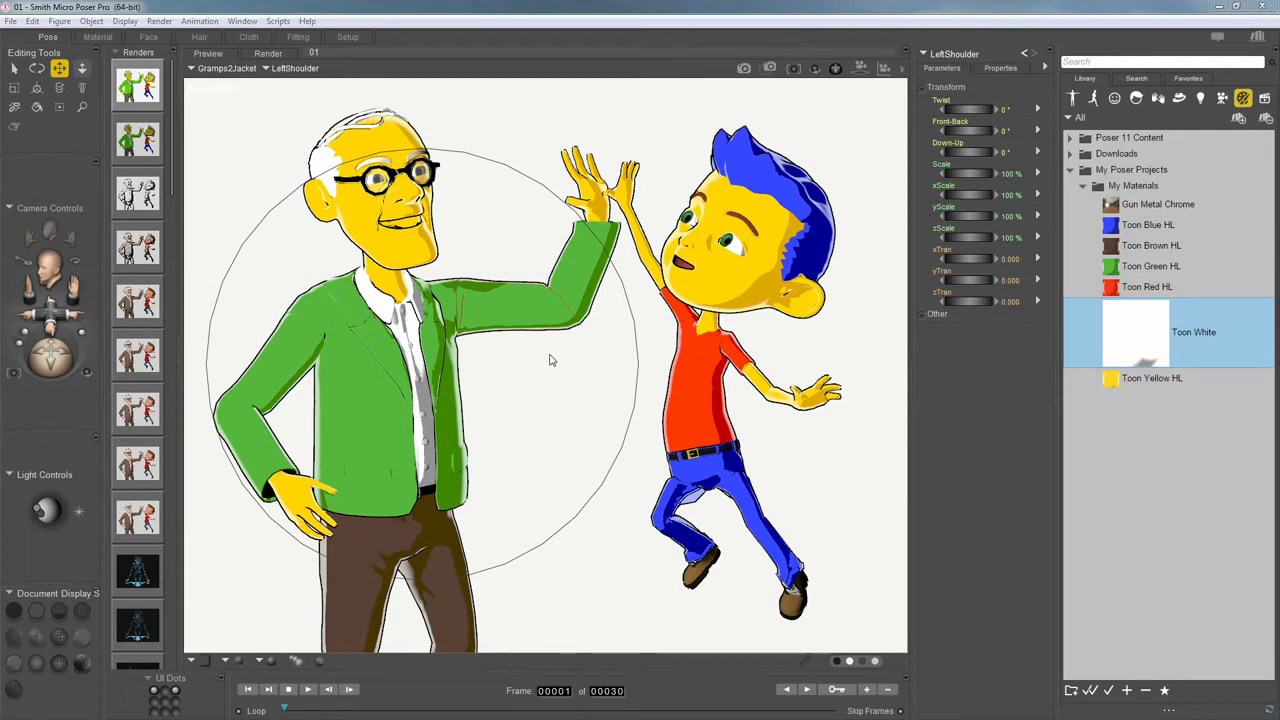
pyautogui.hotkey('ctrl', 'y')
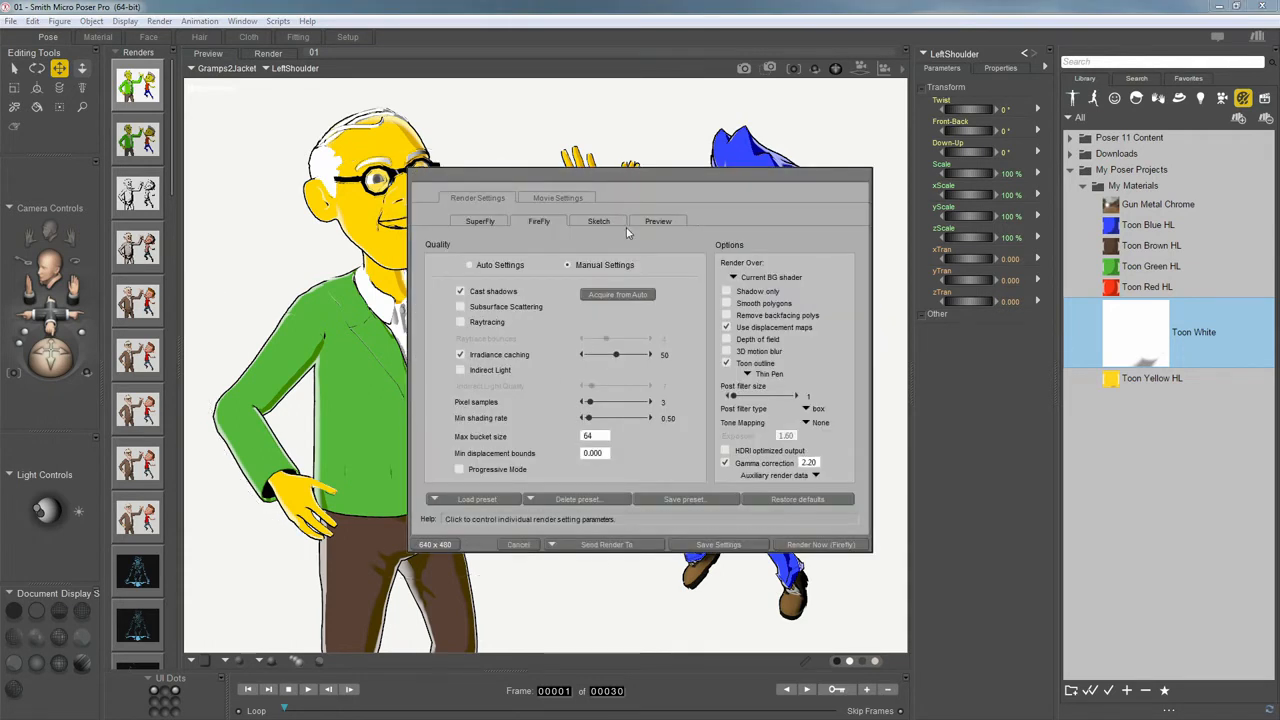
pyautogui.click(663, 224)
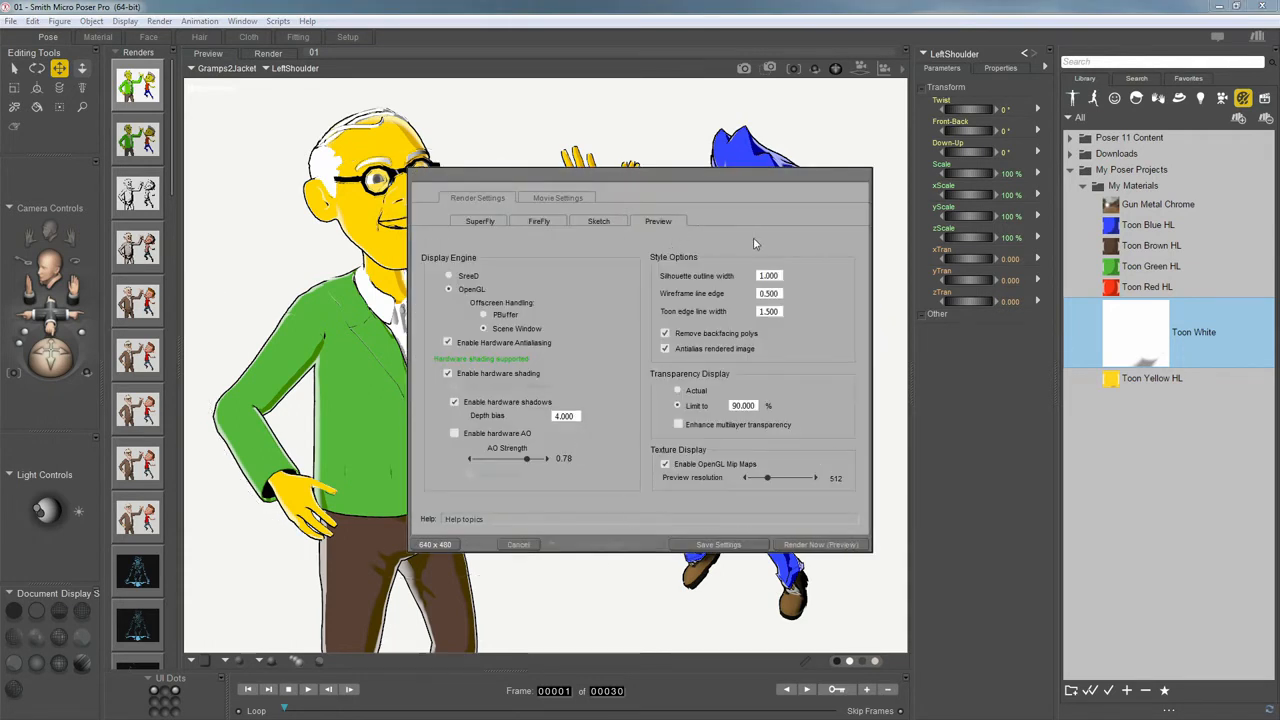
pyautogui.click(812, 545)
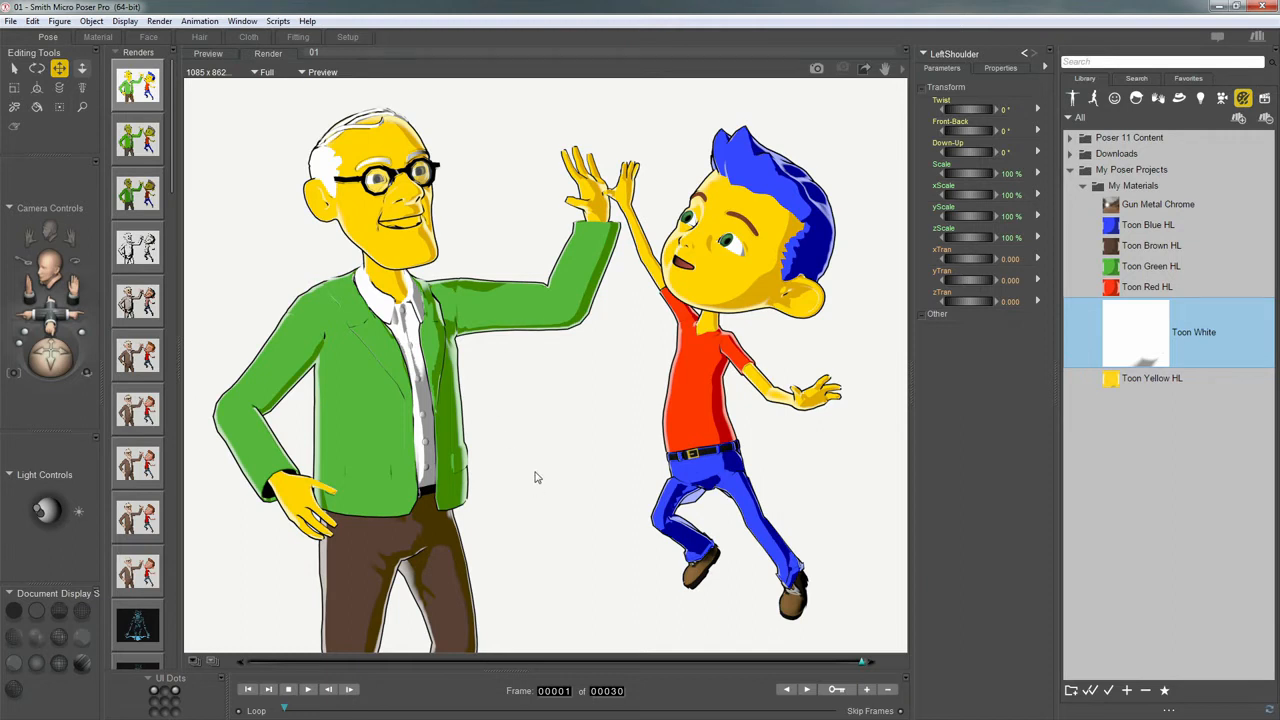
# Step: Return to the live preview and turn off Geometric Edge Lines in the Comic Book Preview options
pyautogui.click(222, 55)
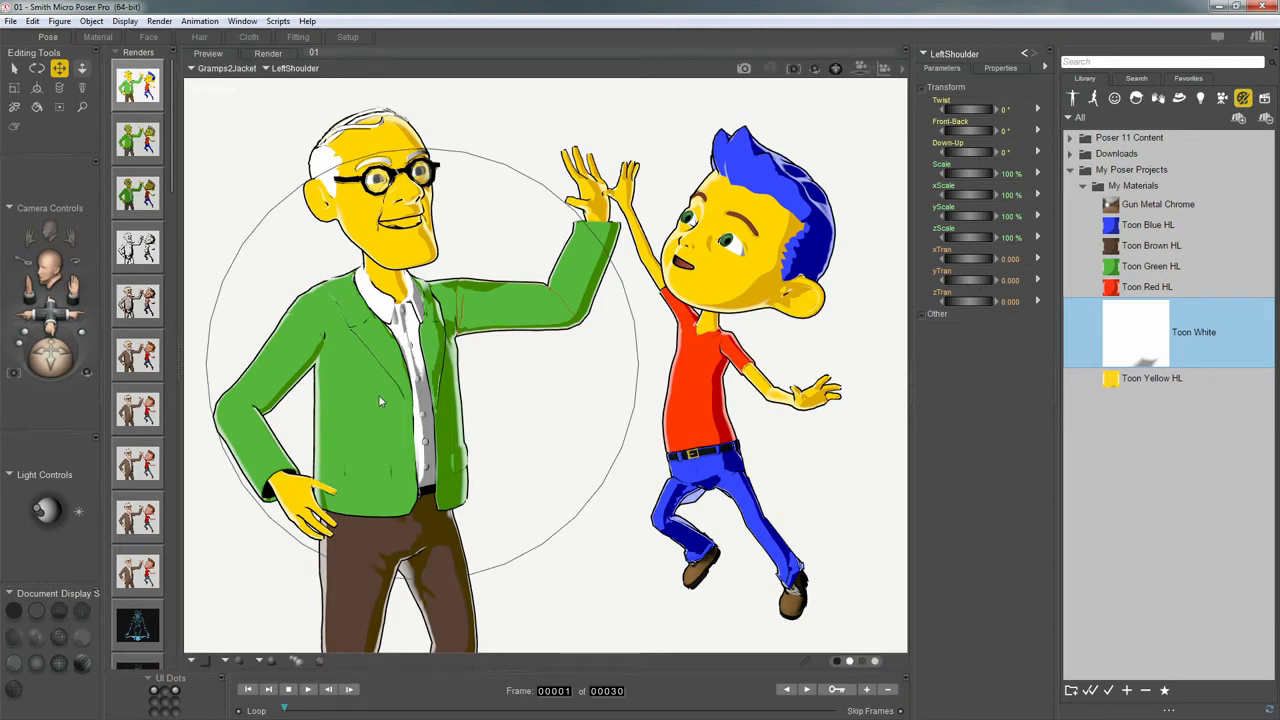
pyautogui.click(322, 661)
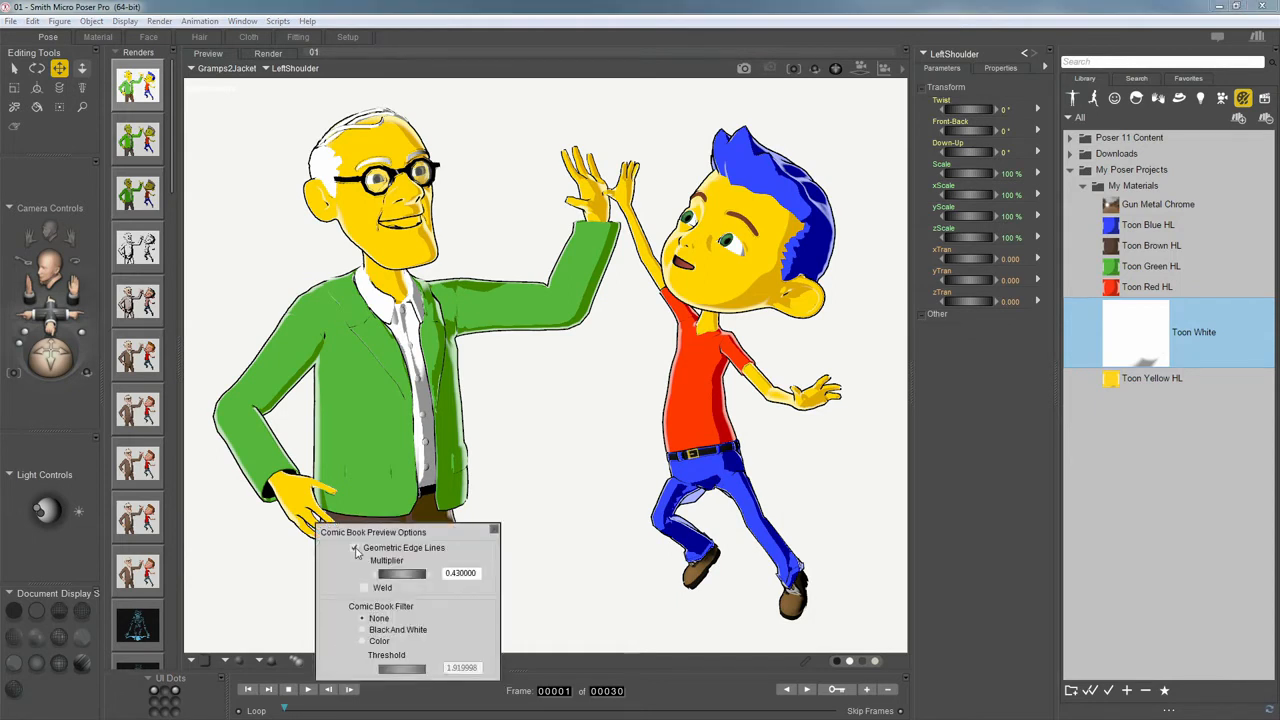
pyautogui.click(356, 549)
pyautogui.click(494, 530)
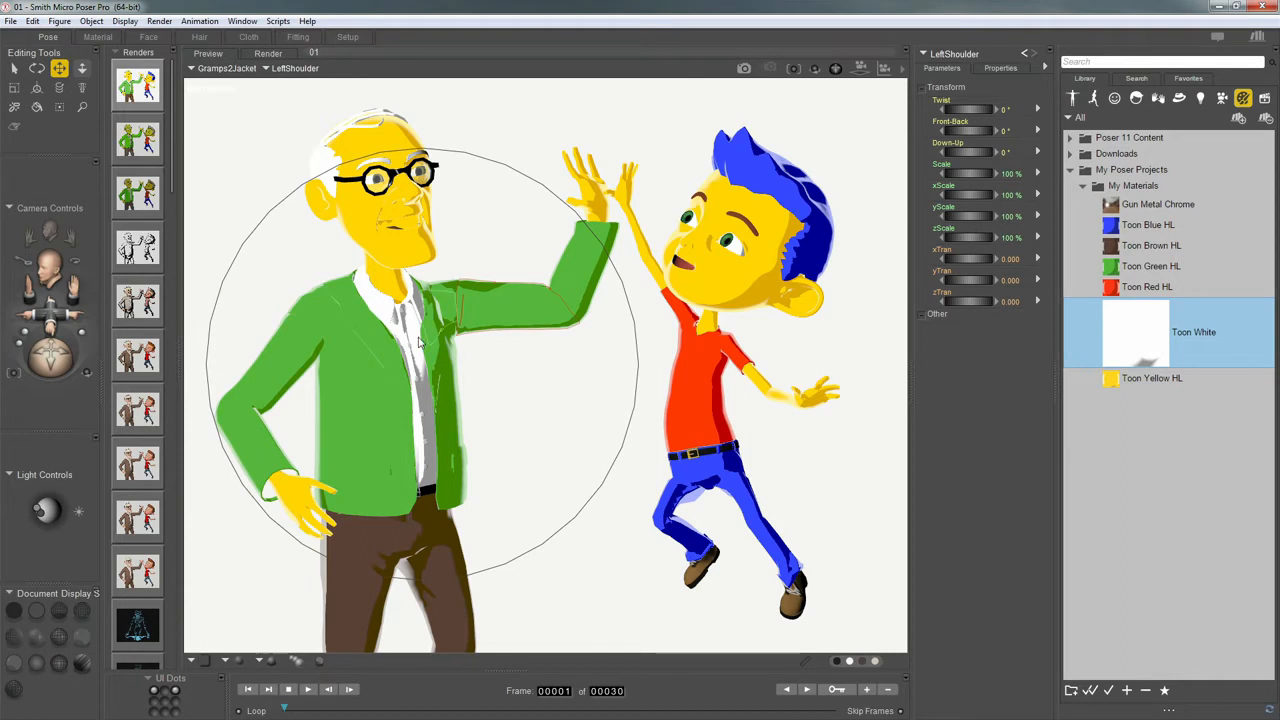
# Step: Set the FireFly toon outline to Medium Pen and render the scene with FireFly
pyautogui.hotkey('ctrl', 'y')
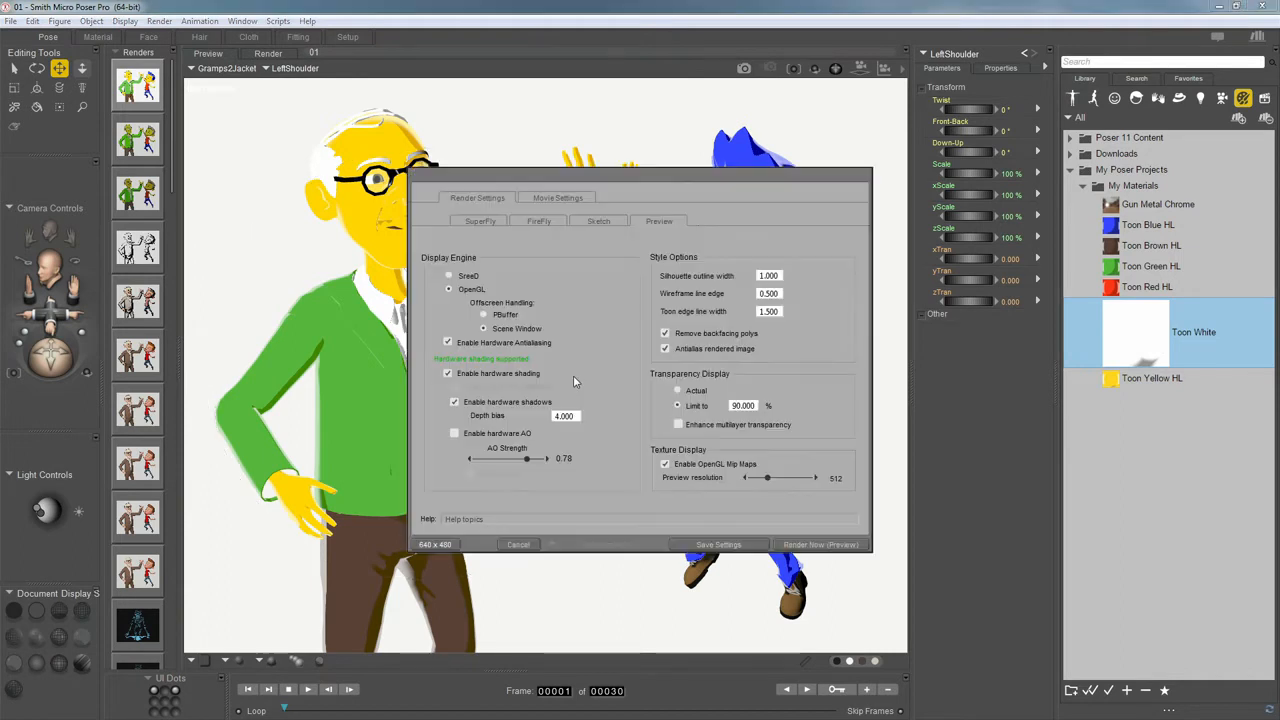
pyautogui.click(540, 222)
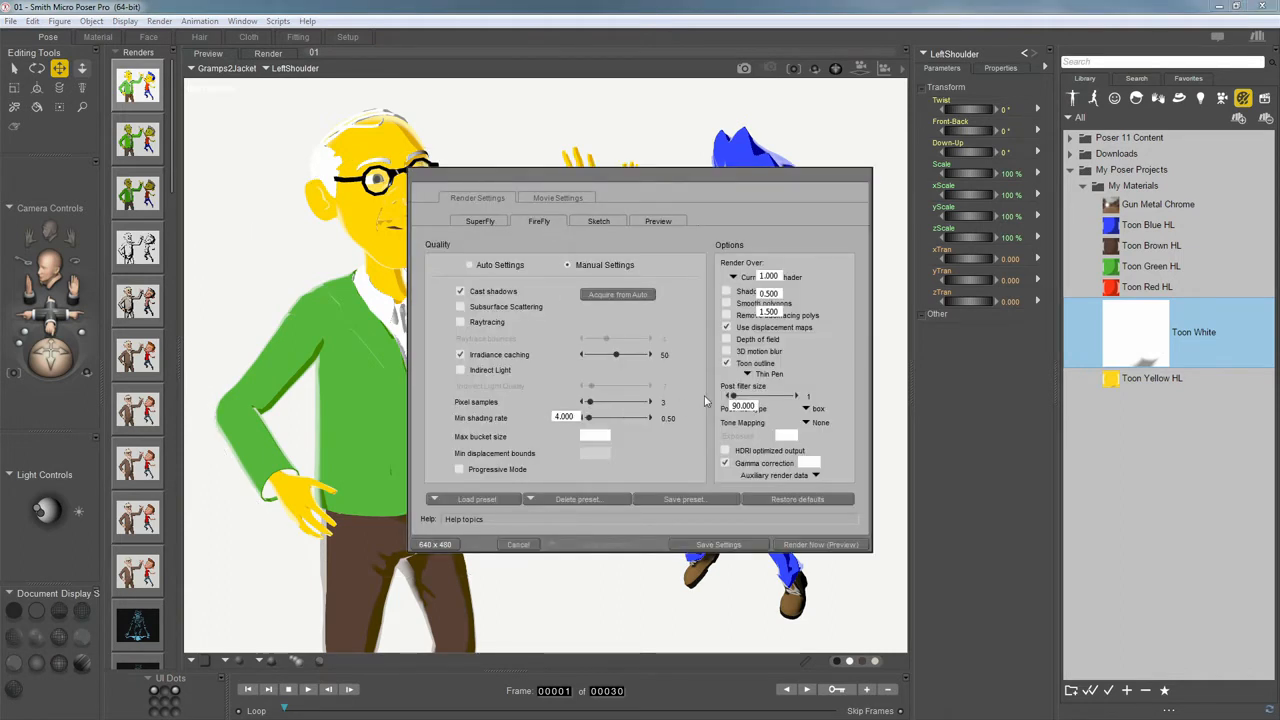
pyautogui.click(759, 375)
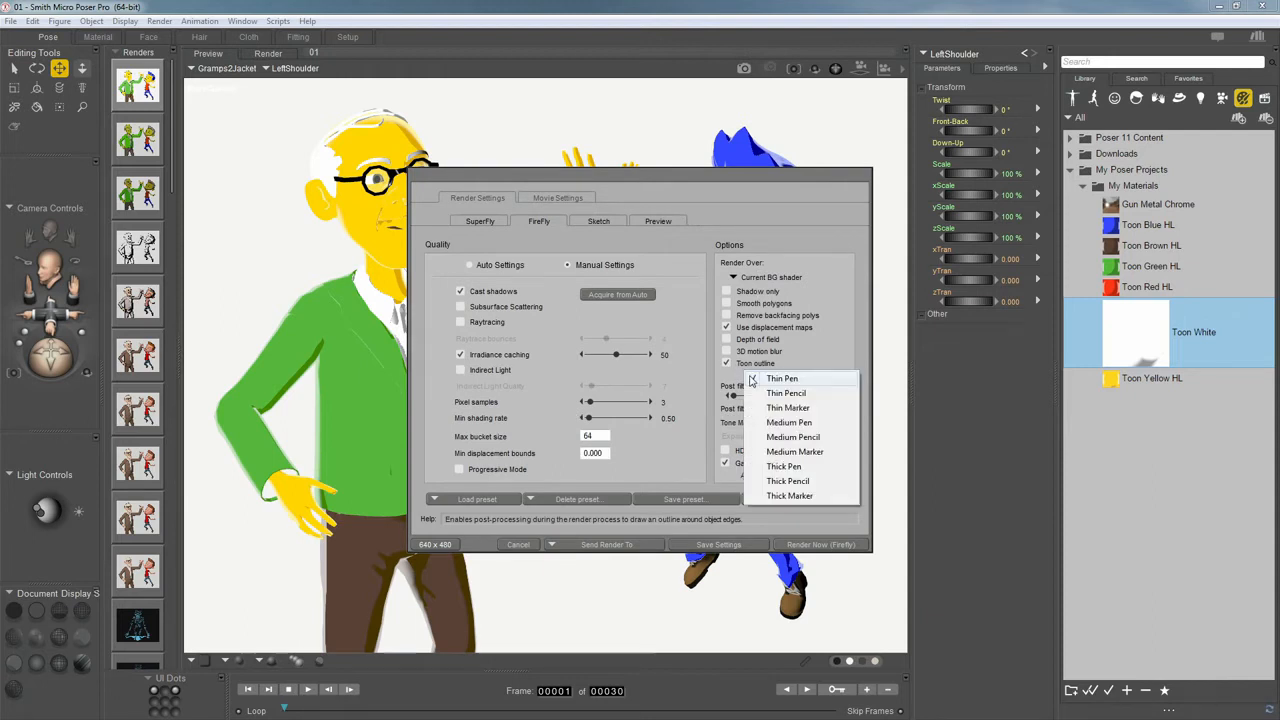
pyautogui.click(785, 424)
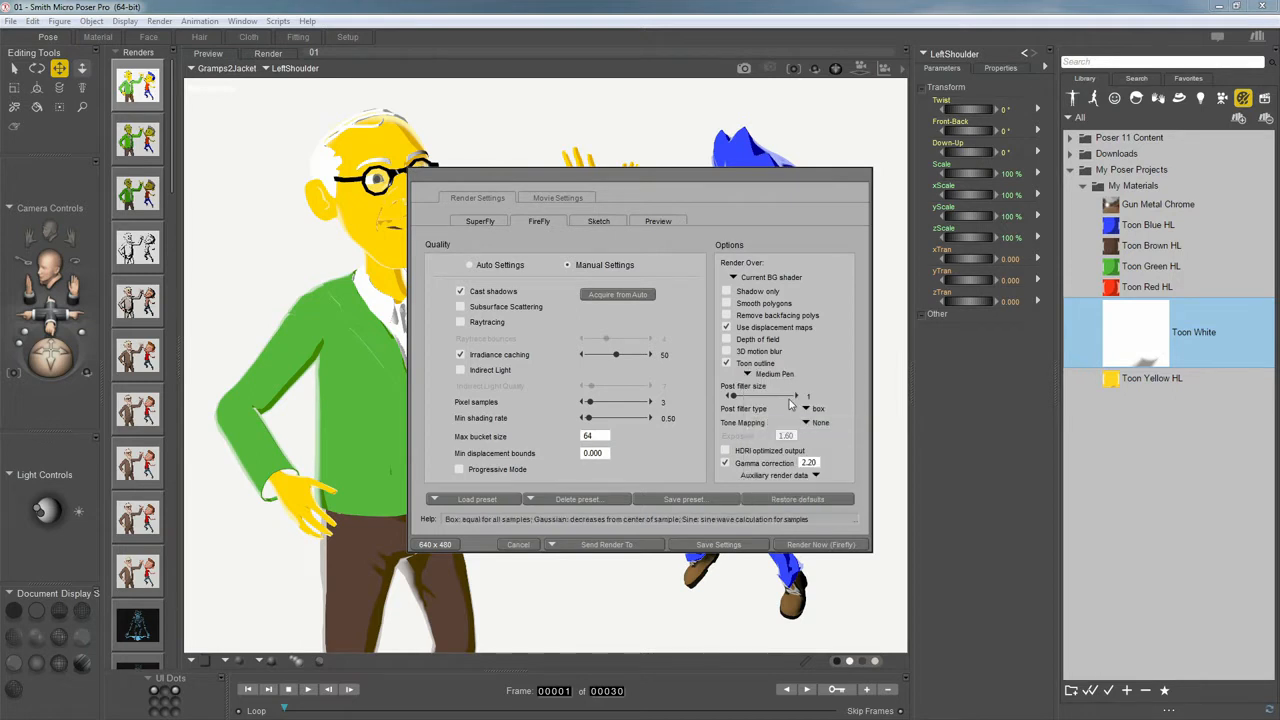
pyautogui.click(810, 544)
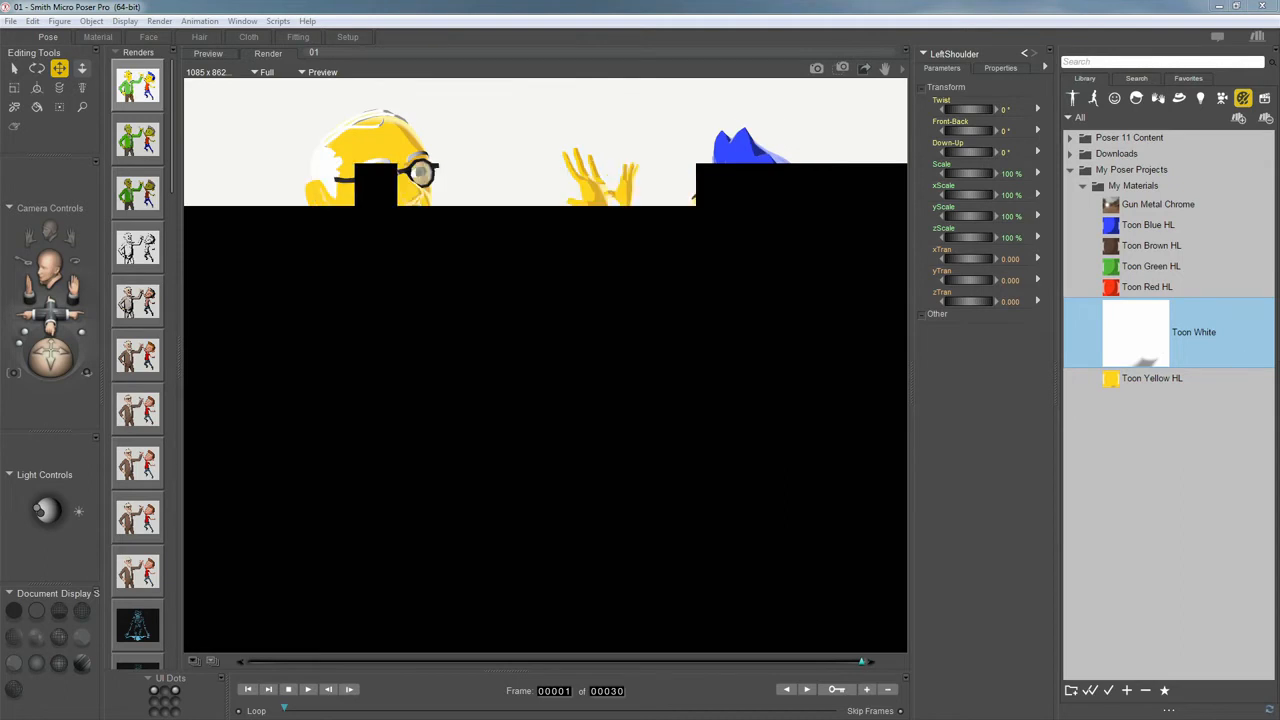
pyautogui.moveTo(1278, 536); pyautogui.dragTo(672, 564)
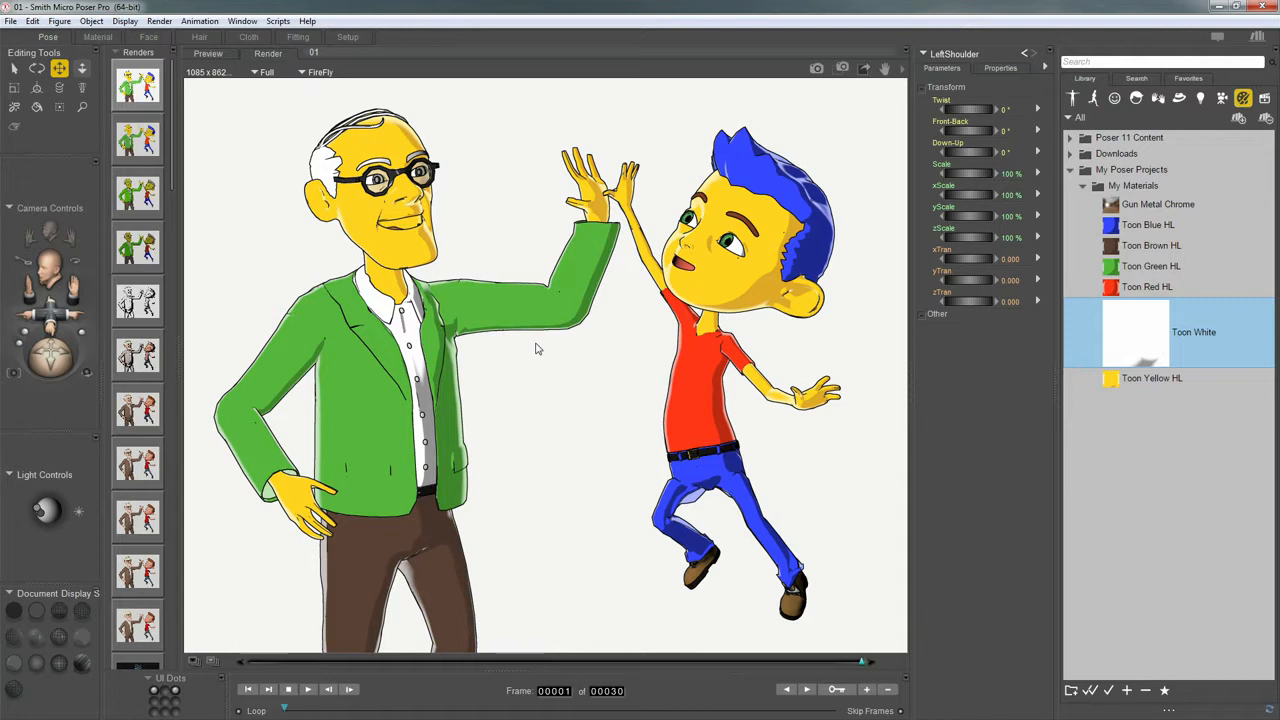
# Step: Compare the earlier Preview render with the new FireFly render, and return to the live preview
pyautogui.click(133, 145)
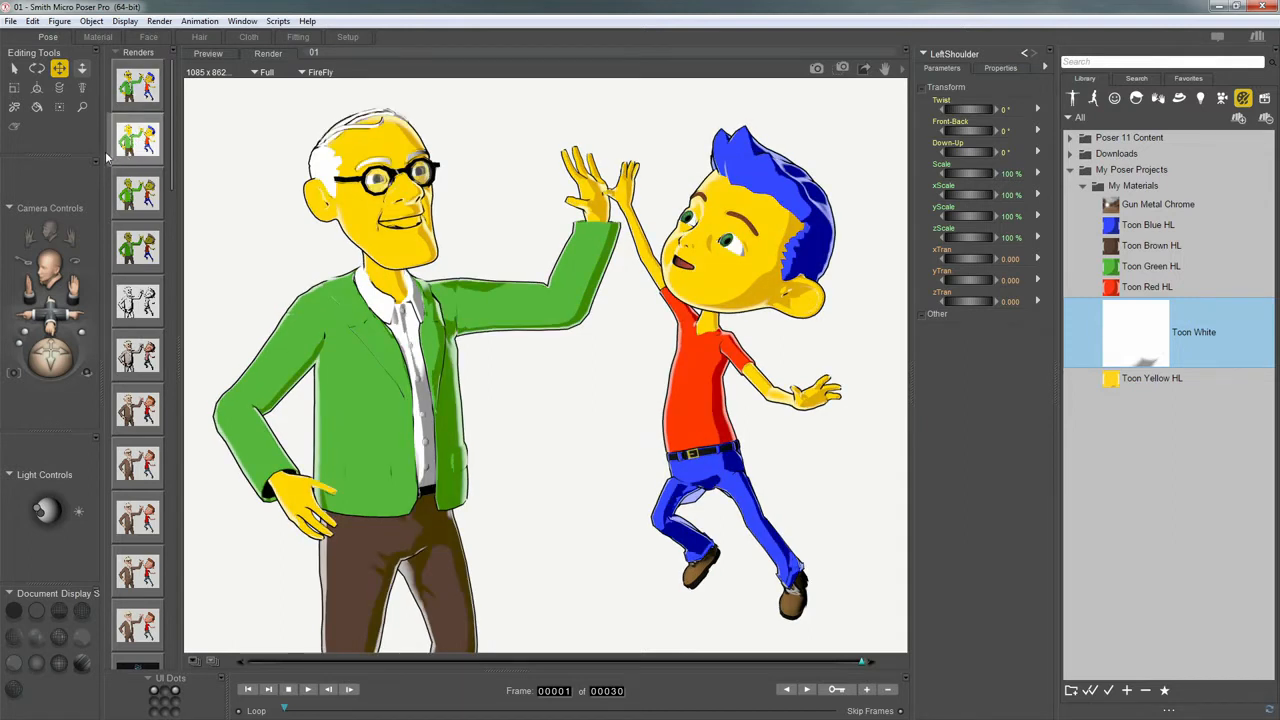
pyautogui.click(143, 92)
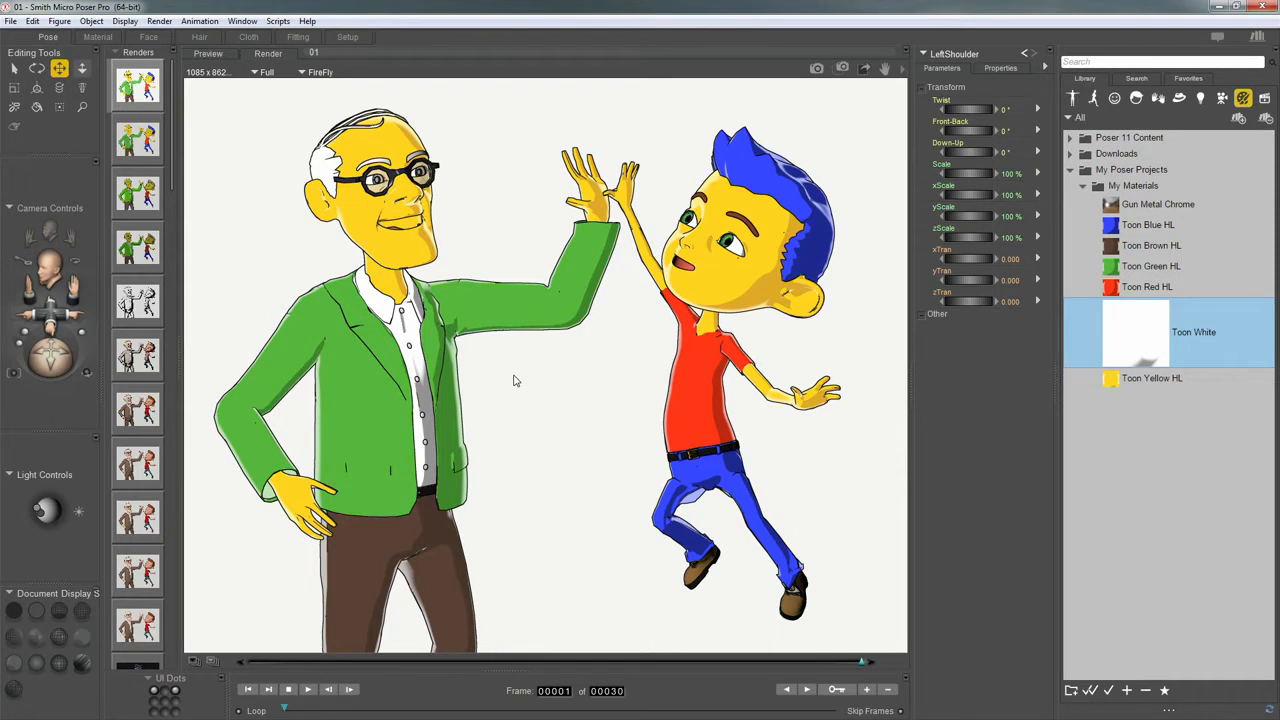
pyautogui.click(208, 54)
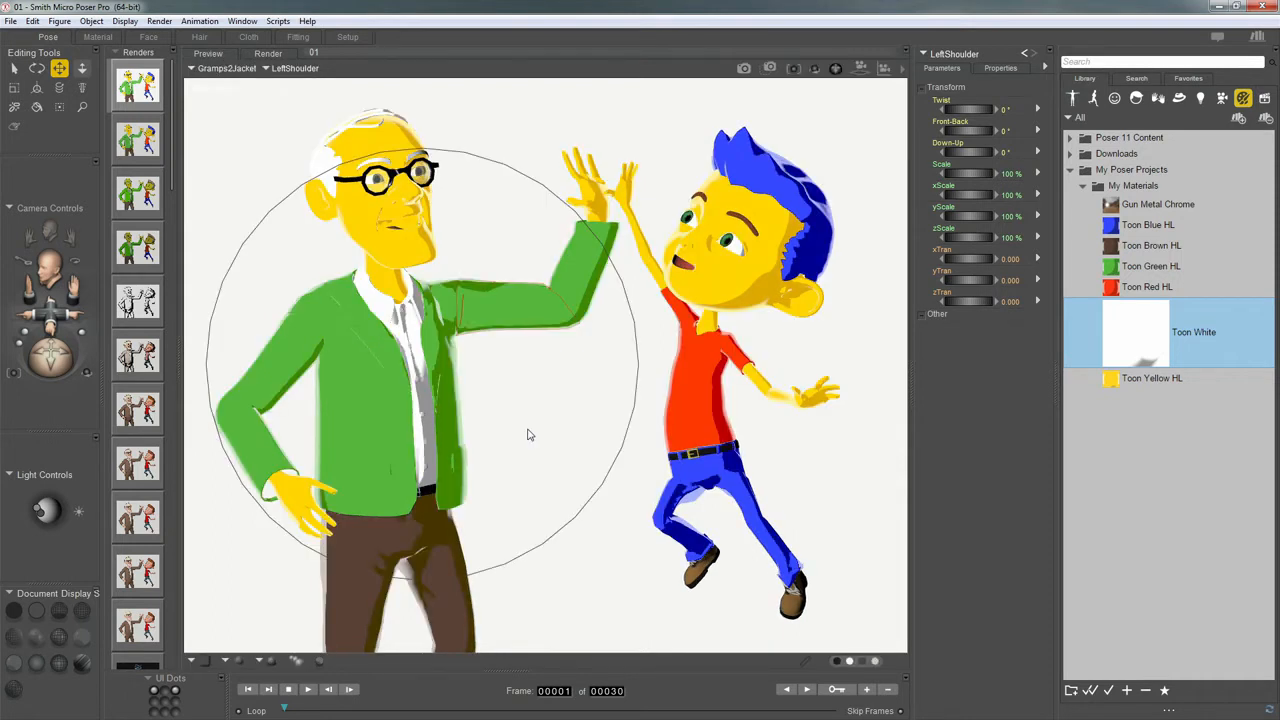
# Step: Set the movie format to Flash and the movie renderer to FireFly in the Movie Settings
pyautogui.hotkey('ctrl', 'y')
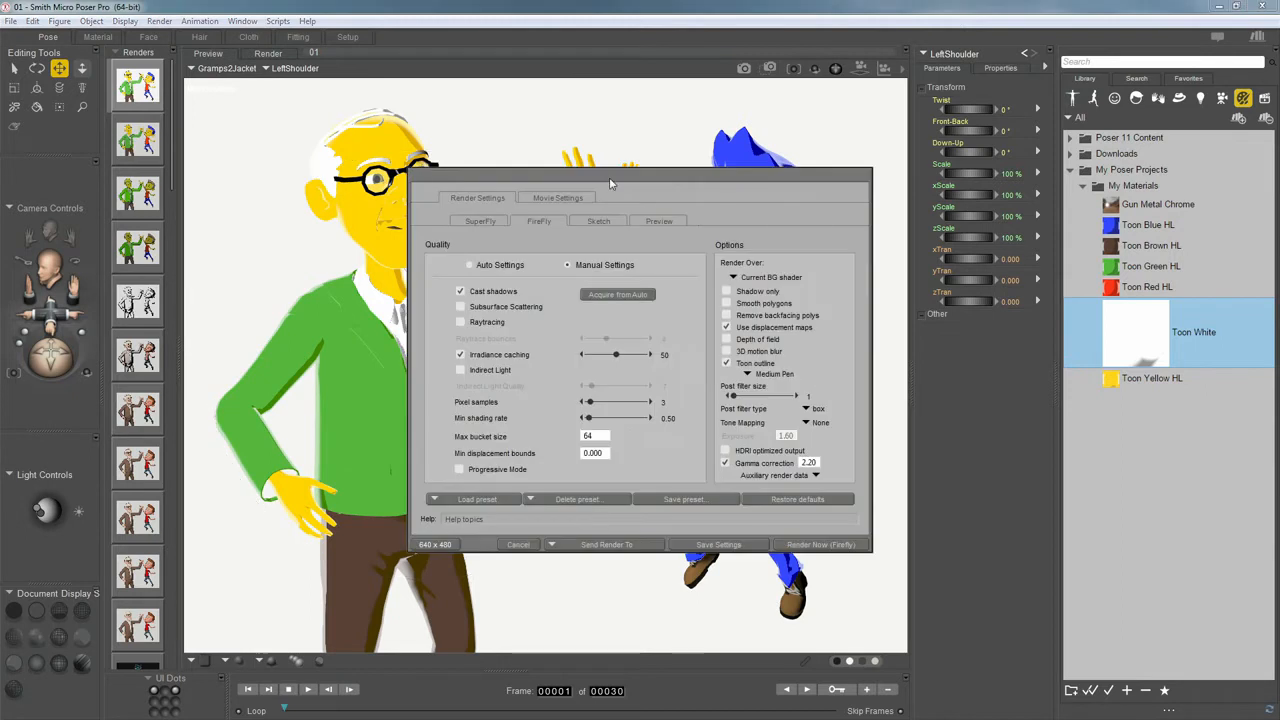
pyautogui.click(556, 199)
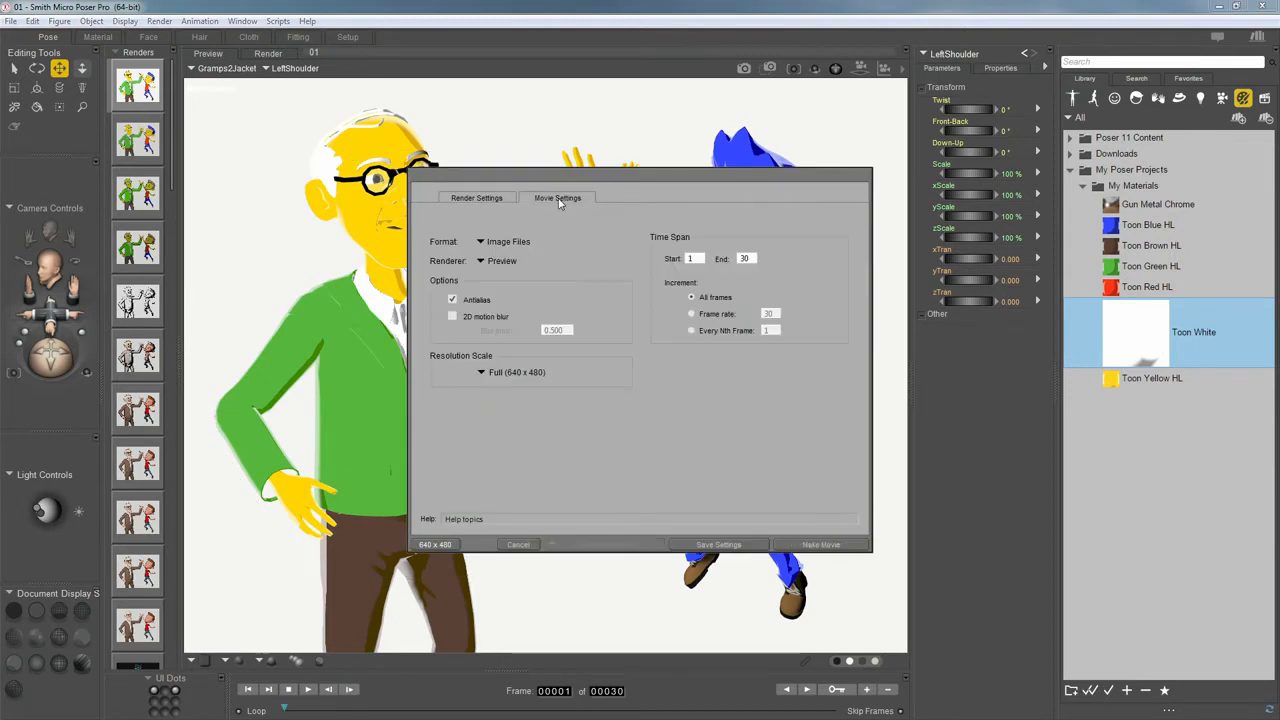
pyautogui.click(482, 245)
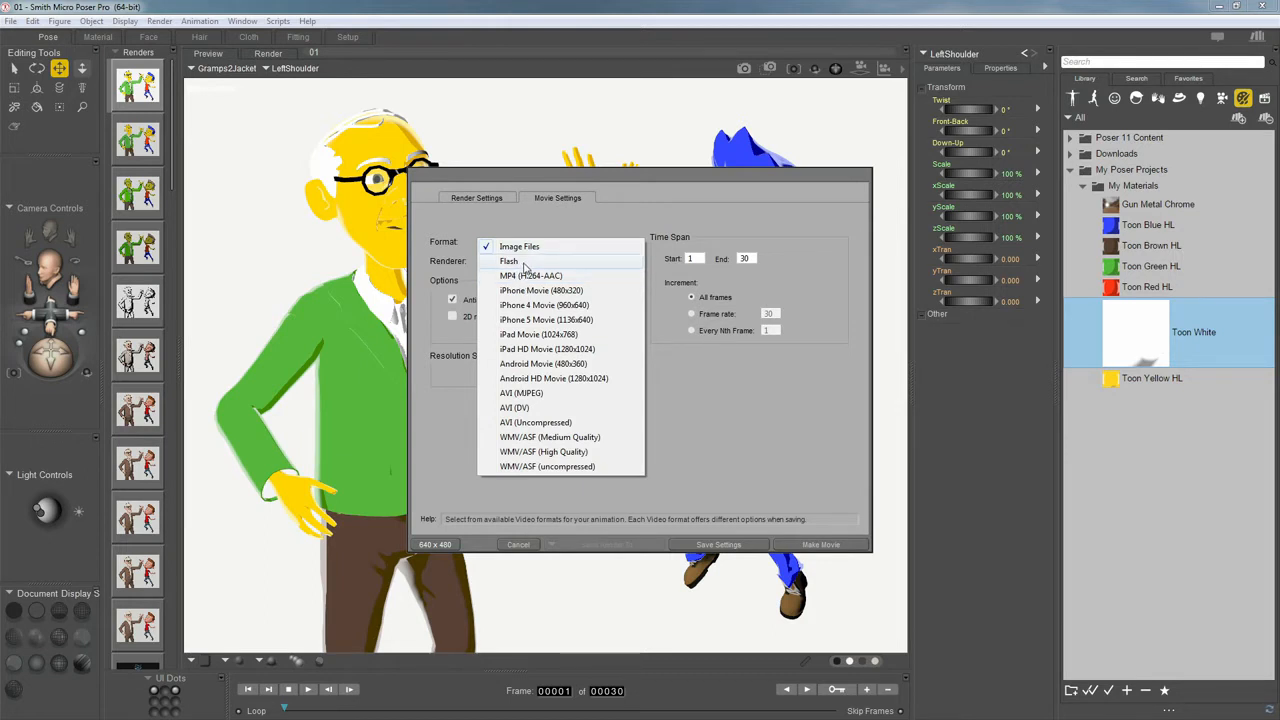
pyautogui.click(524, 265)
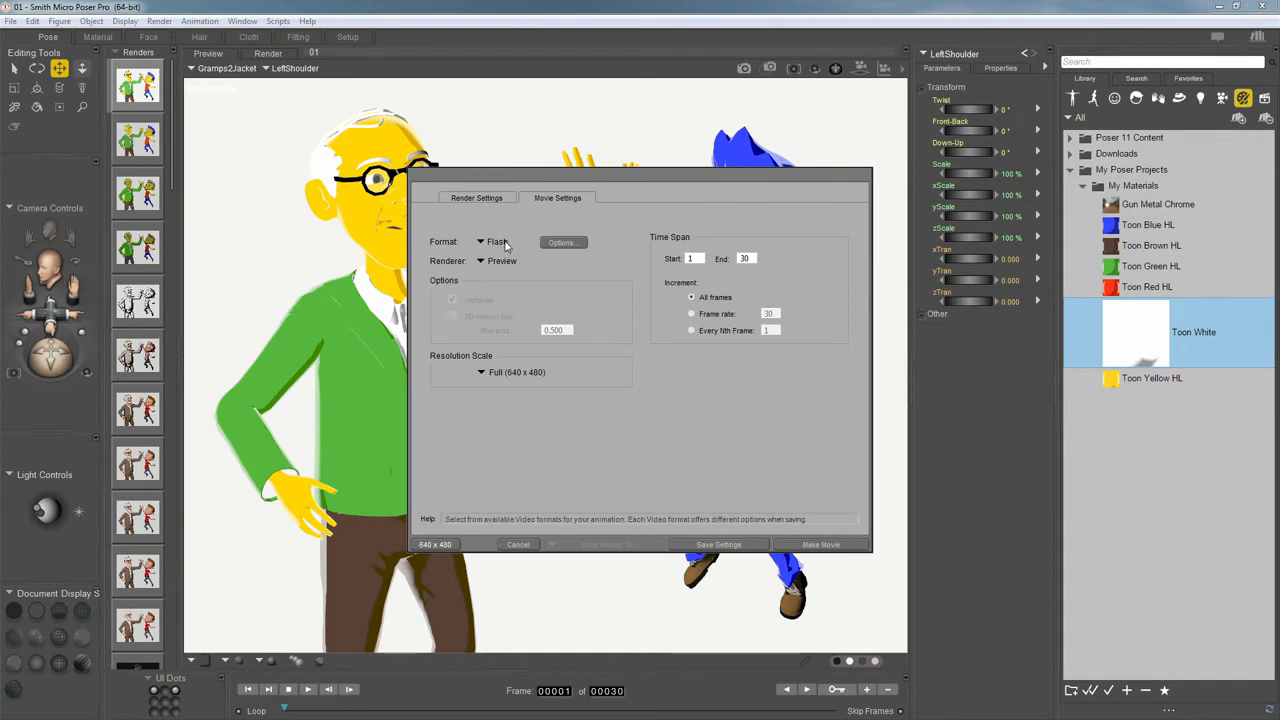
pyautogui.click(487, 263)
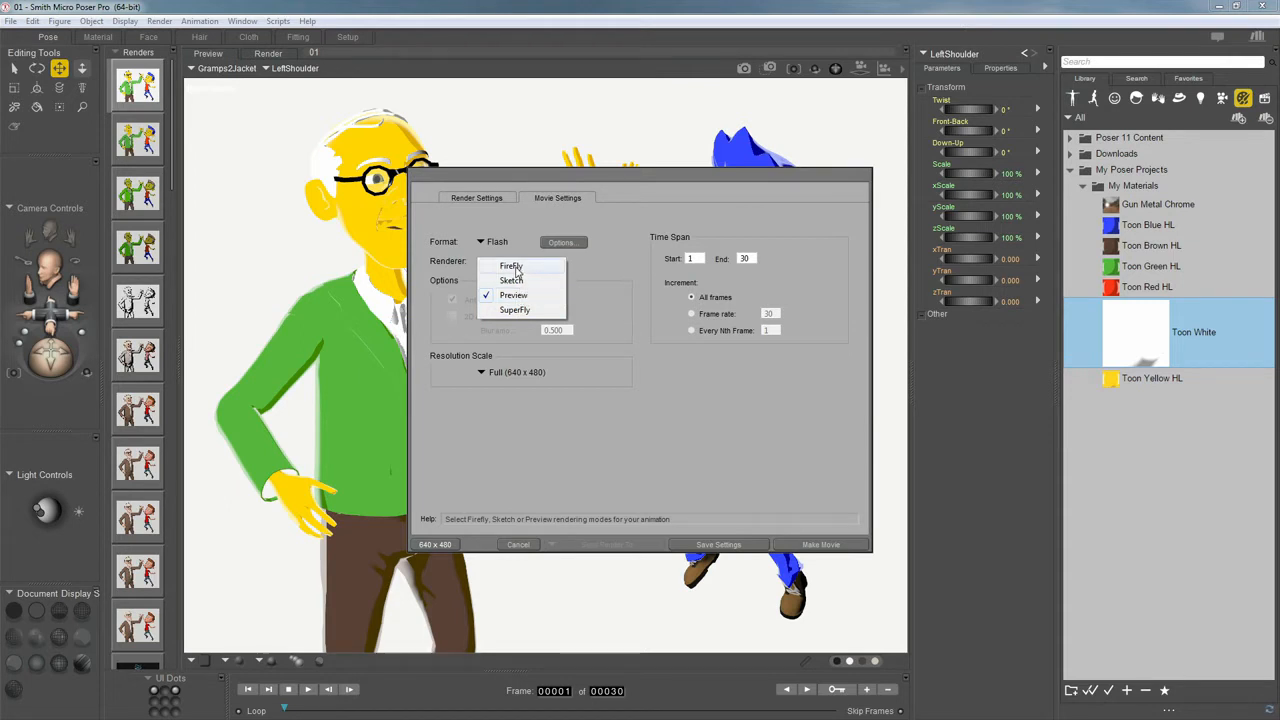
pyautogui.click(515, 267)
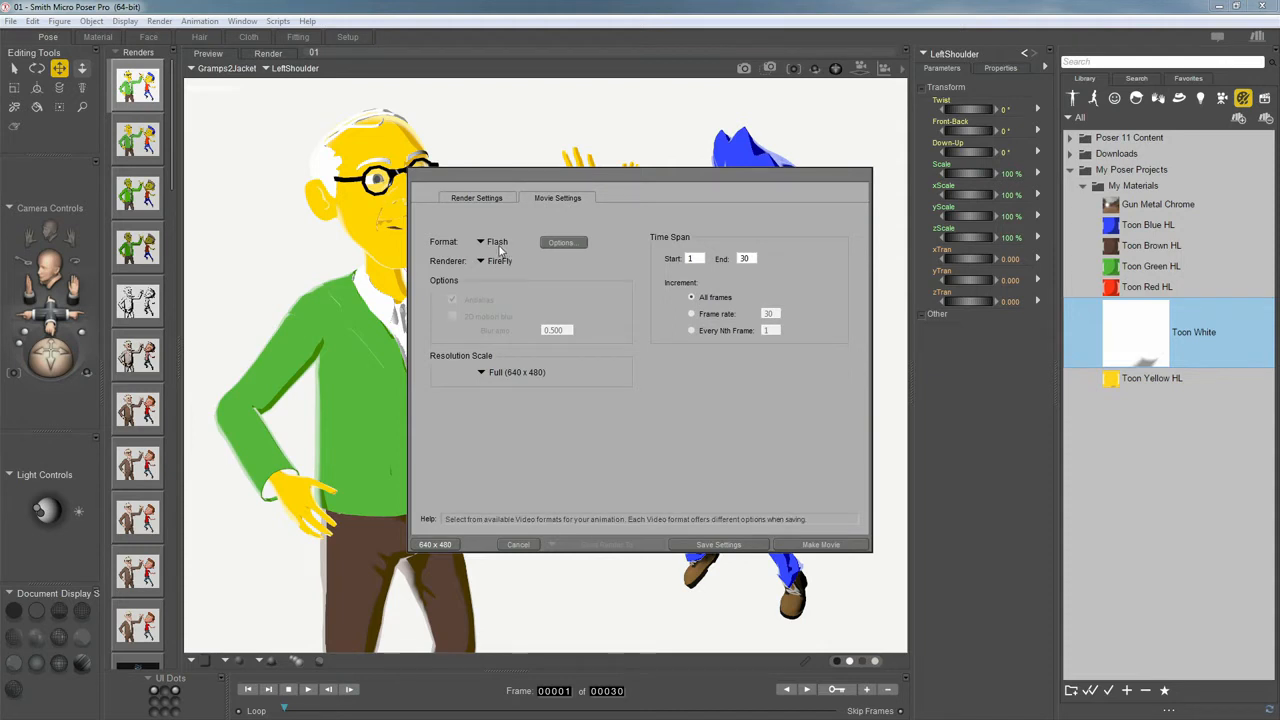
# Step: Review the Flash export options without changing them, set the movie's end frame to 1, and save the settings
pyautogui.click(562, 243)
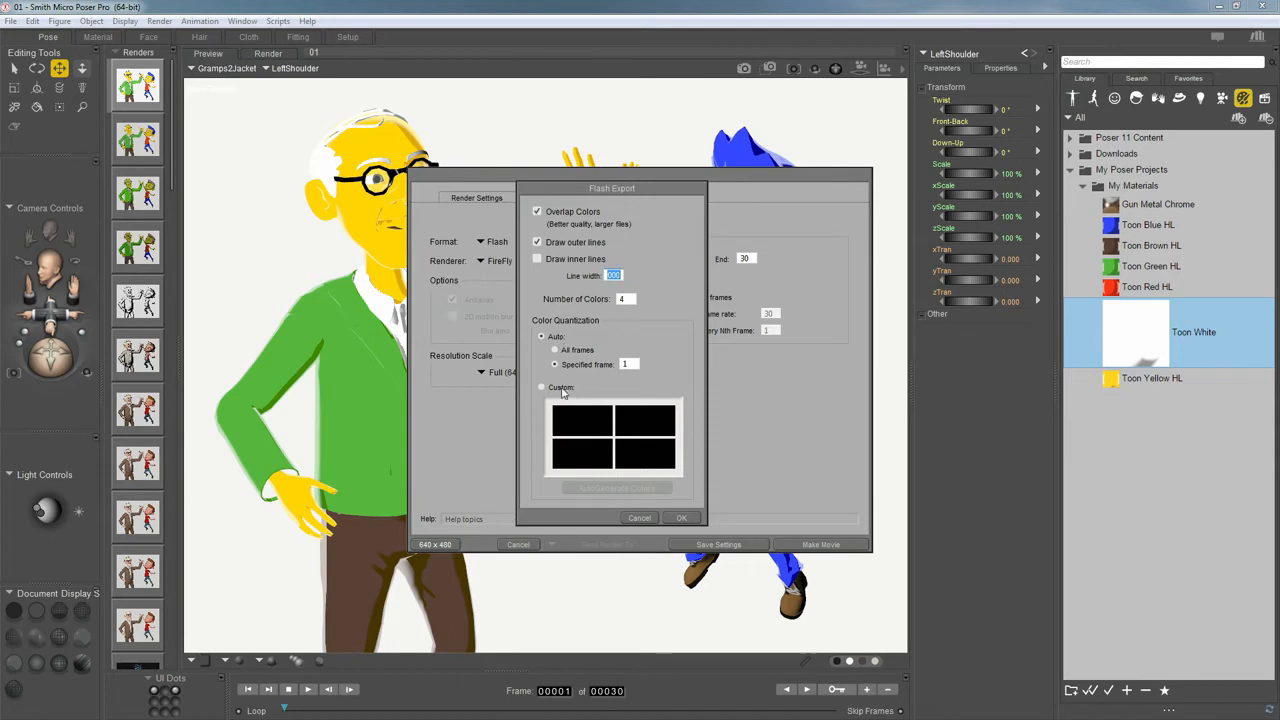
pyautogui.click(645, 518)
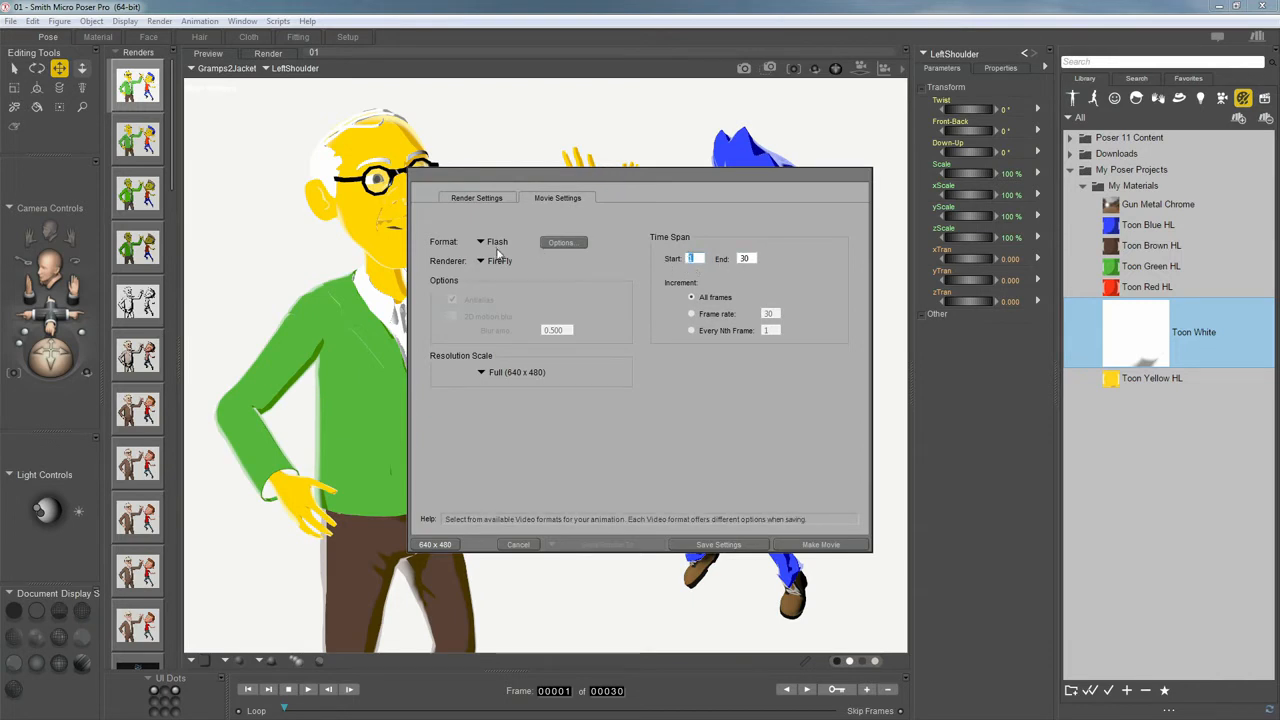
pyautogui.click(745, 258)
pyautogui.write('1')
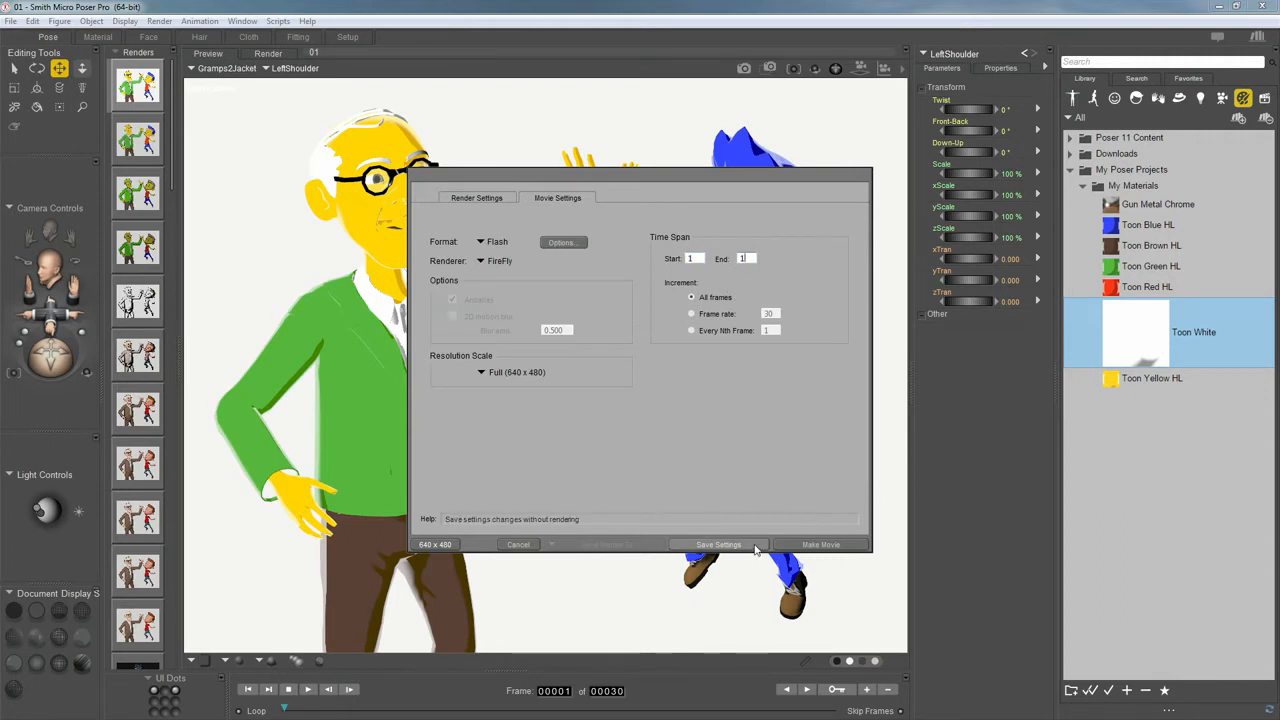
pyautogui.click(719, 544)
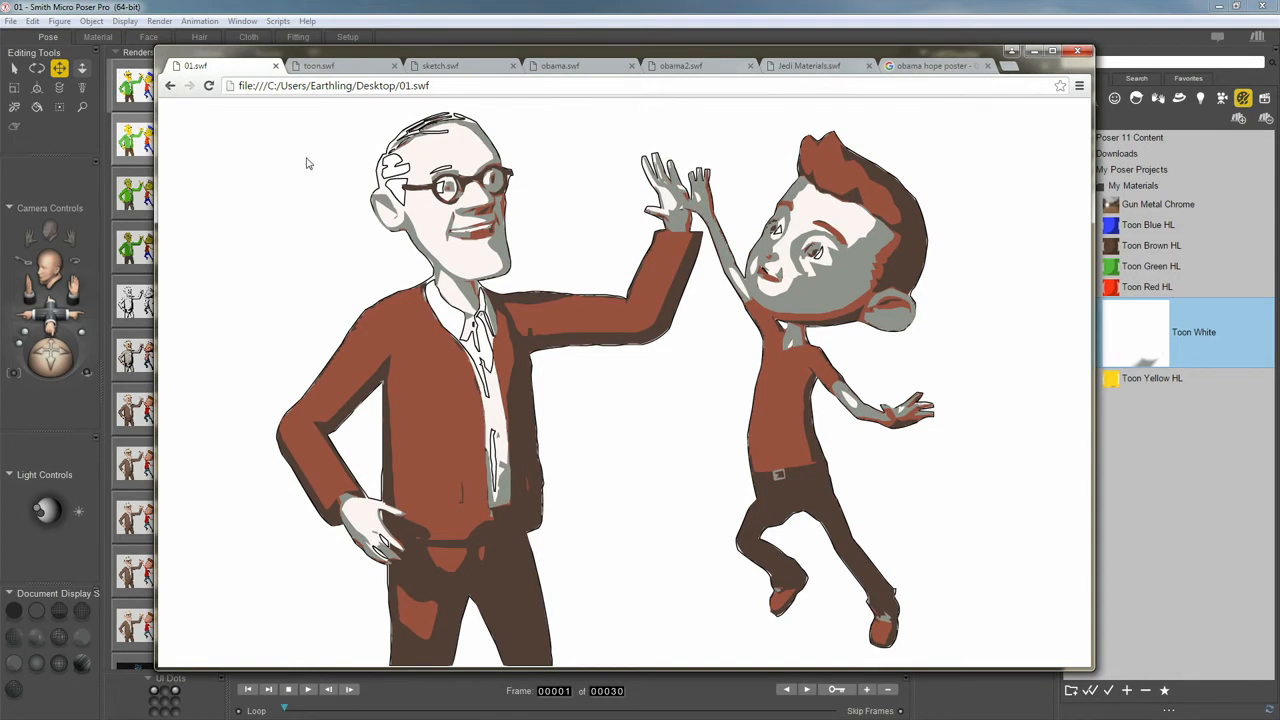
# Step: Compare the exported 01.swf, toon.swf and sketch.swf with the Obama Hope poster in the web browser, and return to Poser
pyautogui.moveTo(310, 55); pyautogui.dragTo(311, 43)
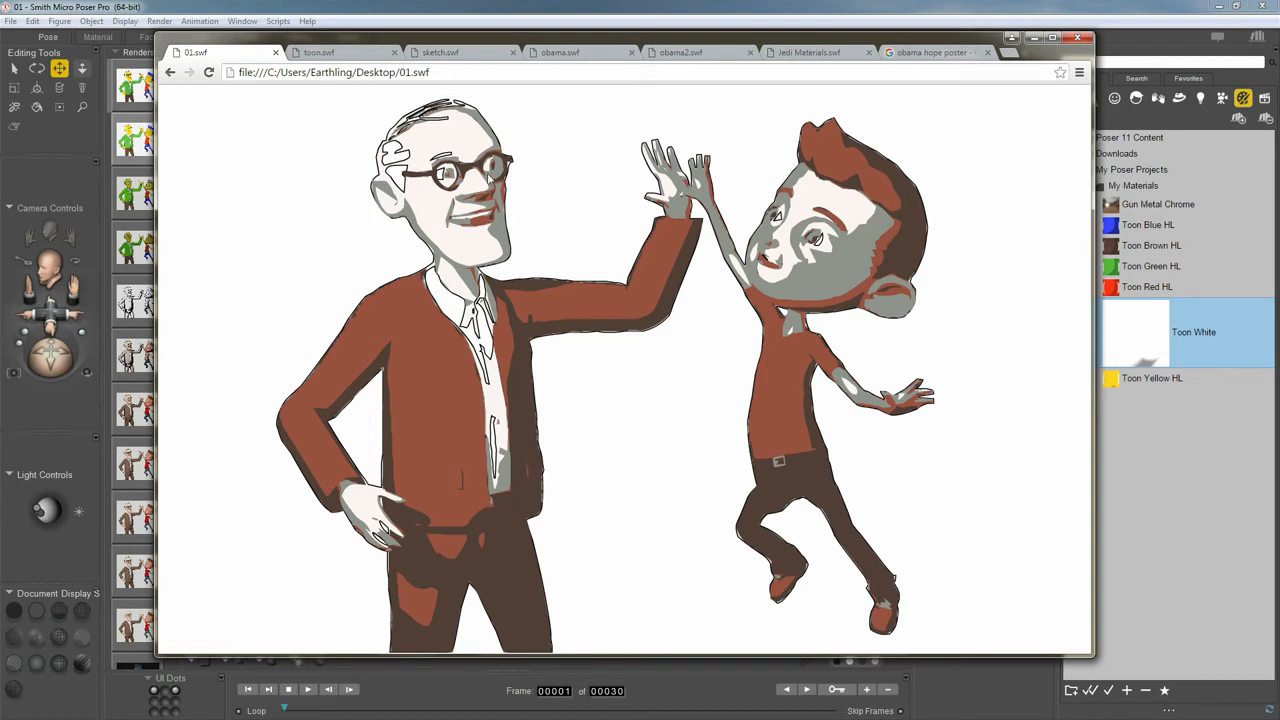
pyautogui.click(348, 56)
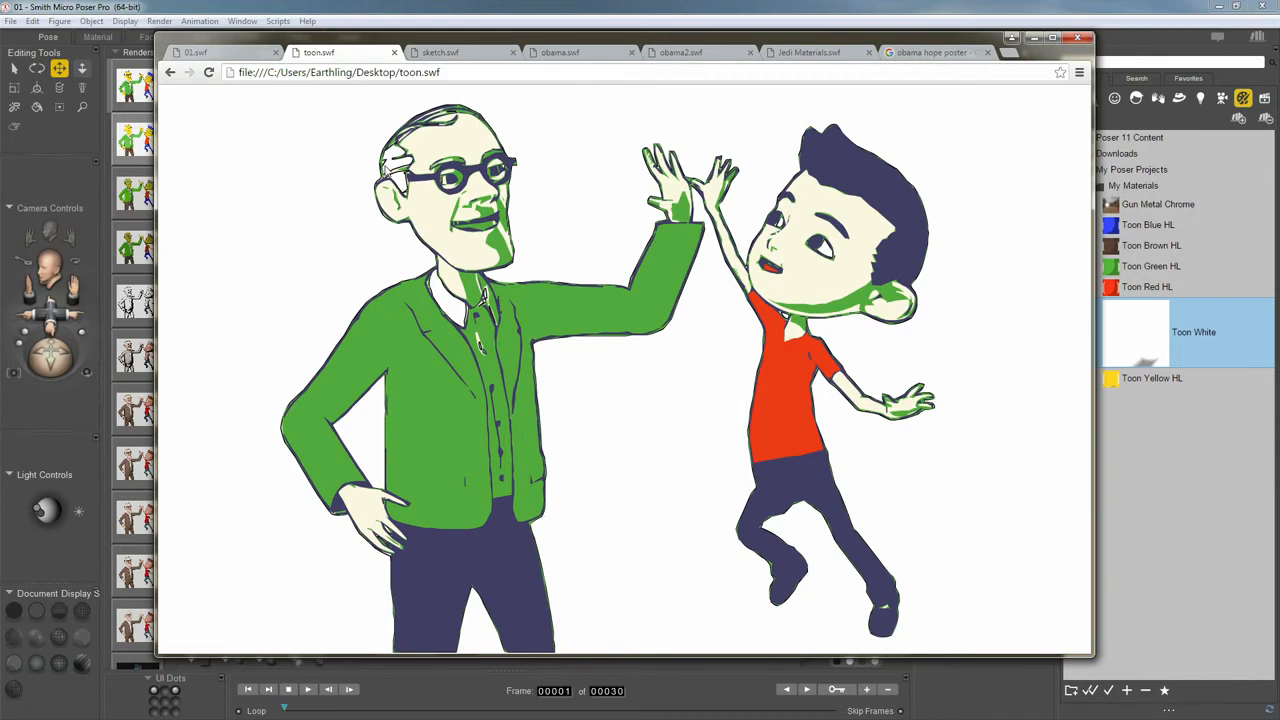
pyautogui.click(462, 56)
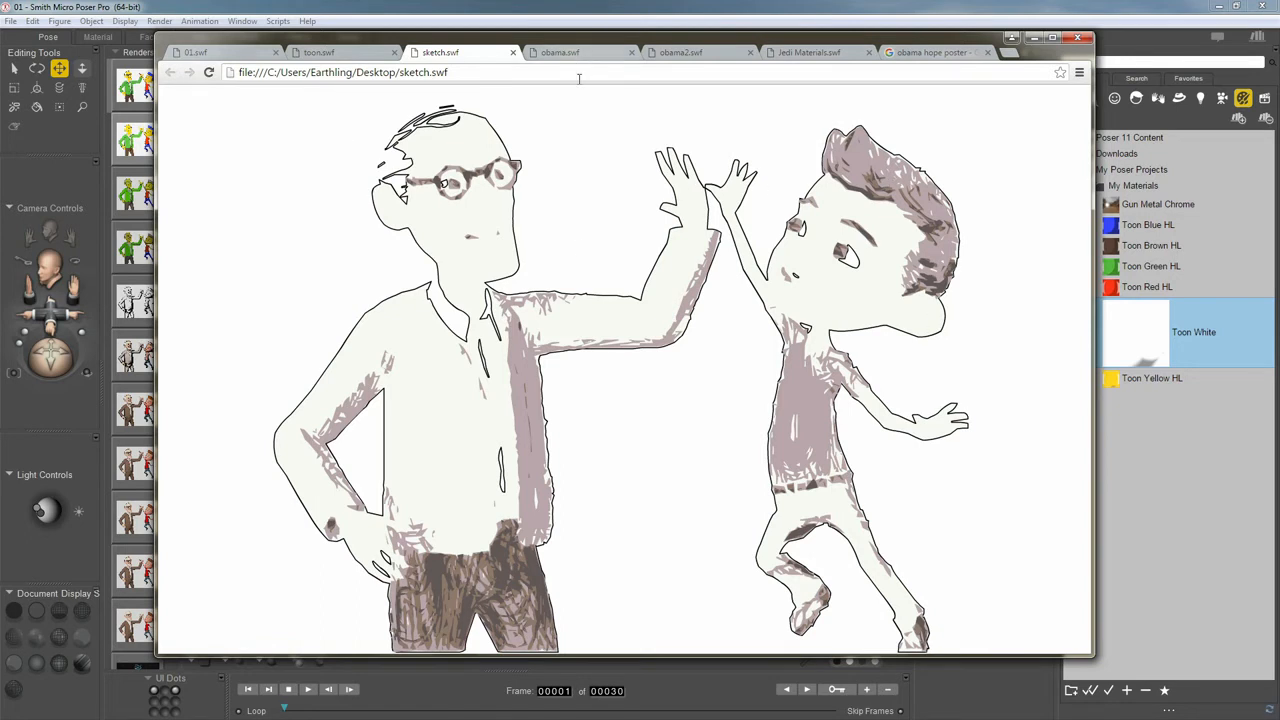
pyautogui.click(336, 55)
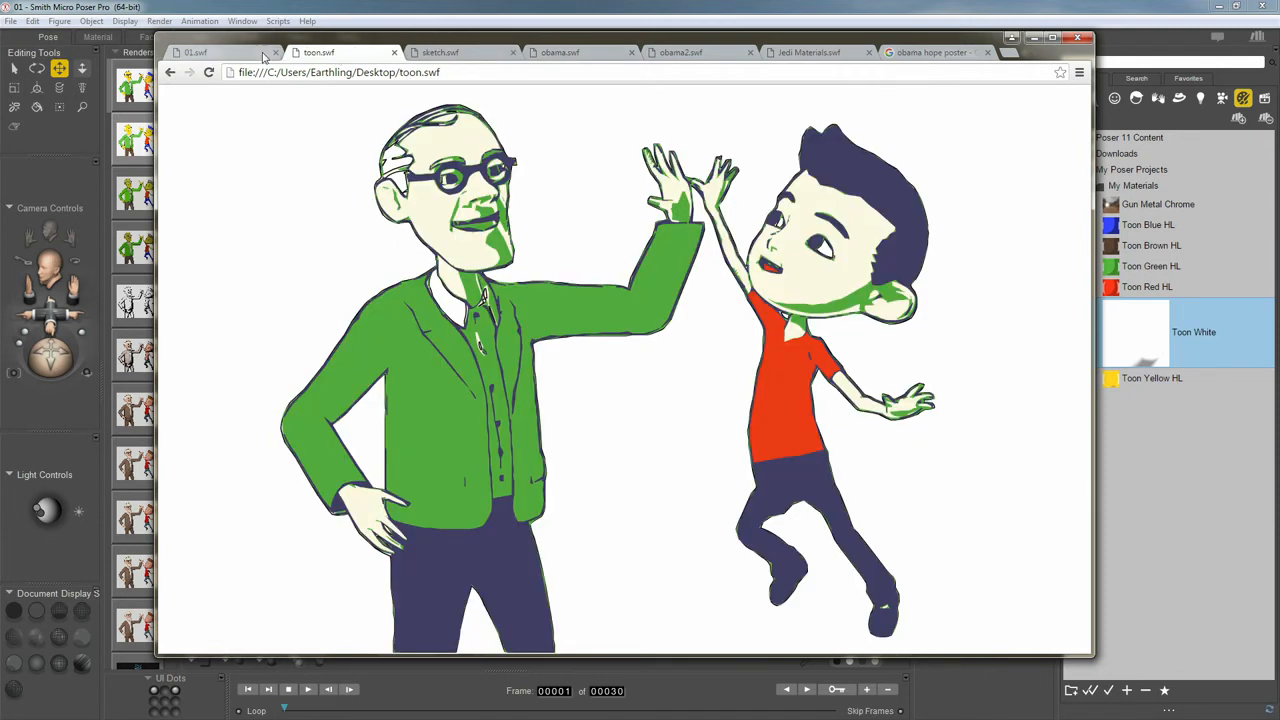
pyautogui.click(262, 54)
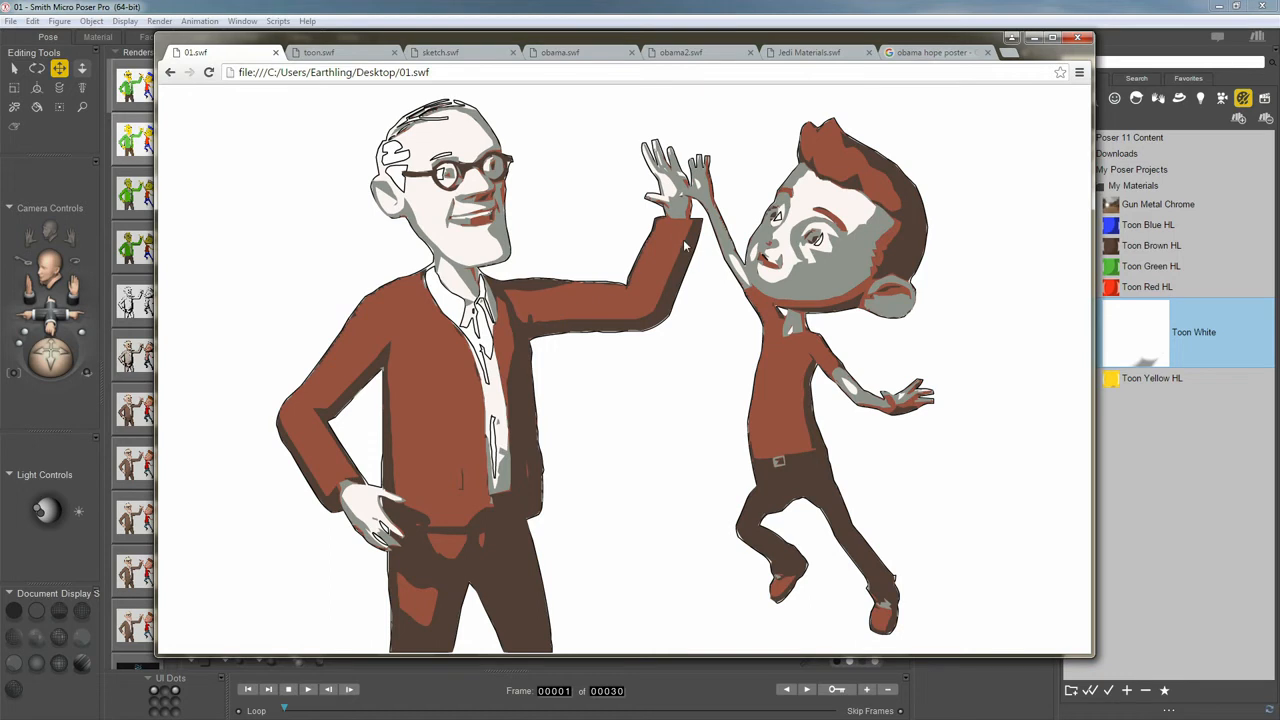
pyautogui.click(912, 56)
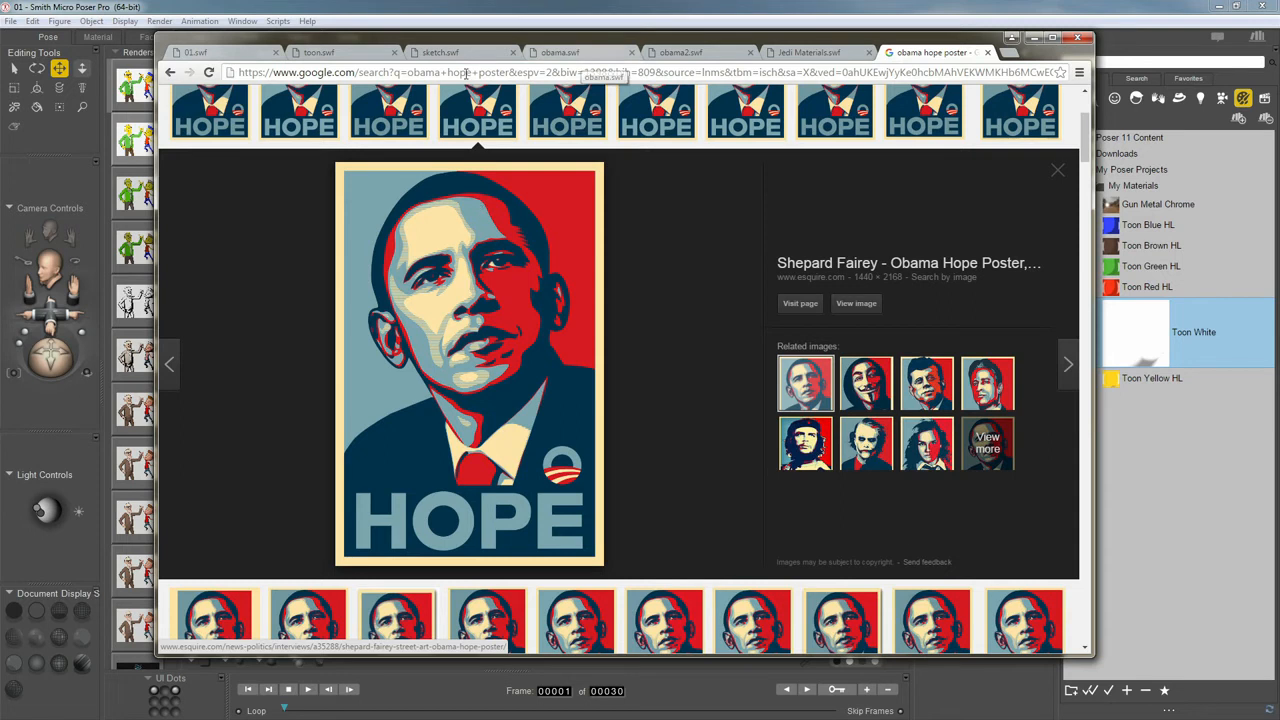
pyautogui.click(254, 52)
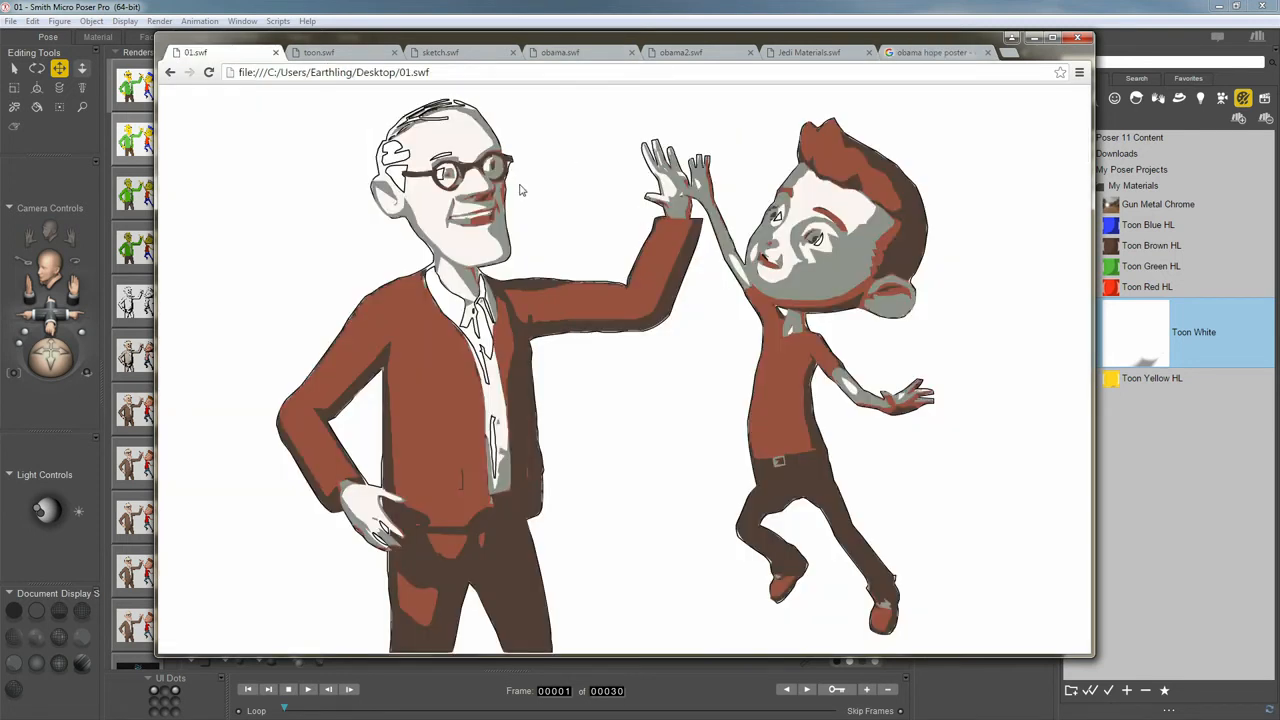
pyautogui.click(561, 12)
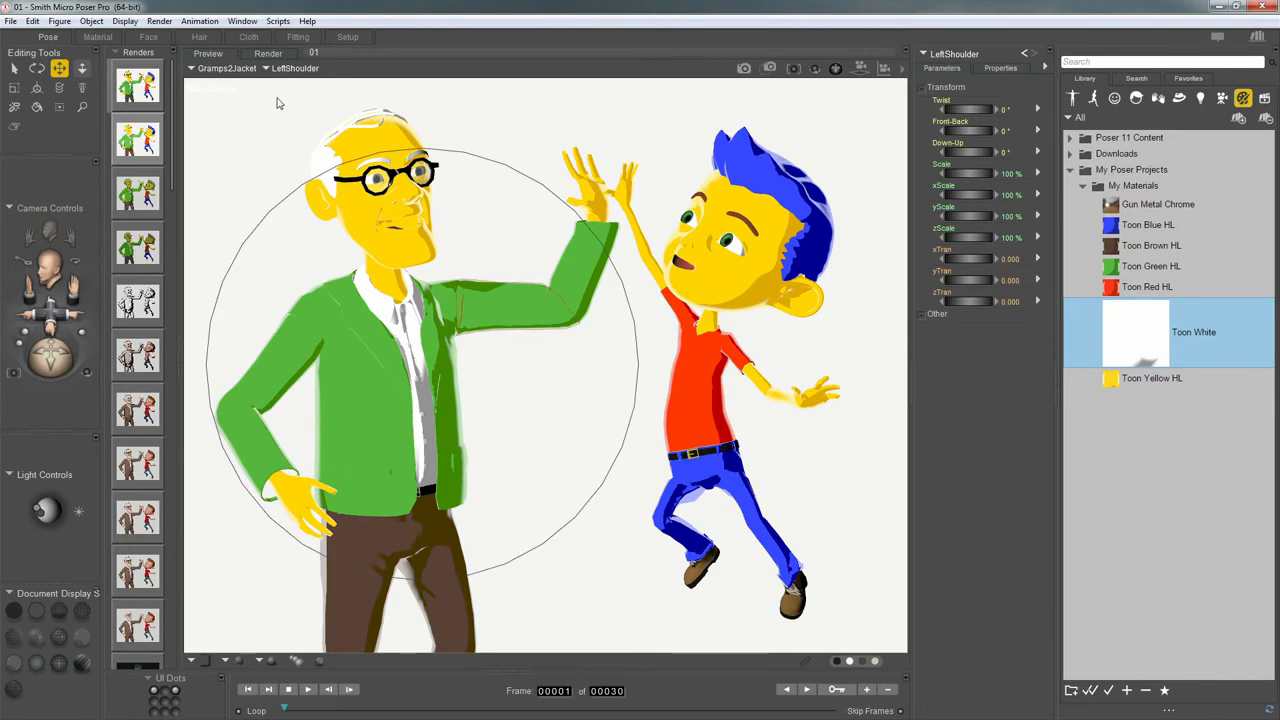
# Step: Try custom color quantization for the Flash export with a light aqua green first swatch, and cancel the settings
pyautogui.hotkey('ctrl', 'y')
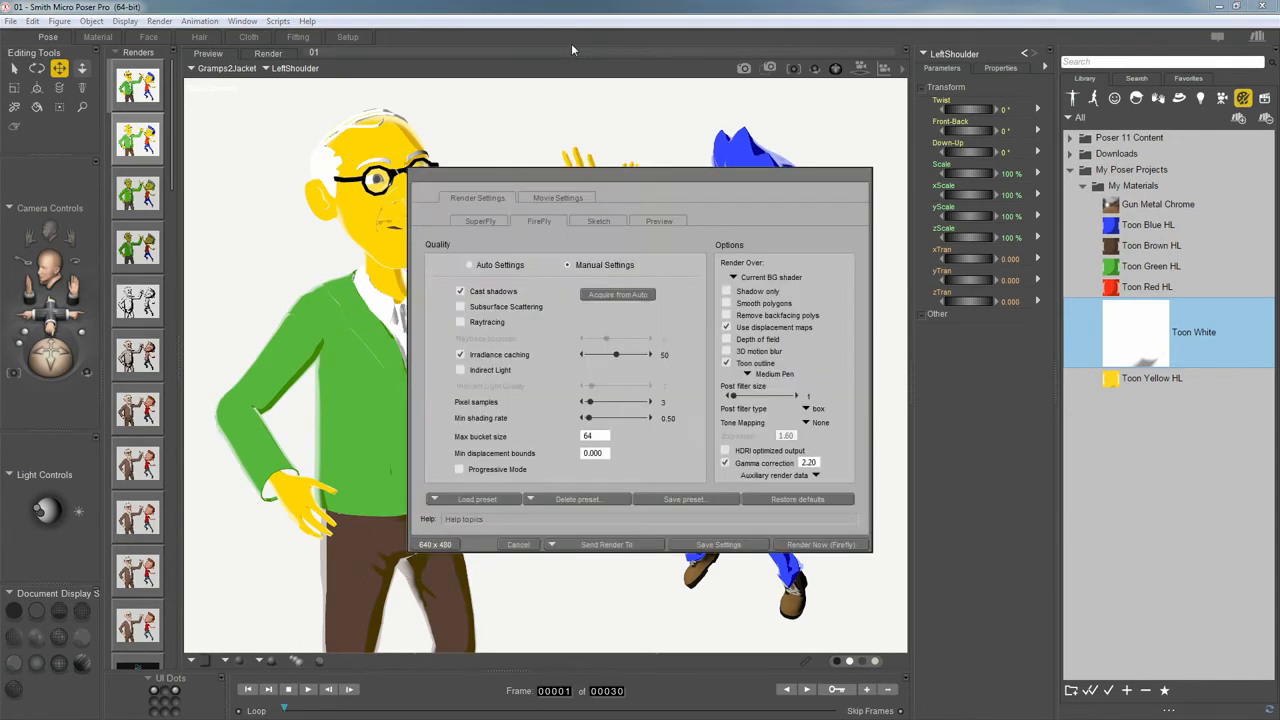
pyautogui.click(557, 197)
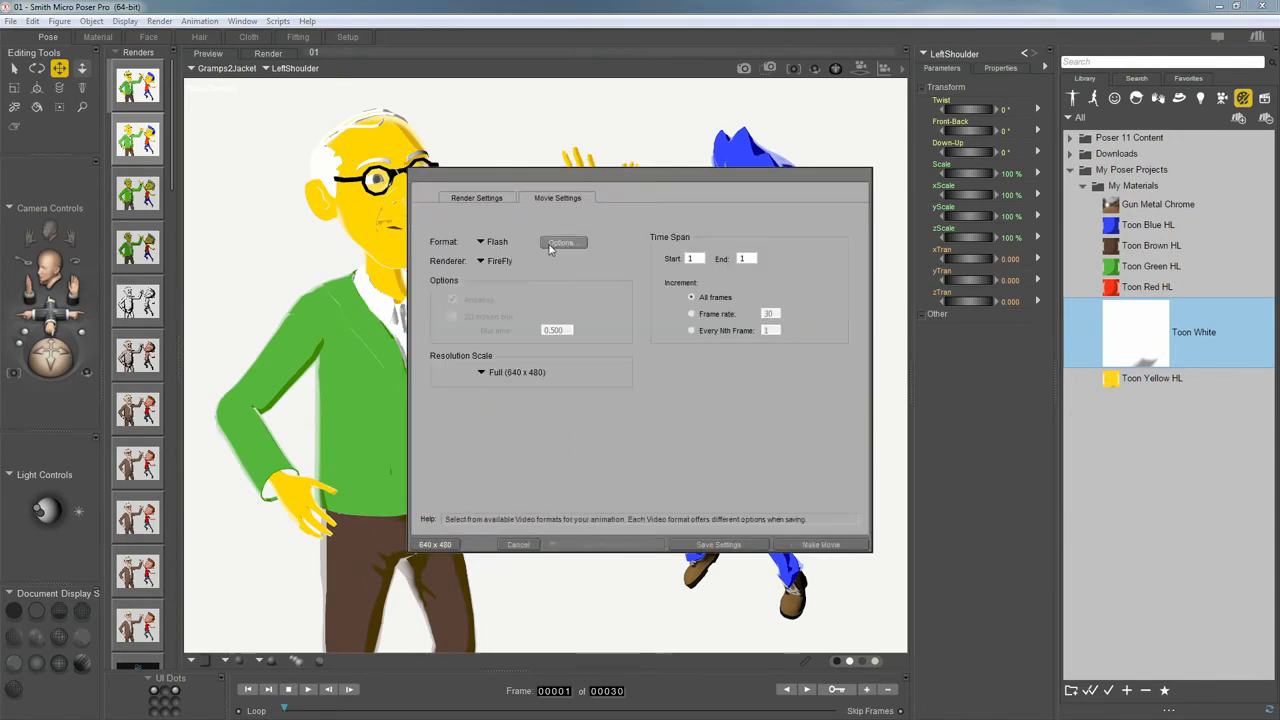
pyautogui.click(563, 243)
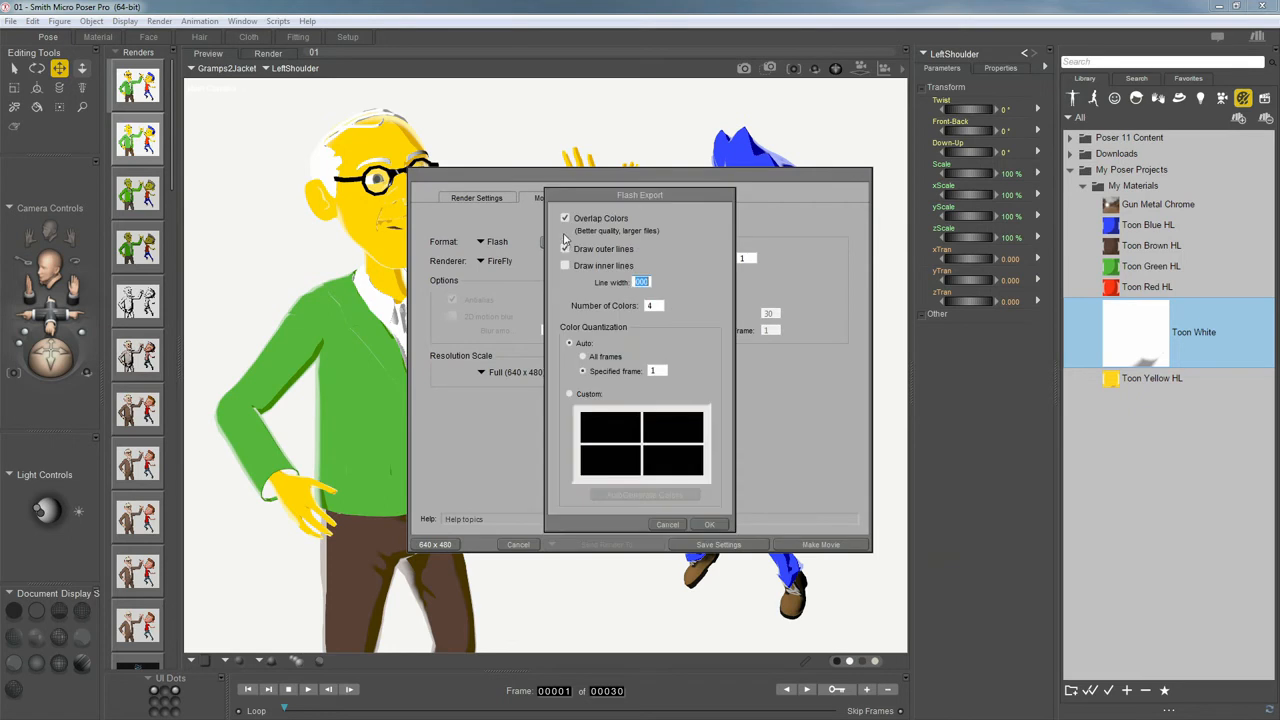
pyautogui.click(585, 396)
pyautogui.doubleClick(658, 305)
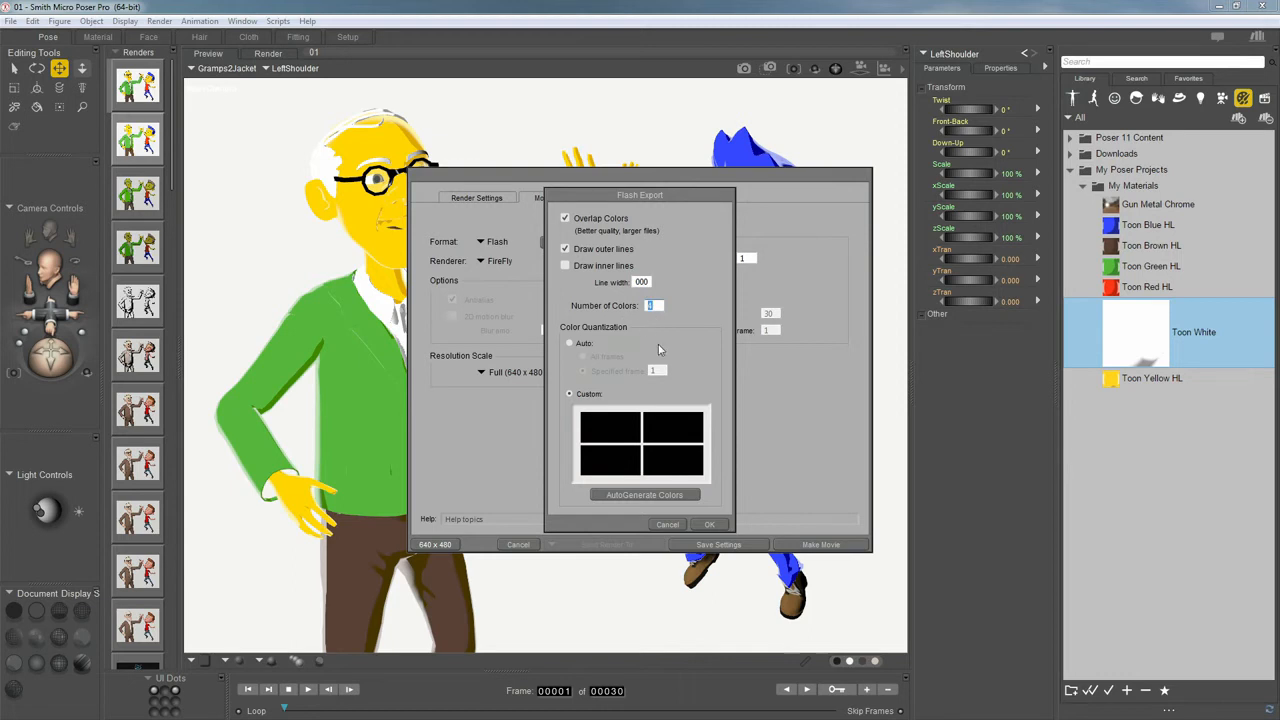
pyautogui.click(634, 425)
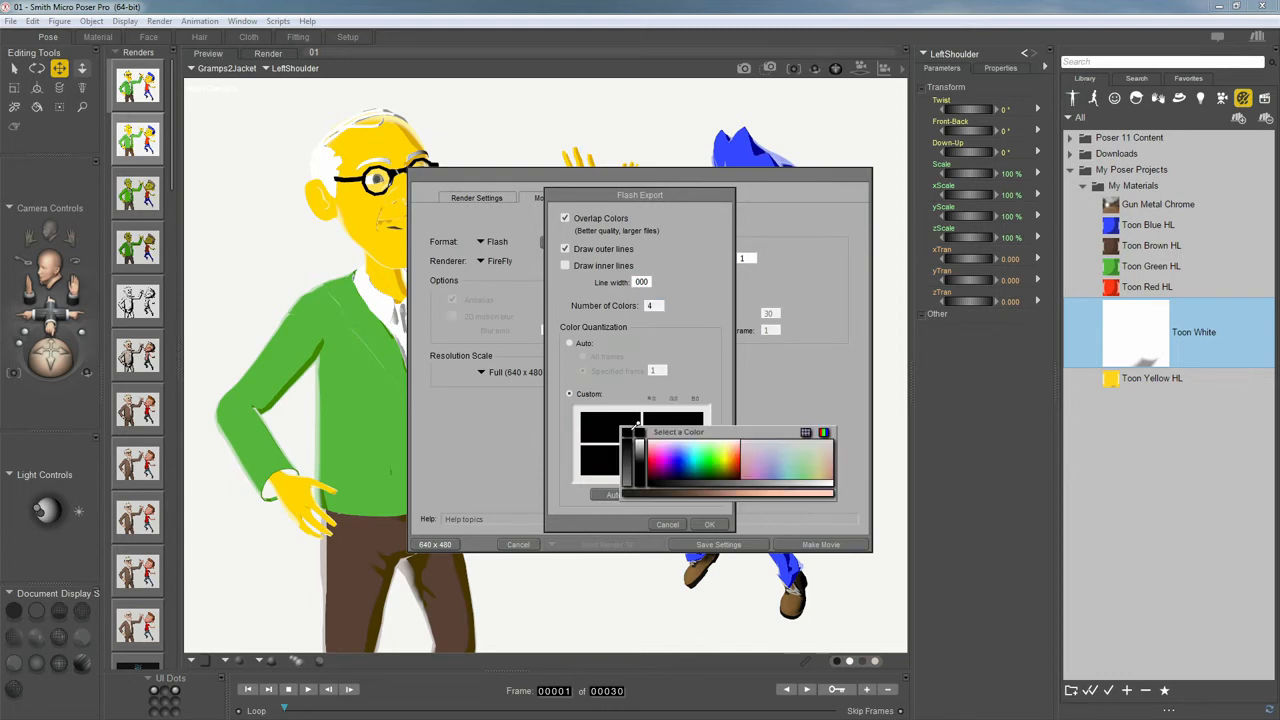
pyautogui.click(704, 445)
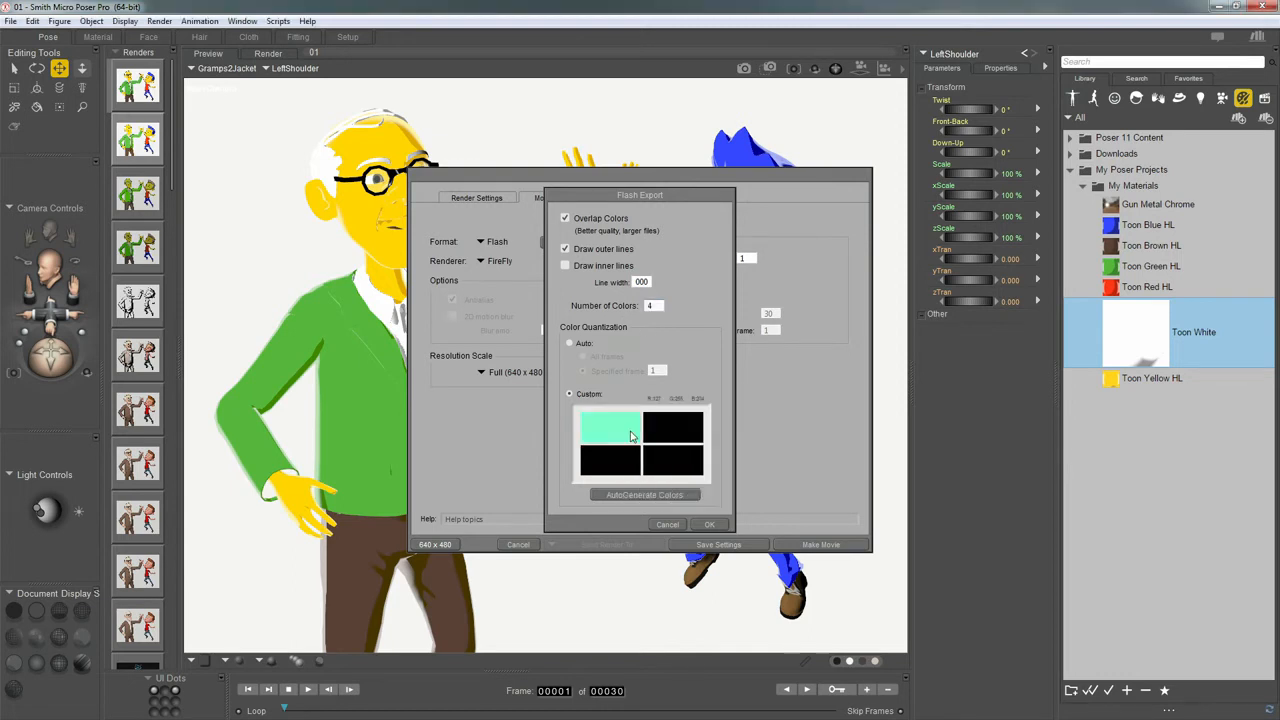
pyautogui.click(670, 524)
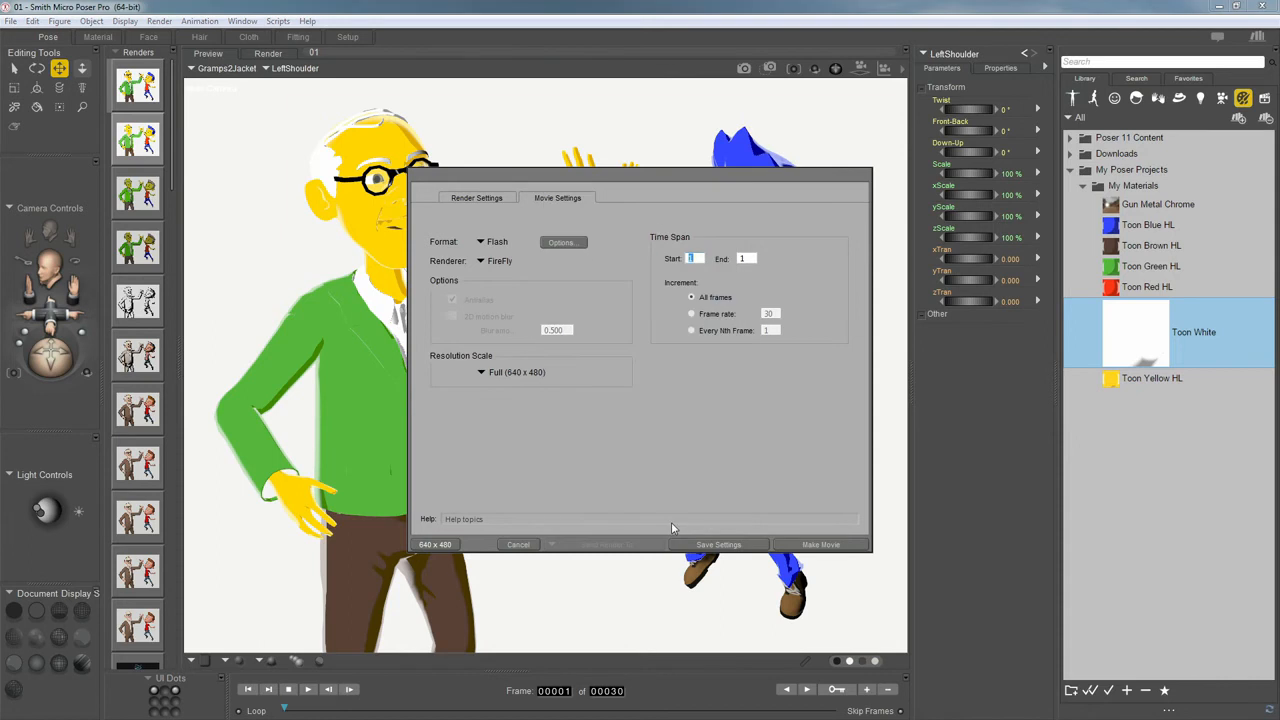
pyautogui.click(529, 547)
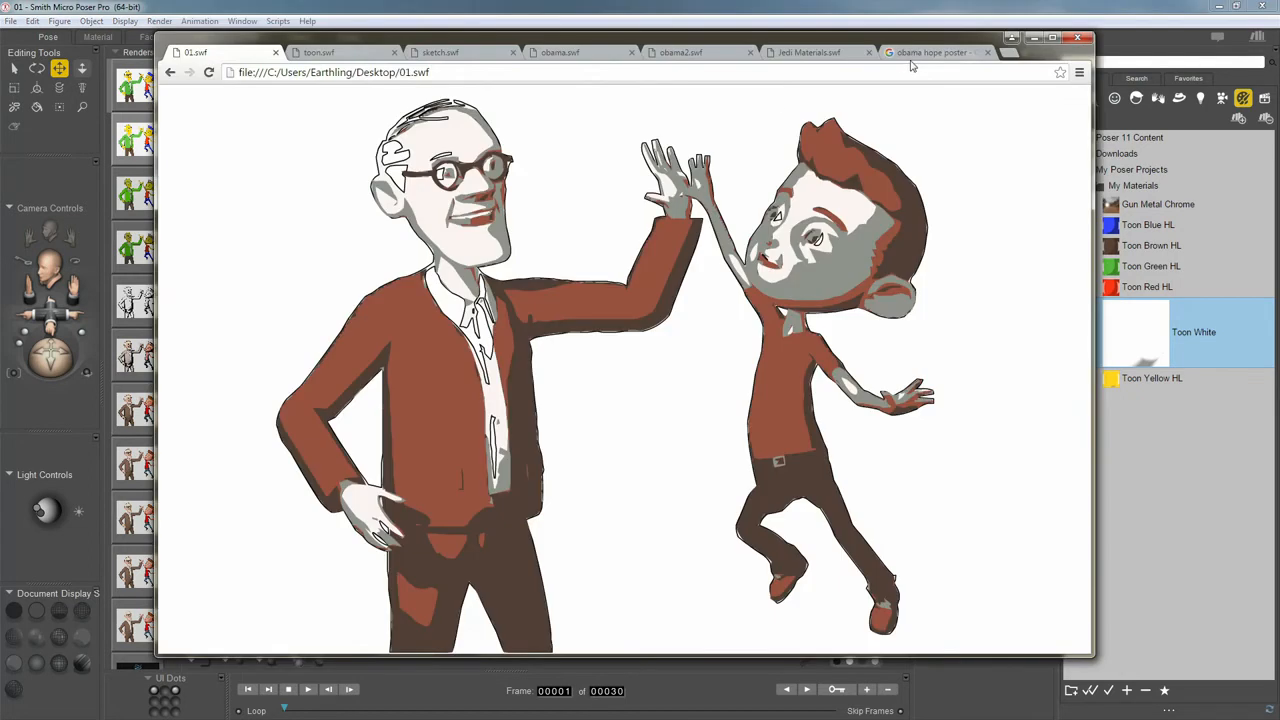
# Step: View the Hope poster, obama.swf, obama2.swf and Jedi Materials.swf in the web browser, and return to Poser
pyautogui.click(914, 54)
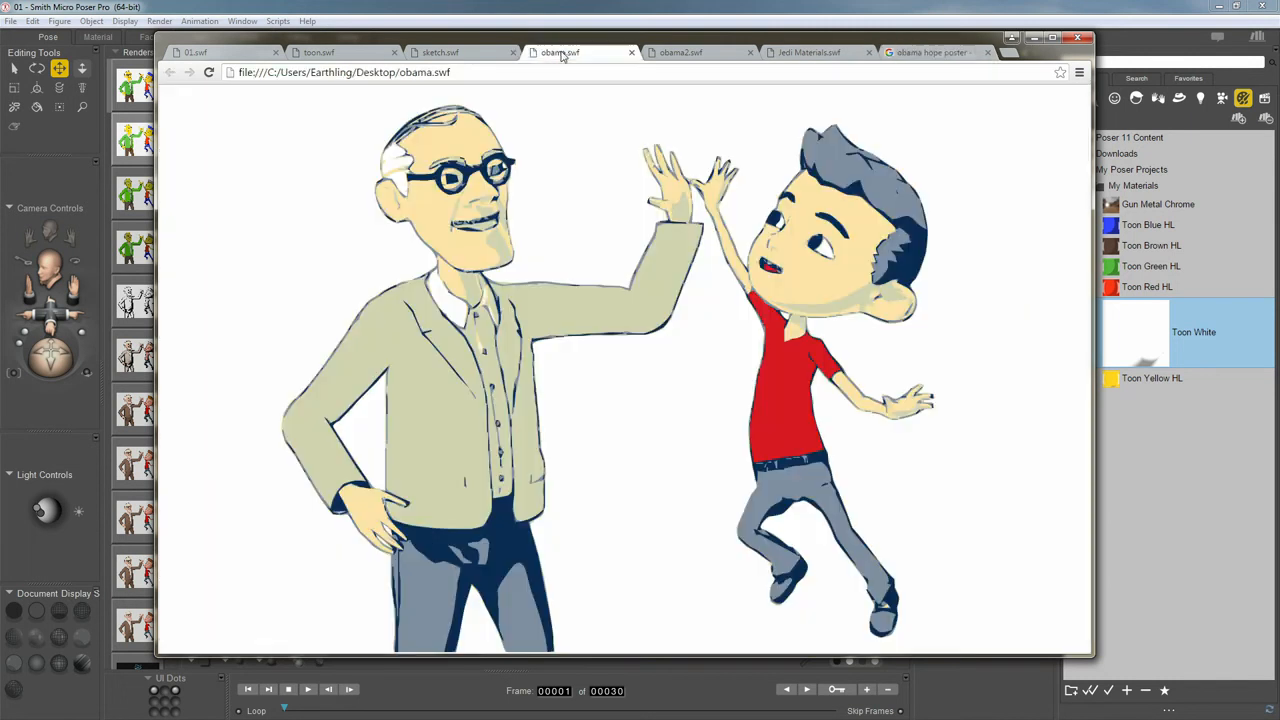
pyautogui.click(566, 54)
pyautogui.click(684, 54)
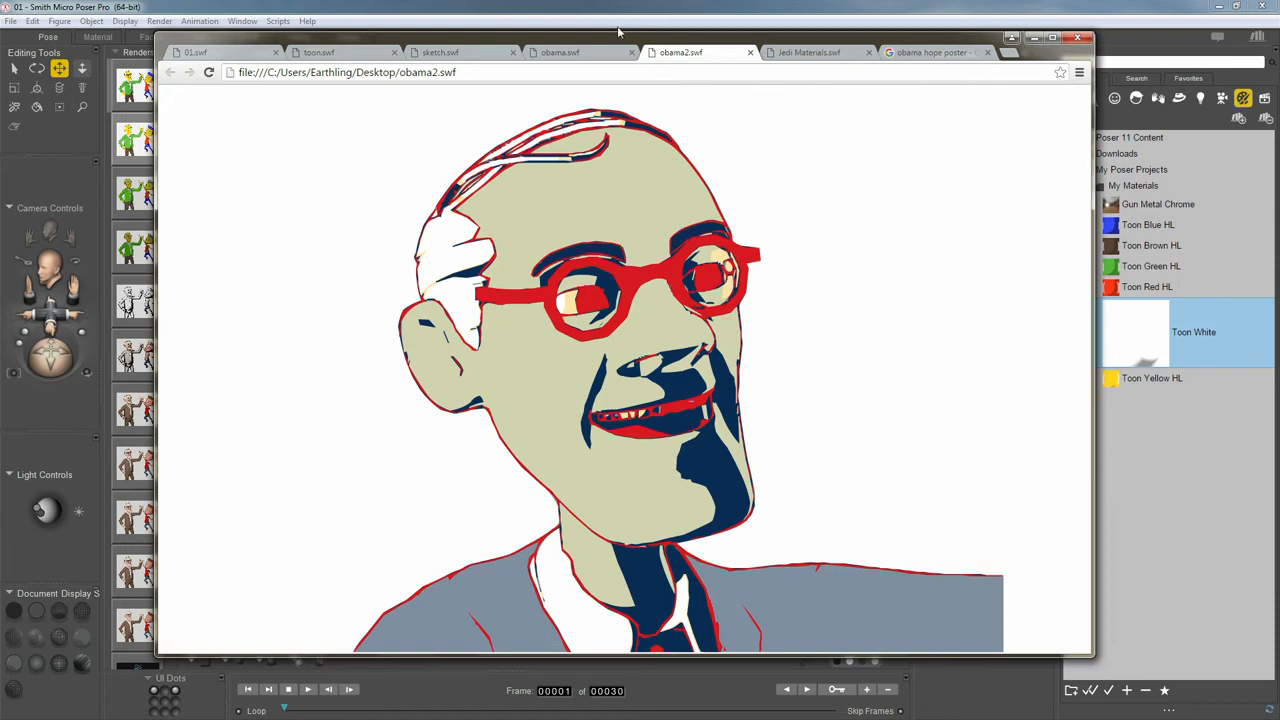
pyautogui.click(800, 55)
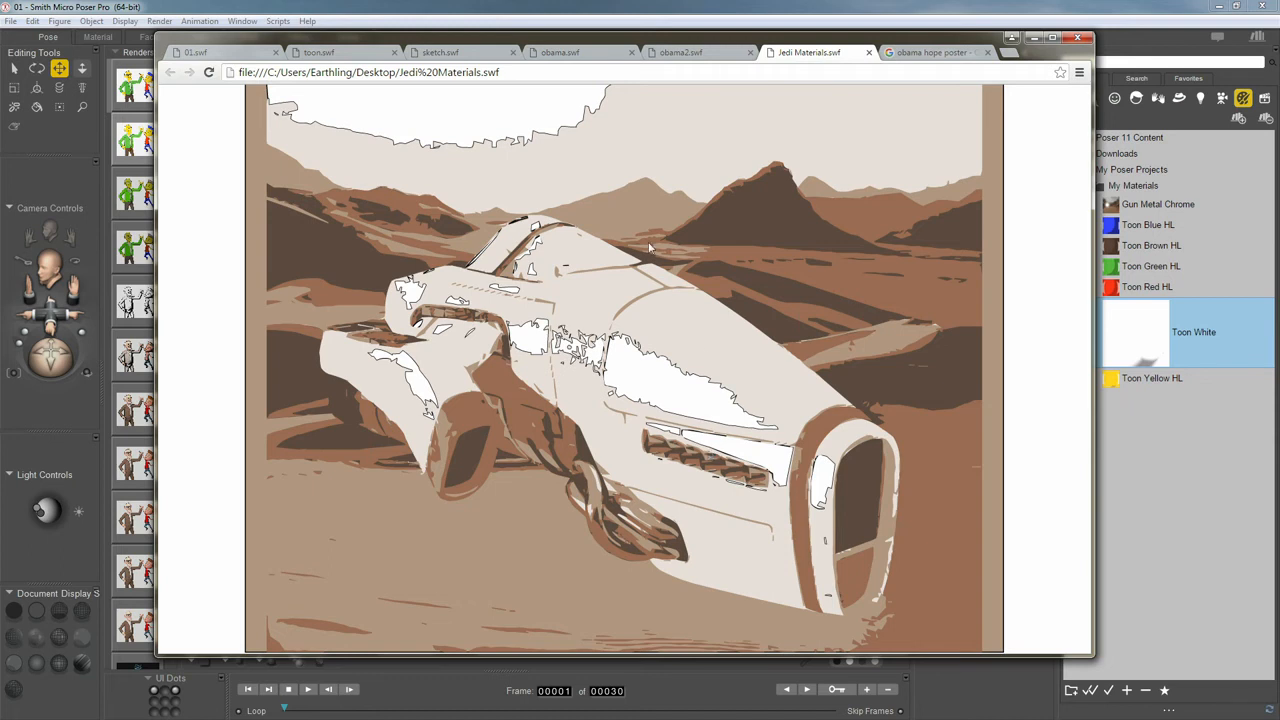
pyautogui.click(317, 7)
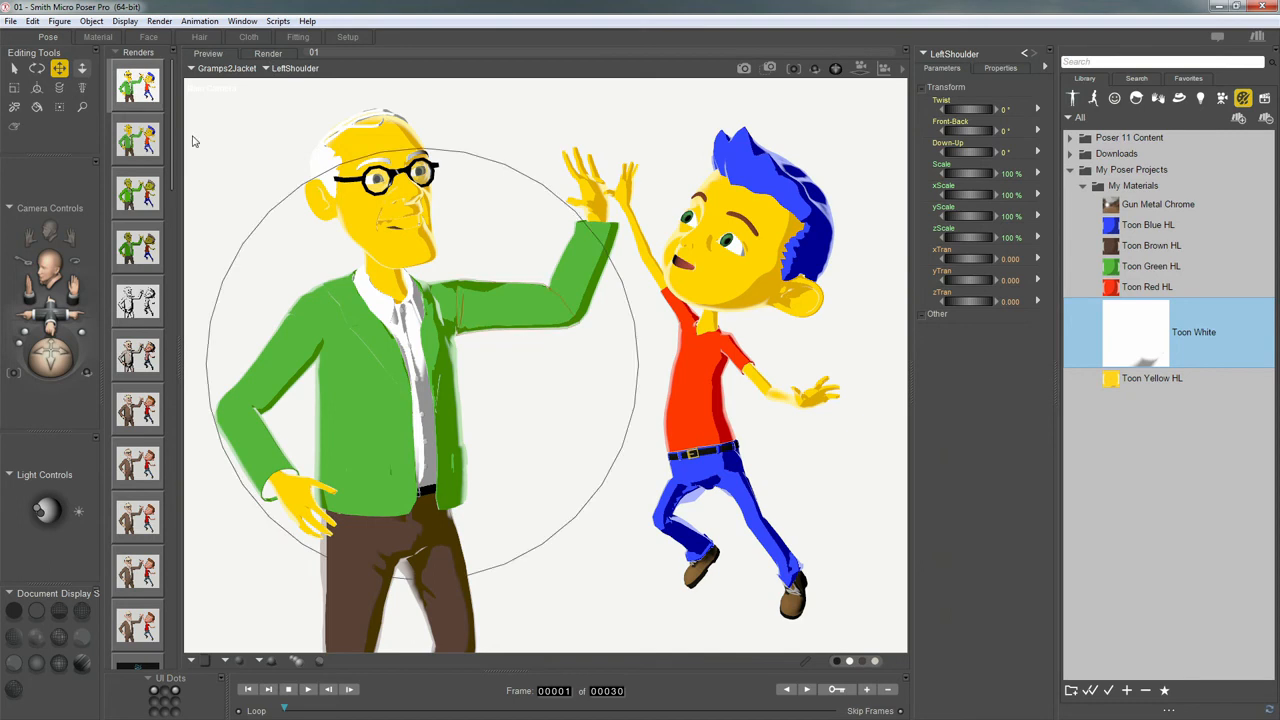
# Step: Review the earlier renders of the two characters with their original materials in the render history
pyautogui.scroll(-5, 172, 143)
pyautogui.click(137, 307)
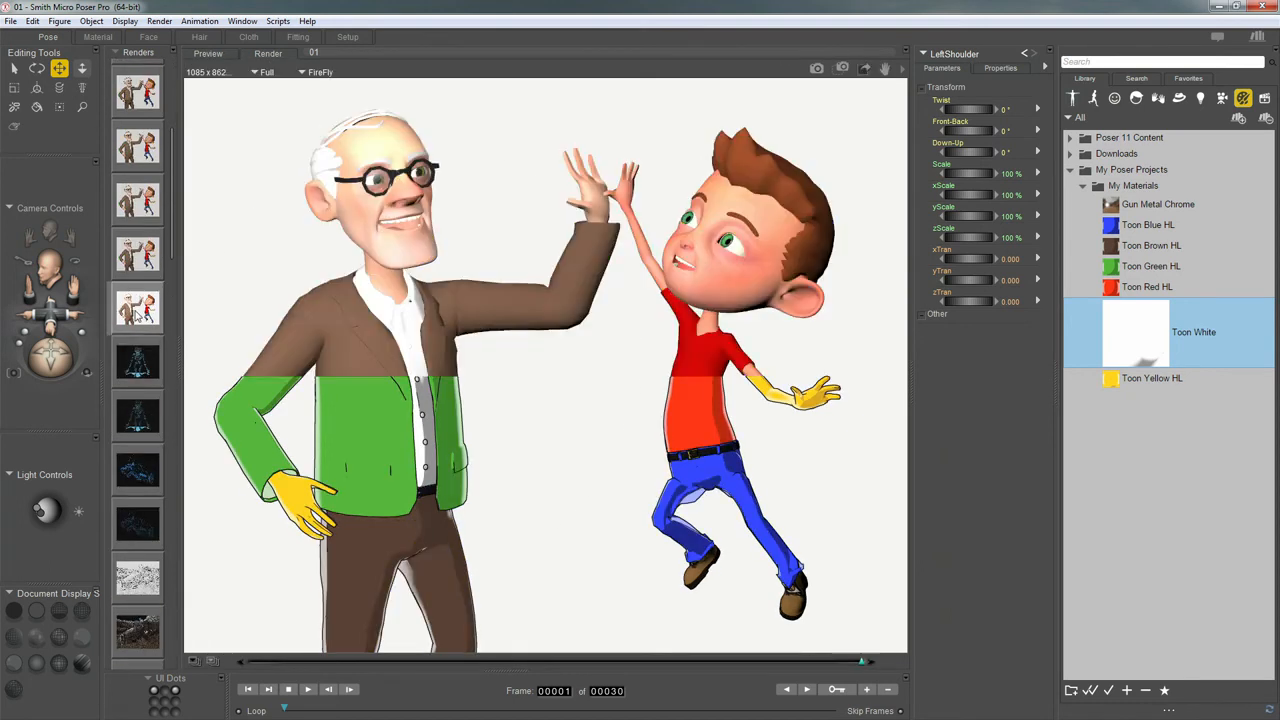
pyautogui.click(135, 265)
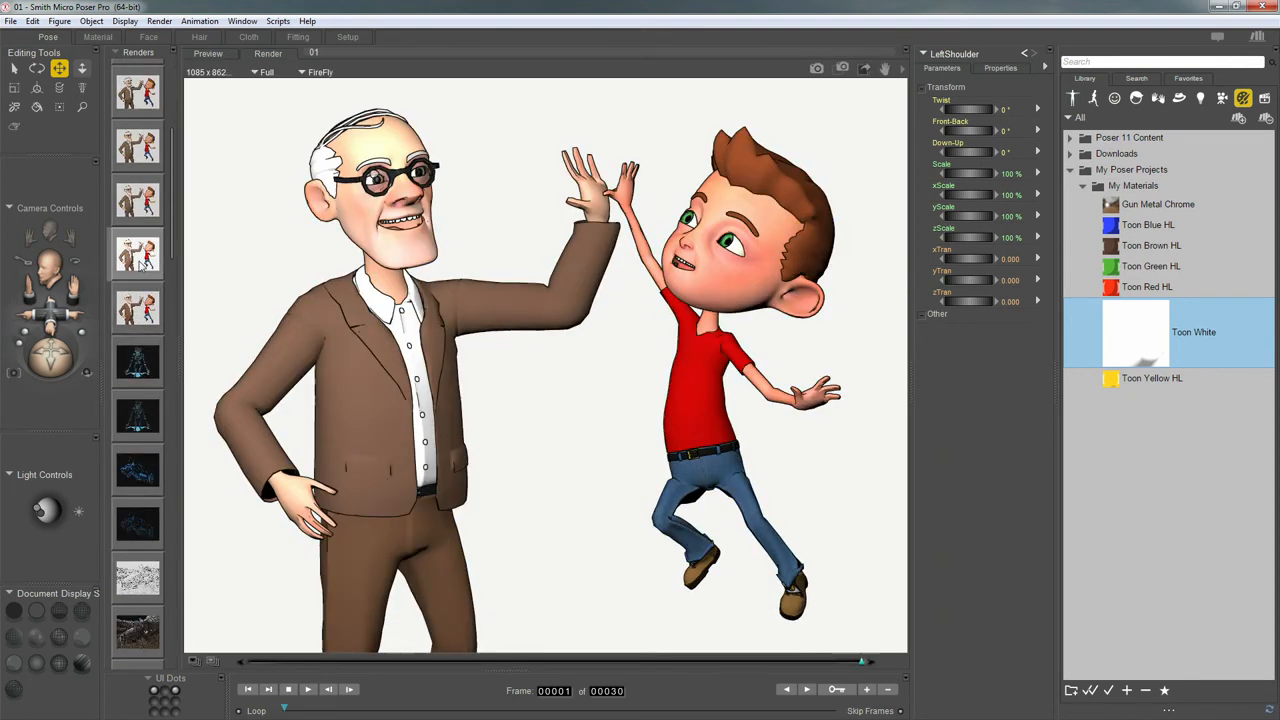
pyautogui.scroll(1, 134, 270)
pyautogui.click(133, 283)
pyautogui.click(145, 235)
# Step: Review the Comic Book and toon-shaded renders in the render history, from the black-and-white one up to the newest
pyautogui.scroll(1, 145, 235)
pyautogui.scroll(2, 145, 237)
pyautogui.click(129, 301)
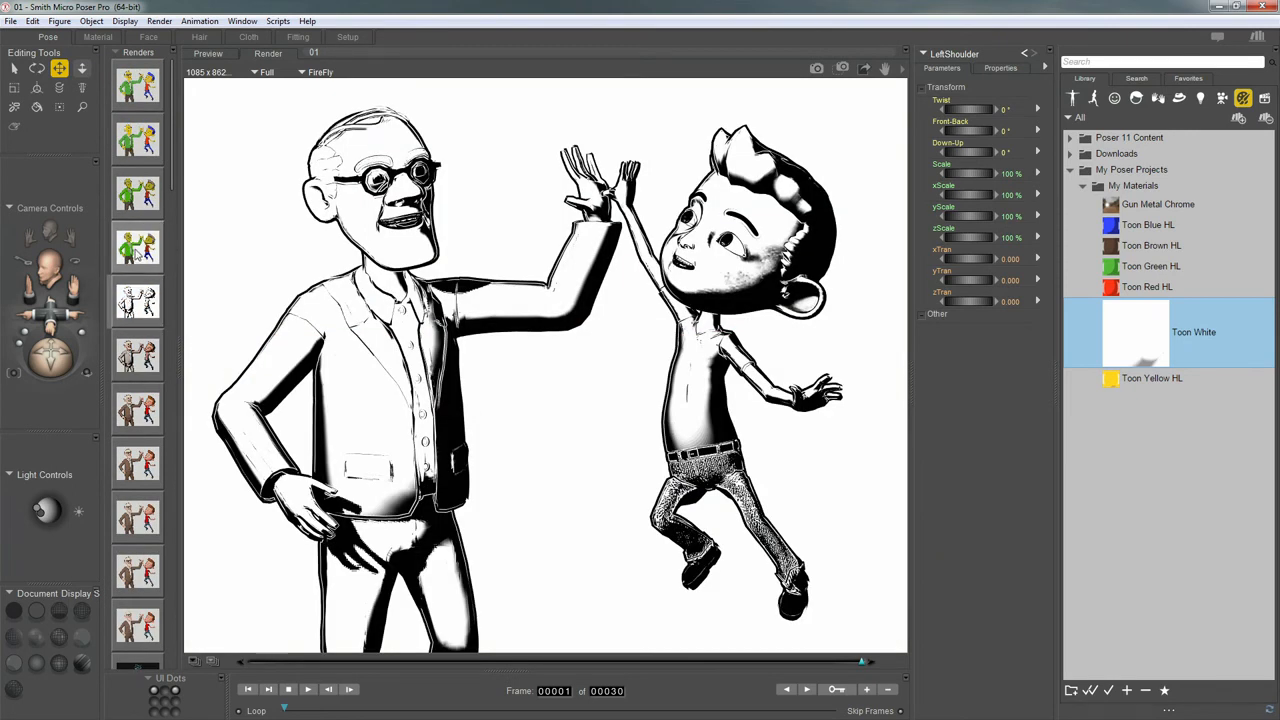
pyautogui.click(137, 355)
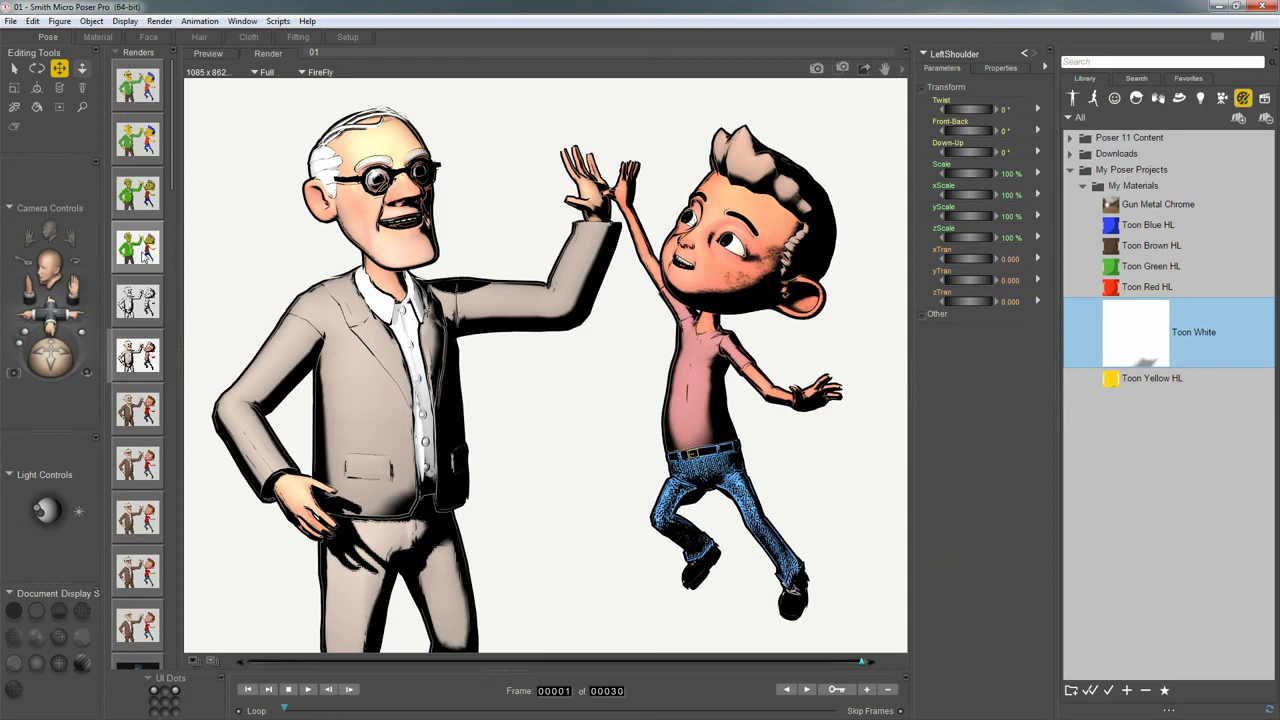
pyautogui.click(147, 305)
pyautogui.click(150, 250)
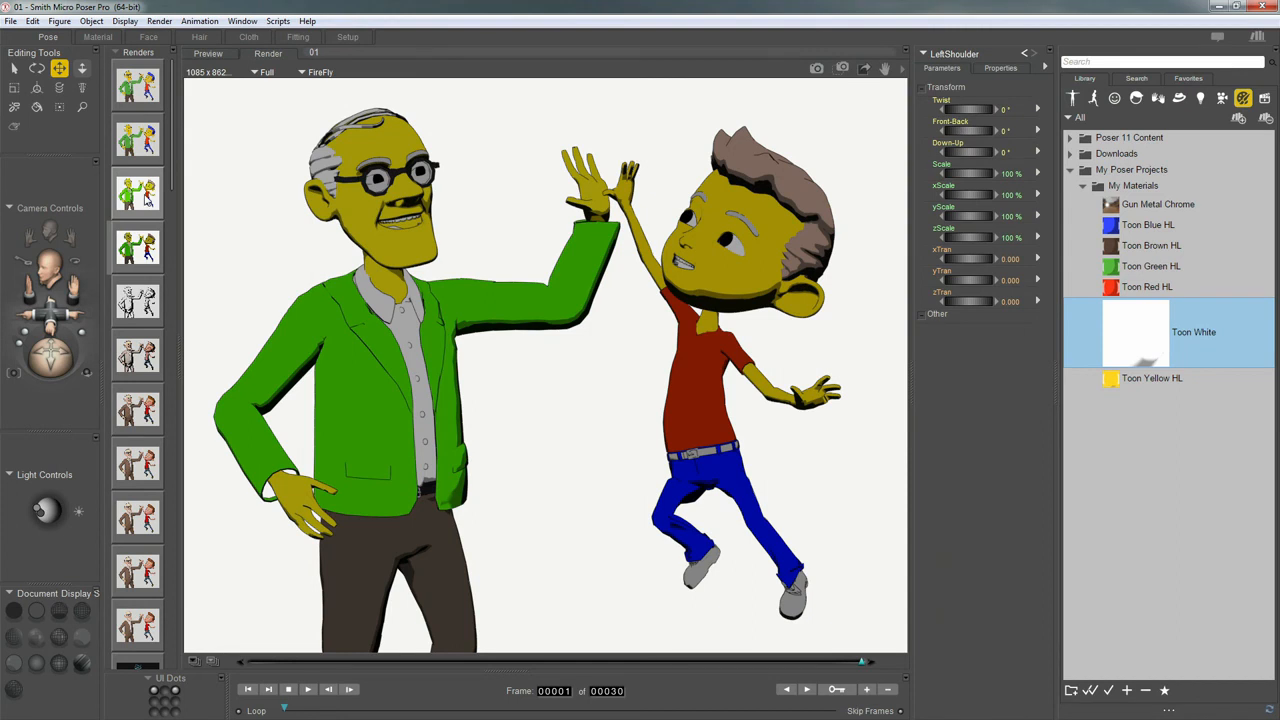
pyautogui.click(147, 199)
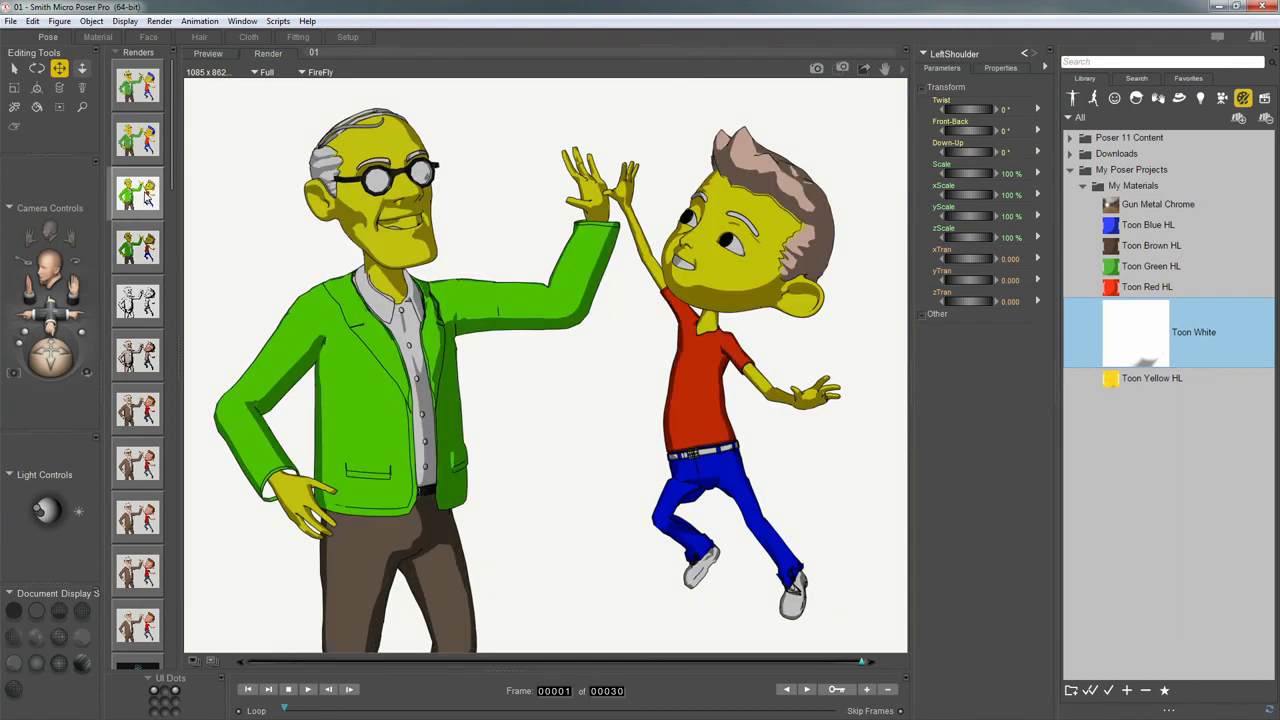
pyautogui.click(149, 145)
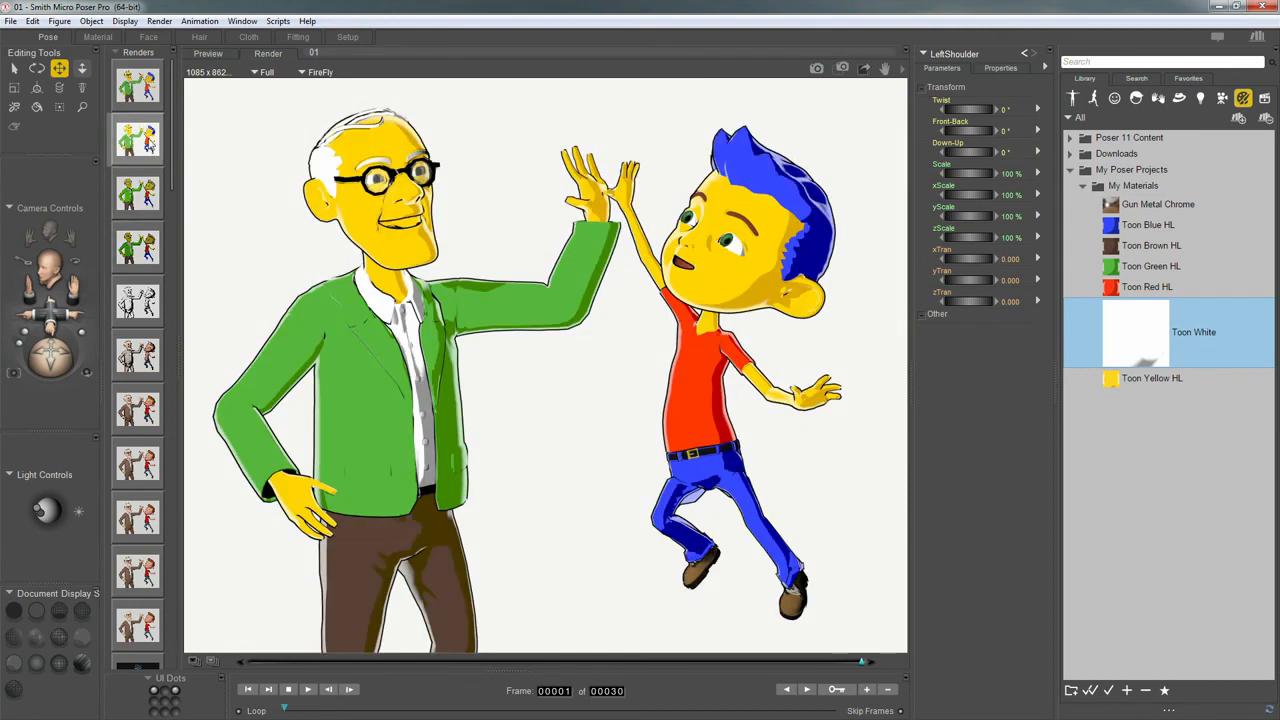
pyautogui.click(141, 100)
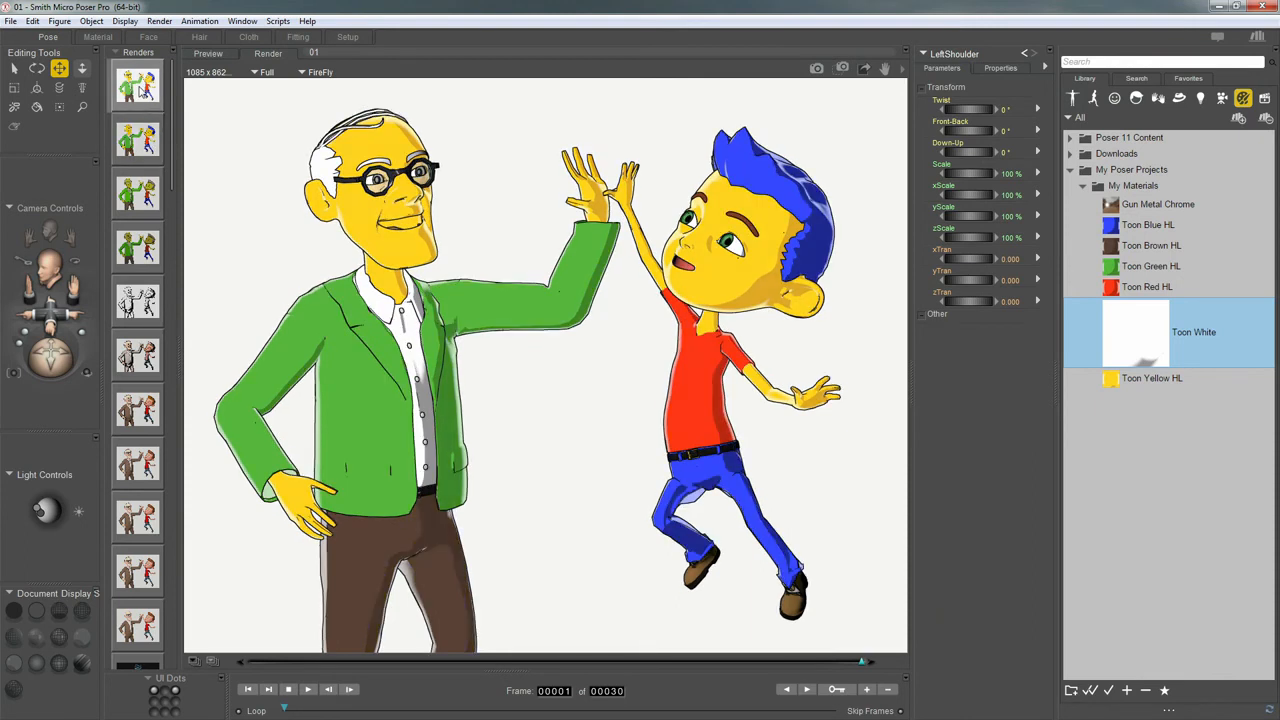